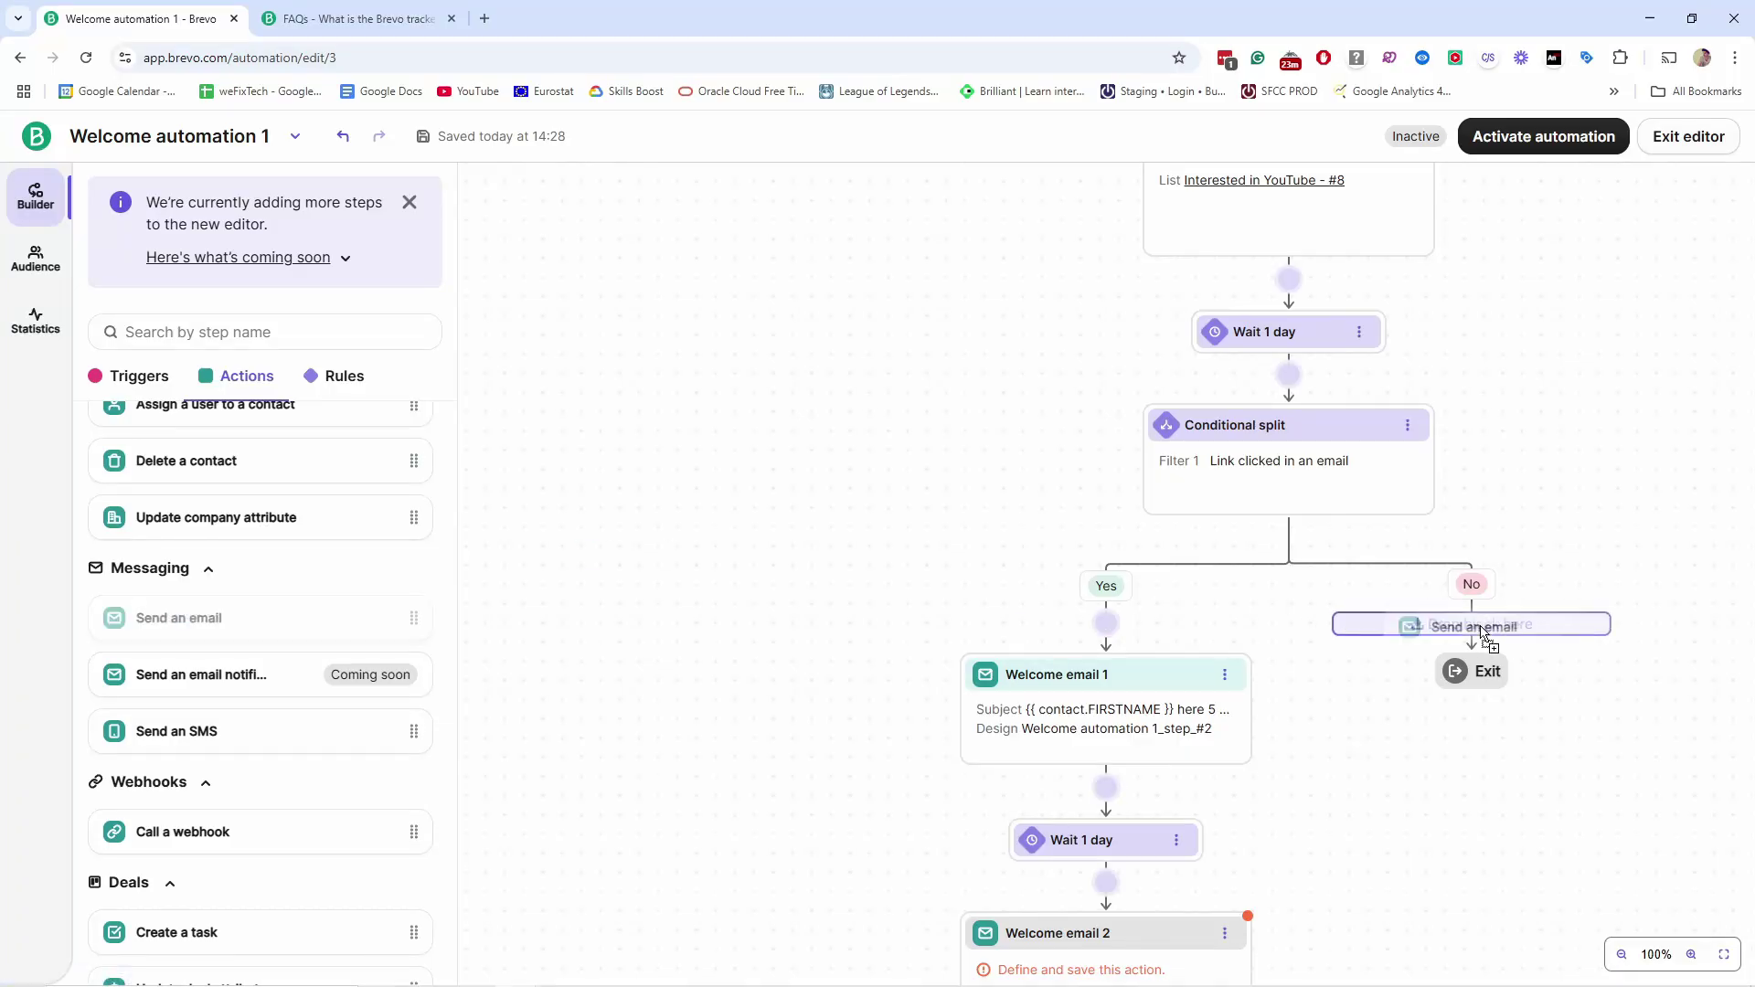
Rename the No-branch email step to 'reminder'
{"action": "left_click", "coordinate": [1484, 639]}
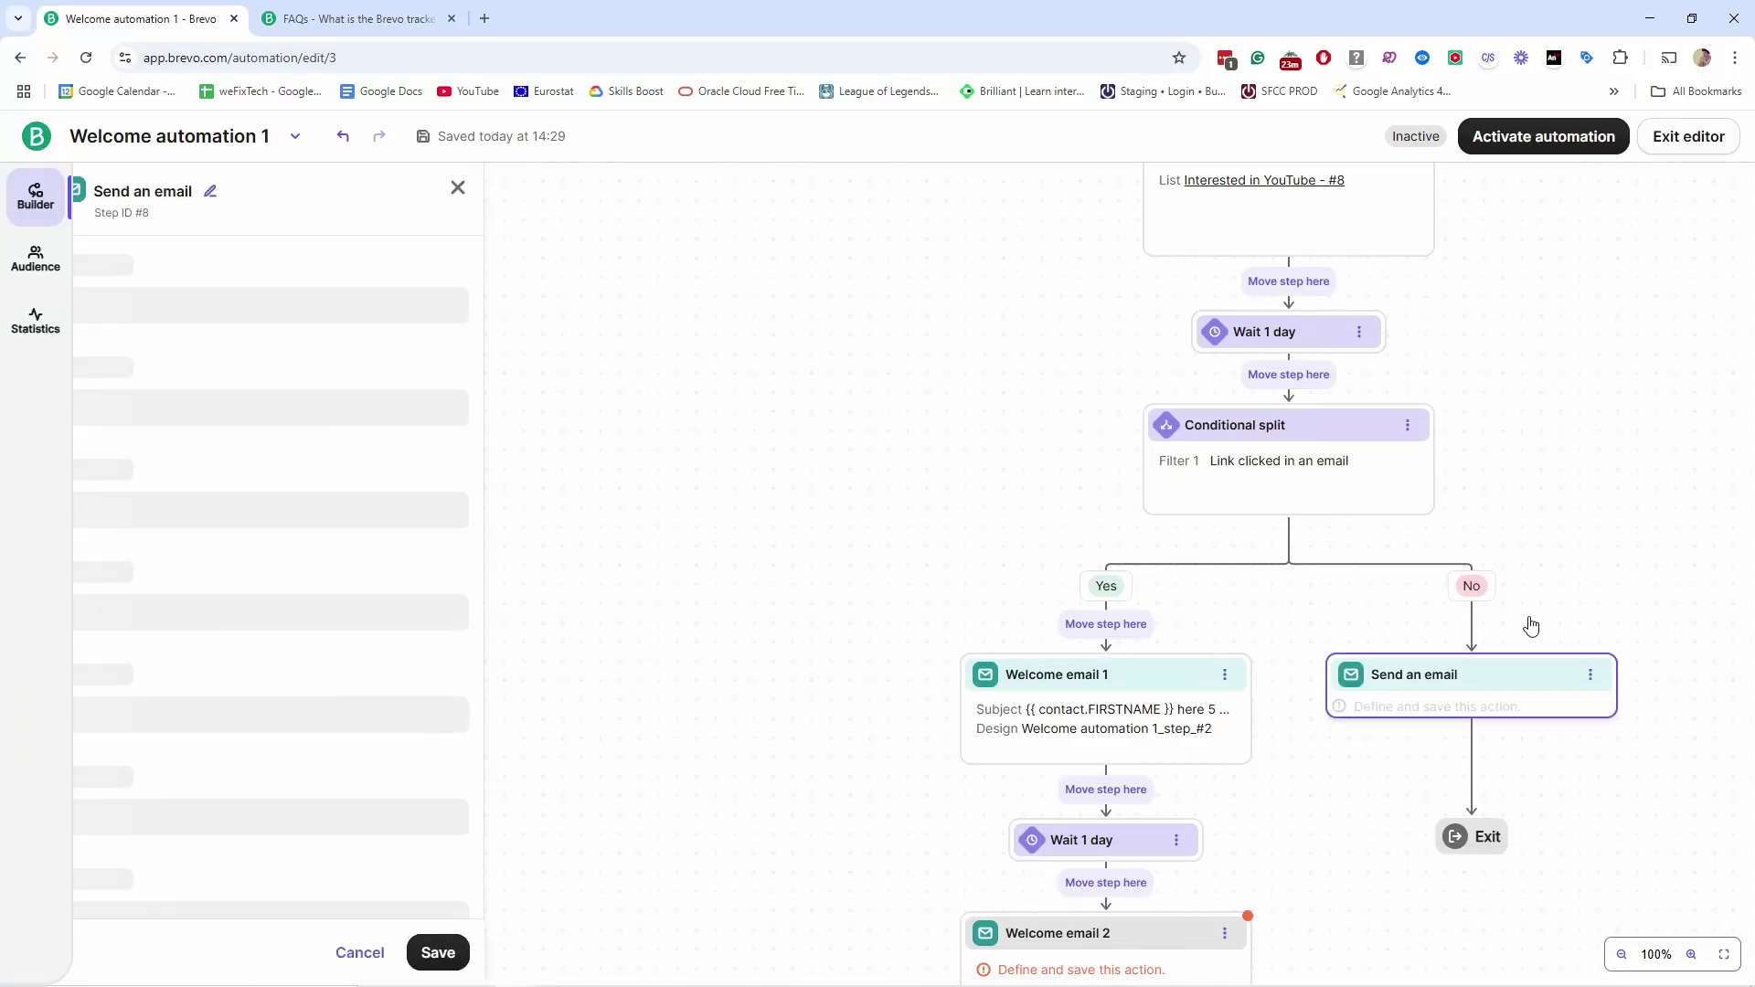
{"action": "left_click", "coordinate": [219, 199]}
{"action": "triple_click", "coordinate": [218, 200]}
{"action": "type", "text": "reminder"}
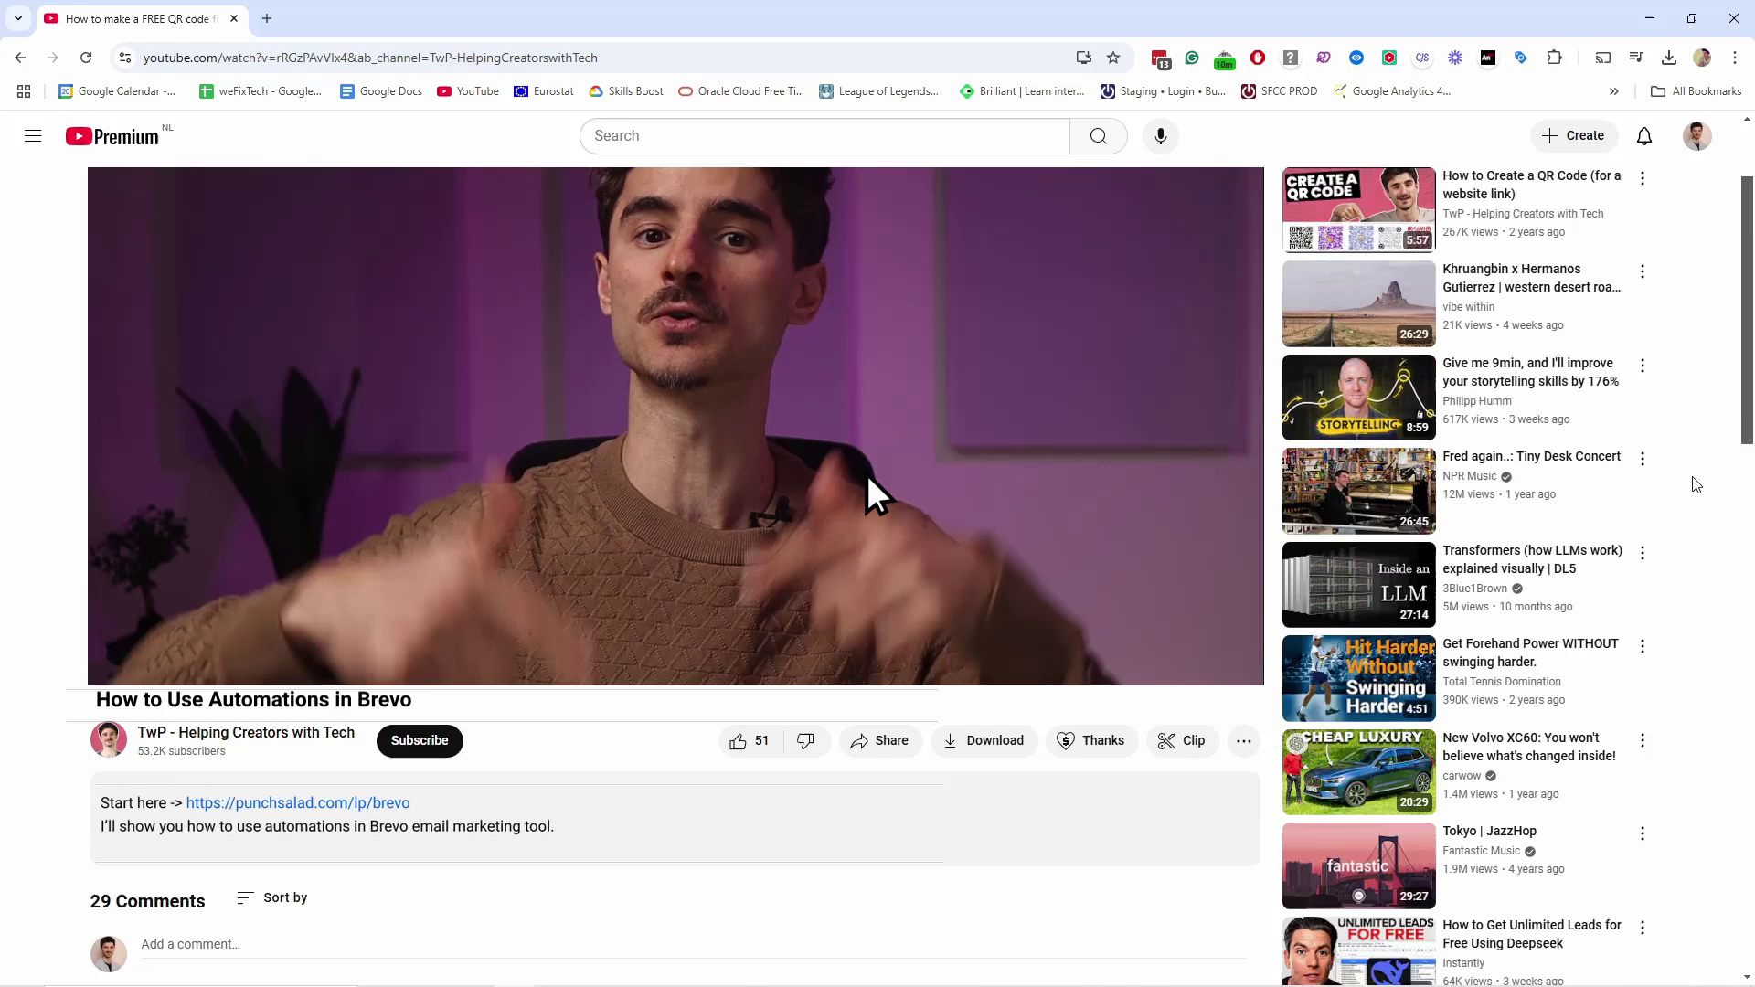
Create a new automation from the All tab with Build with the new editor
{"action": "scroll", "coordinate": [870, 510], "scroll_direction": "down", "scroll_amount": 2}
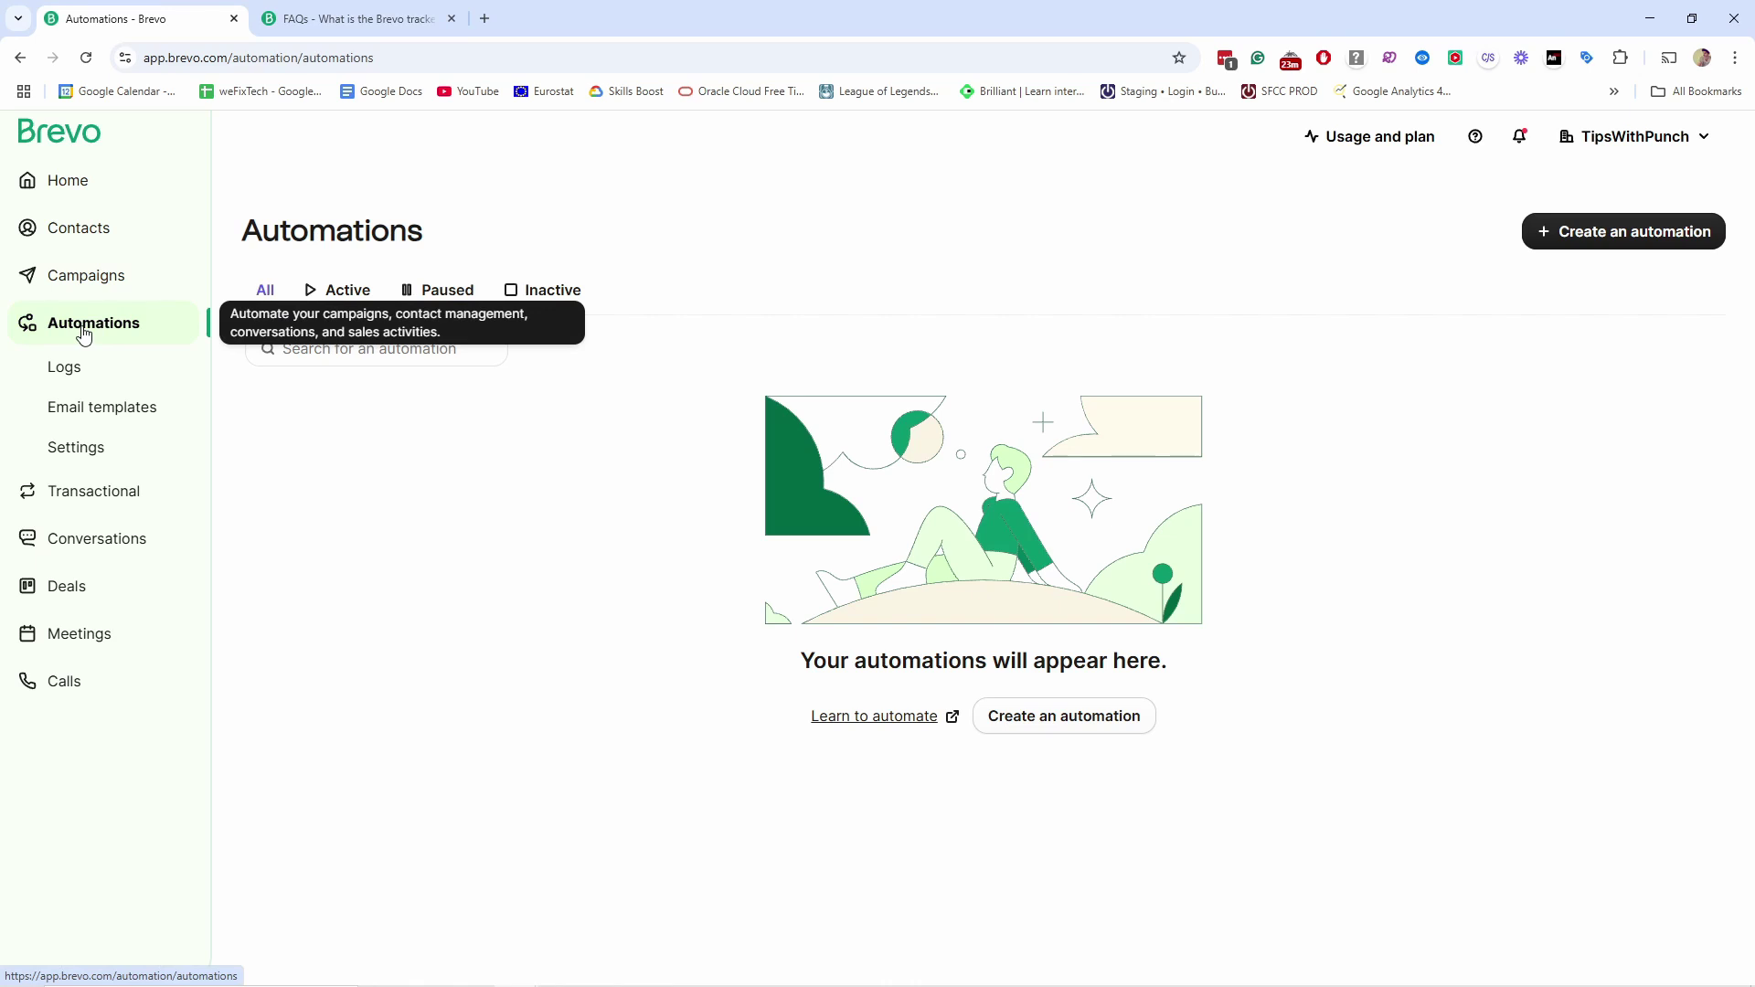
{"action": "left_click", "coordinate": [1063, 720]}
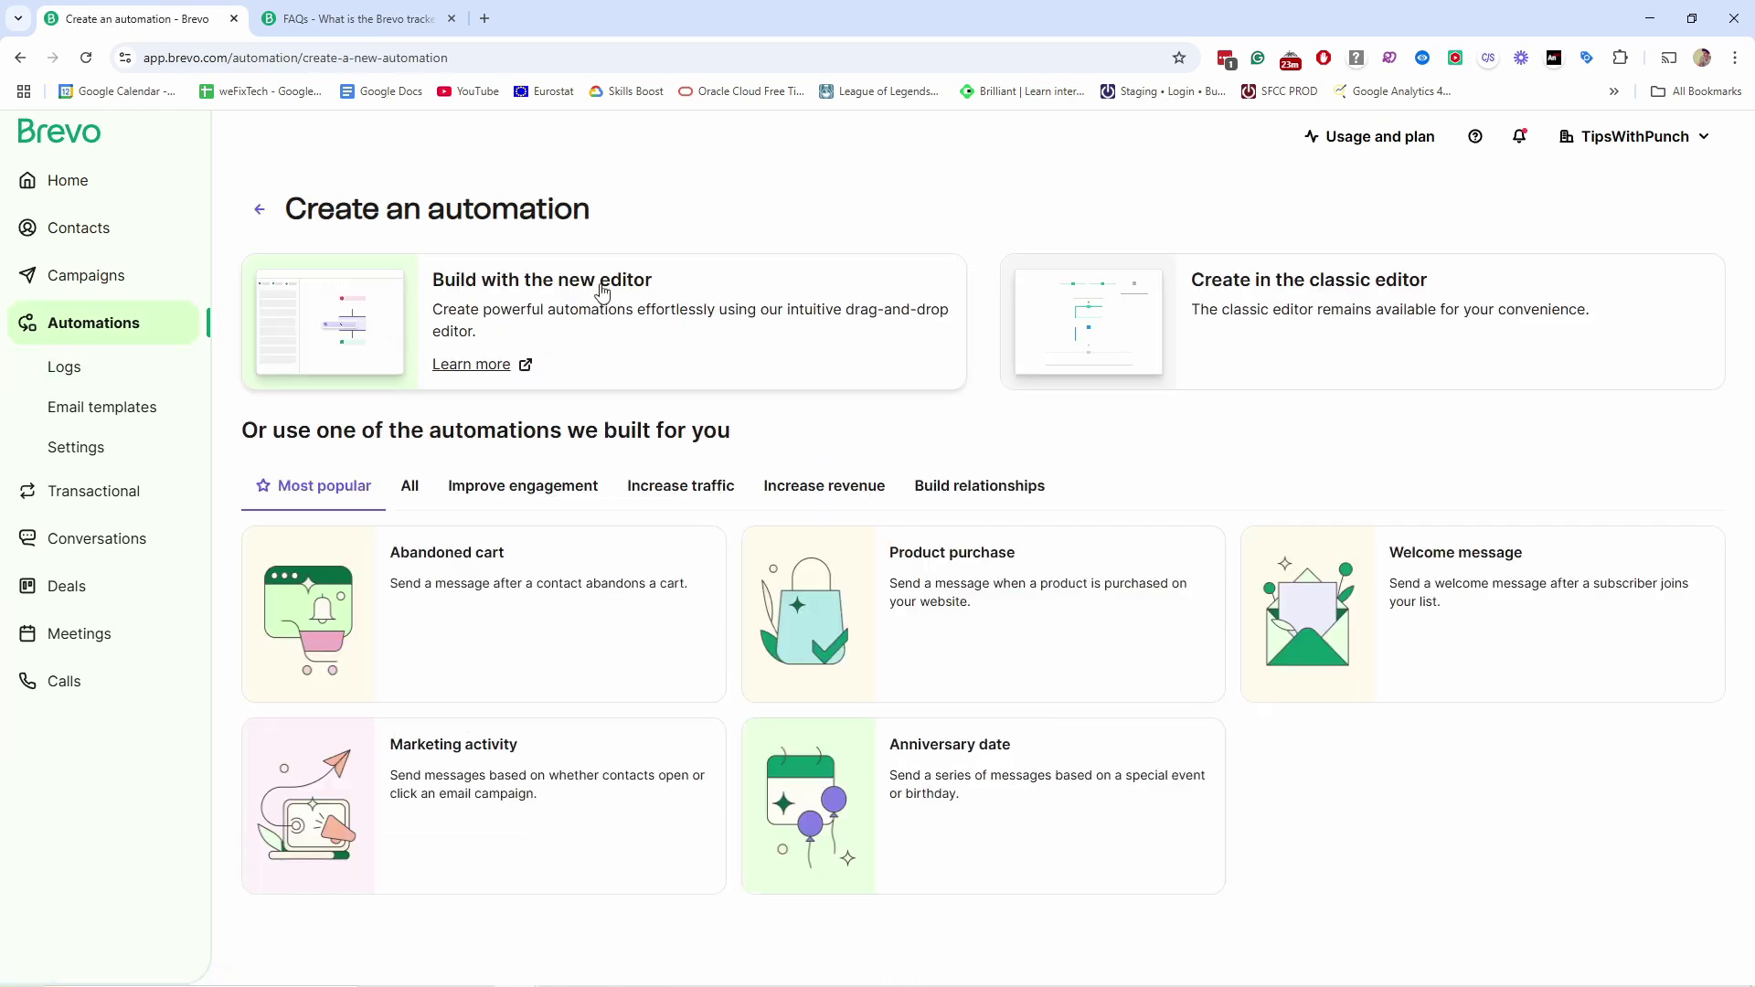
{"action": "left_click", "coordinate": [412, 501]}
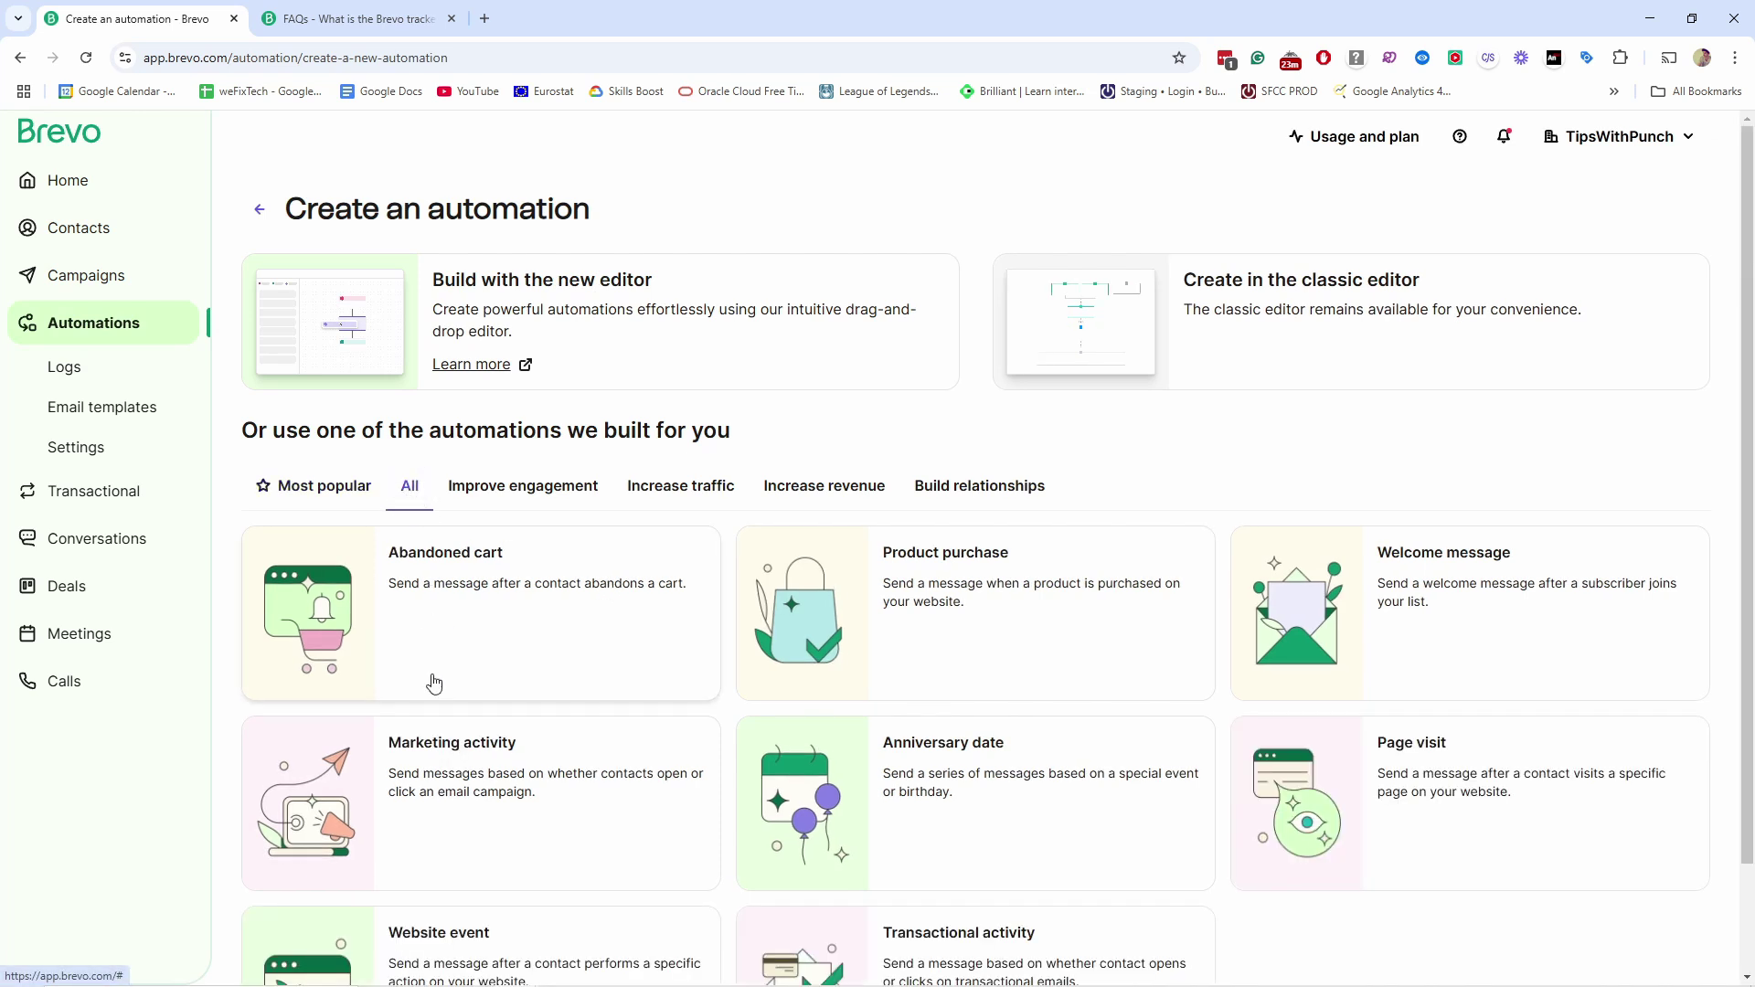
{"action": "scroll", "coordinate": [466, 713], "scroll_direction": "down", "scroll_amount": 2}
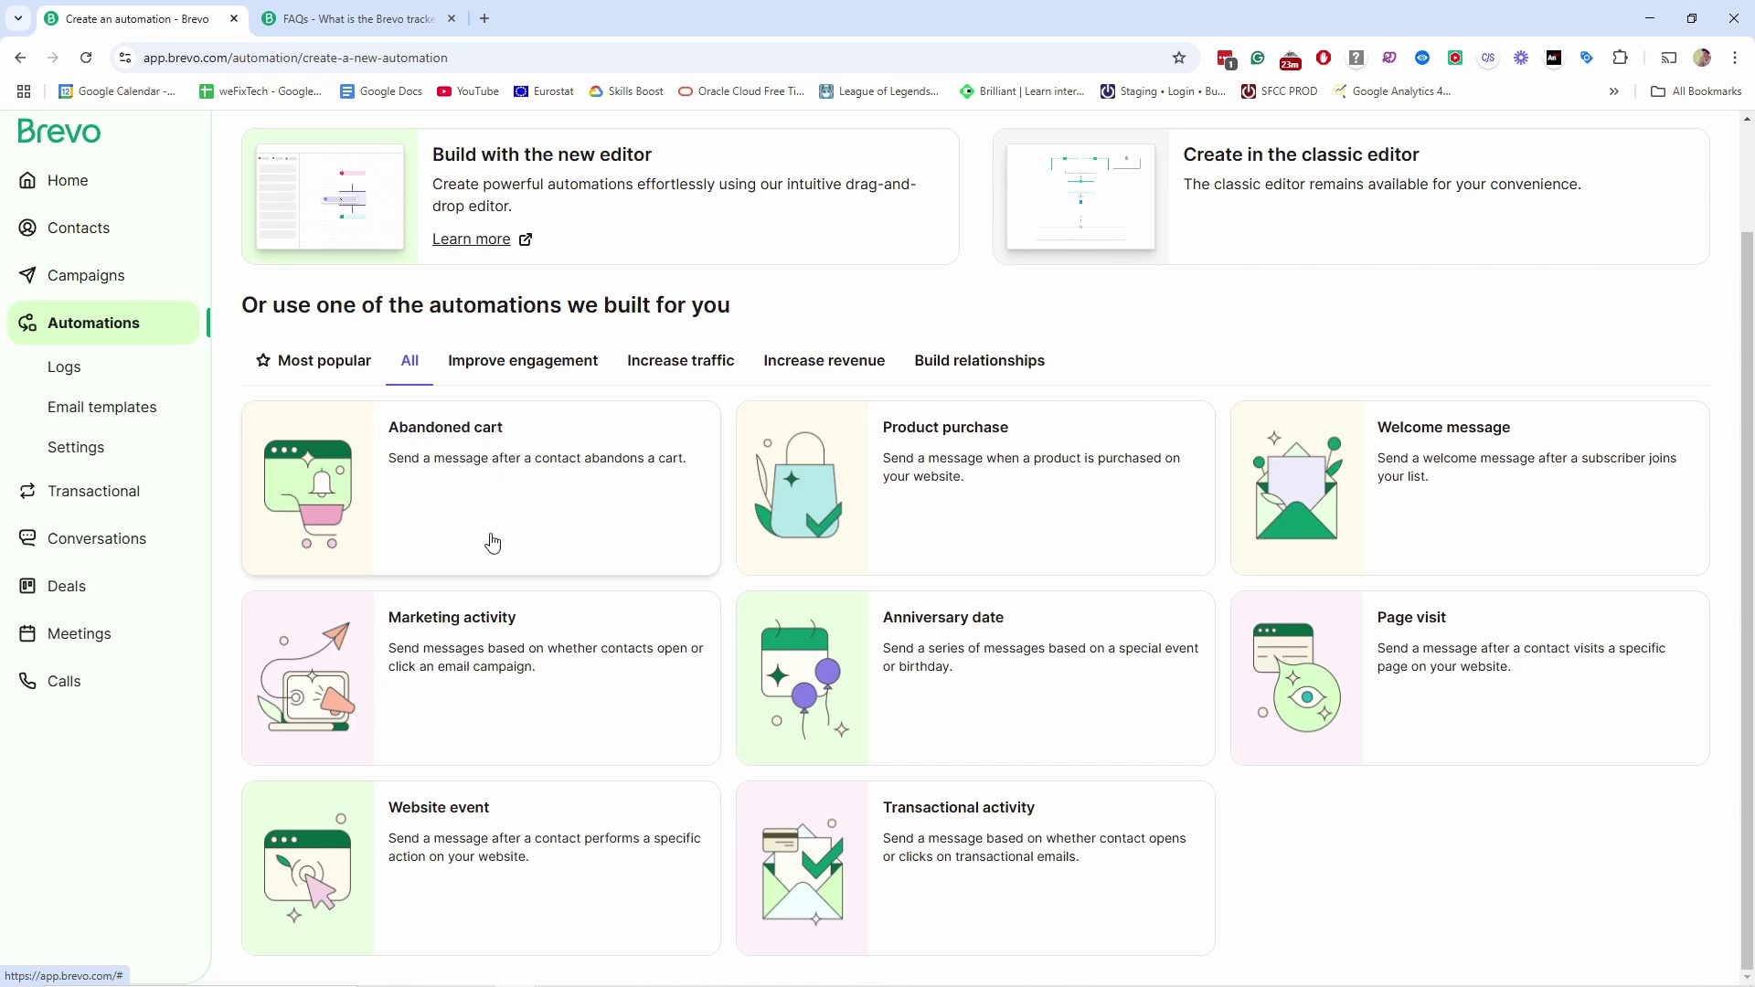
{"action": "scroll", "coordinate": [539, 453], "scroll_direction": "up", "scroll_amount": 2}
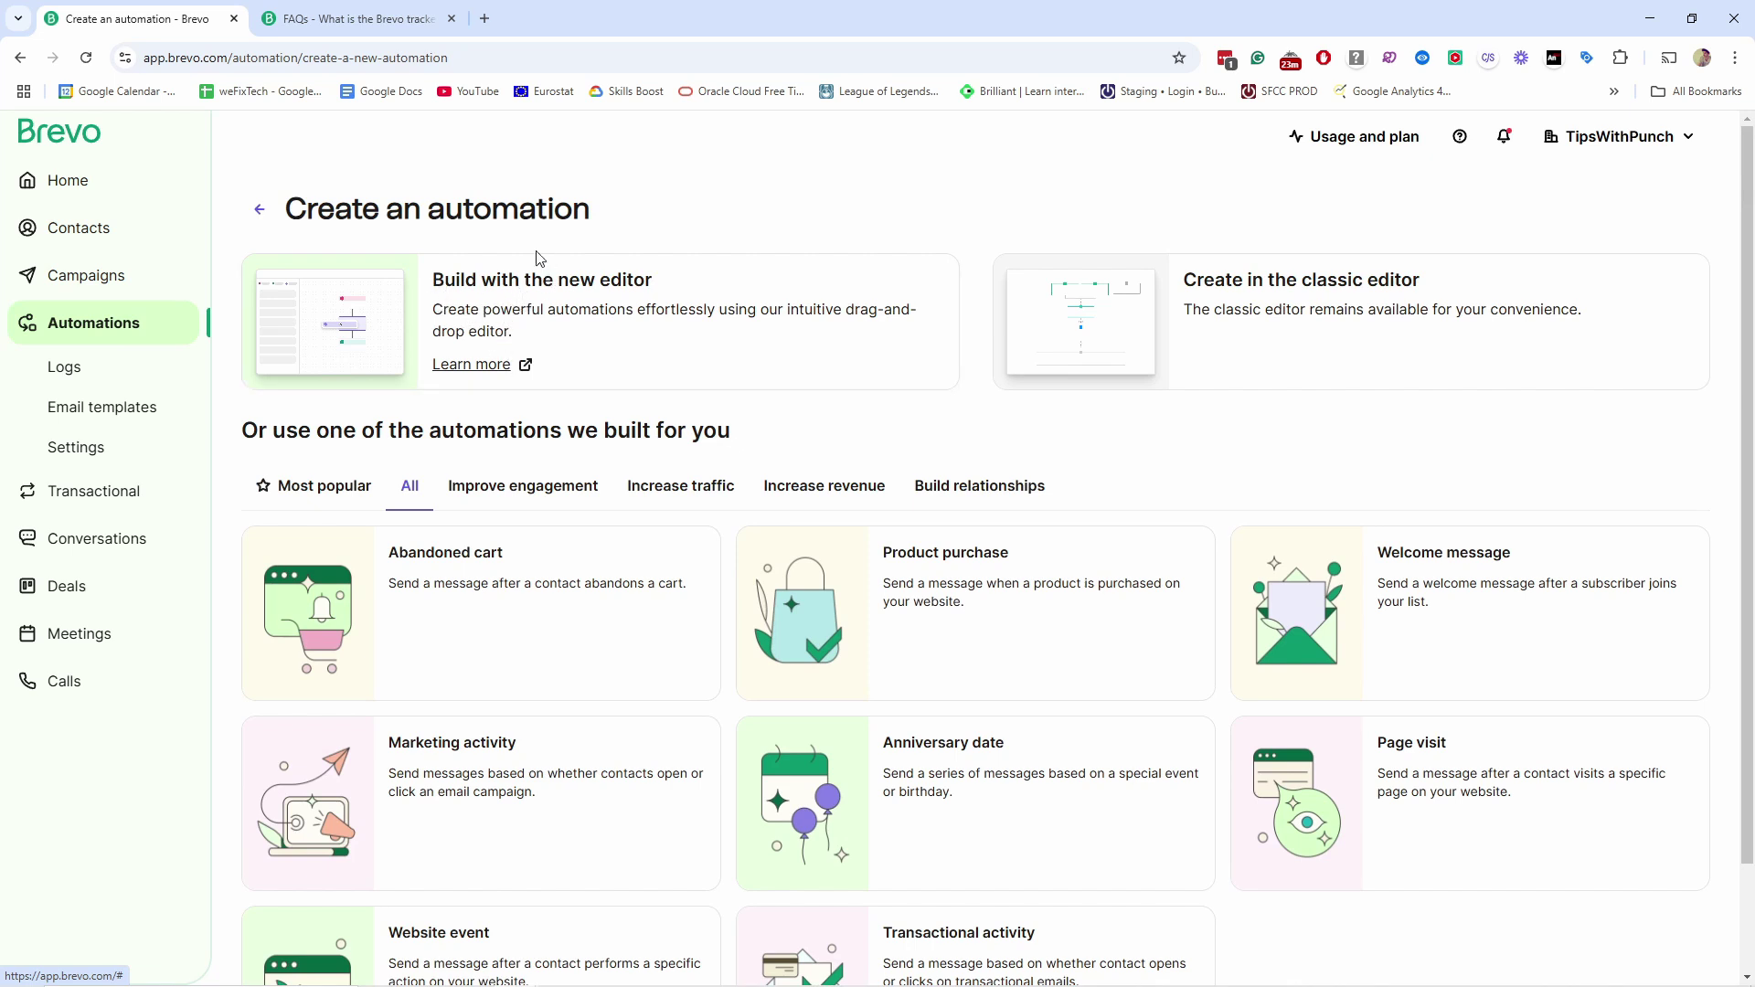
{"action": "left_click", "coordinate": [334, 315]}
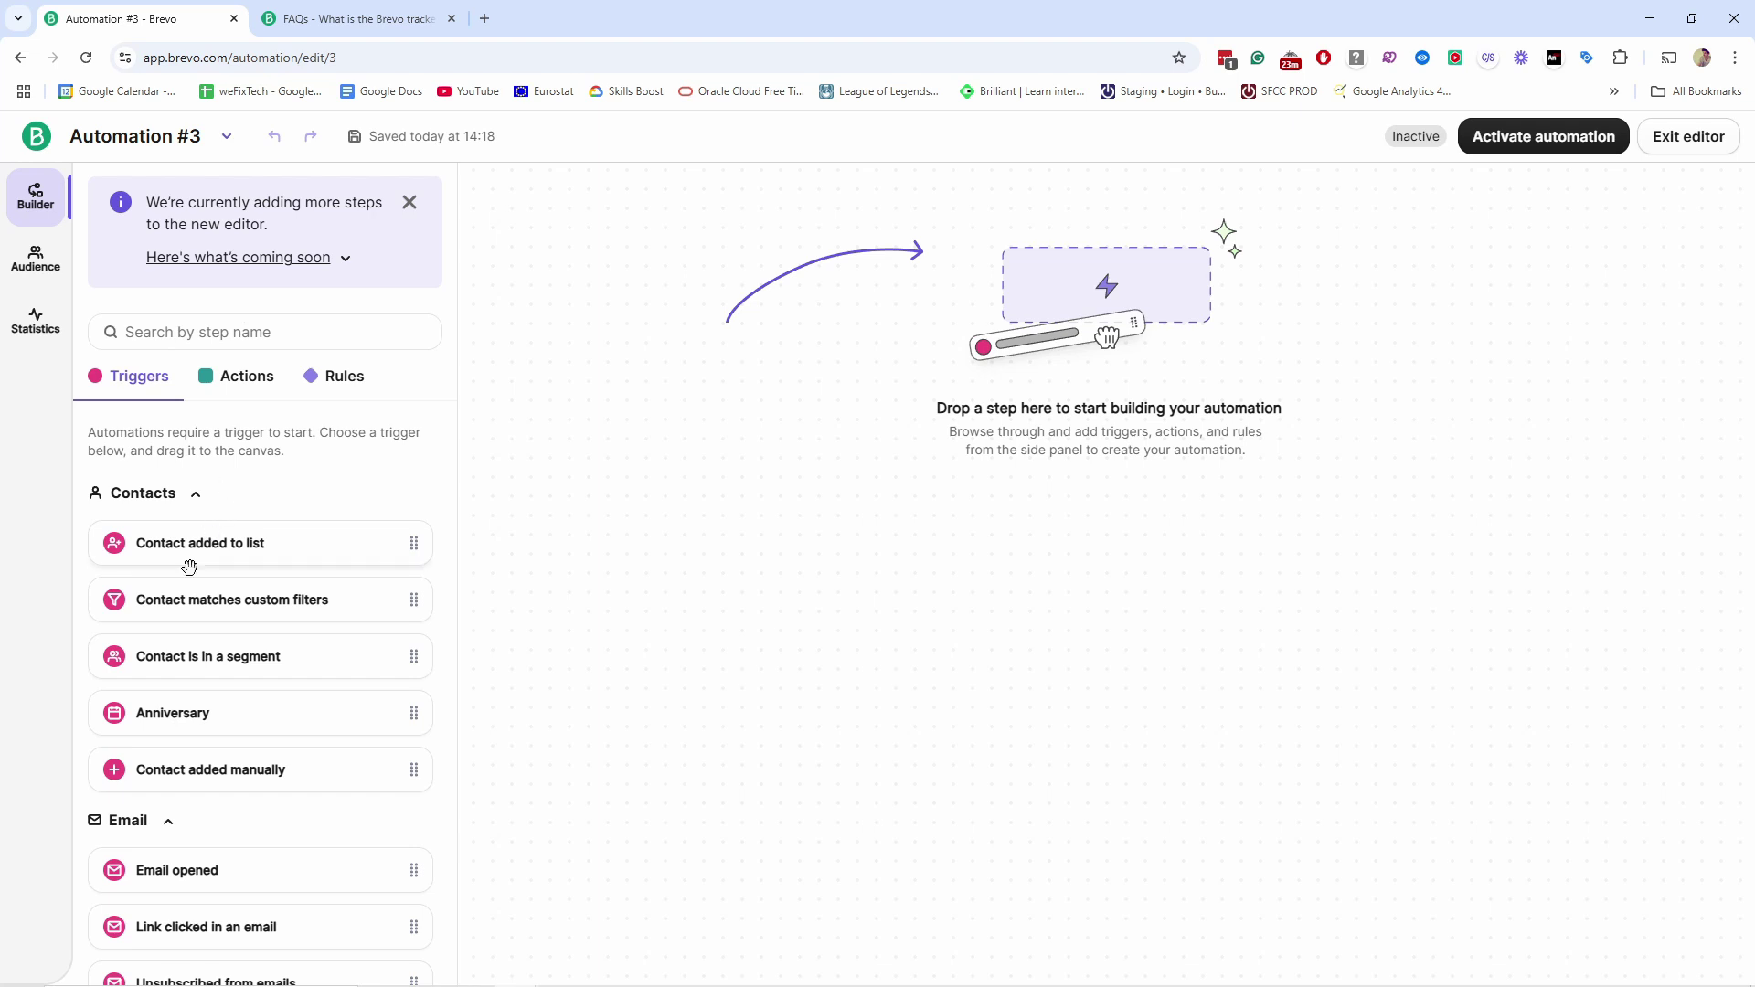
Retitle Automation #3 to 'Welcome automation 1' and confirm
{"action": "left_click", "coordinate": [144, 134]}
{"action": "key", "text": "ctrl+a"}
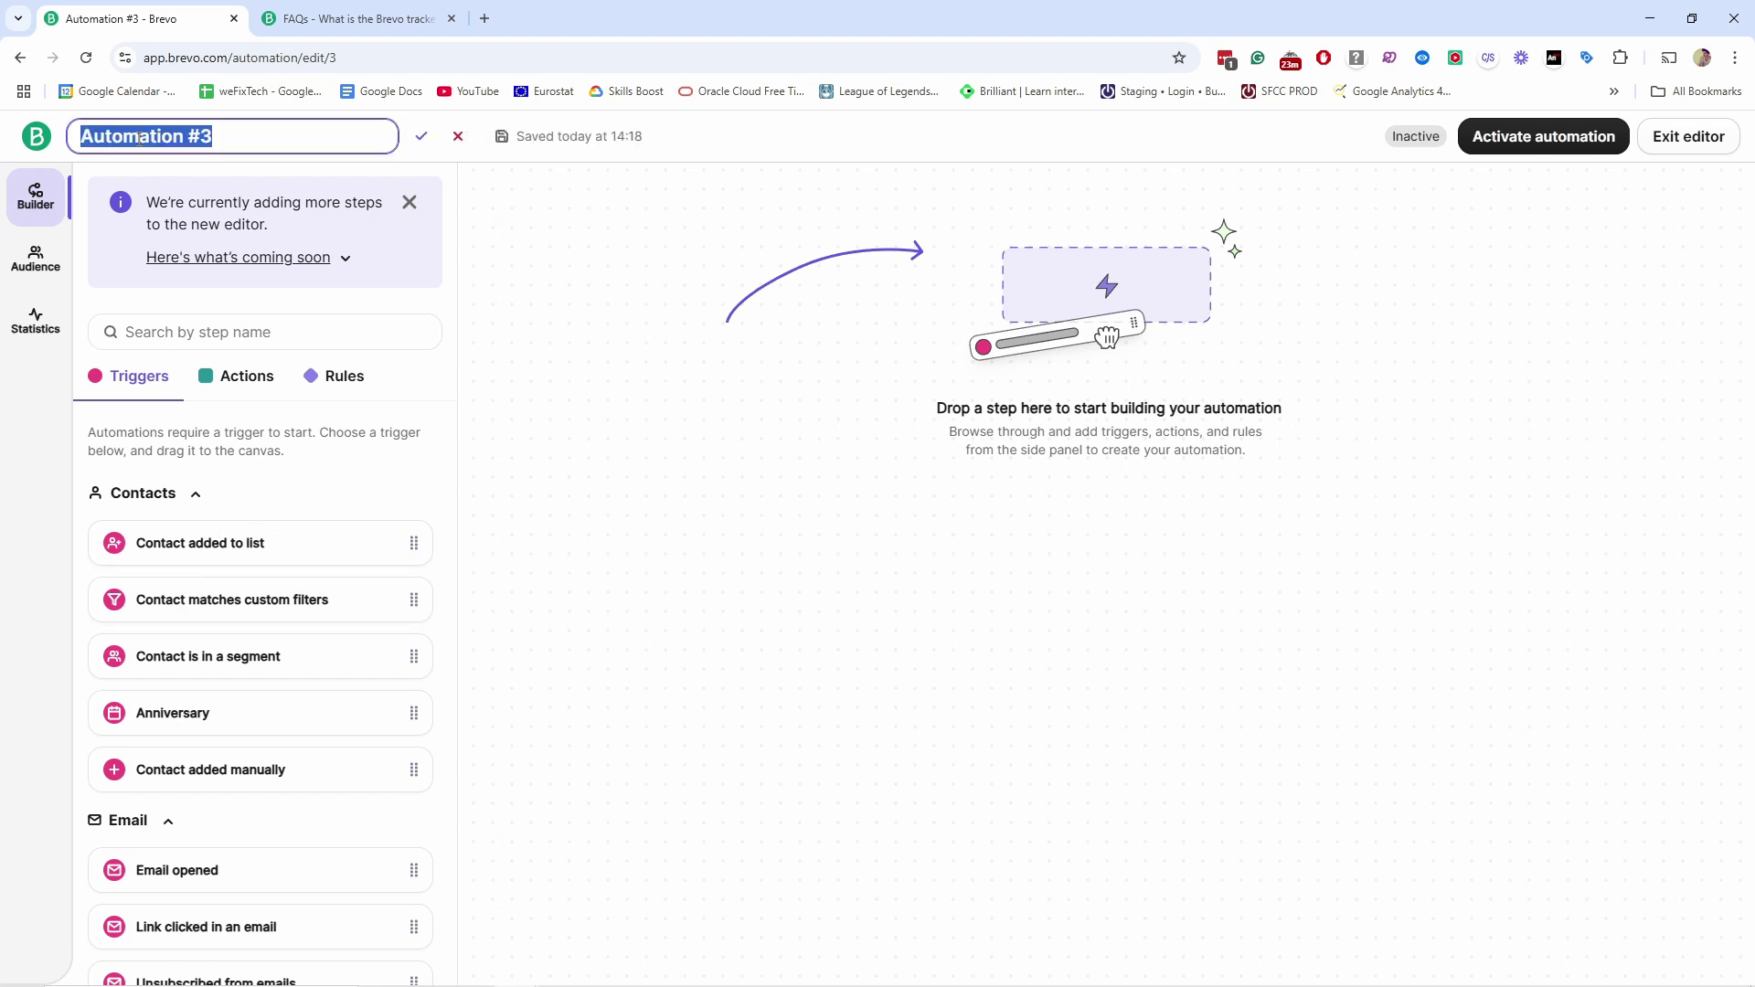
{"action": "type", "text": "Welcome automation @#"}
{"action": "key", "text": "BackSpace"}
{"action": "key", "text": "BackSpace"}
{"action": "type", "text": "1"}
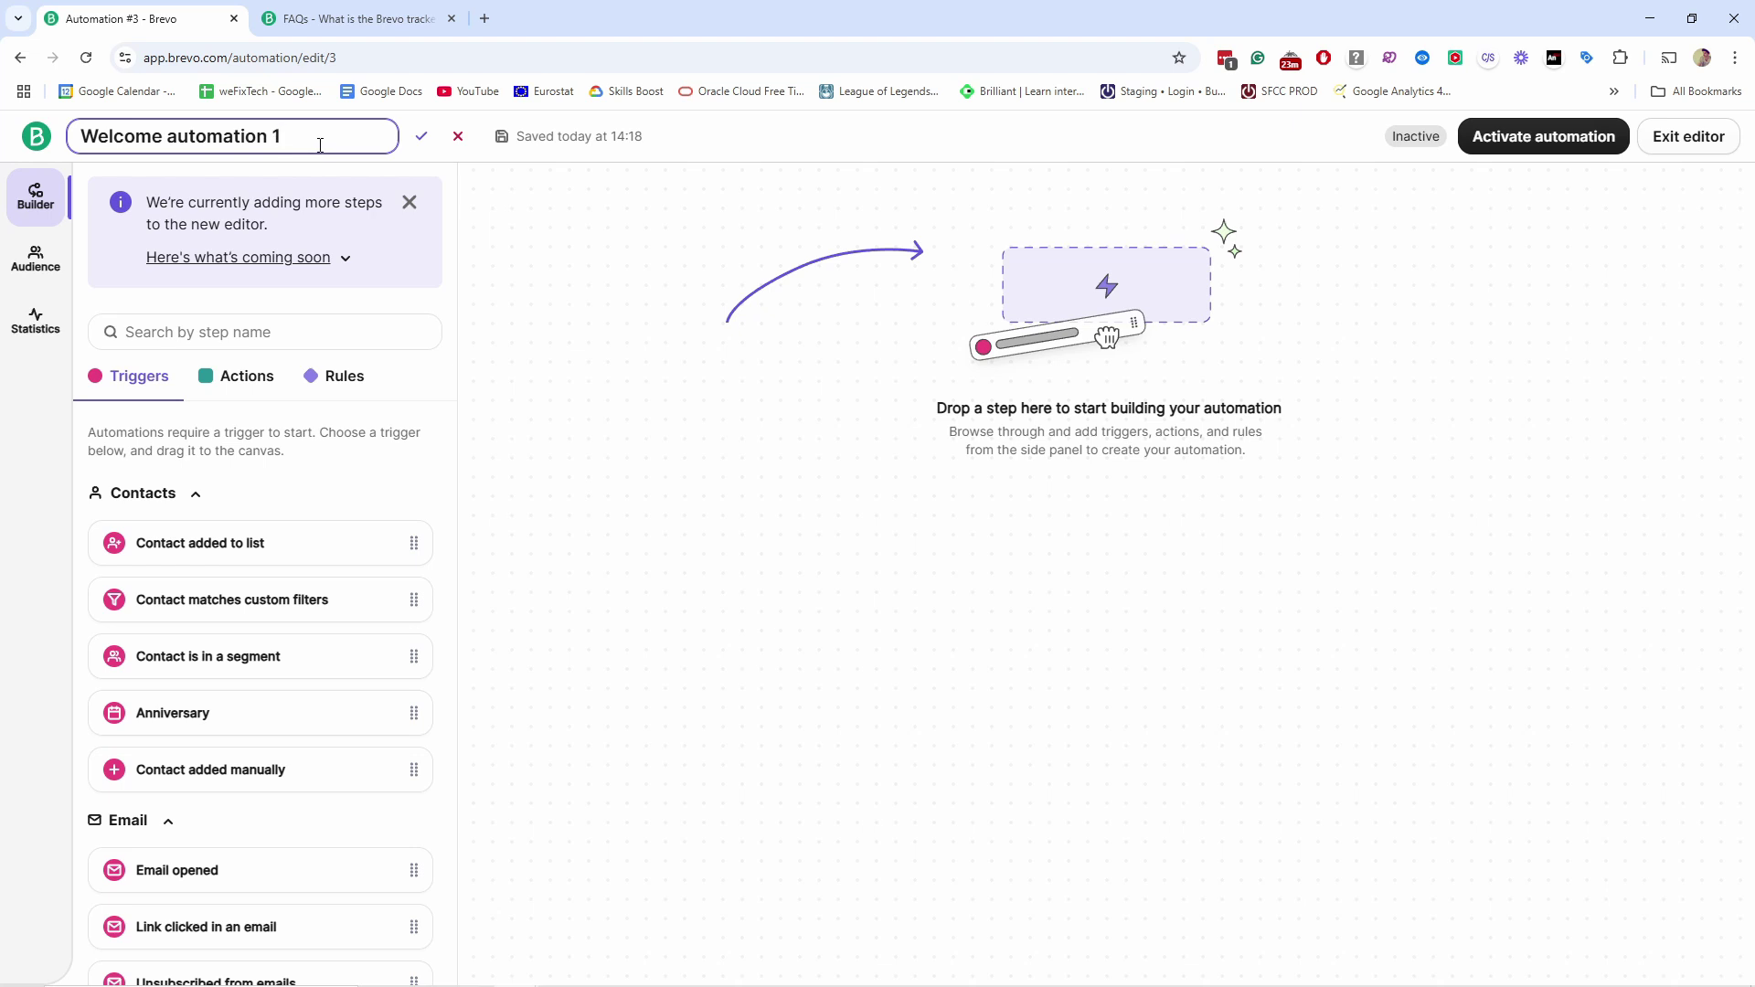
{"action": "left_click", "coordinate": [423, 141]}
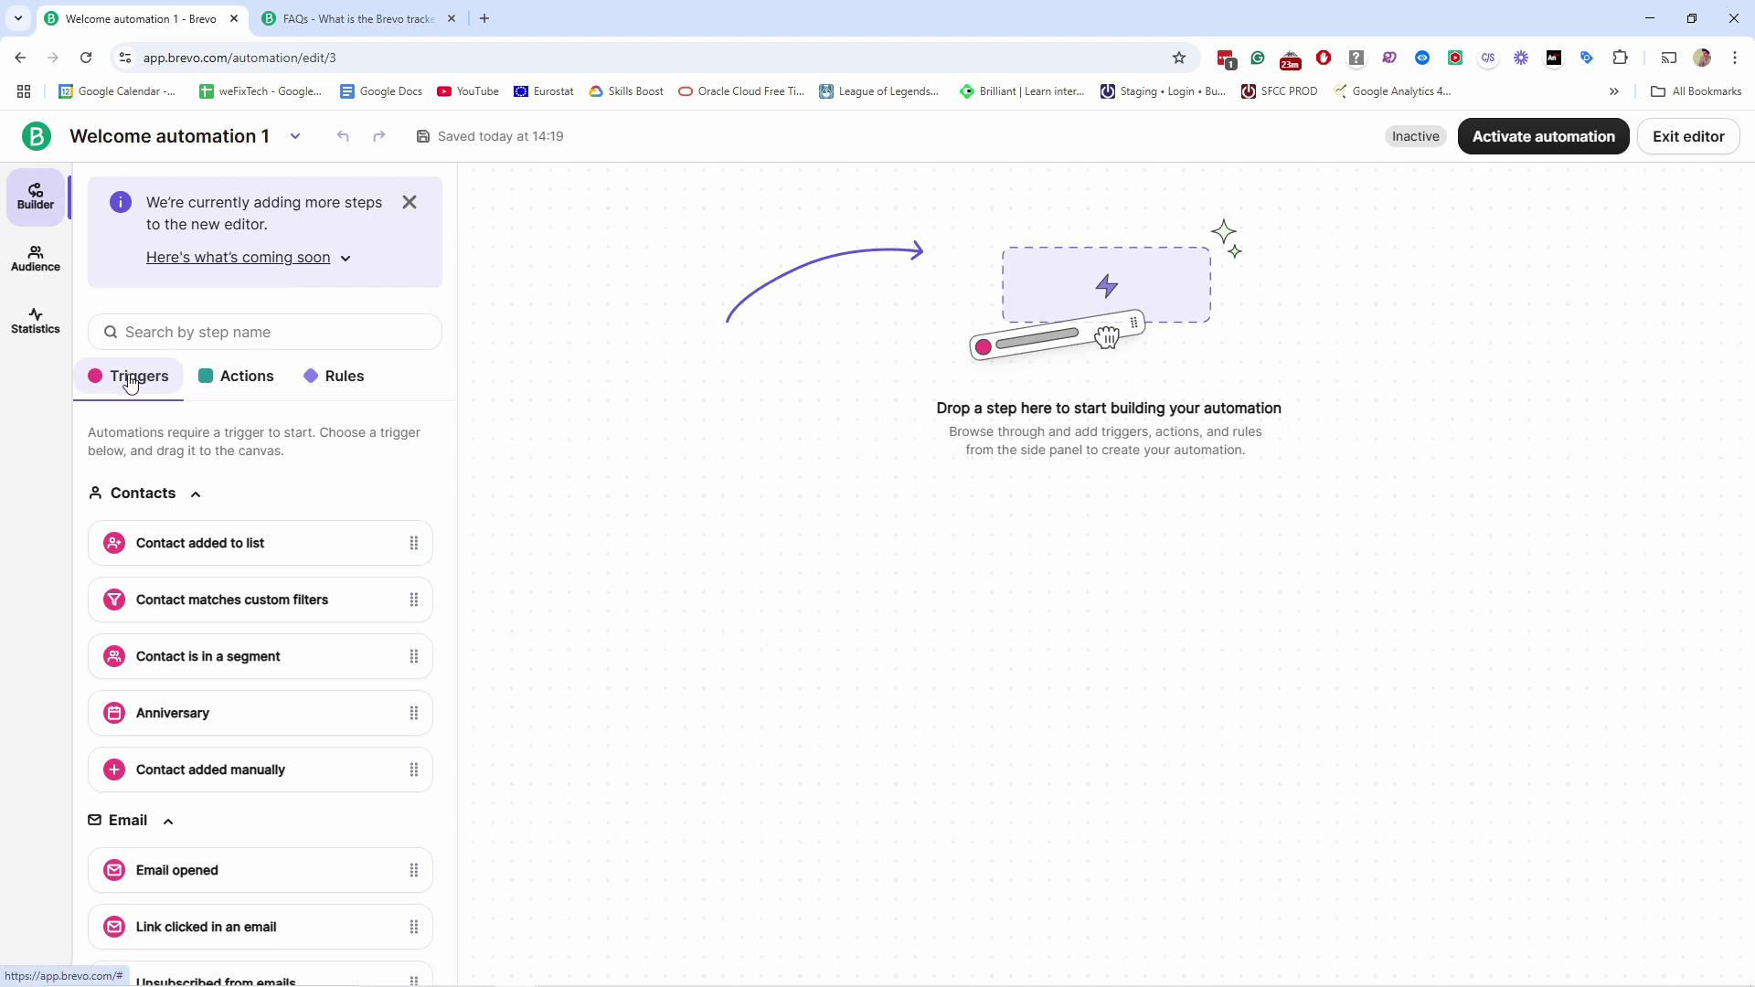
Look through the Actions, Rules and Triggers step lists
{"action": "left_click", "coordinate": [243, 375]}
{"action": "left_click", "coordinate": [324, 378]}
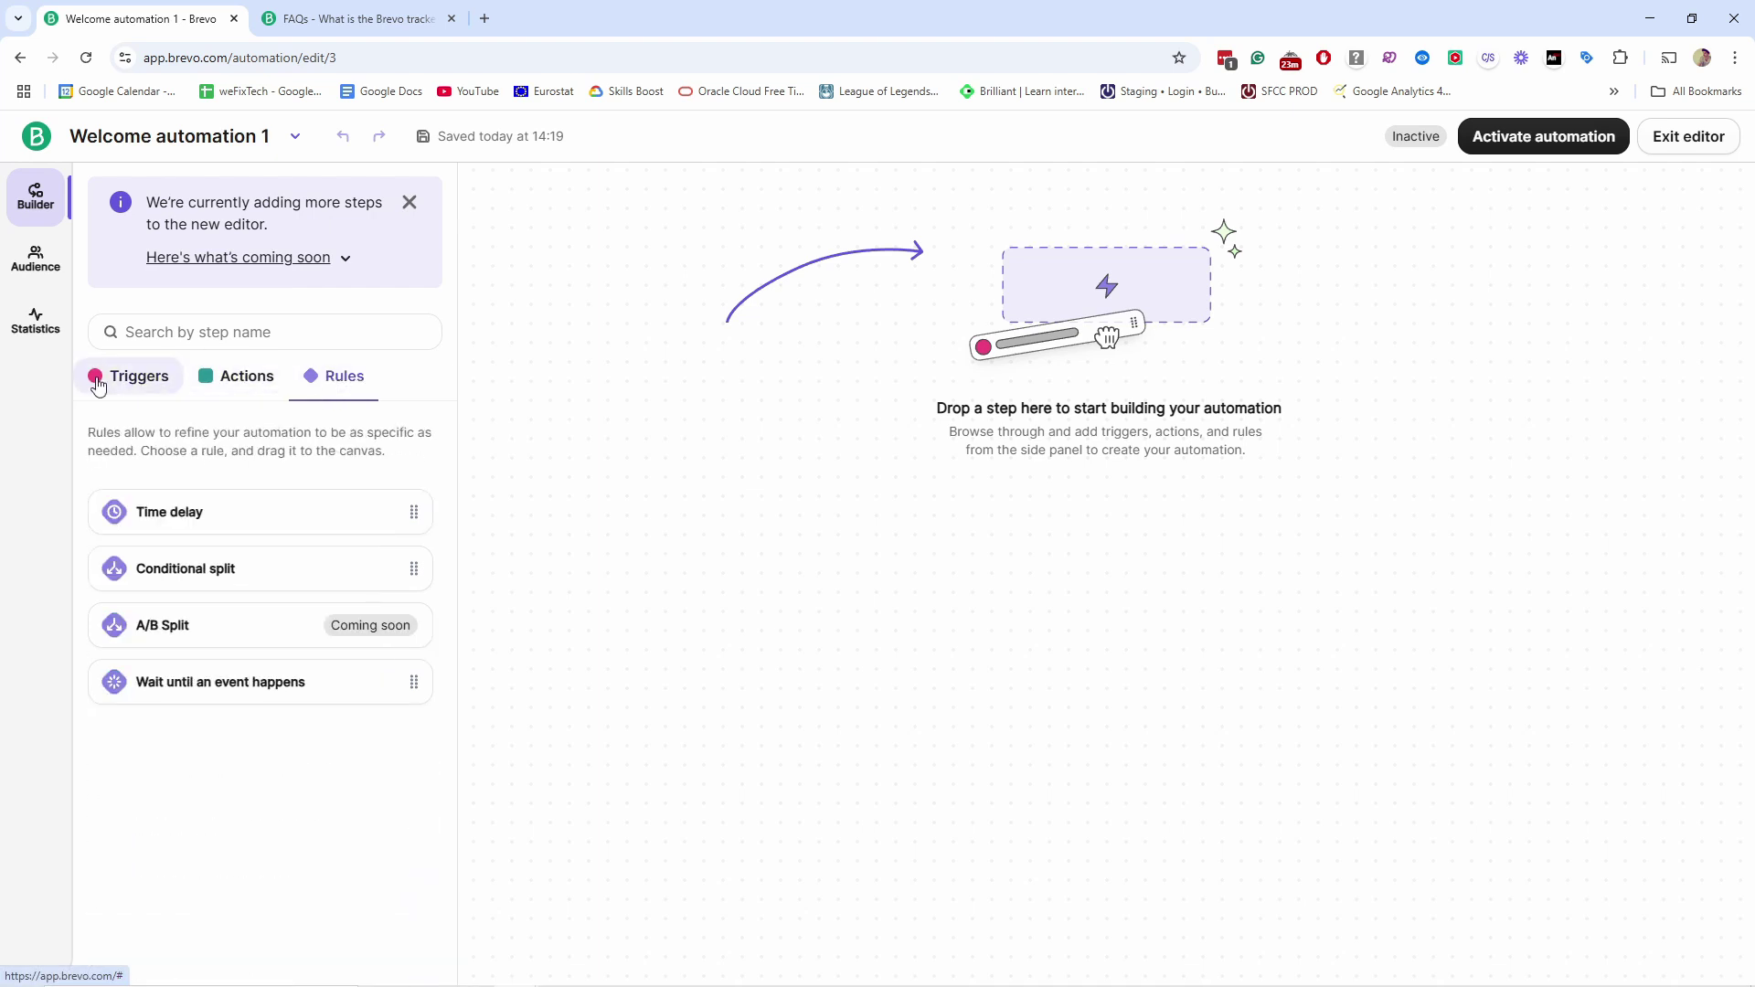
{"action": "left_click", "coordinate": [147, 374]}
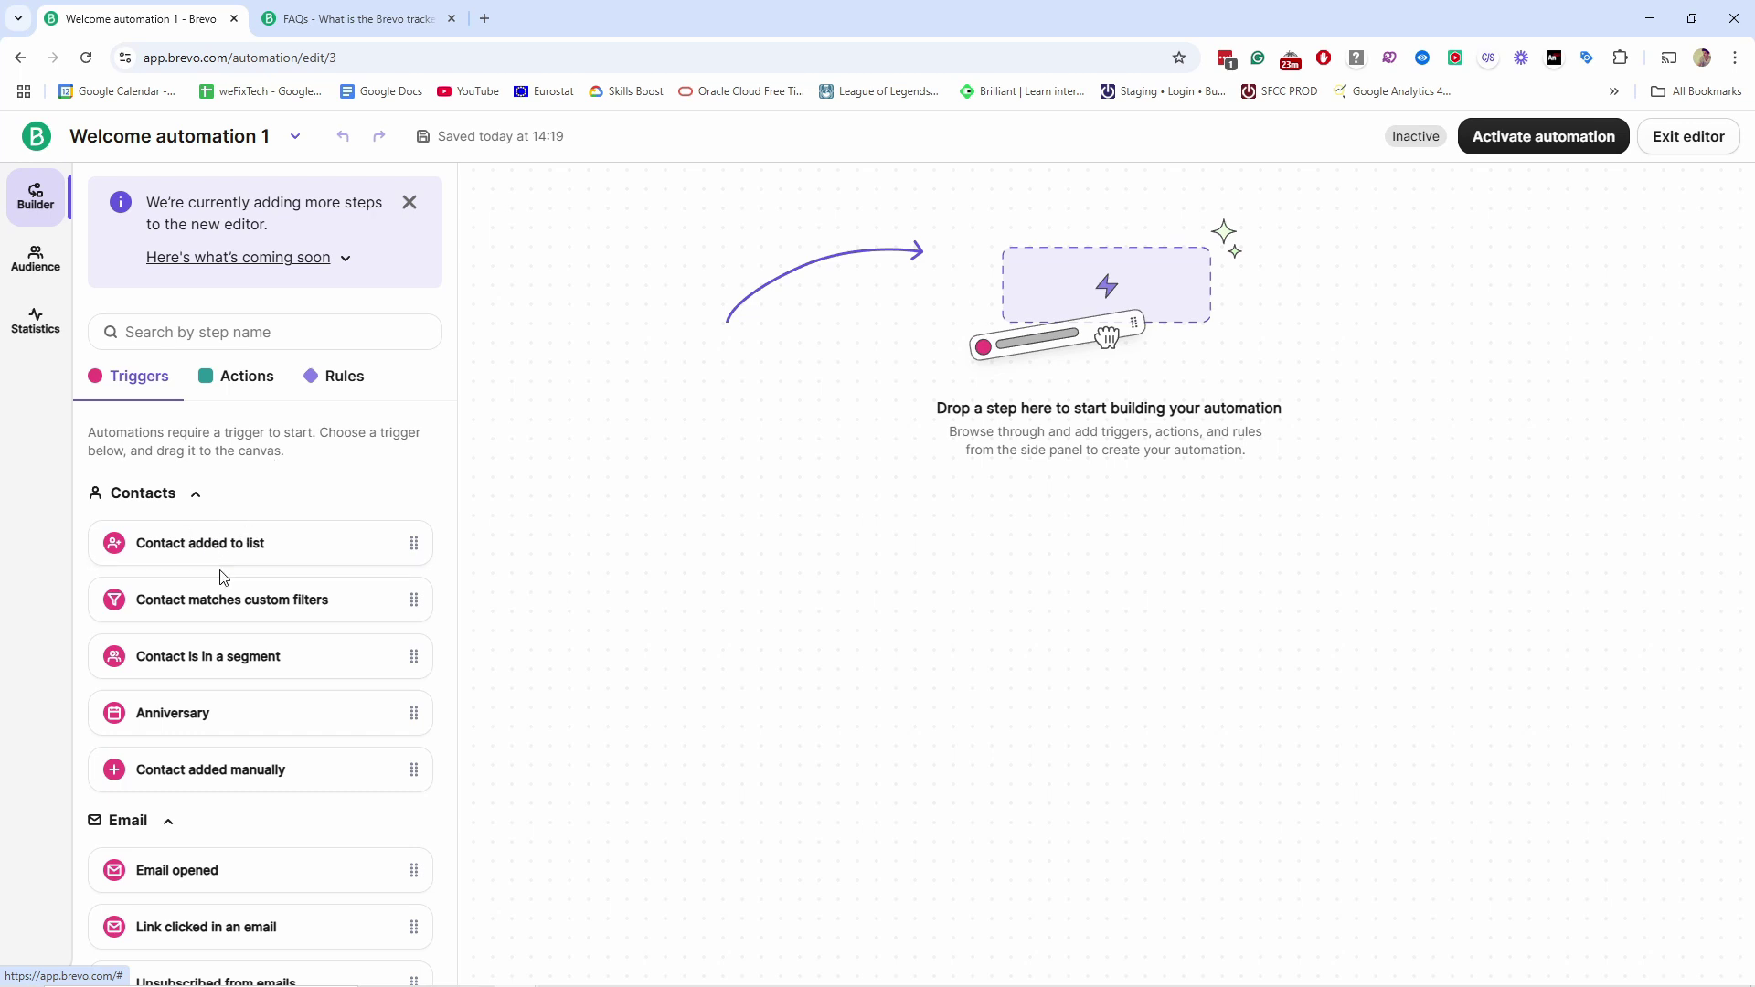
Place a Contact added to list trigger on the empty canvas
{"action": "left_click_drag", "start_coordinate": [235, 545], "coordinate": [1050, 381]}
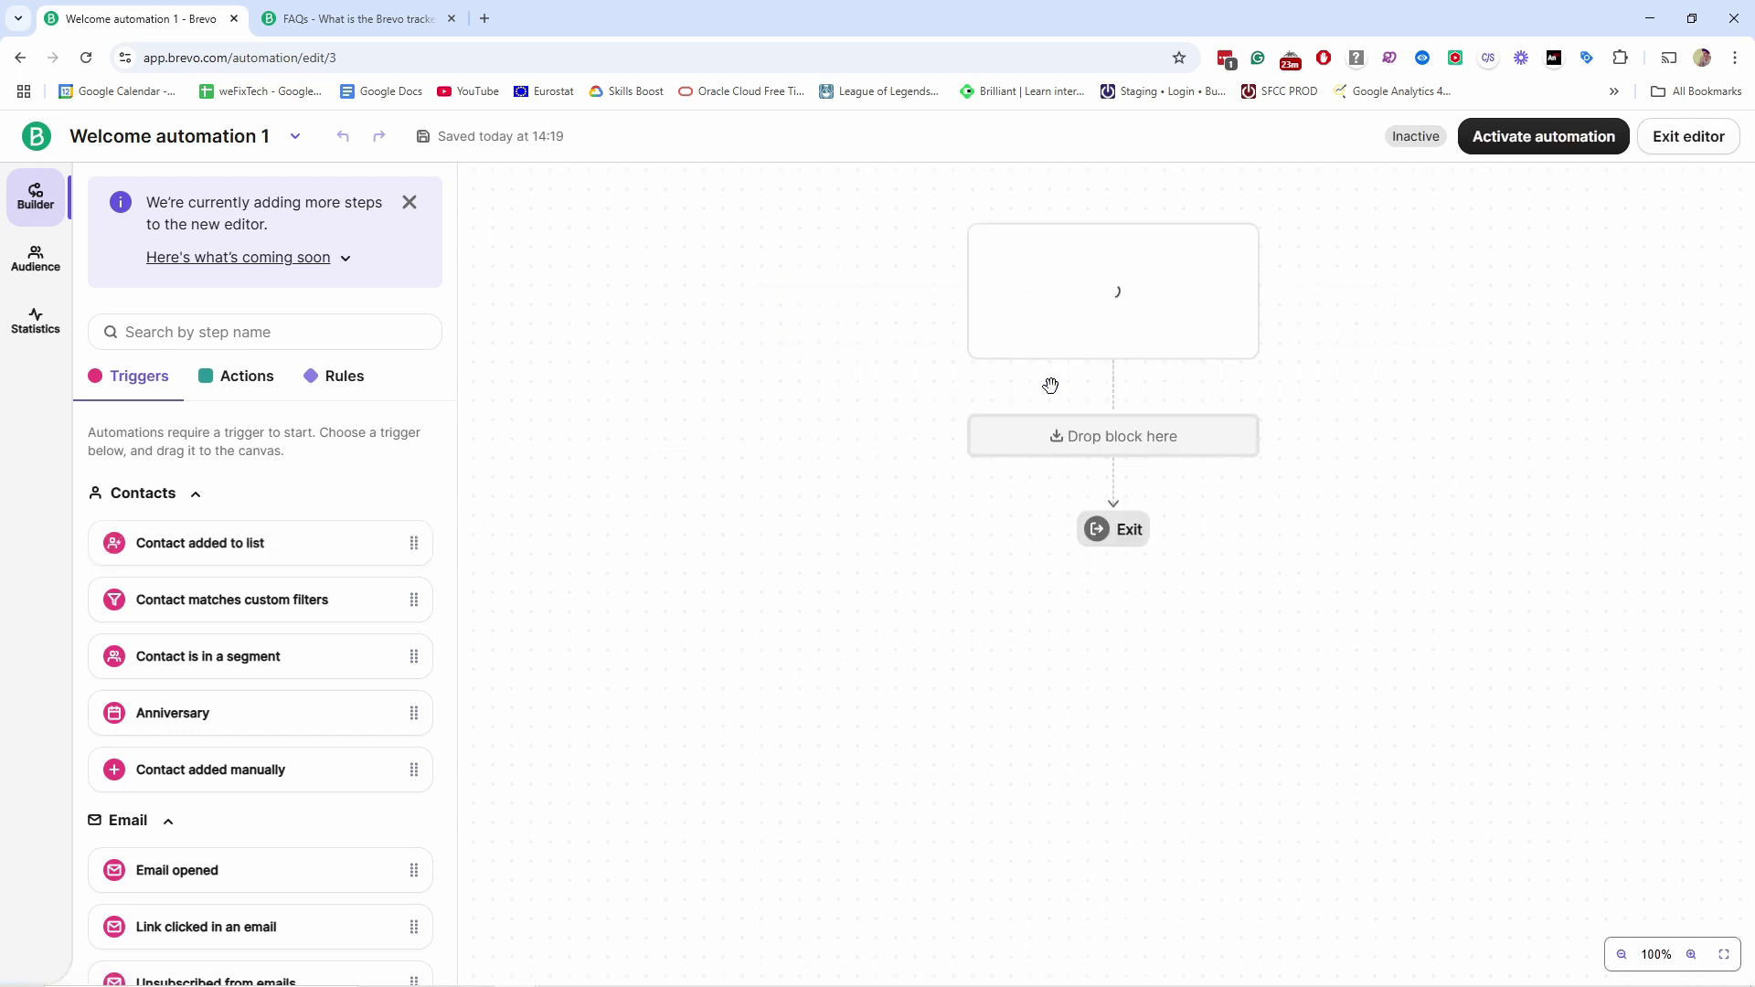
{"action": "left_click", "coordinate": [486, 189]}
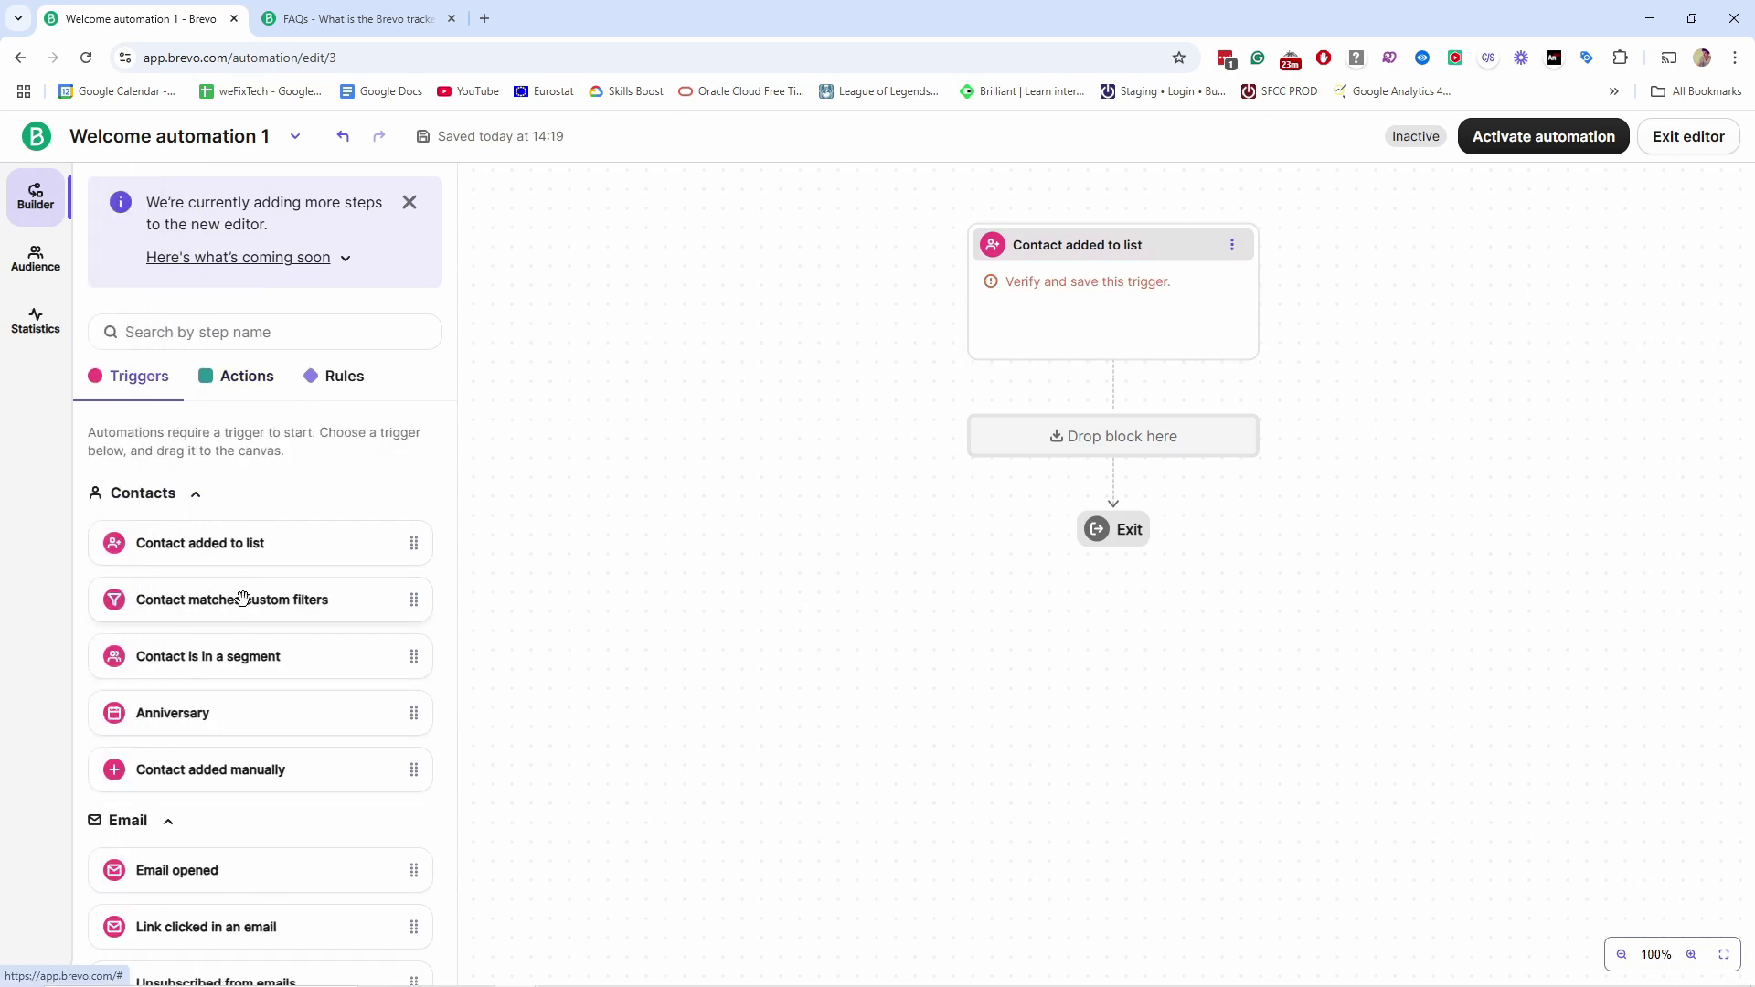
{"action": "scroll", "coordinate": [237, 576], "scroll_direction": "down", "scroll_amount": 6}
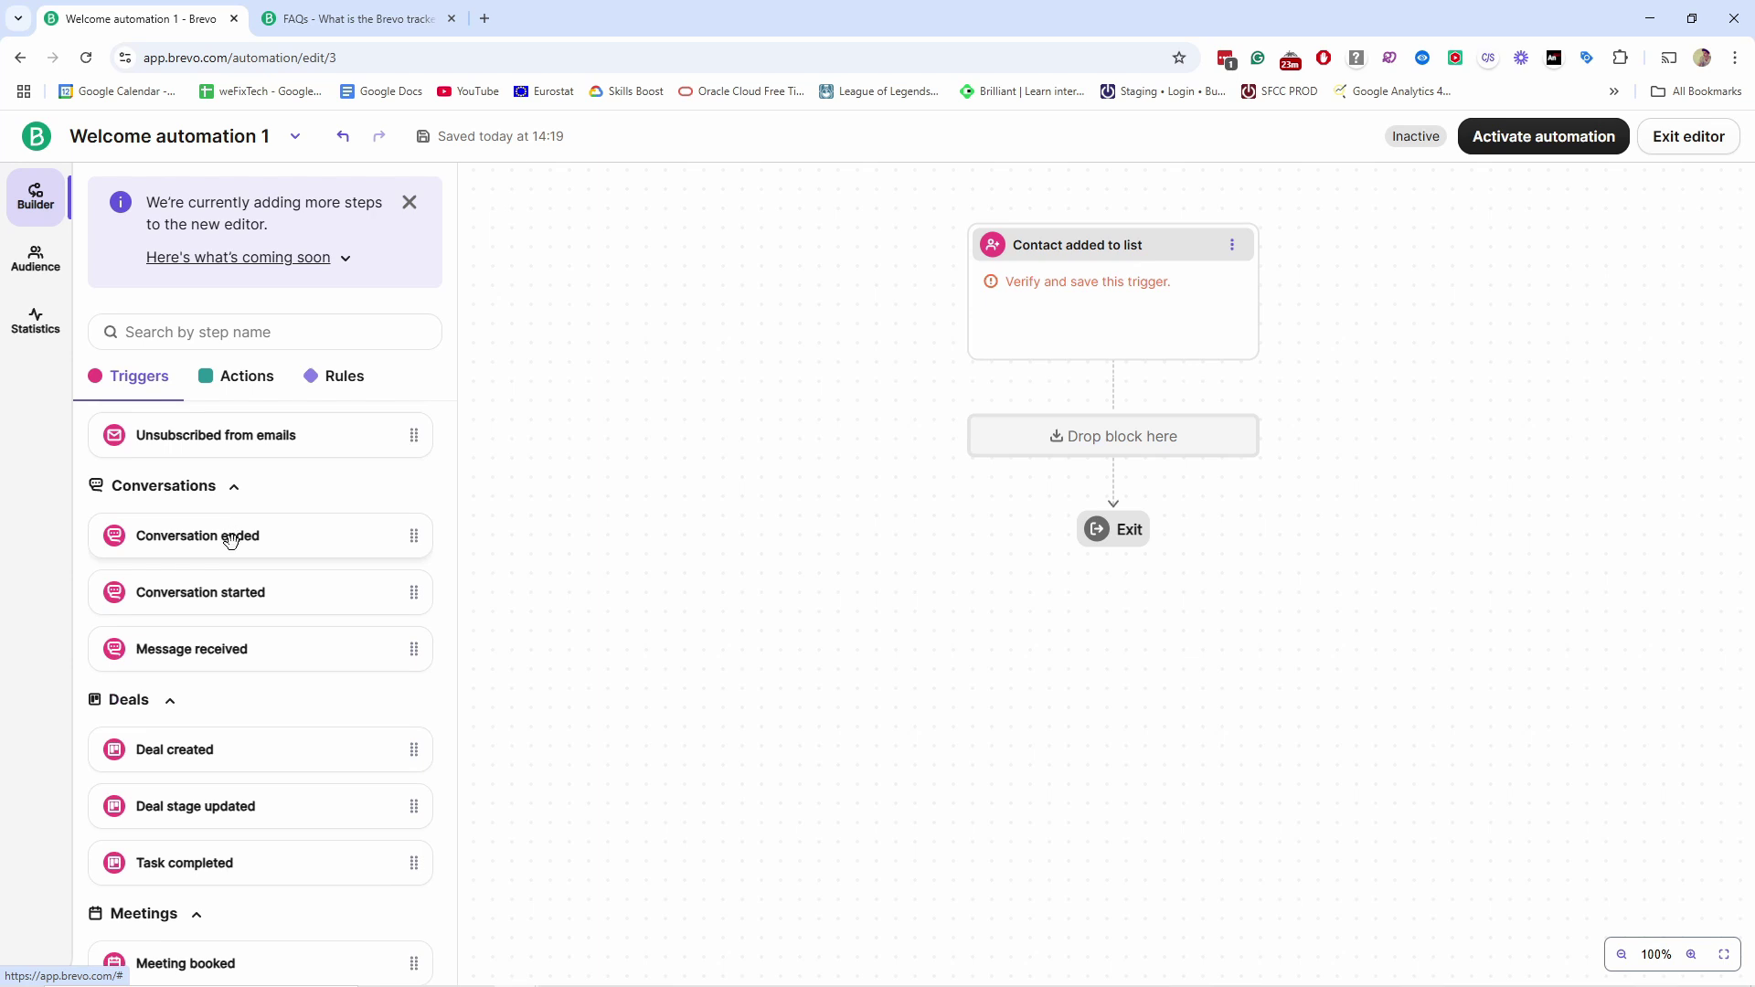
{"action": "scroll", "coordinate": [254, 613], "scroll_direction": "down", "scroll_amount": 1}
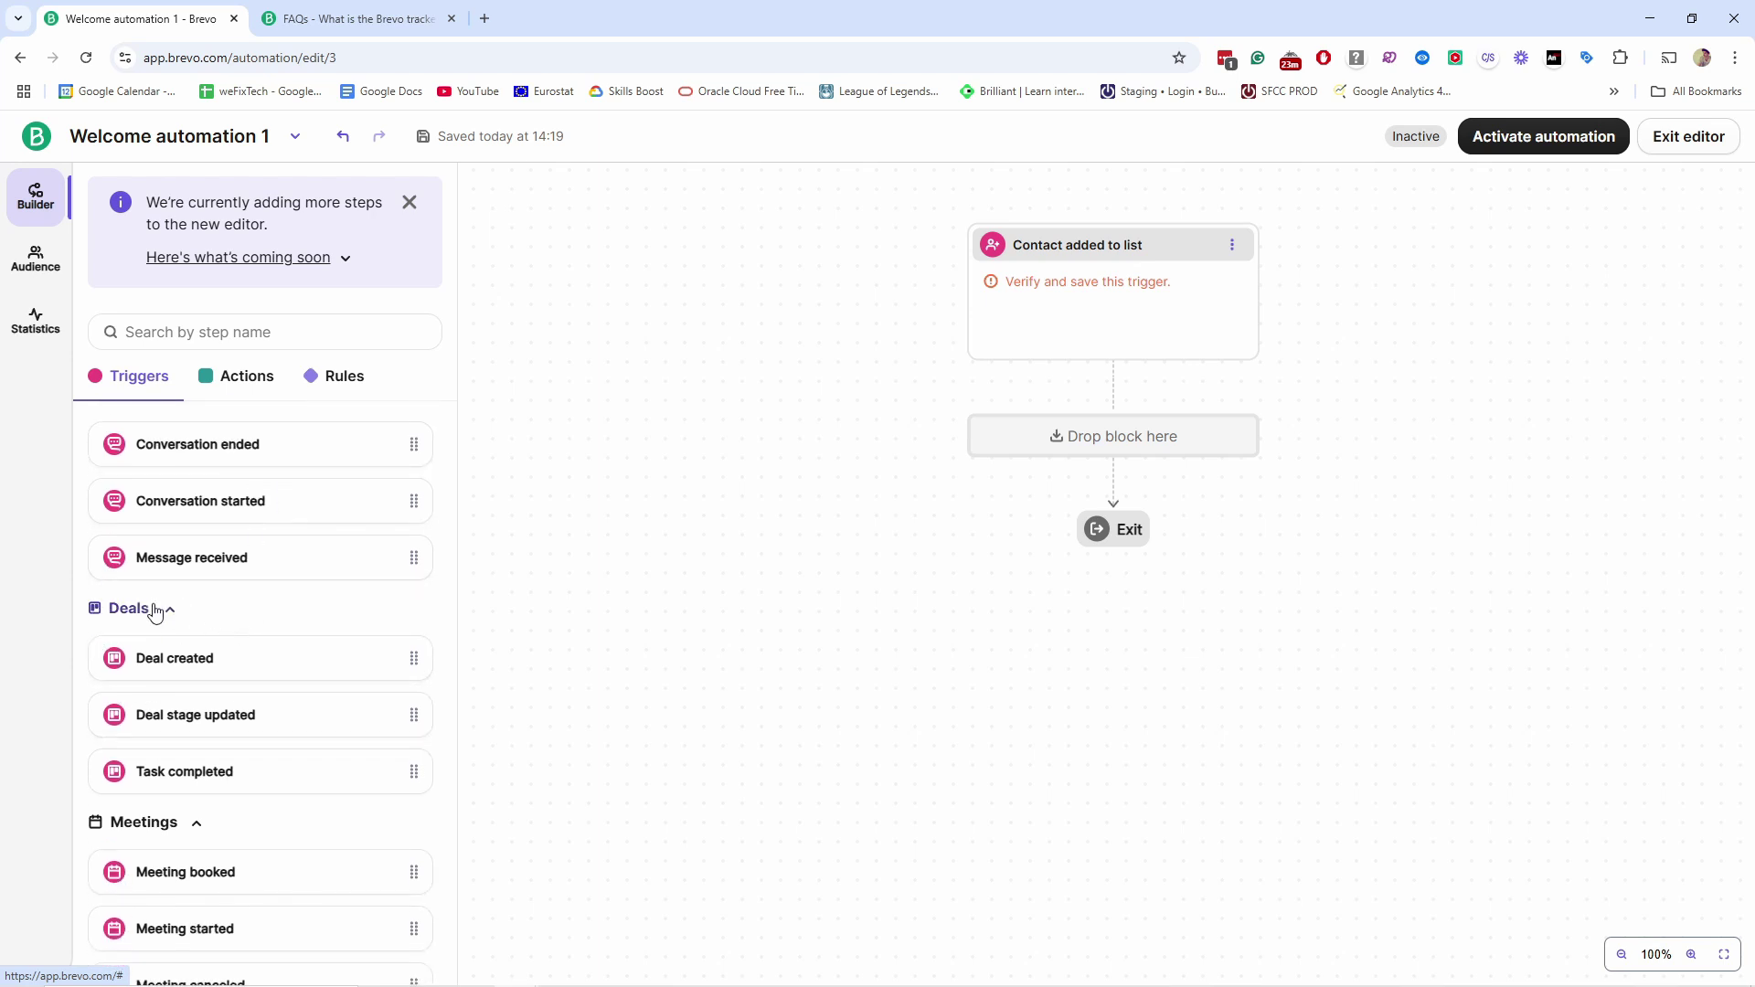
{"action": "scroll", "coordinate": [157, 608], "scroll_direction": "down", "scroll_amount": 4}
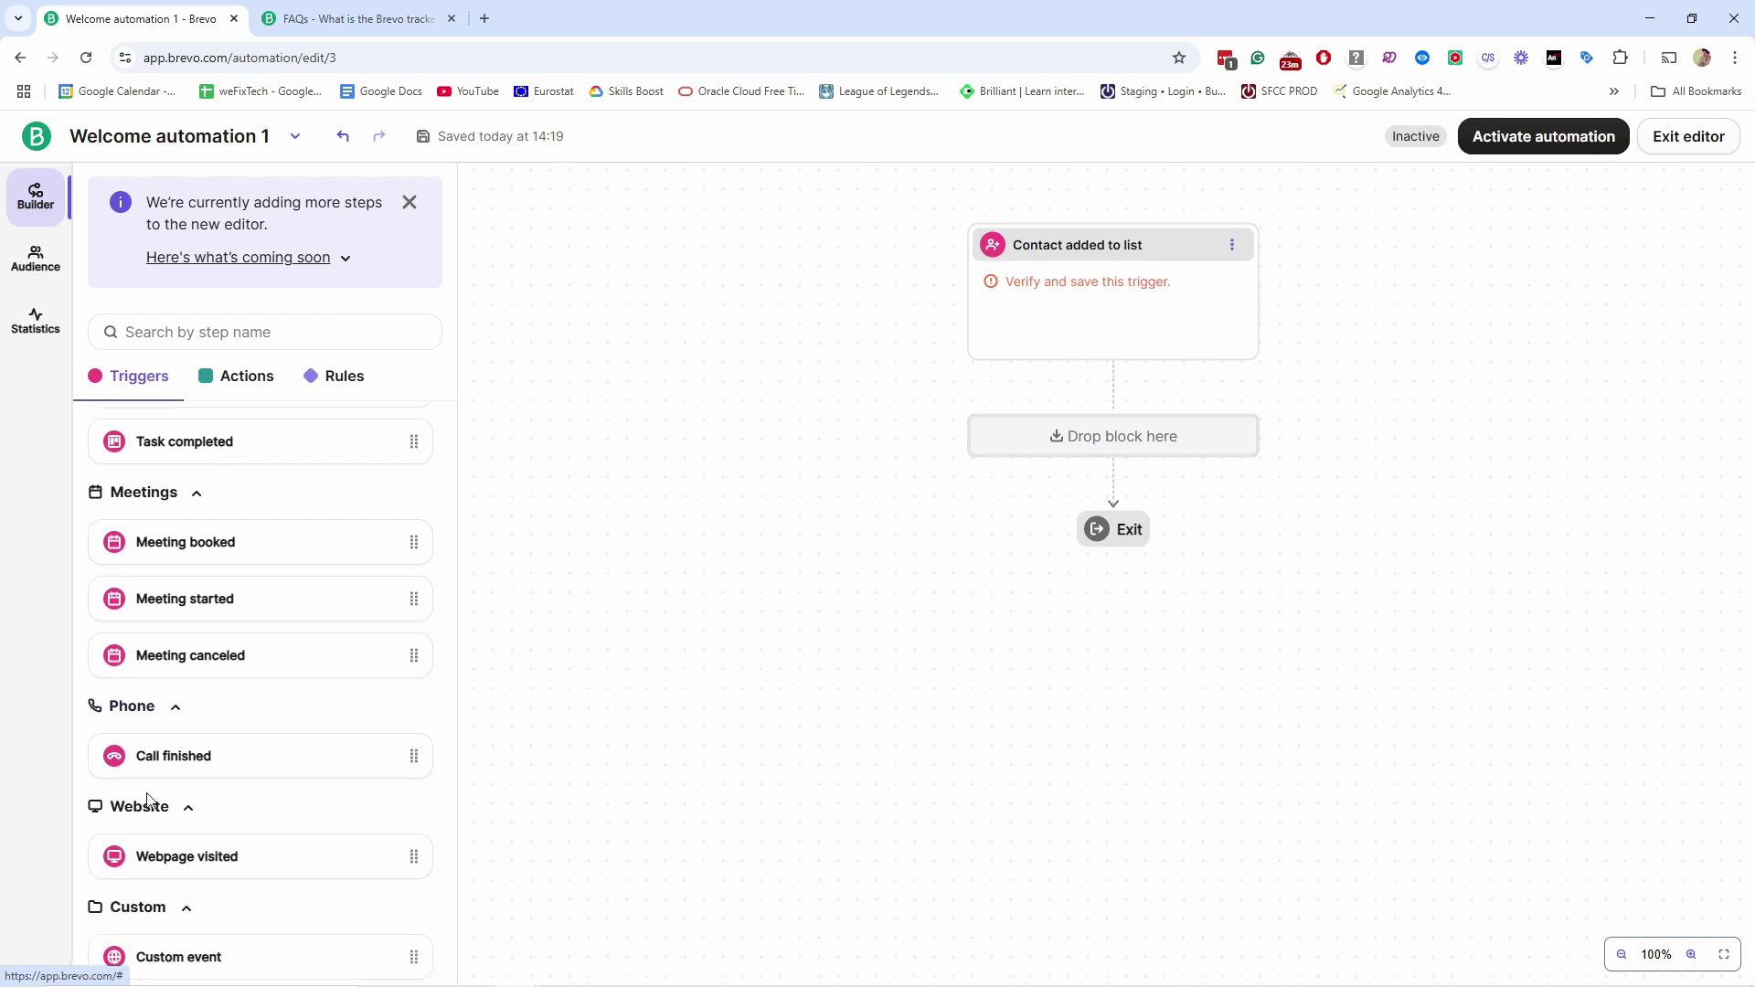
{"action": "scroll", "coordinate": [184, 630], "scroll_direction": "up", "scroll_amount": 7}
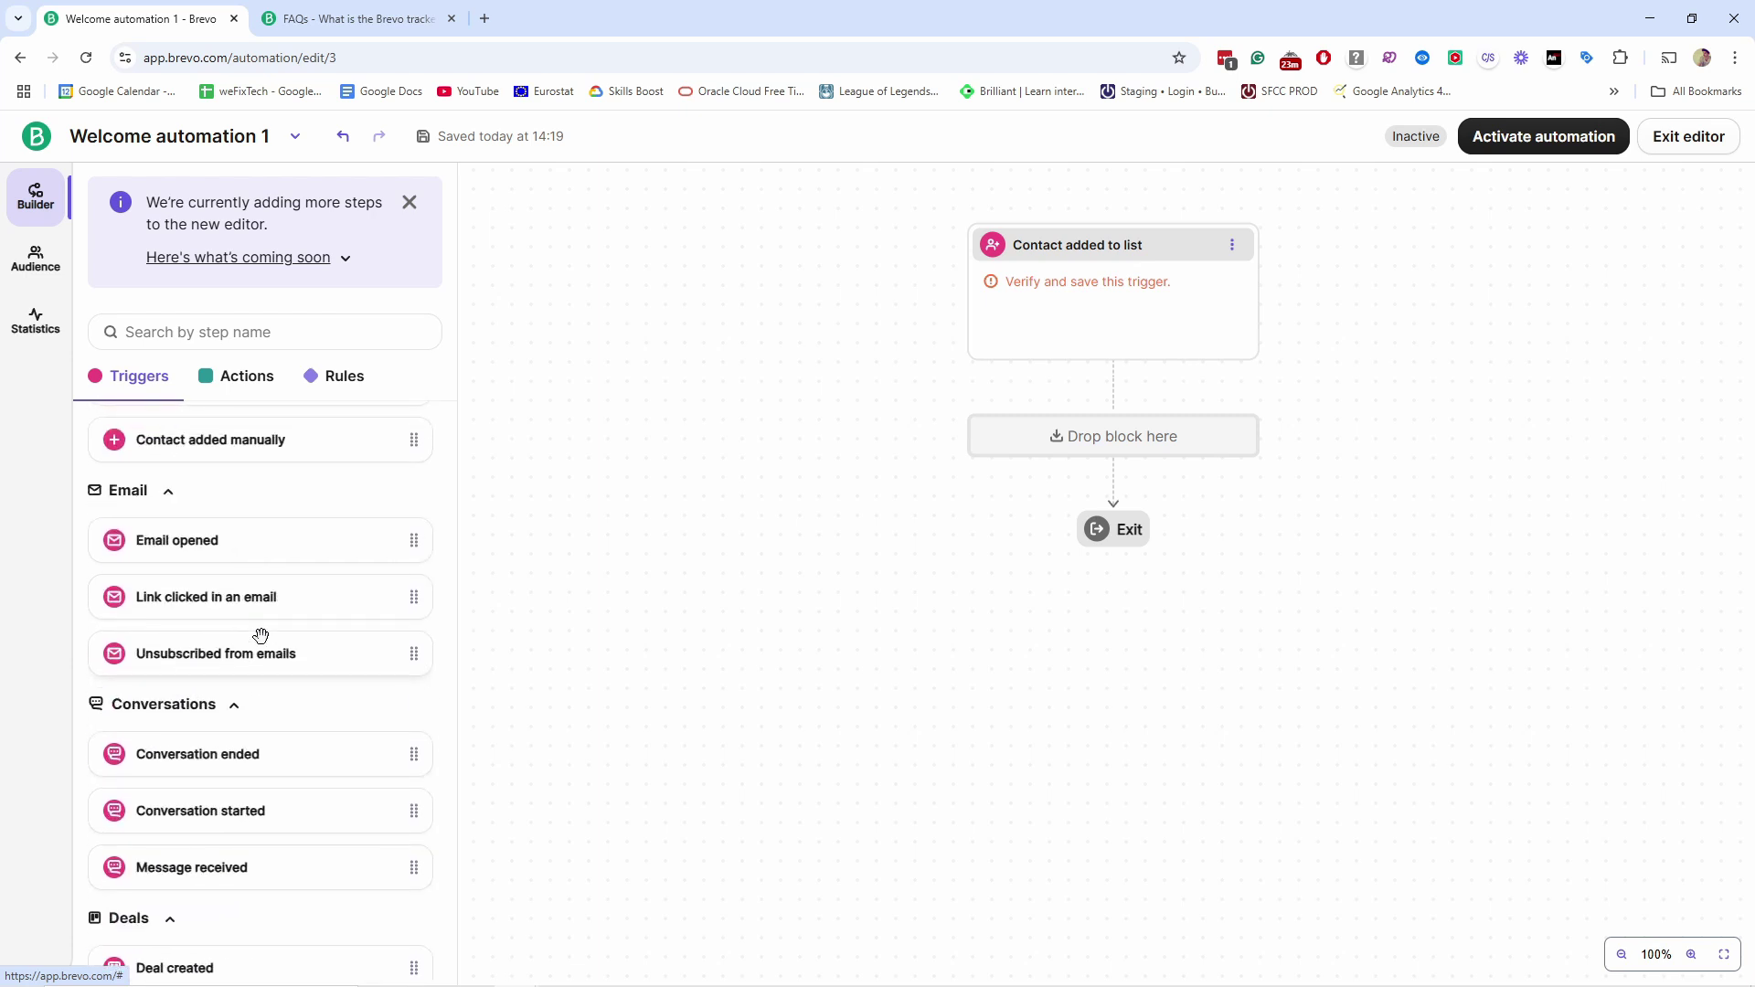
Set the trigger's list to Interested in YouTube - #8 from Your First Folder and save
{"action": "left_click", "coordinate": [1075, 295]}
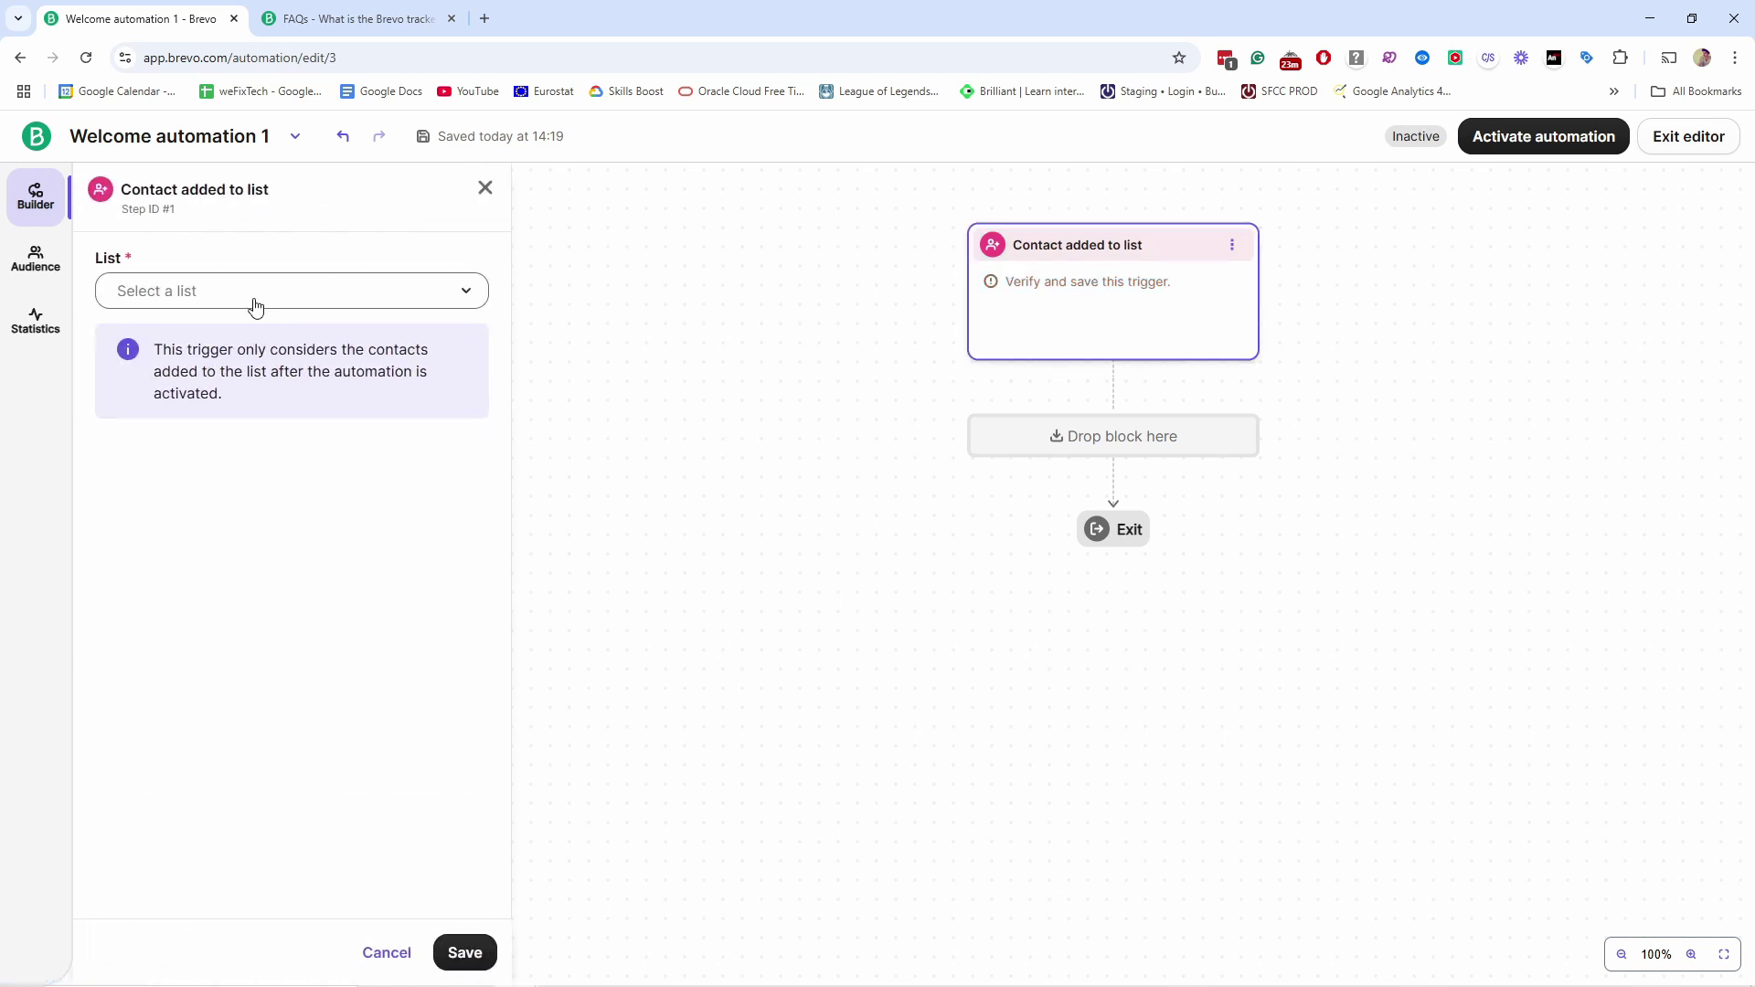
{"action": "left_click", "coordinate": [172, 295]}
{"action": "left_click", "coordinate": [184, 413]}
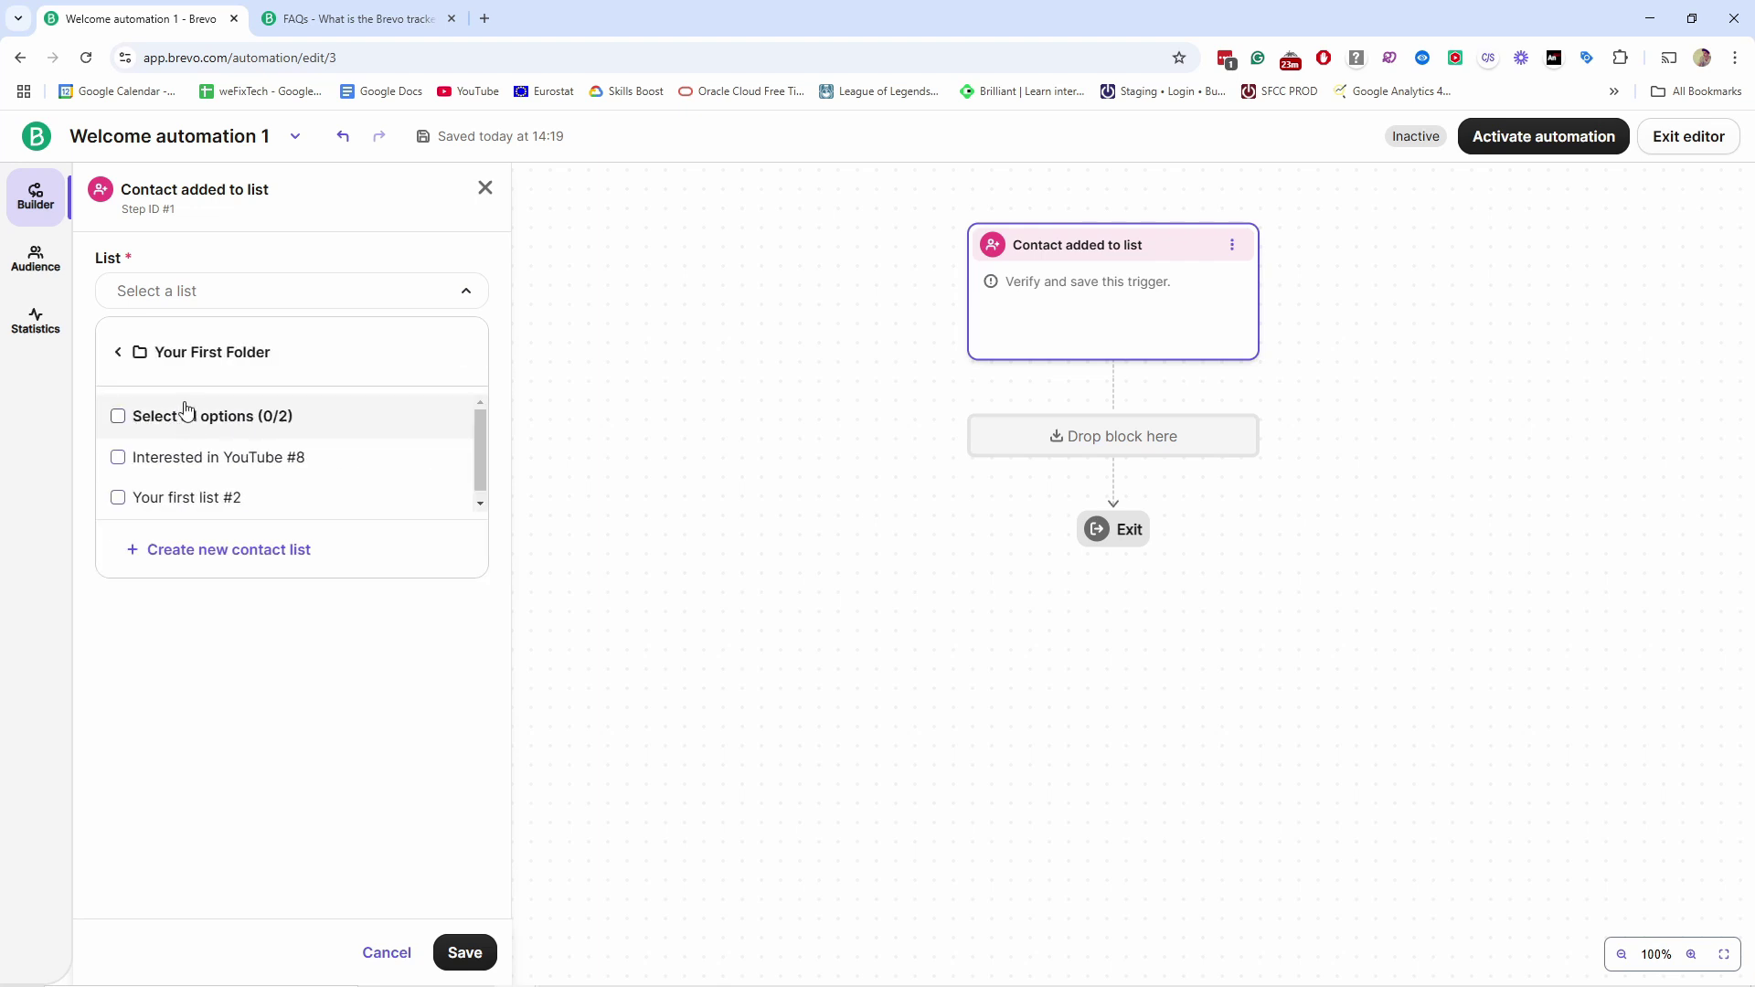
{"action": "left_click", "coordinate": [179, 461]}
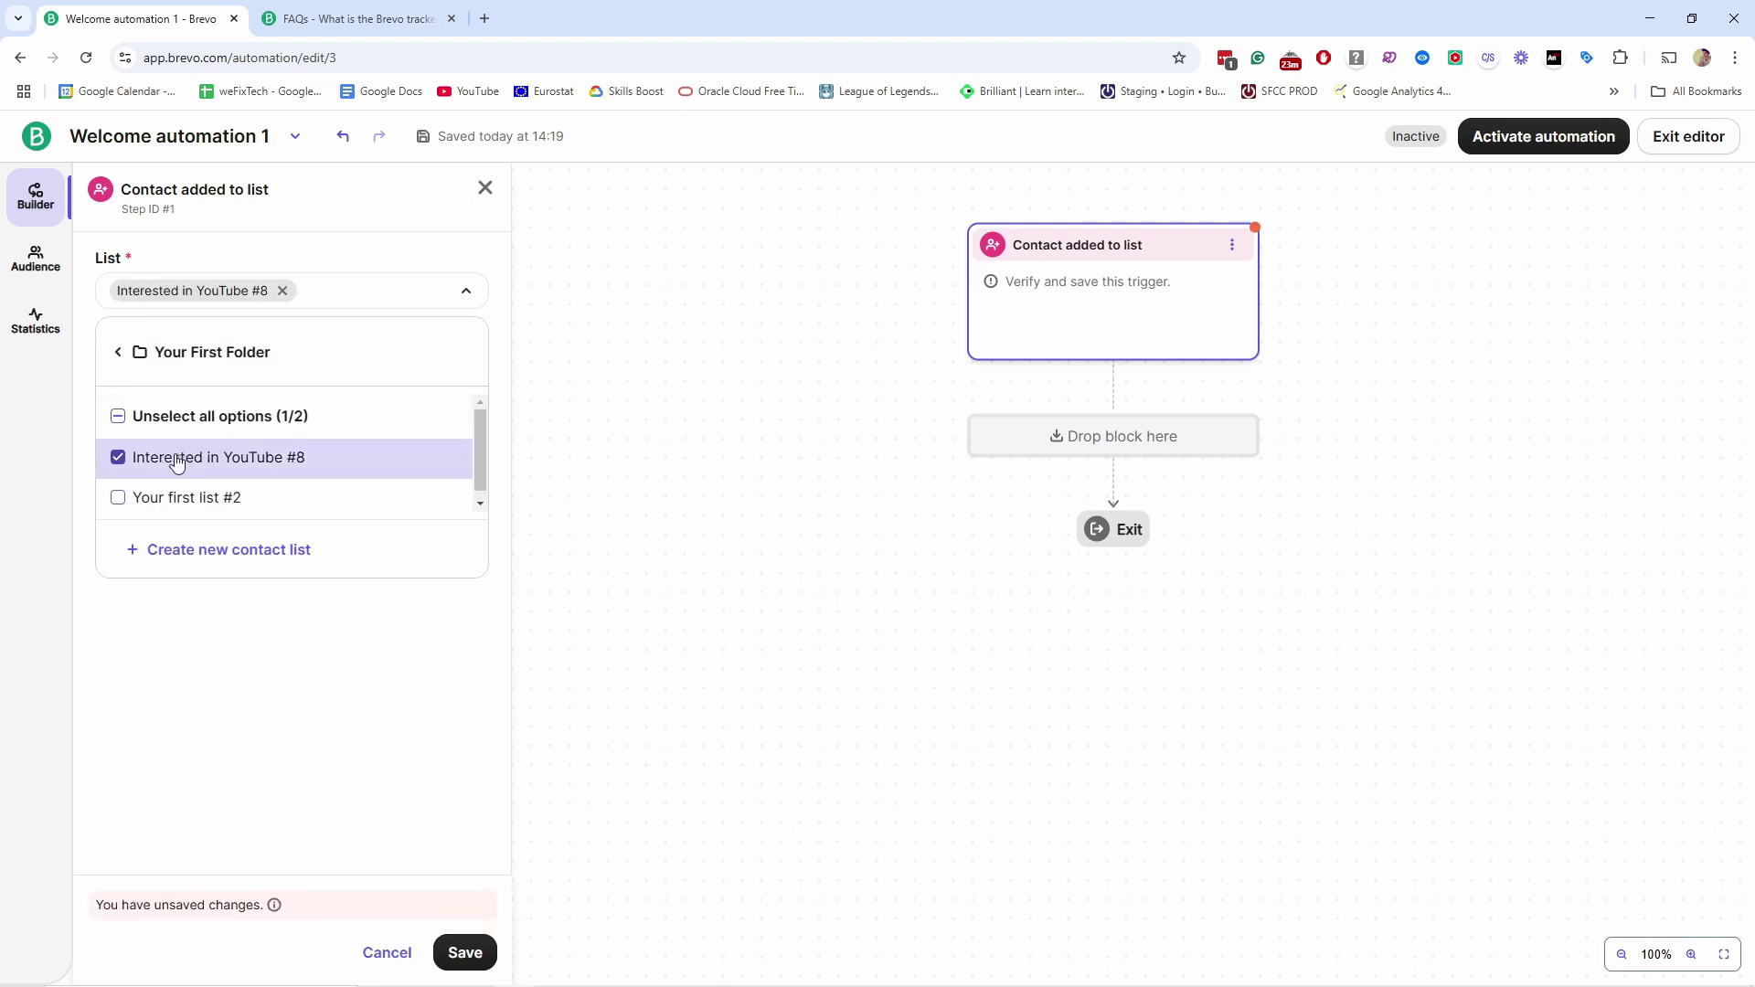
{"action": "left_click", "coordinate": [464, 952]}
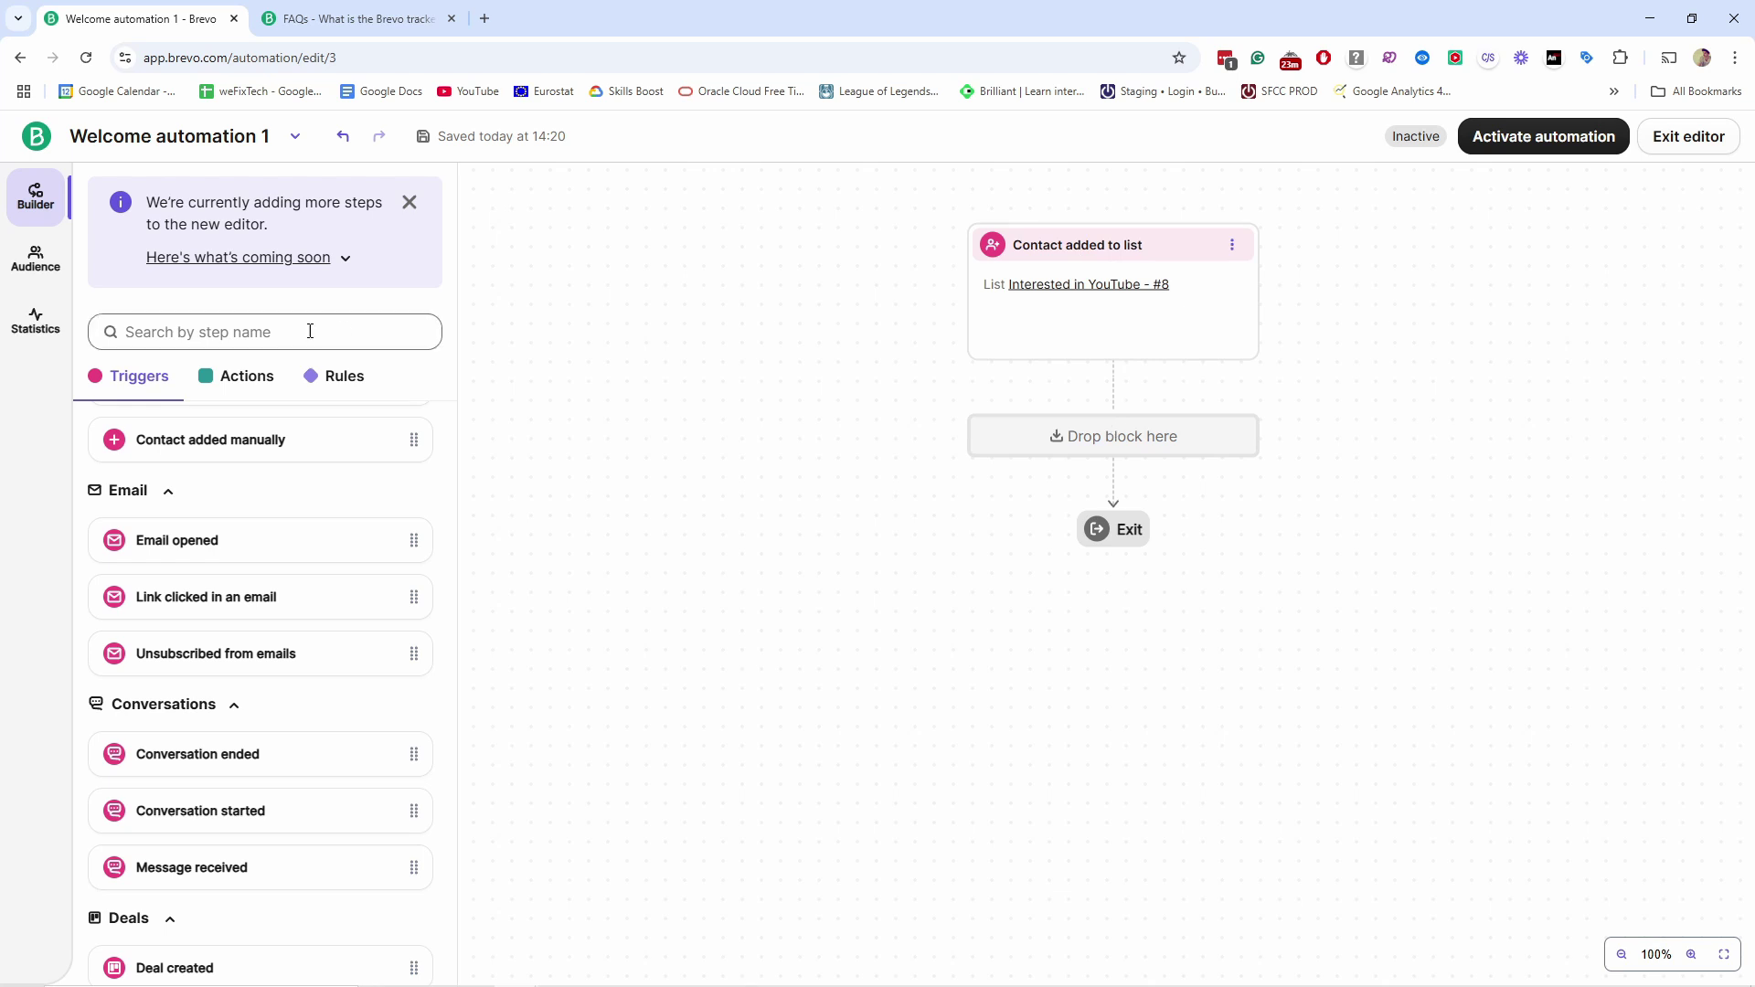
Add a Send an email step after the trigger, named Welcome email 1
{"action": "left_click", "coordinate": [231, 382]}
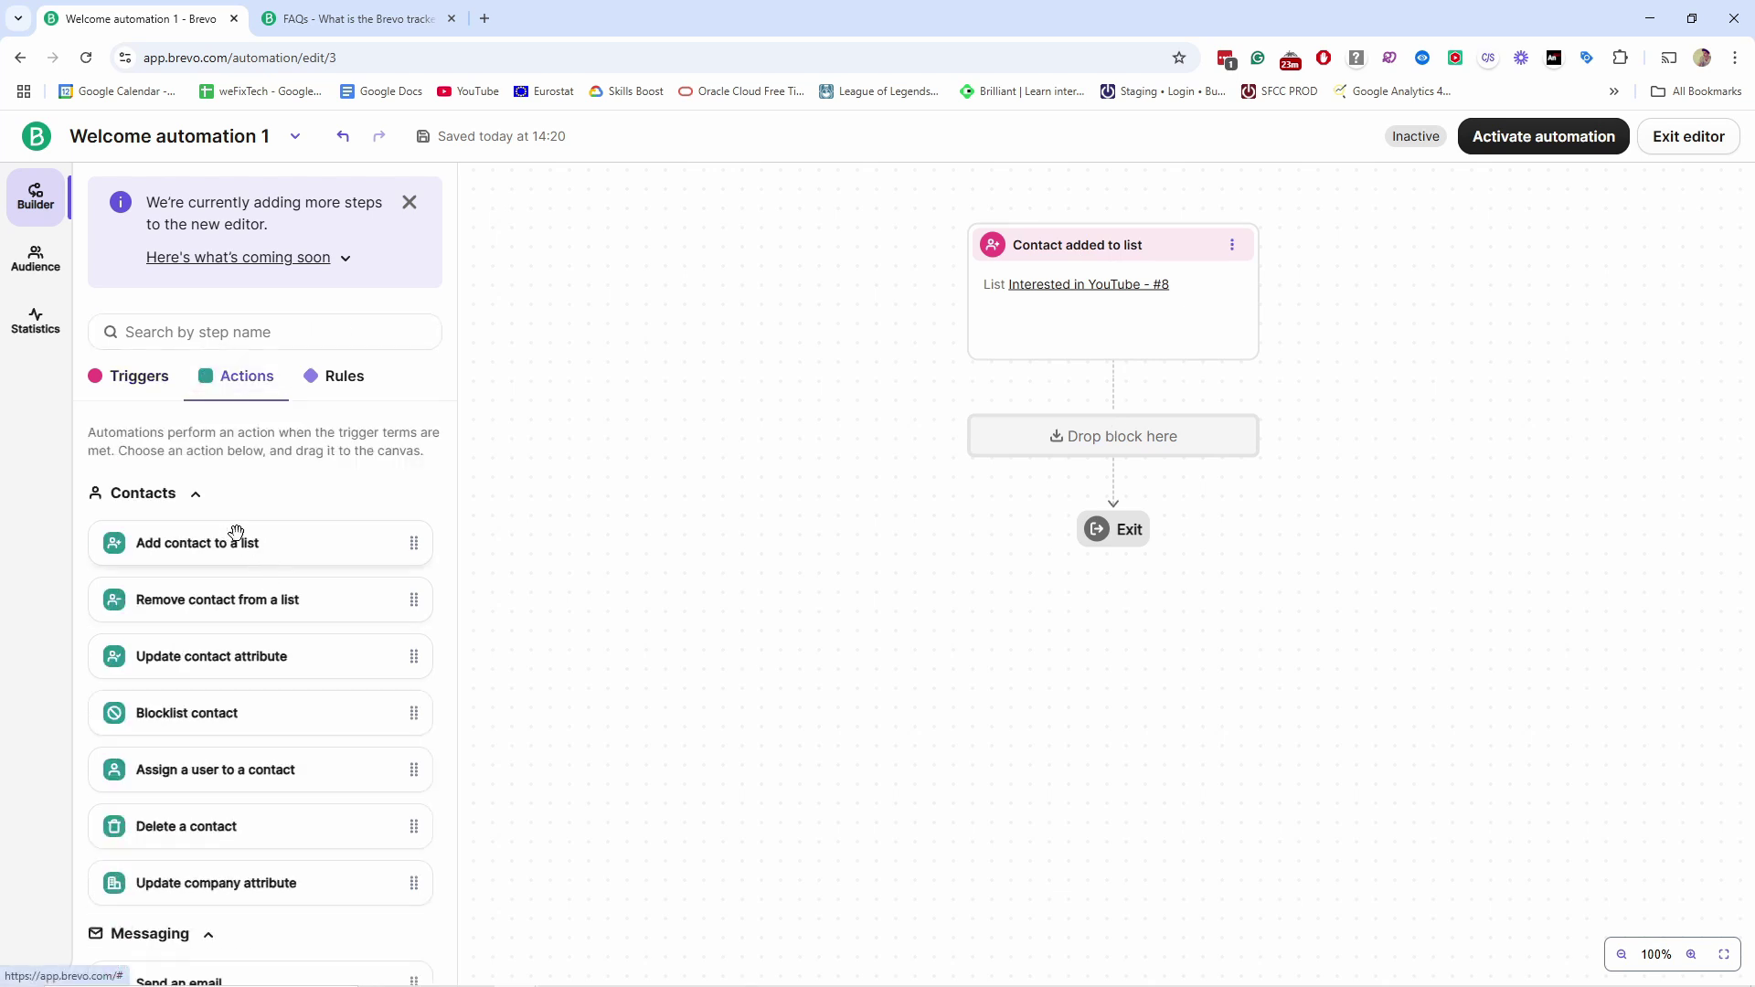
{"action": "scroll", "coordinate": [235, 530], "scroll_direction": "down", "scroll_amount": 4}
{"action": "left_click_drag", "start_coordinate": [229, 624], "coordinate": [1151, 448]}
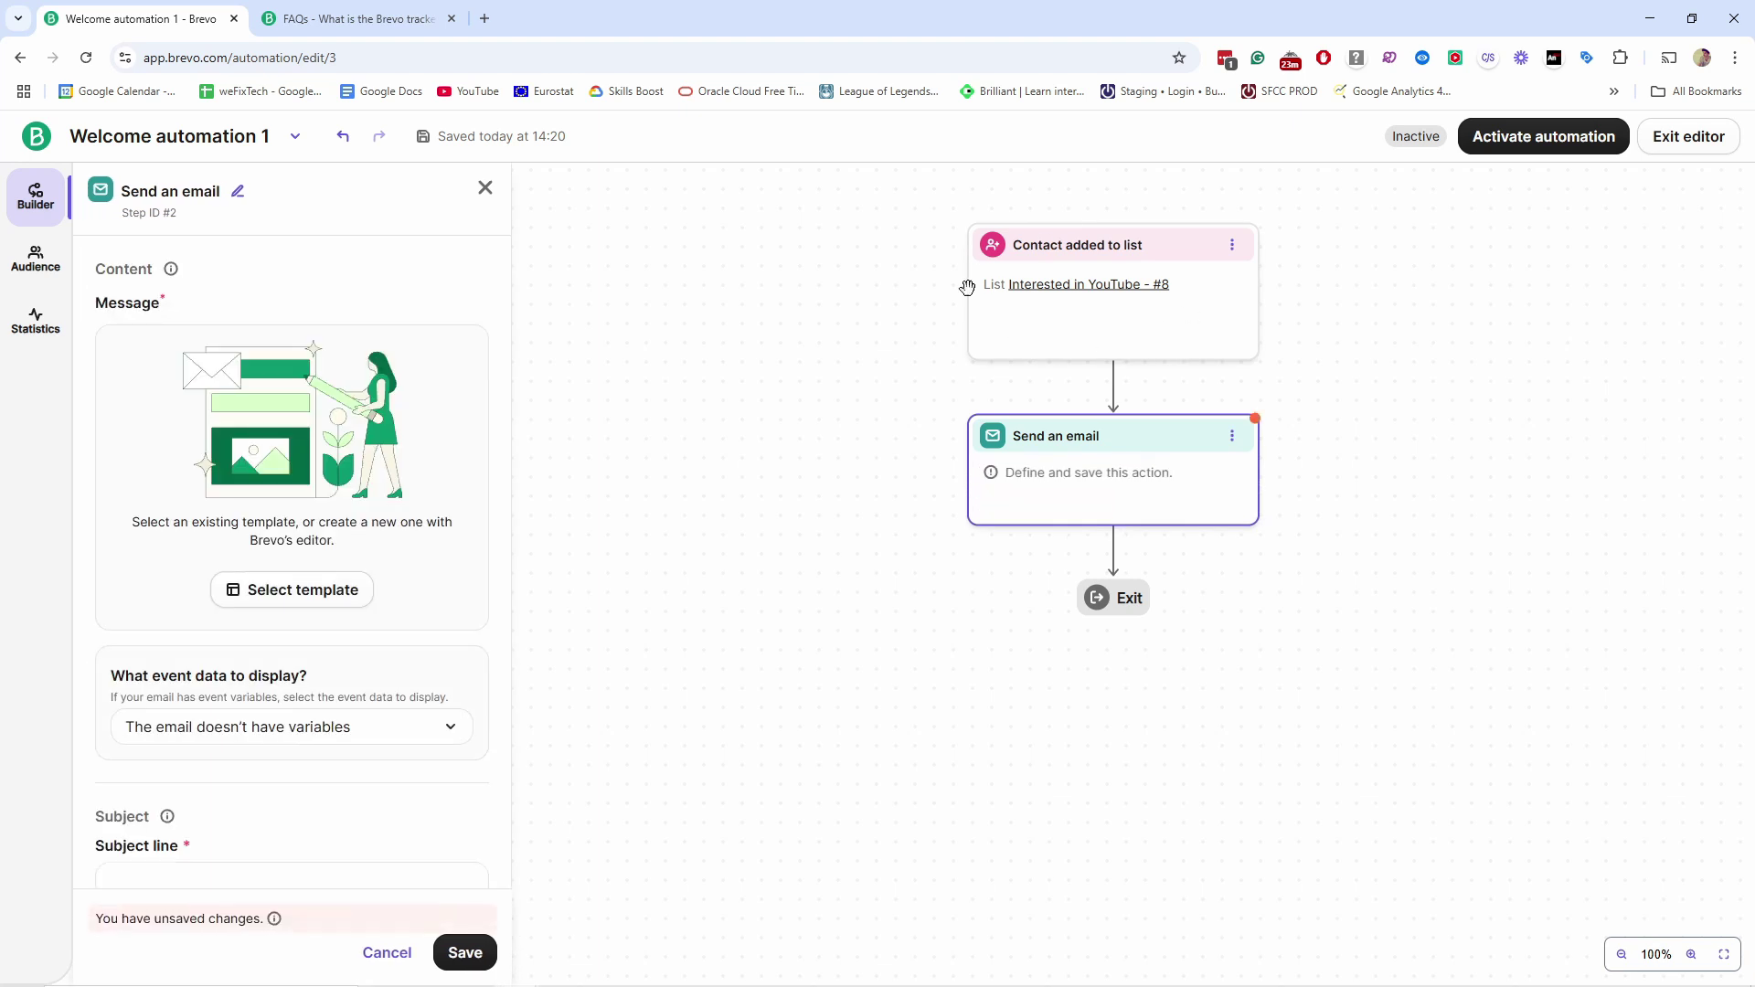
{"action": "left_click", "coordinate": [197, 191]}
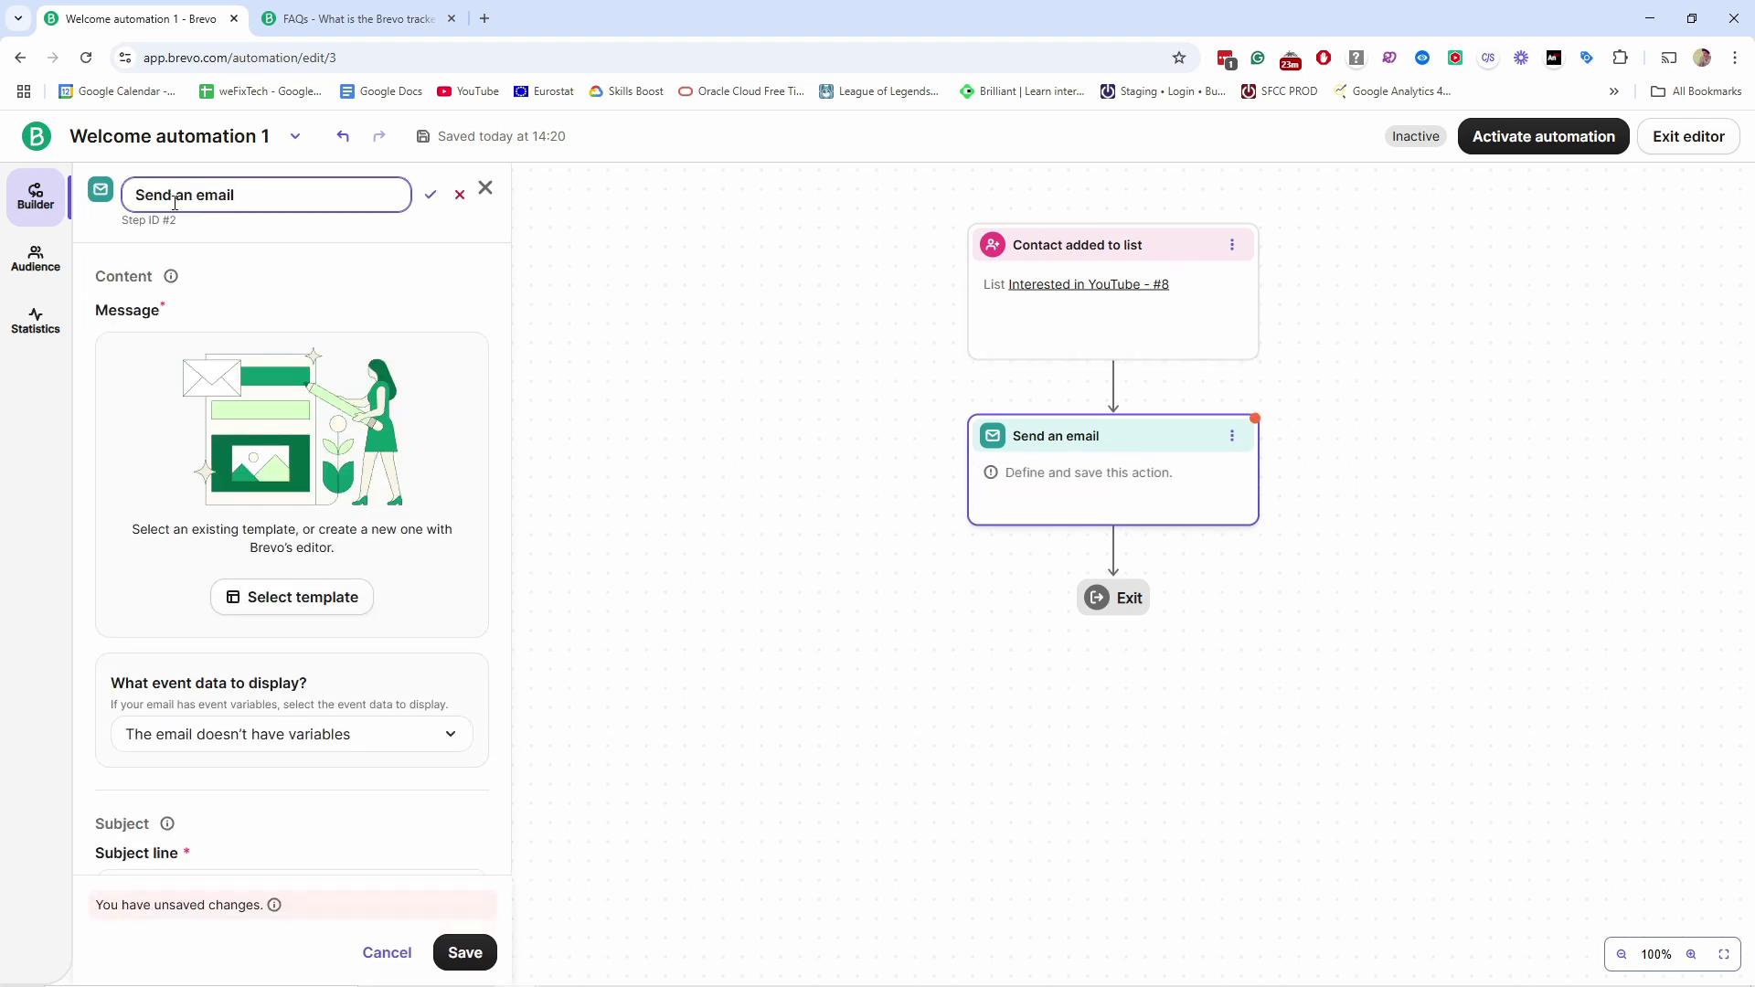
{"action": "triple_click", "coordinate": [175, 202]}
{"action": "type", "text": "Welcome"}
{"action": "left_click", "coordinate": [431, 198]}
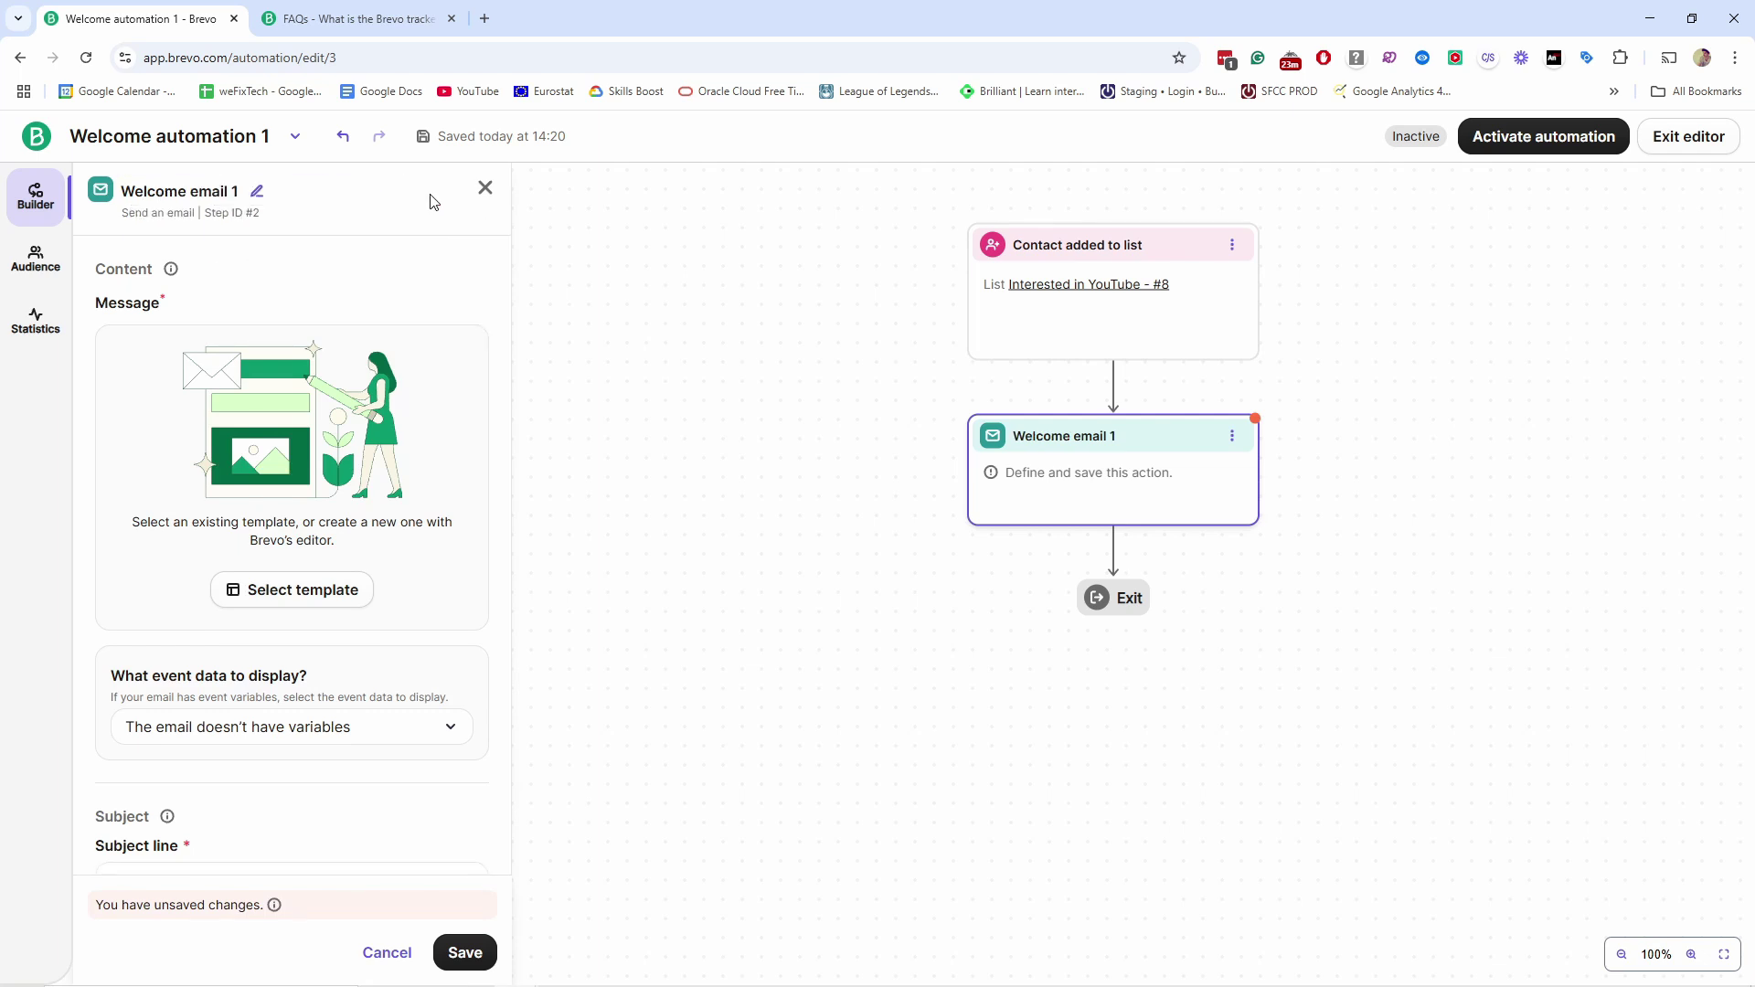
Choose the '5 Tips for Being Natural' design from the Campaigns templates
{"action": "left_click", "coordinate": [277, 590]}
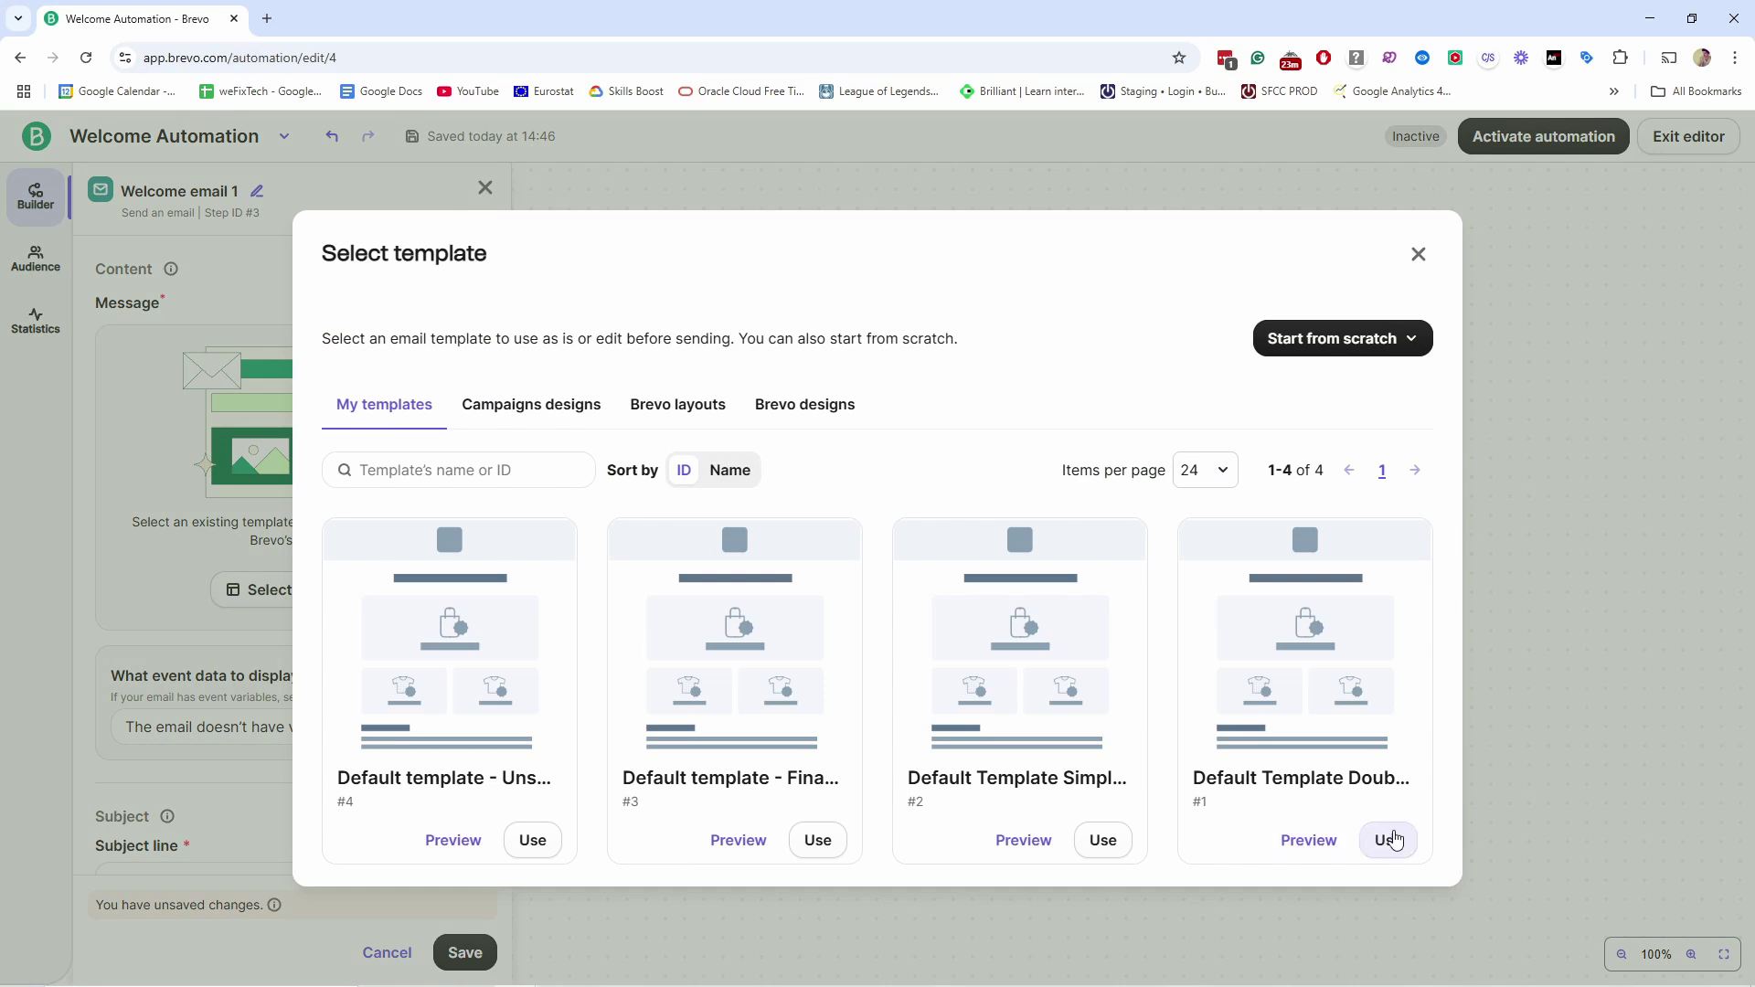
{"action": "left_click", "coordinate": [534, 404]}
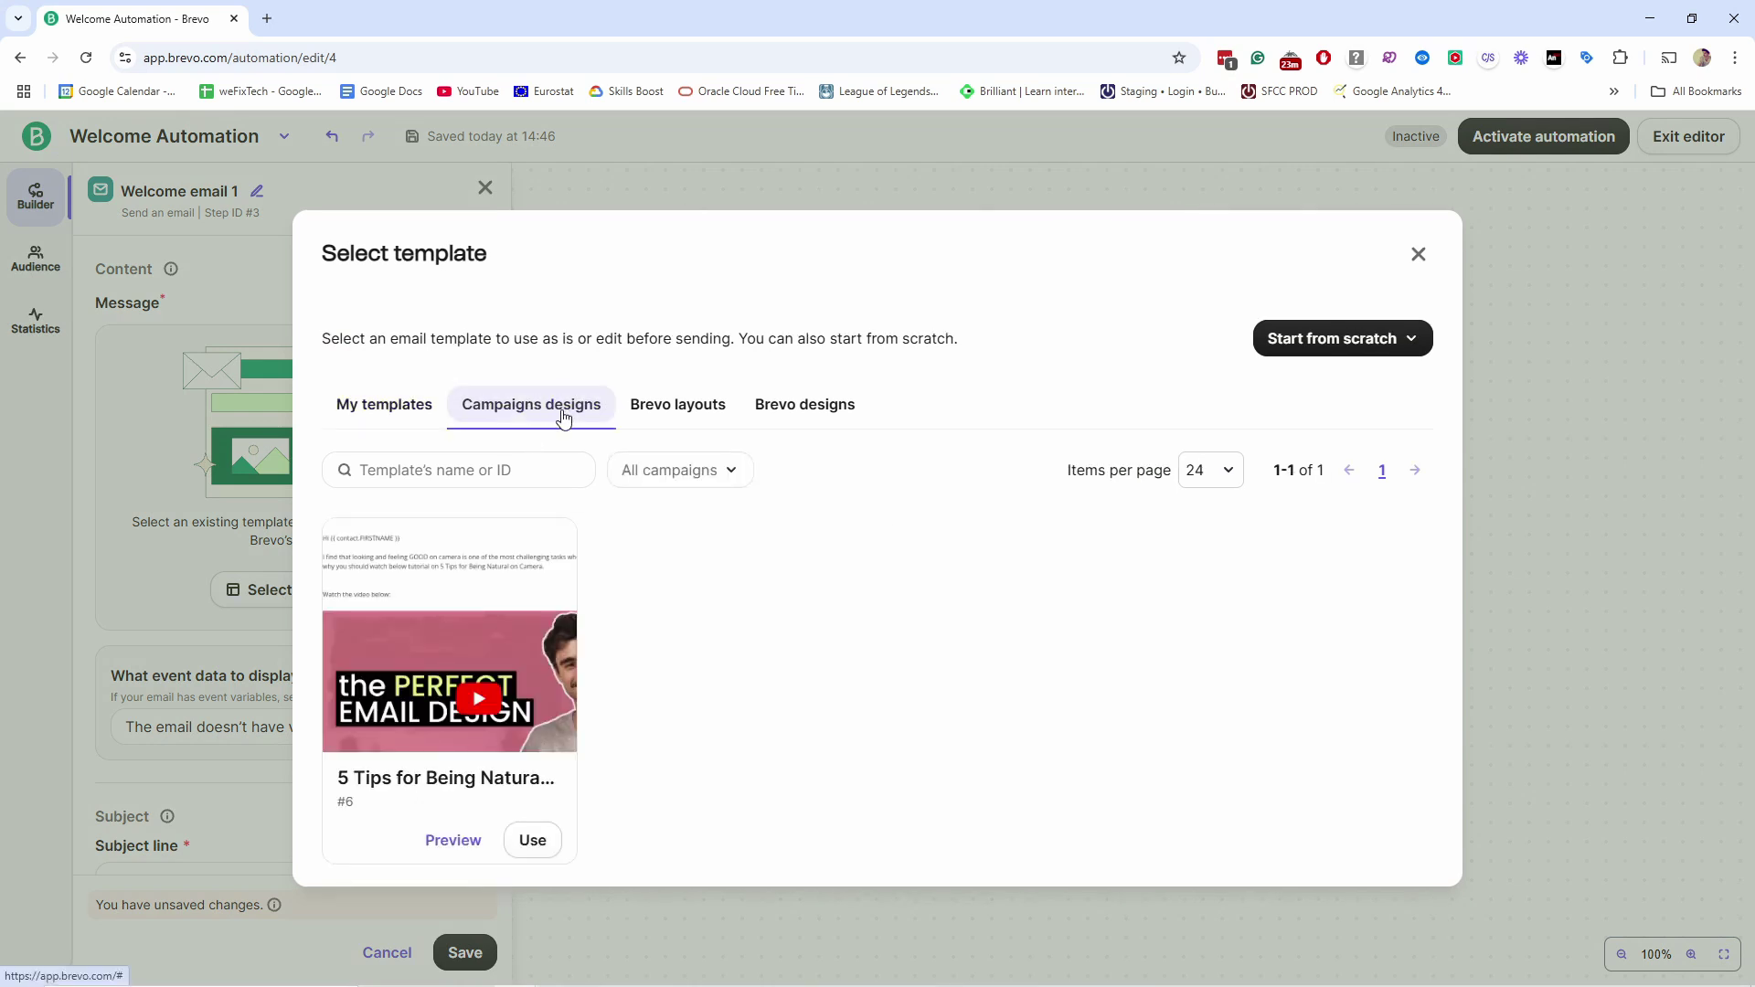
{"action": "left_click", "coordinate": [673, 407]}
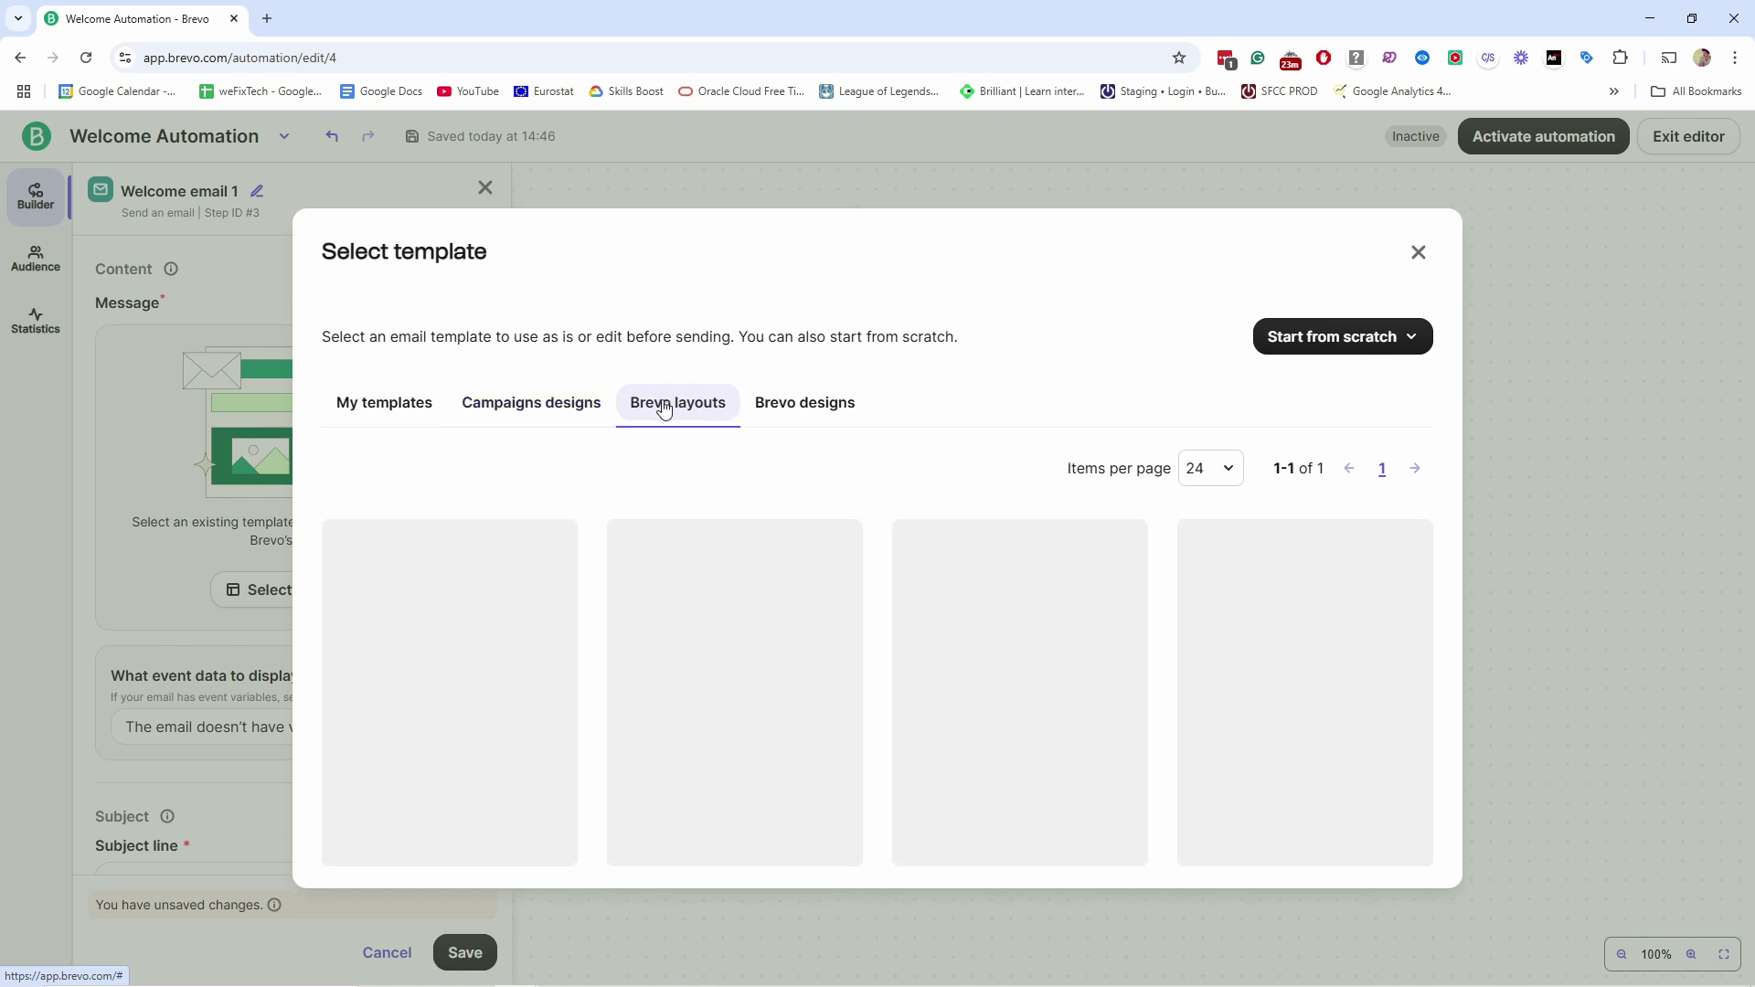
{"action": "left_click", "coordinate": [795, 380]}
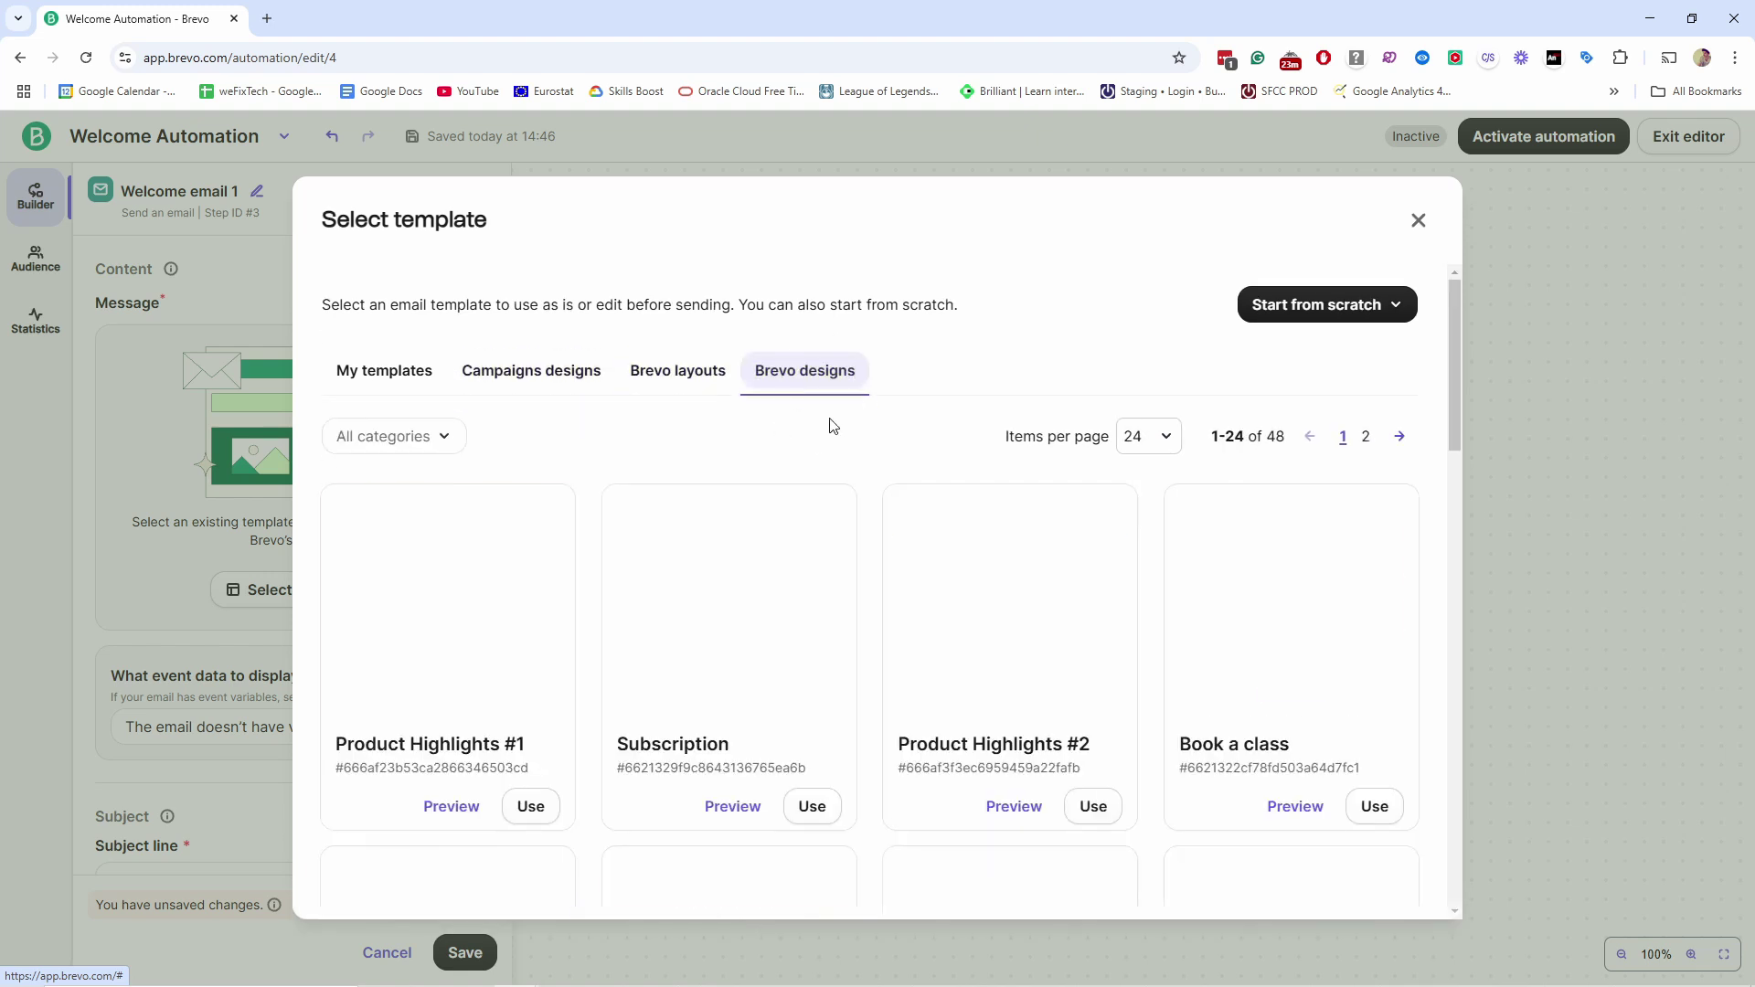
{"action": "left_click", "coordinate": [533, 393]}
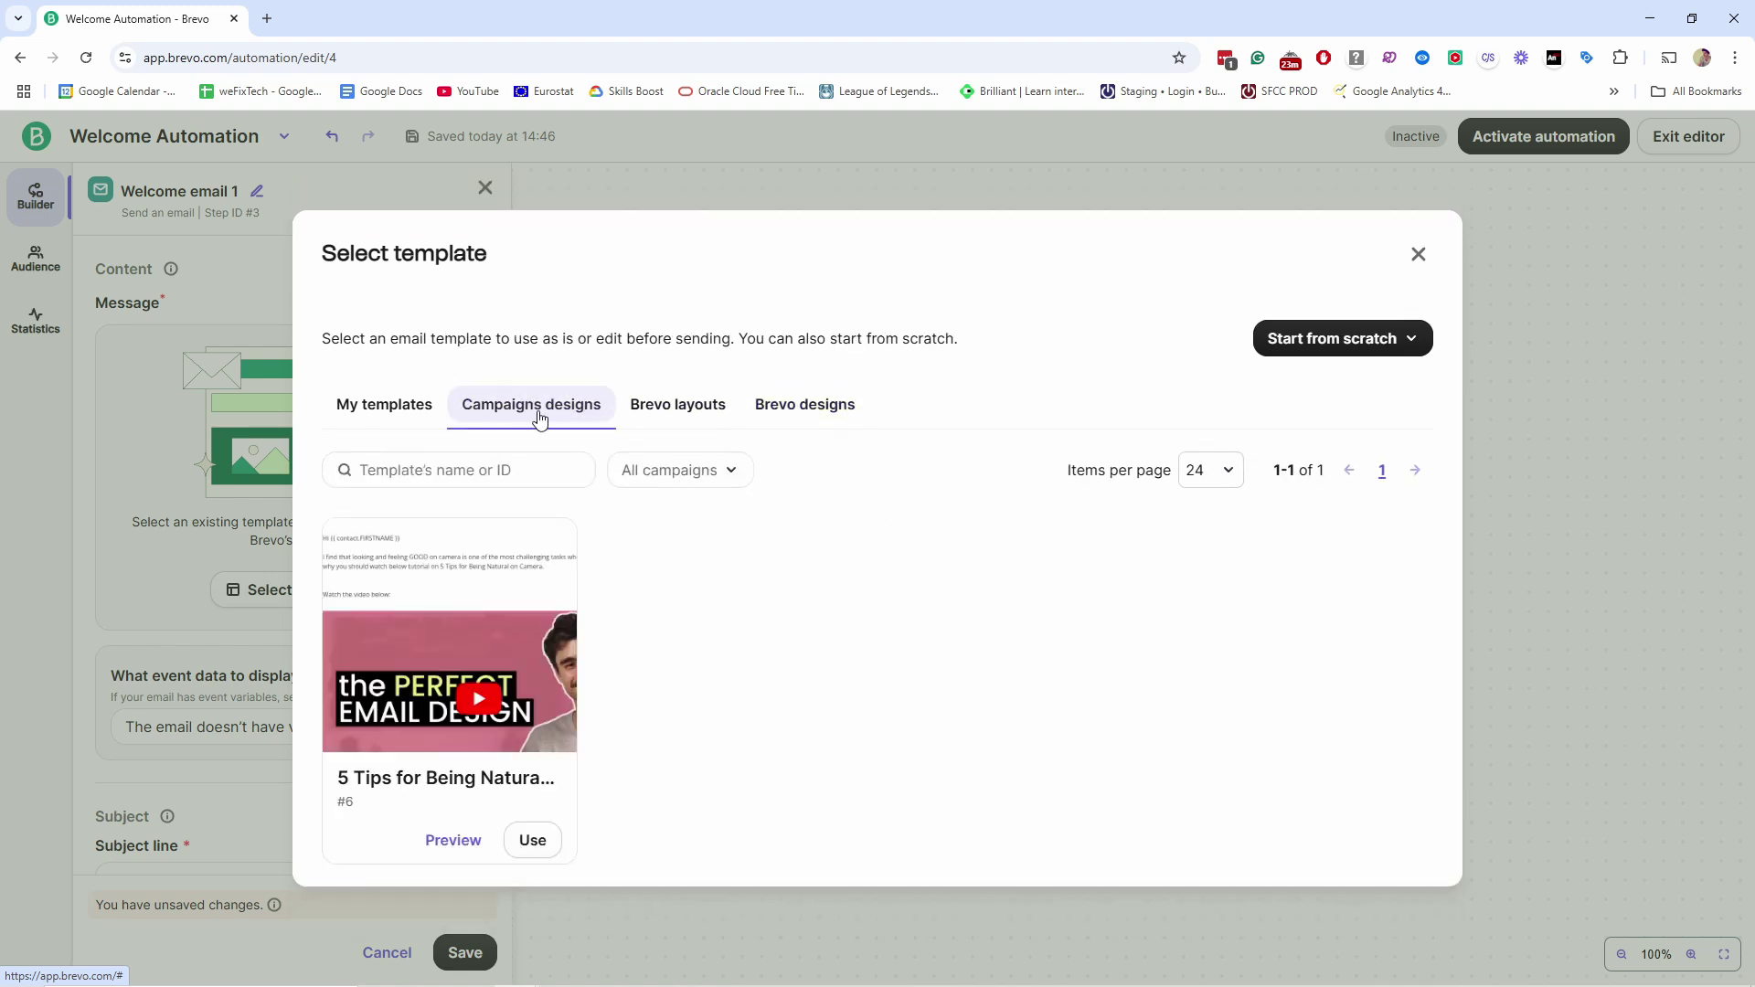
{"action": "left_click", "coordinate": [535, 842]}
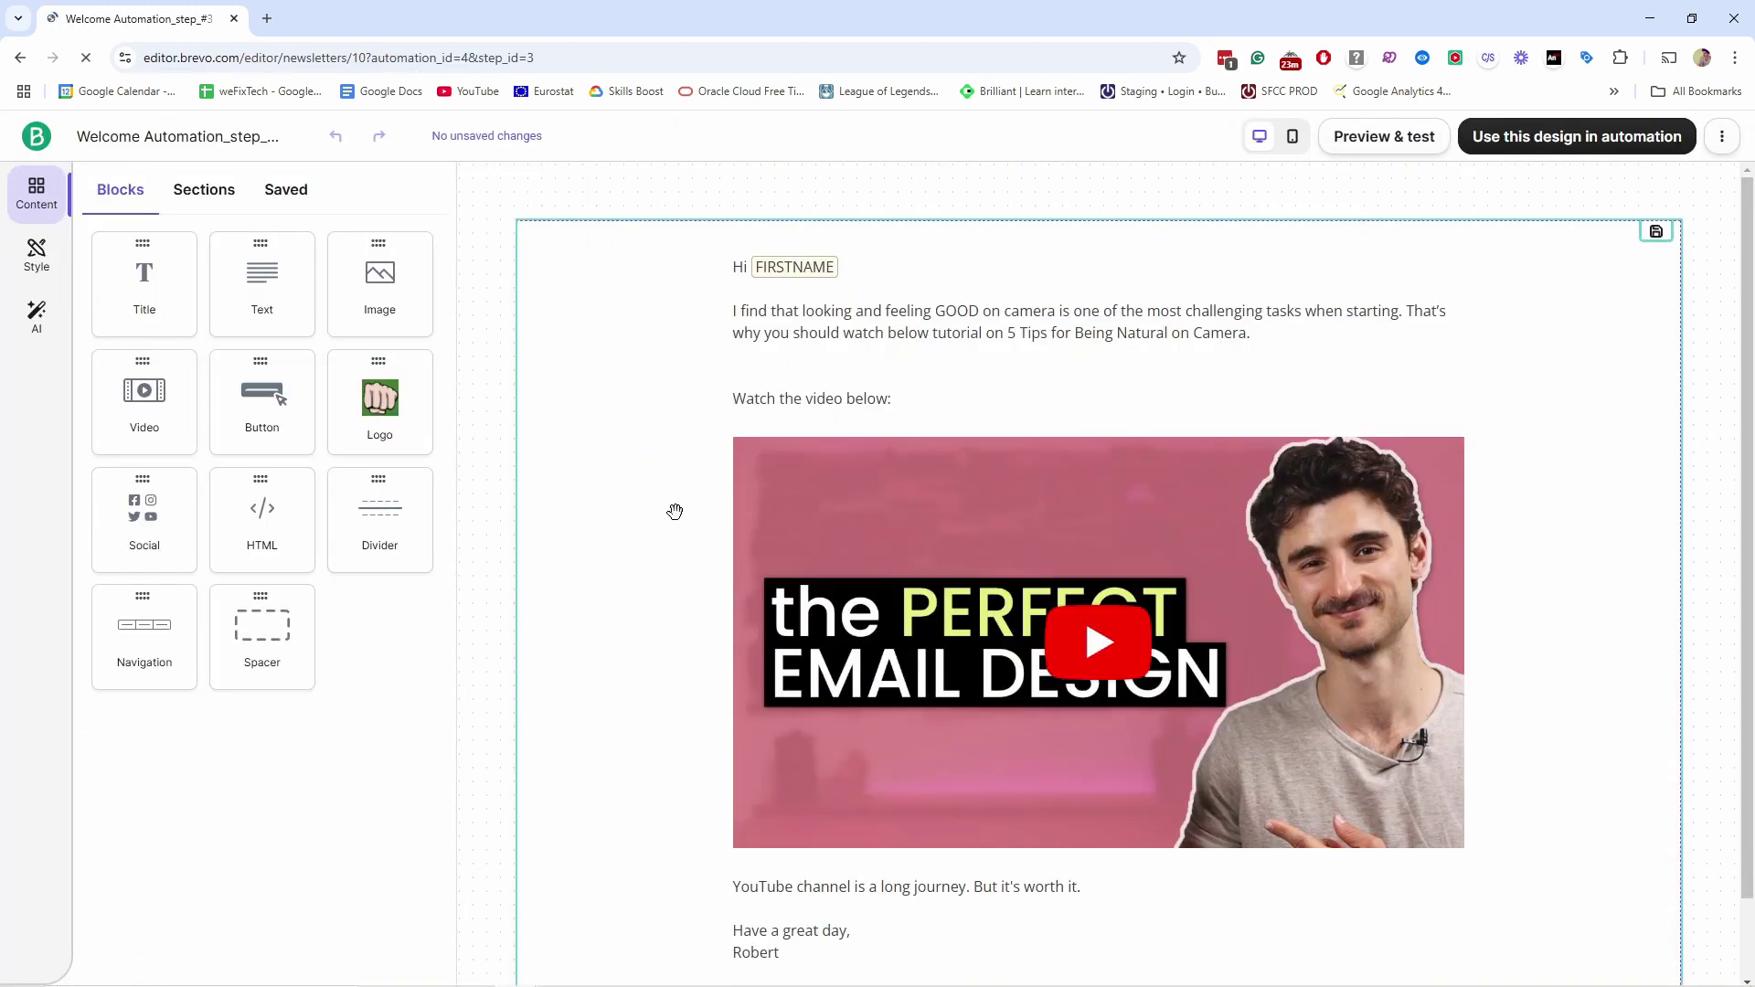
Use the '5 Tips for Being Natural on Camera' design as Welcome email 1's message
{"action": "left_click", "coordinate": [848, 333]}
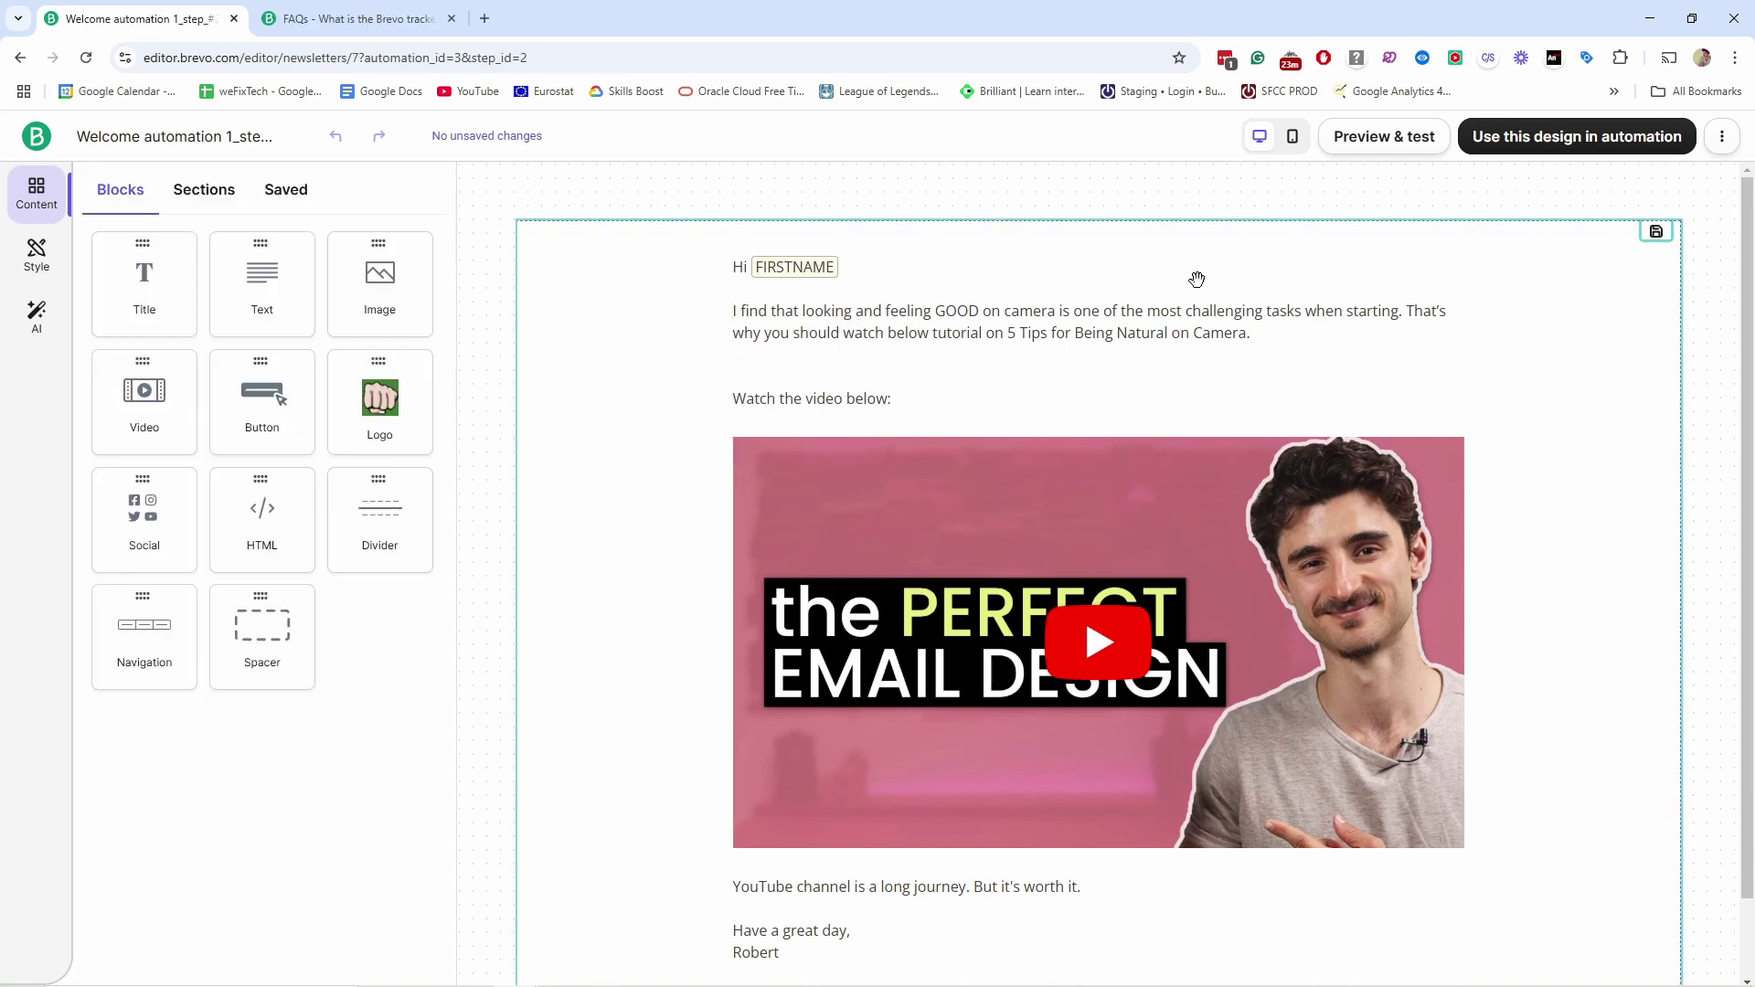
{"action": "left_click", "coordinate": [1515, 144]}
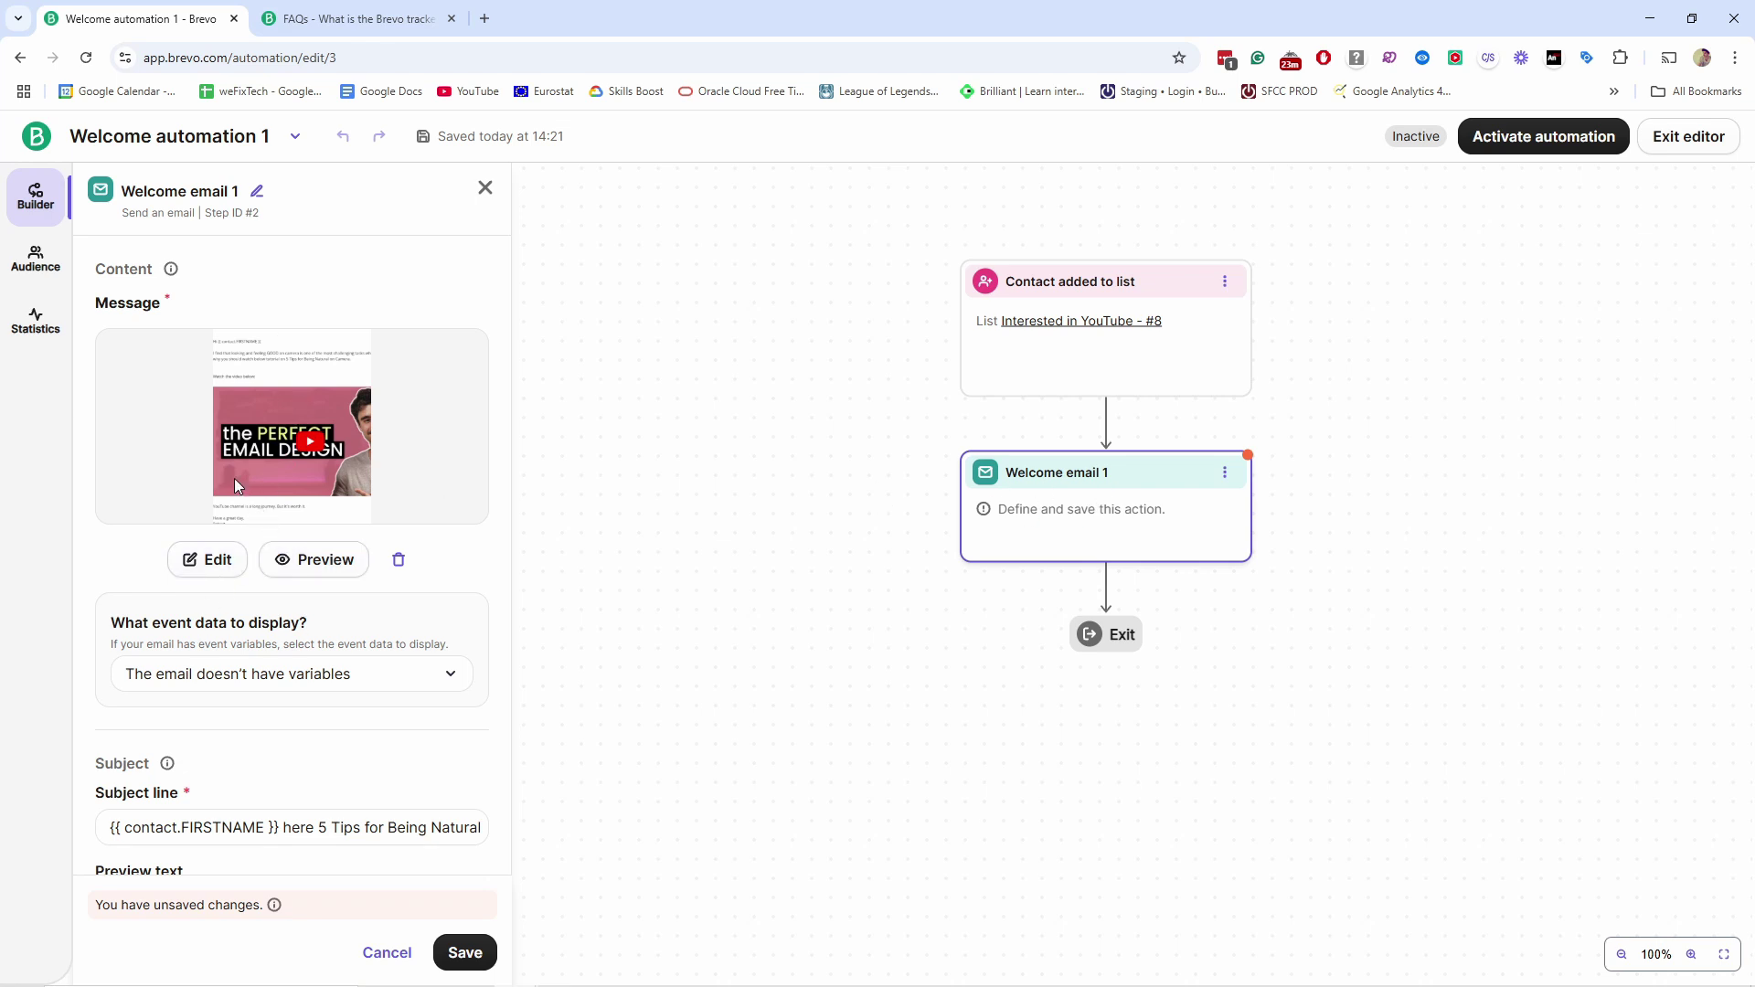
Review Welcome email 1's additional settings unchanged, then save the step
{"action": "scroll", "coordinate": [235, 486], "scroll_direction": "down", "scroll_amount": 5}
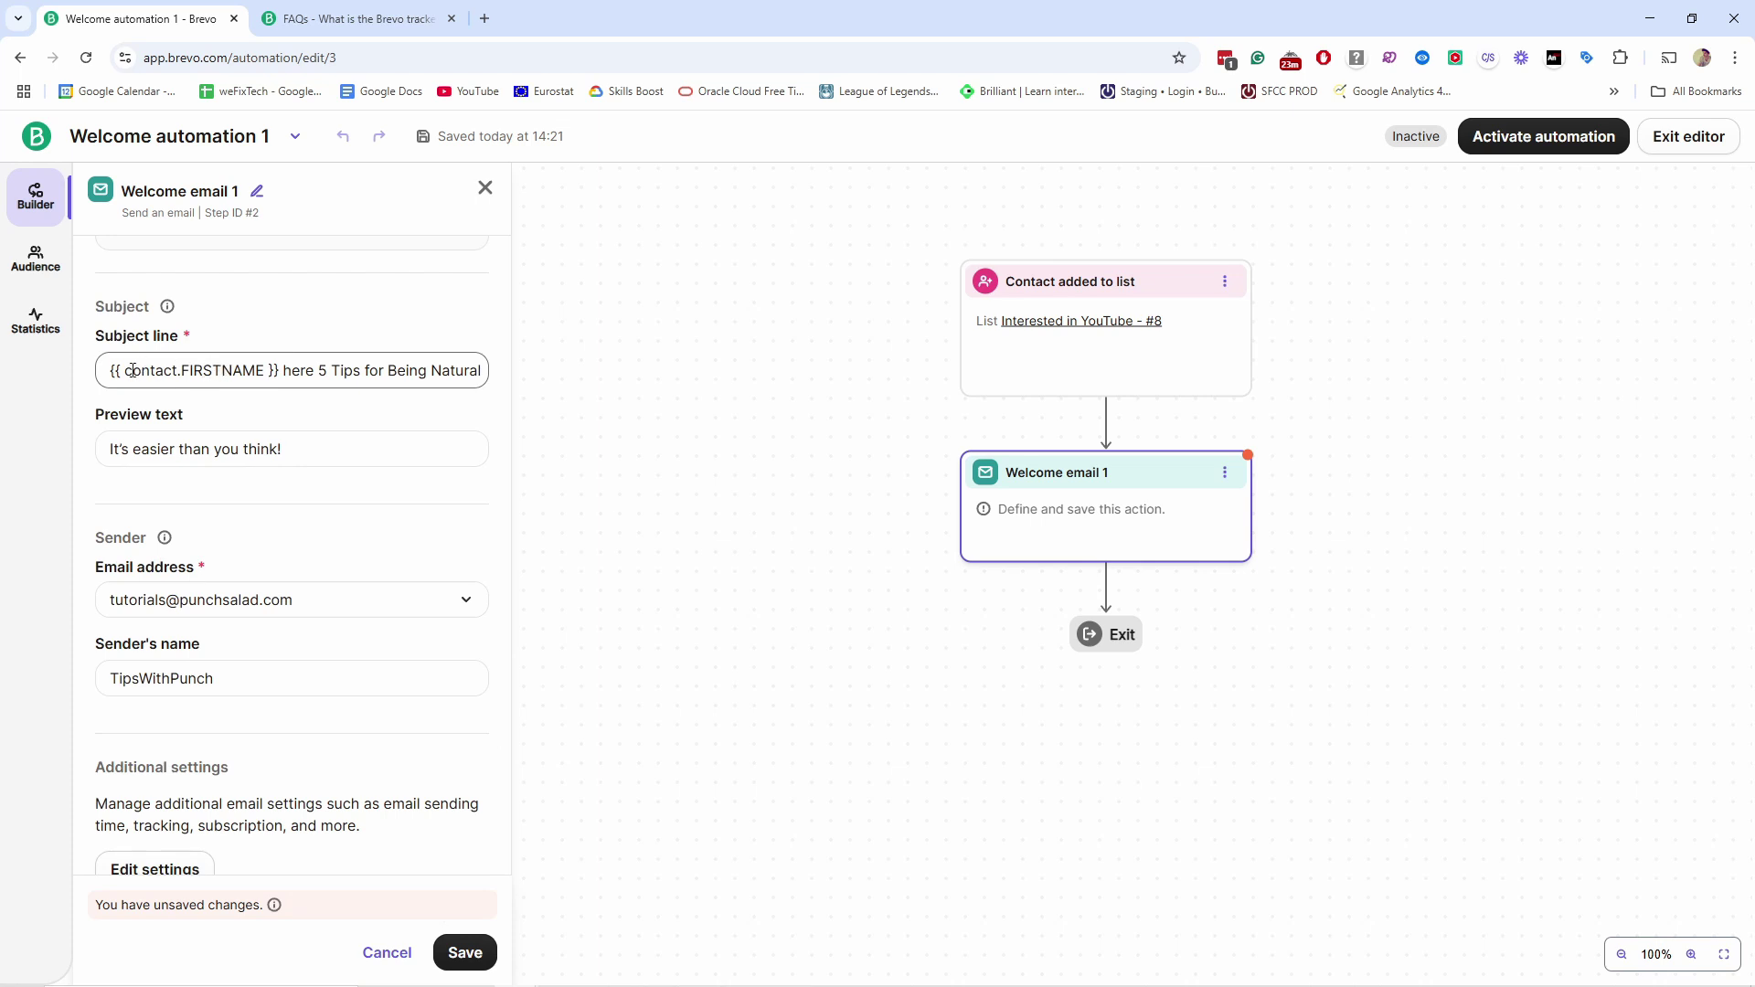
{"action": "scroll", "coordinate": [221, 725], "scroll_direction": "down", "scroll_amount": 1}
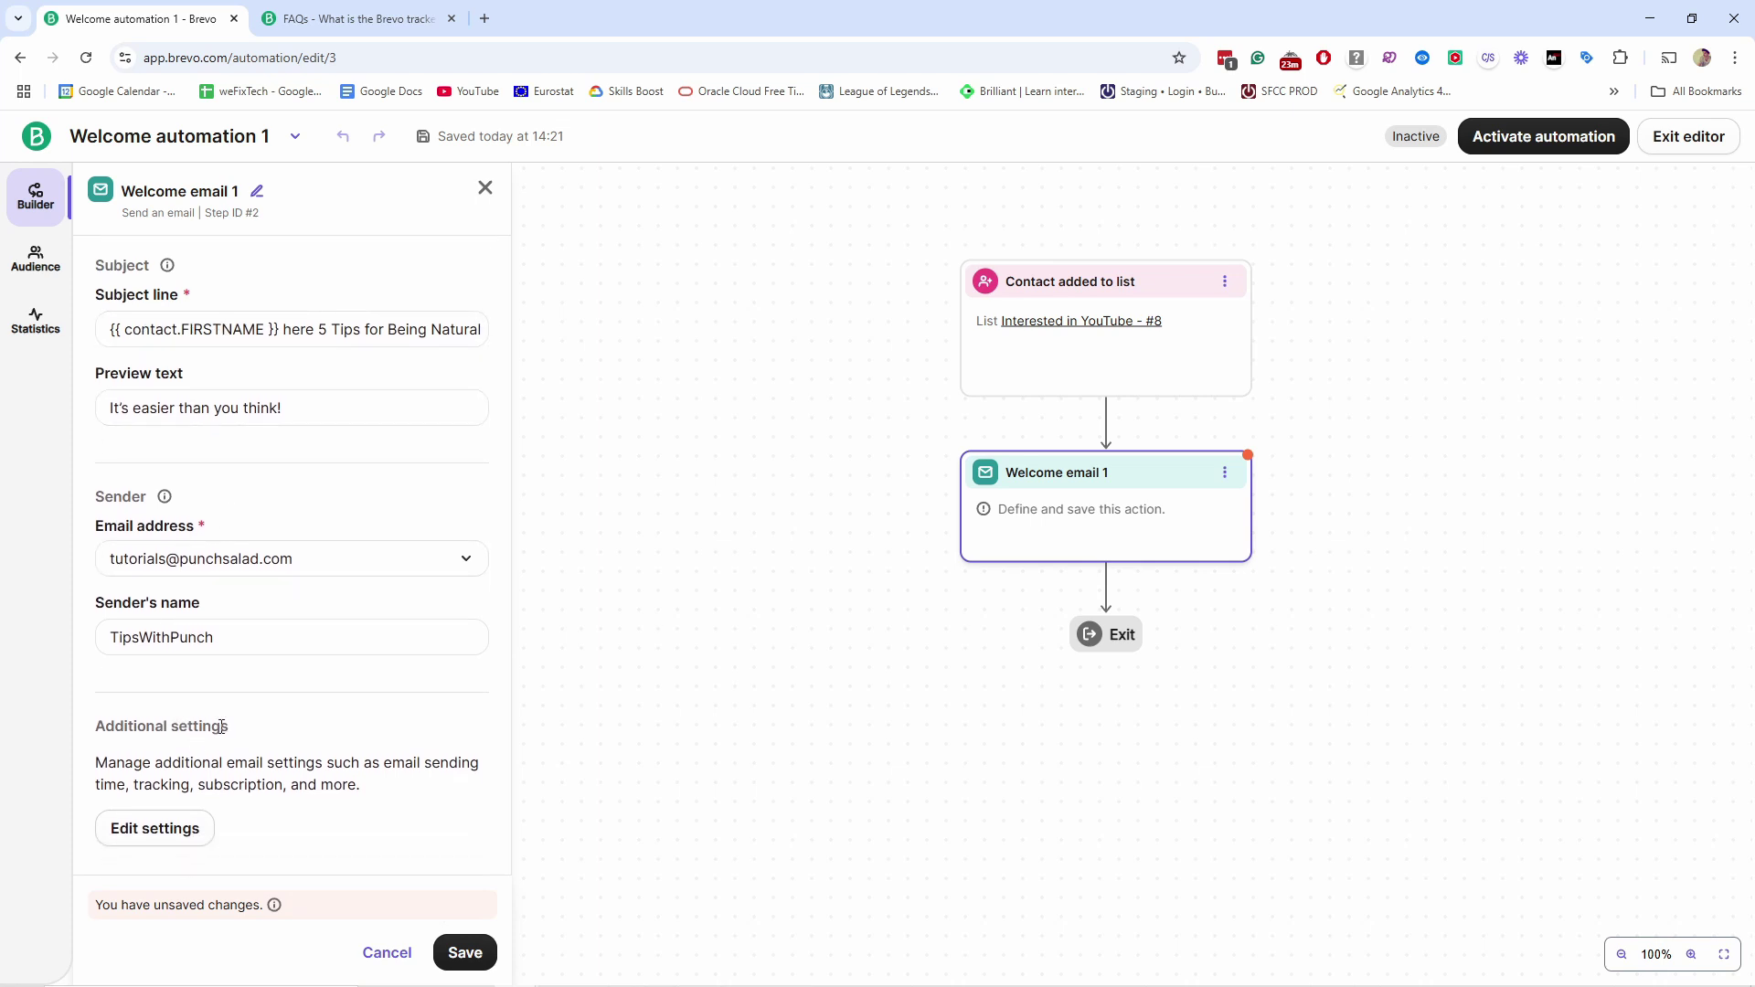
{"action": "left_click", "coordinate": [162, 831]}
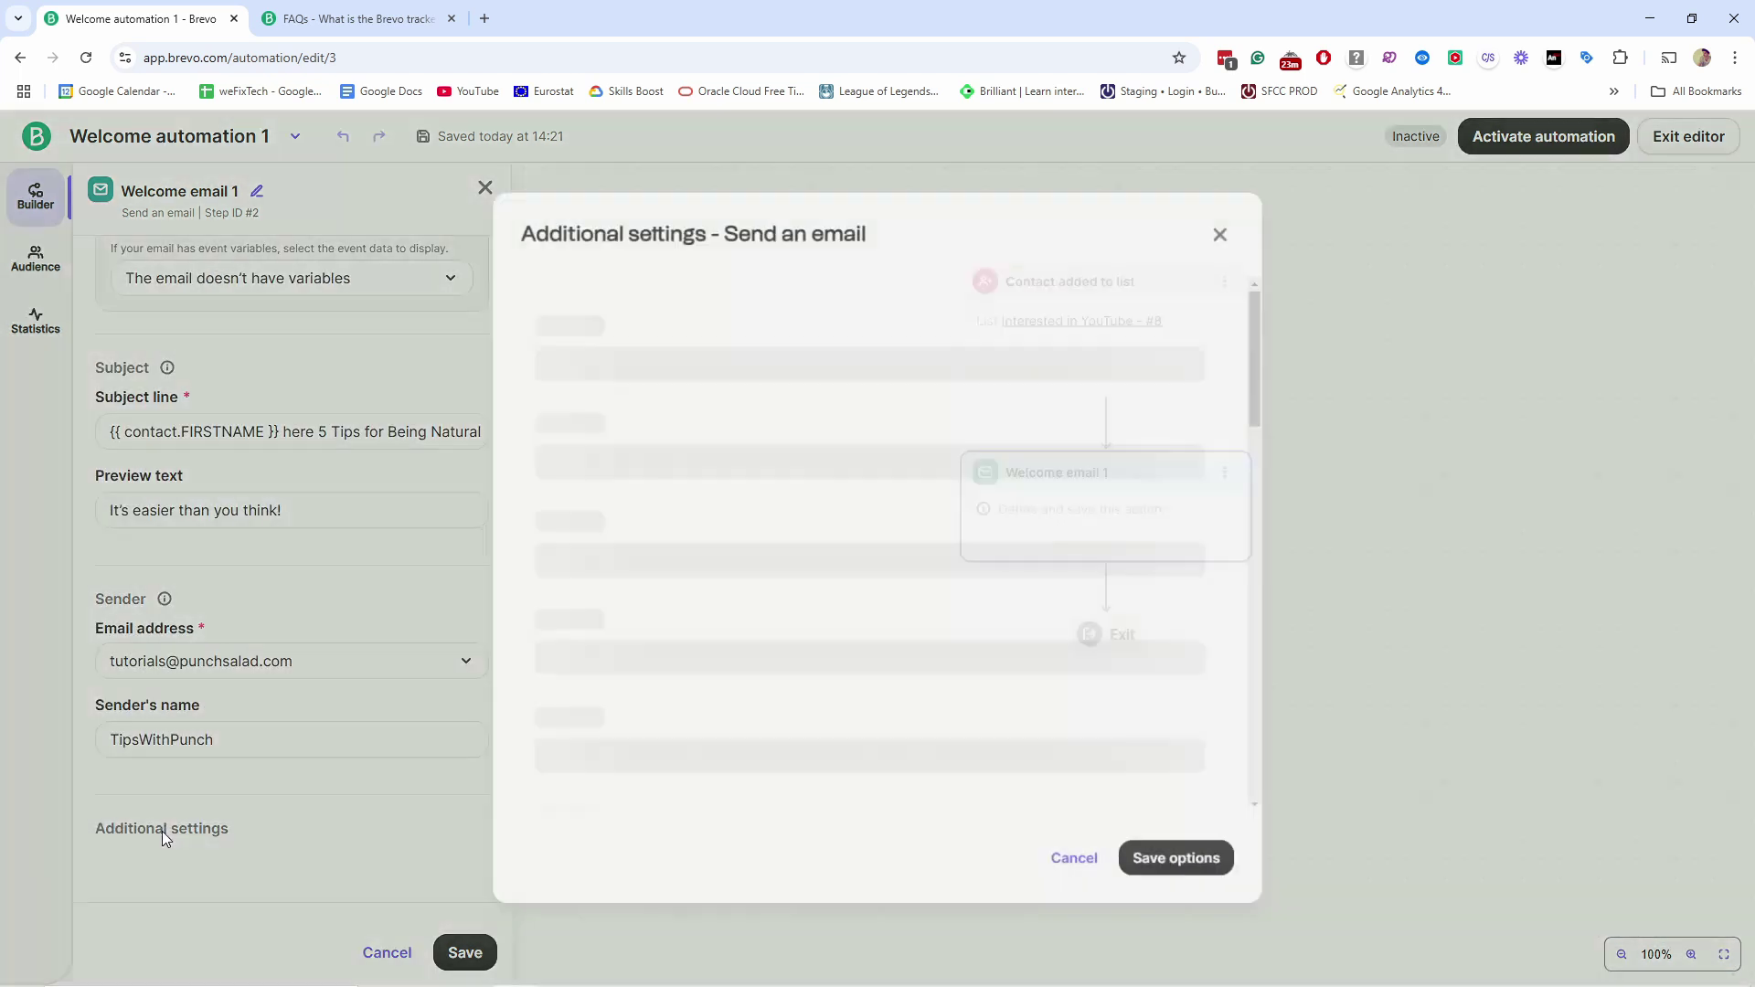
{"action": "scroll", "coordinate": [566, 443], "scroll_direction": "down", "scroll_amount": 2}
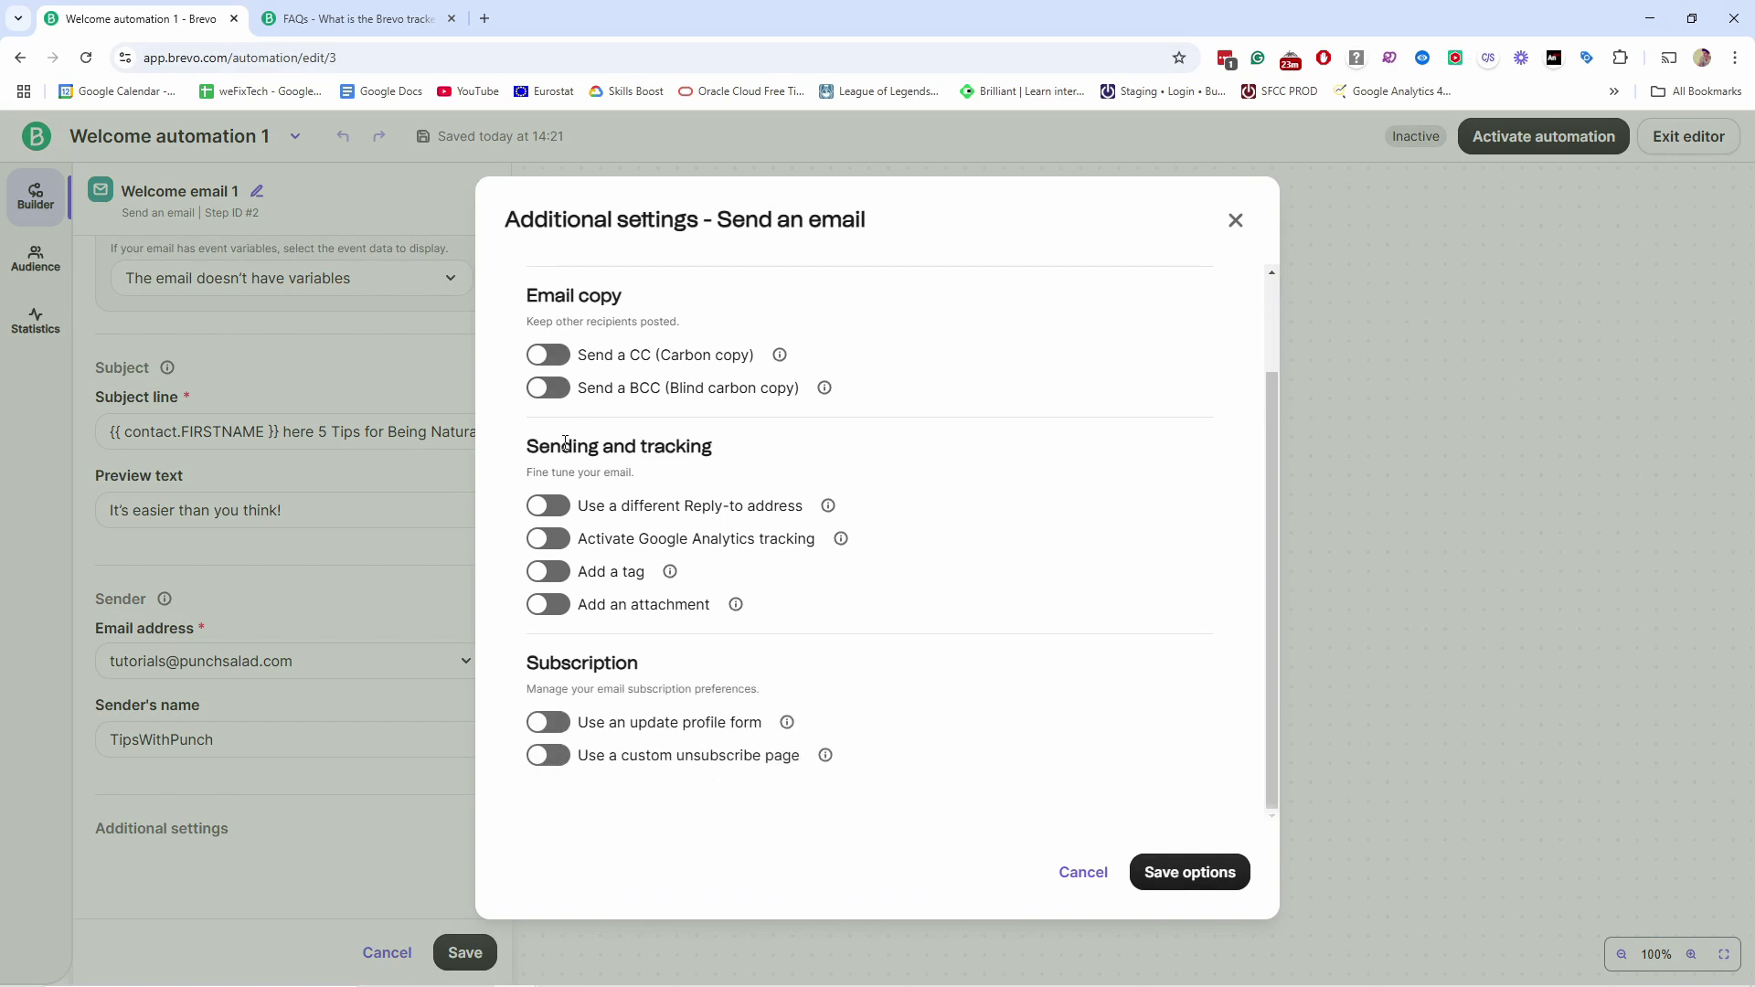
{"action": "scroll", "coordinate": [570, 566], "scroll_direction": "up", "scroll_amount": 1}
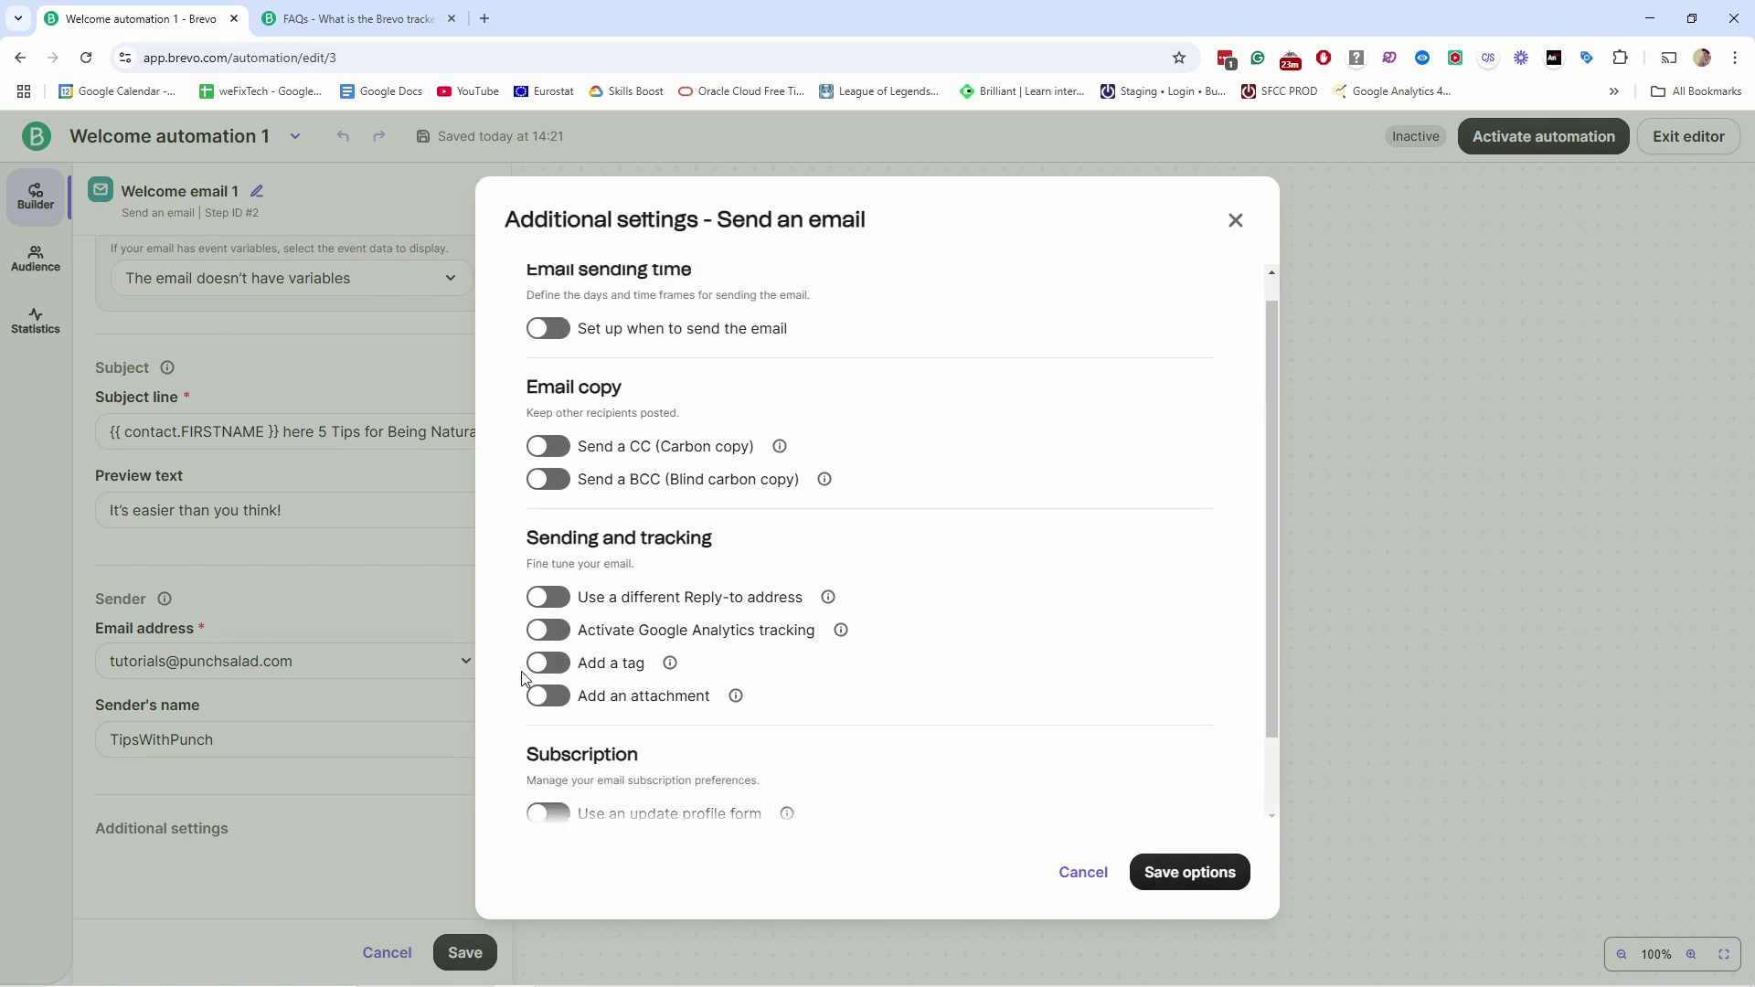
{"action": "left_click", "coordinate": [1080, 873]}
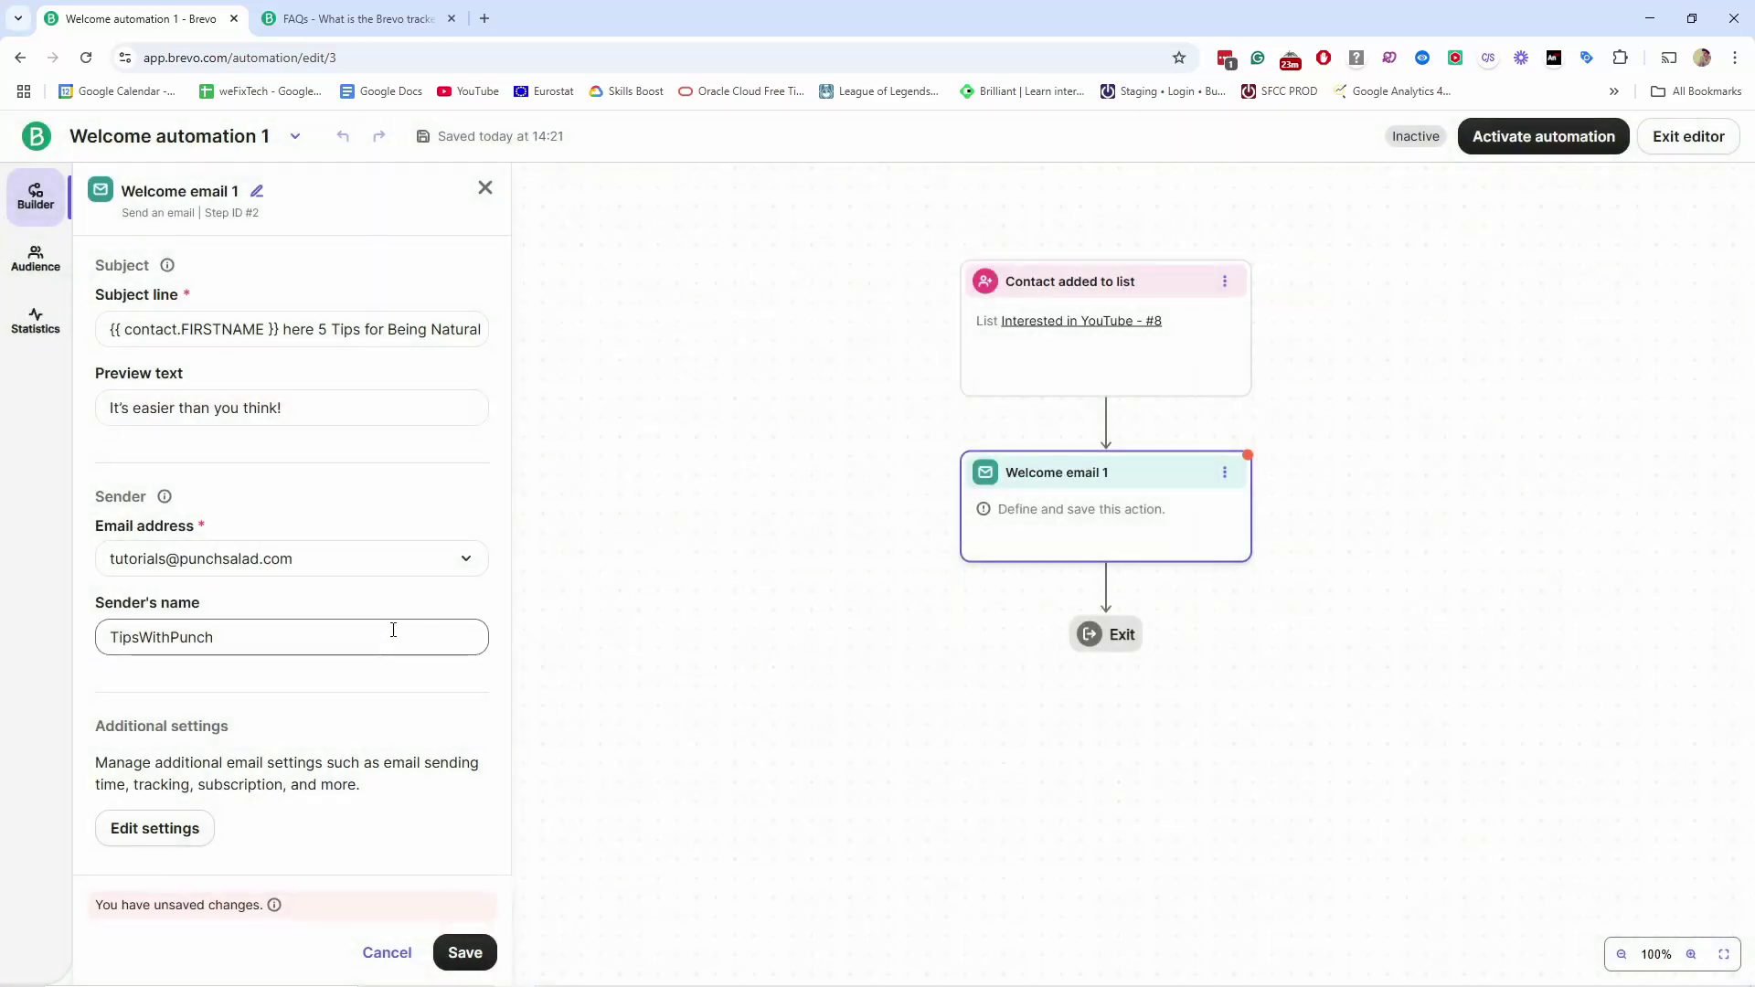
{"action": "left_click", "coordinate": [465, 951]}
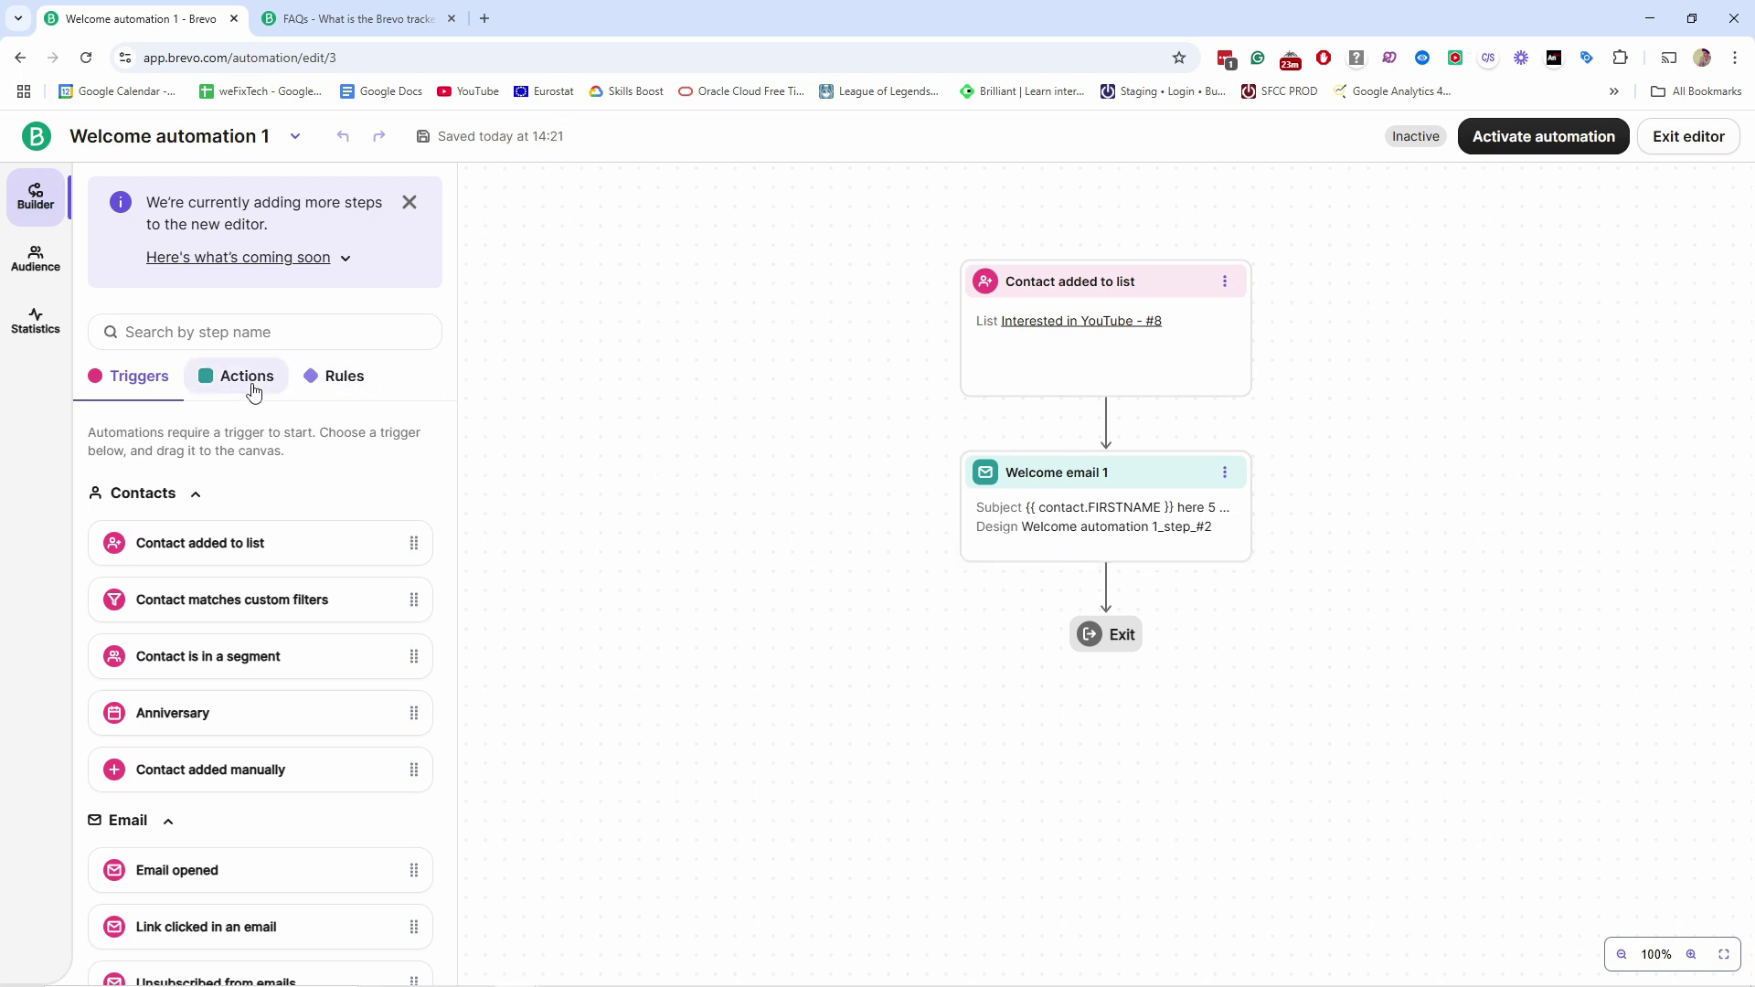
Insert a 1-day time delay before Welcome email 1 and add another delay after it
{"action": "left_click", "coordinate": [332, 382]}
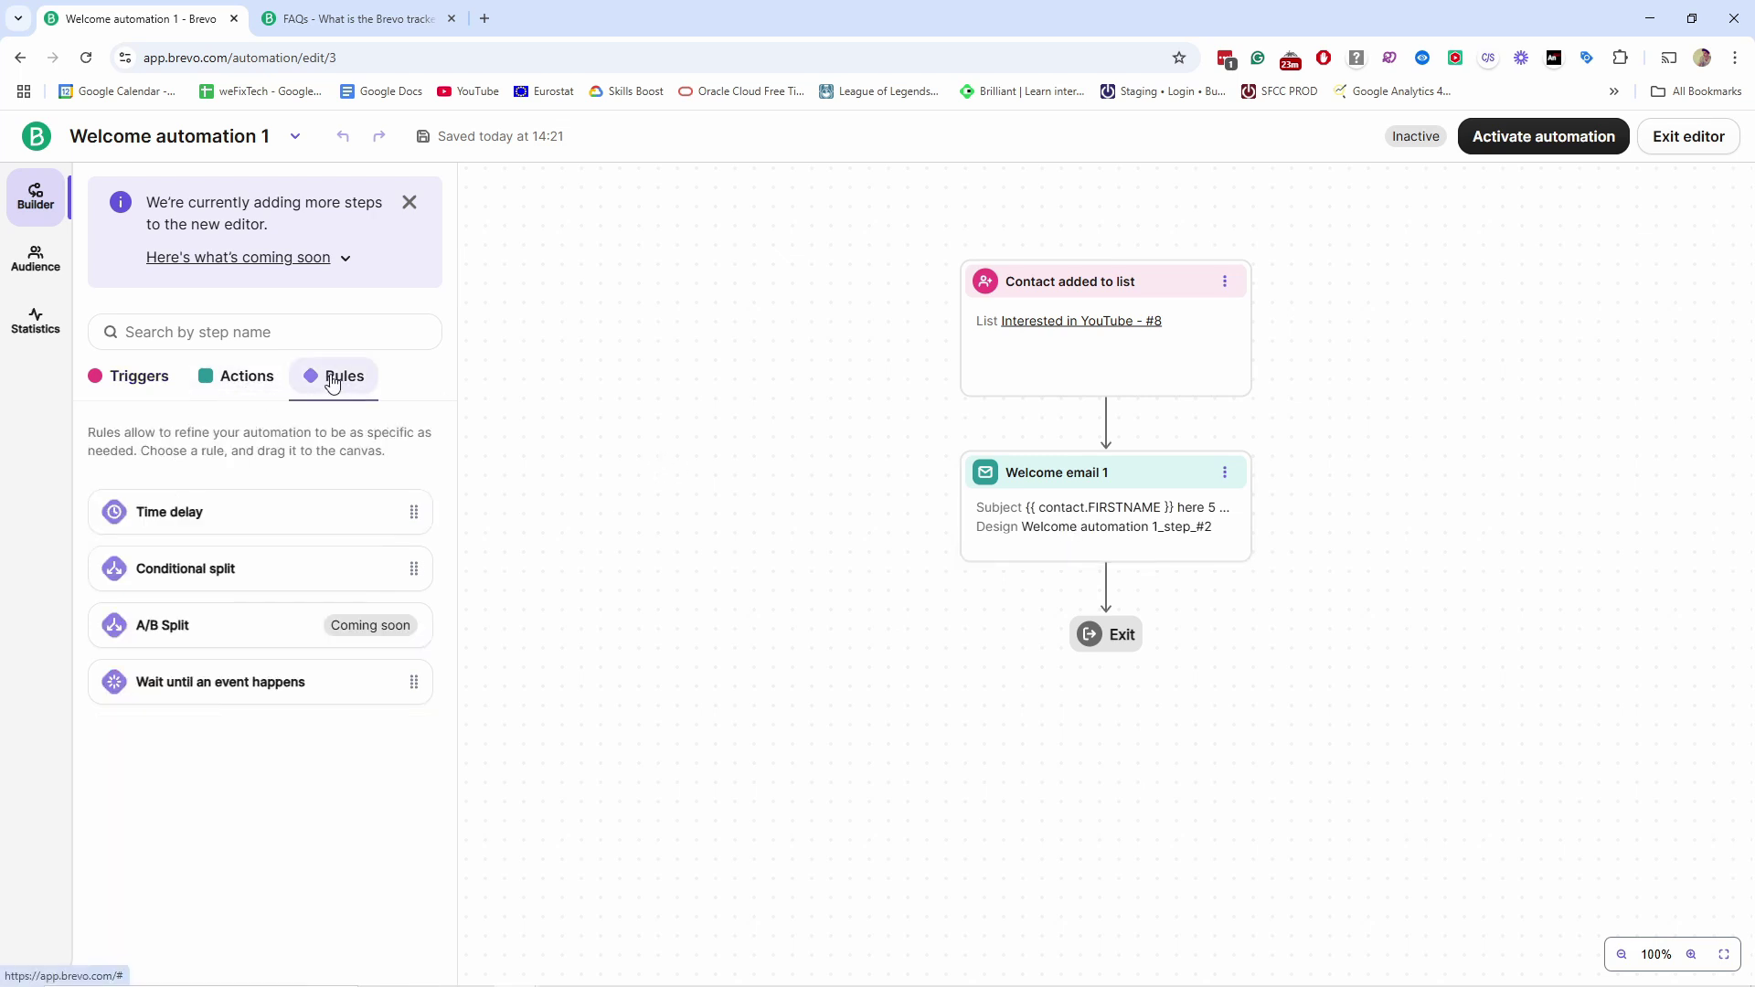
{"action": "left_click_drag", "start_coordinate": [186, 515], "coordinate": [1139, 446]}
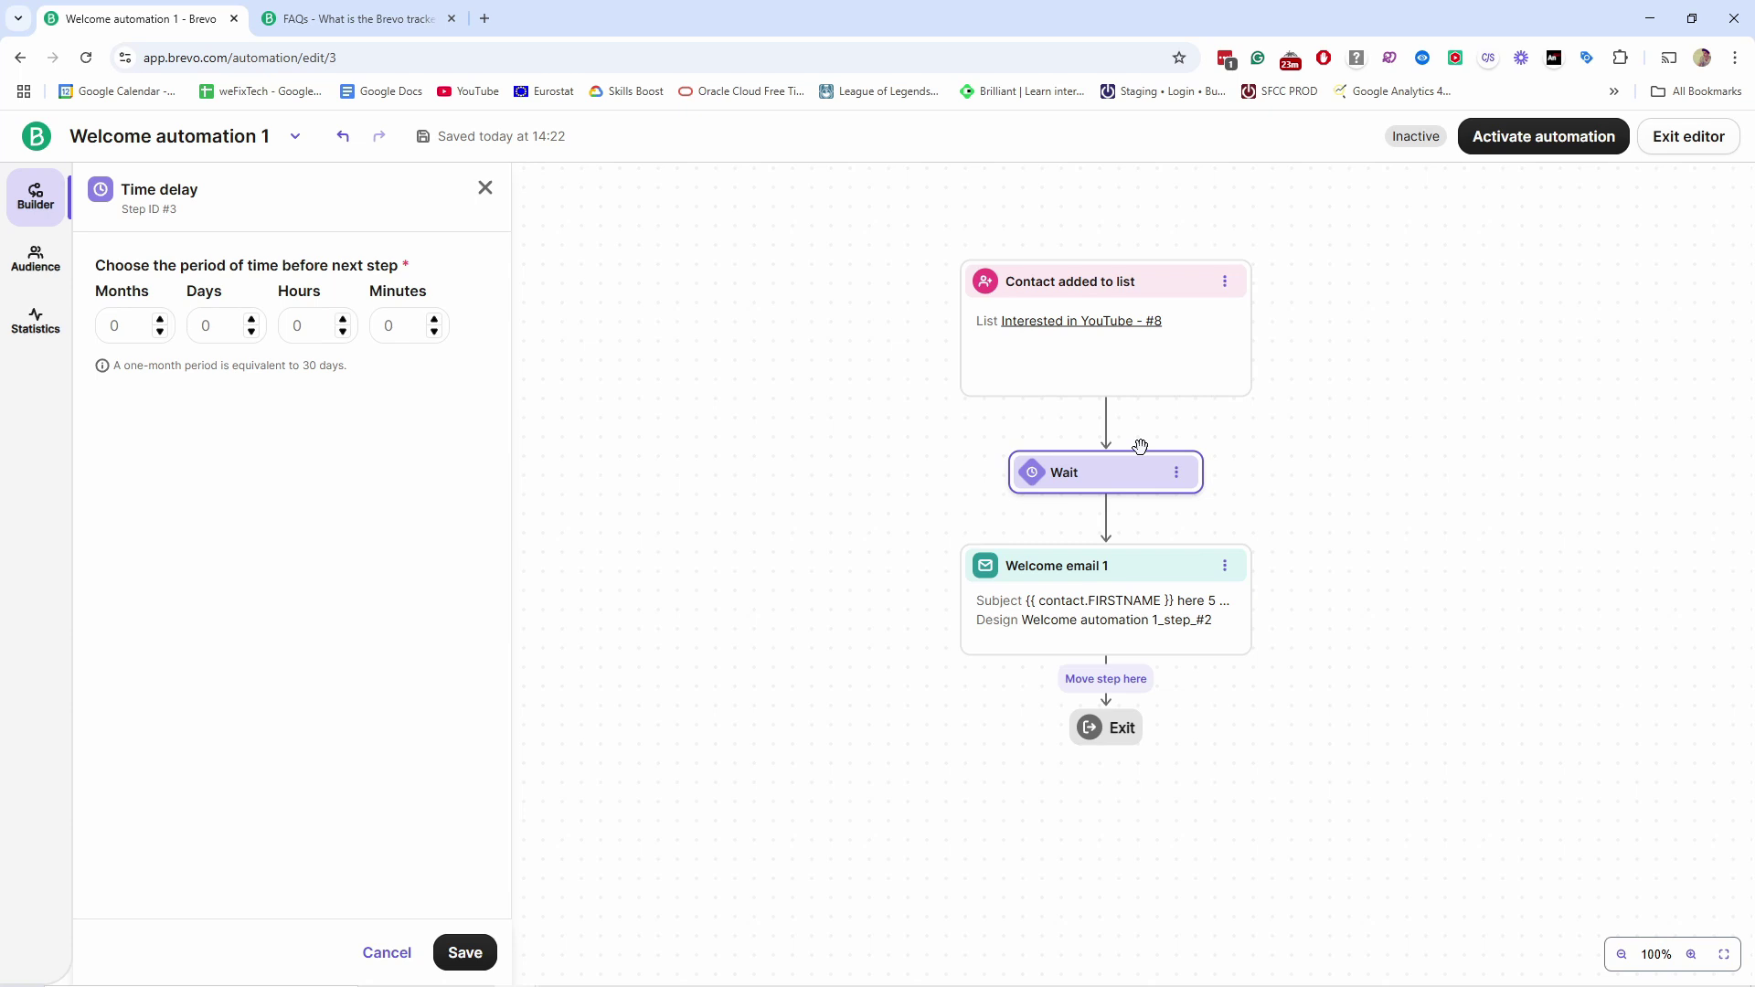
{"action": "left_click", "coordinate": [293, 336]}
{"action": "left_click", "coordinate": [224, 327]}
{"action": "type", "text": "1"}
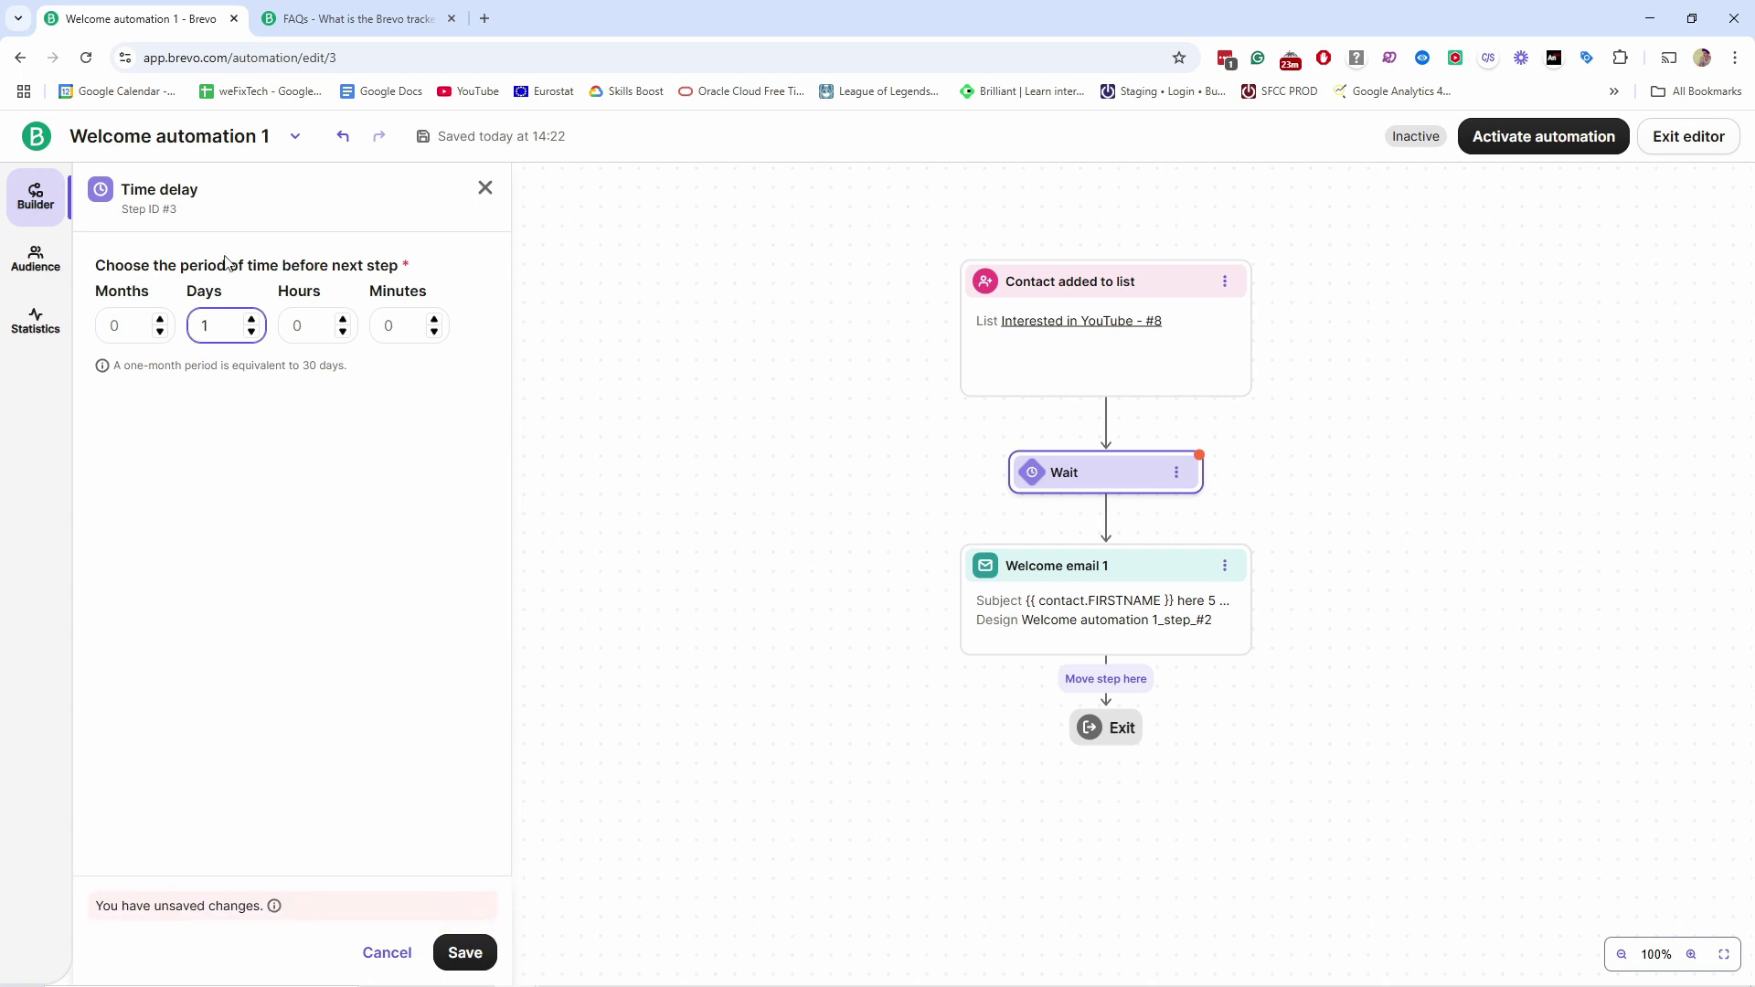
{"action": "left_click", "coordinate": [465, 953]}
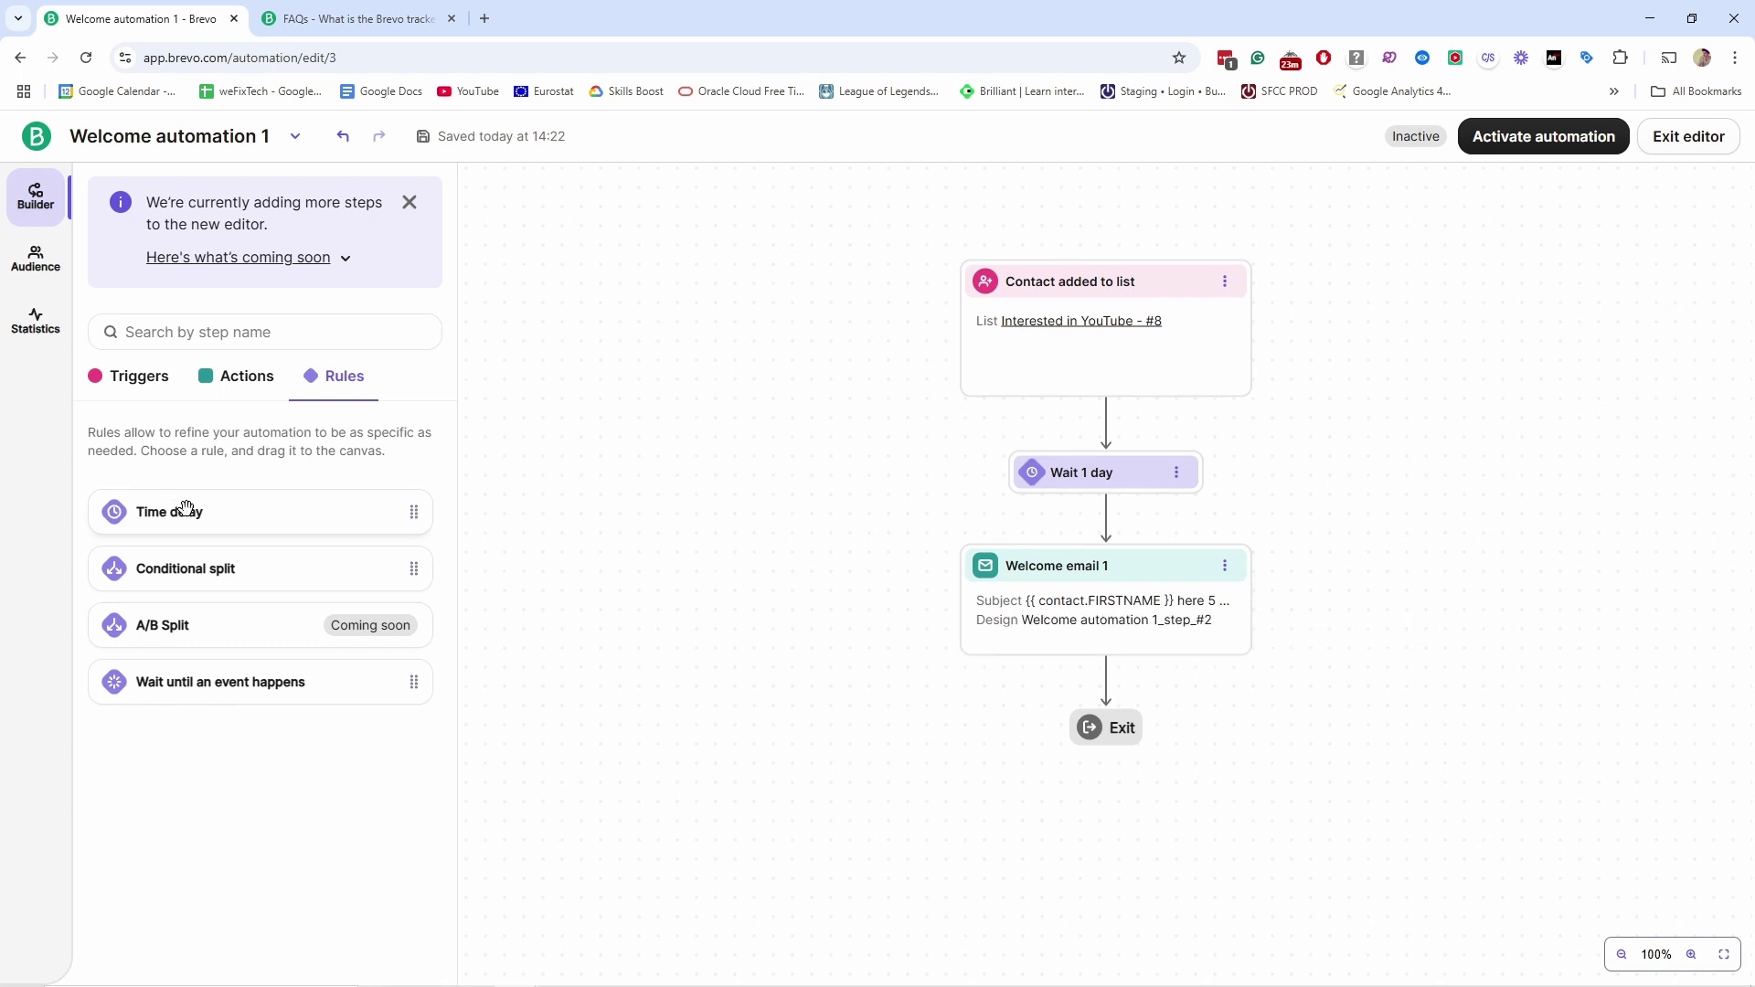
{"action": "left_click_drag", "start_coordinate": [178, 512], "coordinate": [1136, 715]}
Set the second time delay to 1 day
{"action": "left_click", "coordinate": [195, 326]}
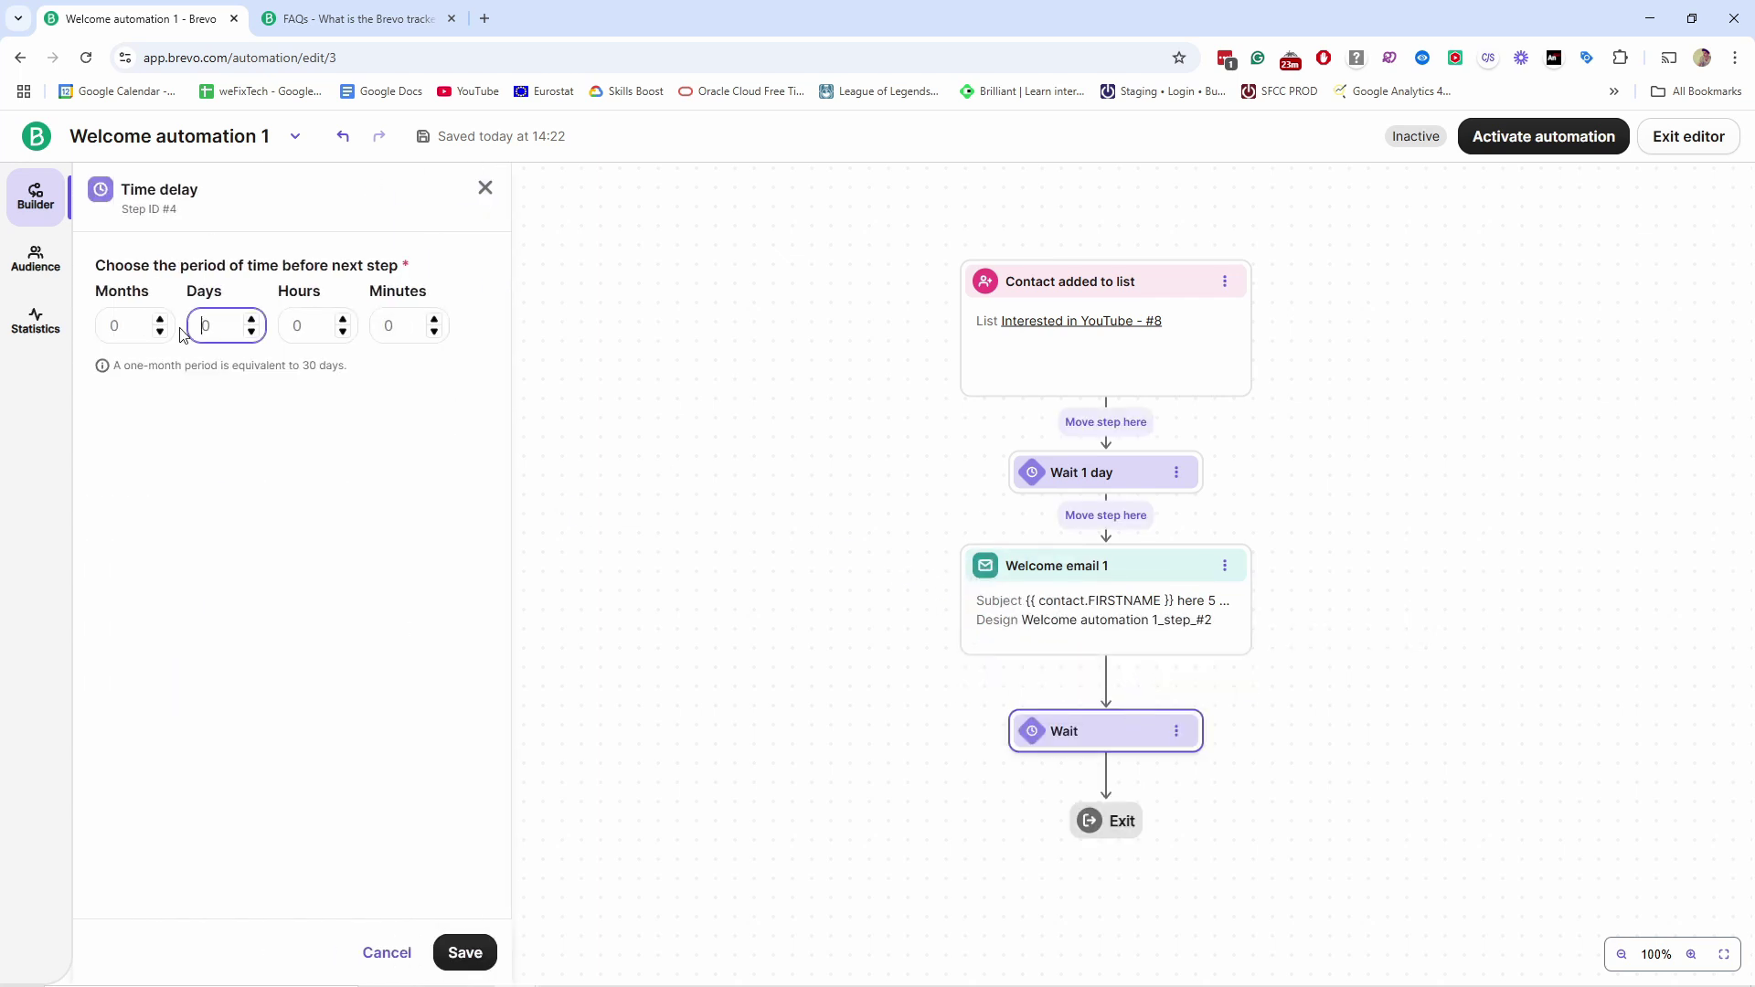
{"action": "type", "text": "1"}
{"action": "key", "text": "Return"}
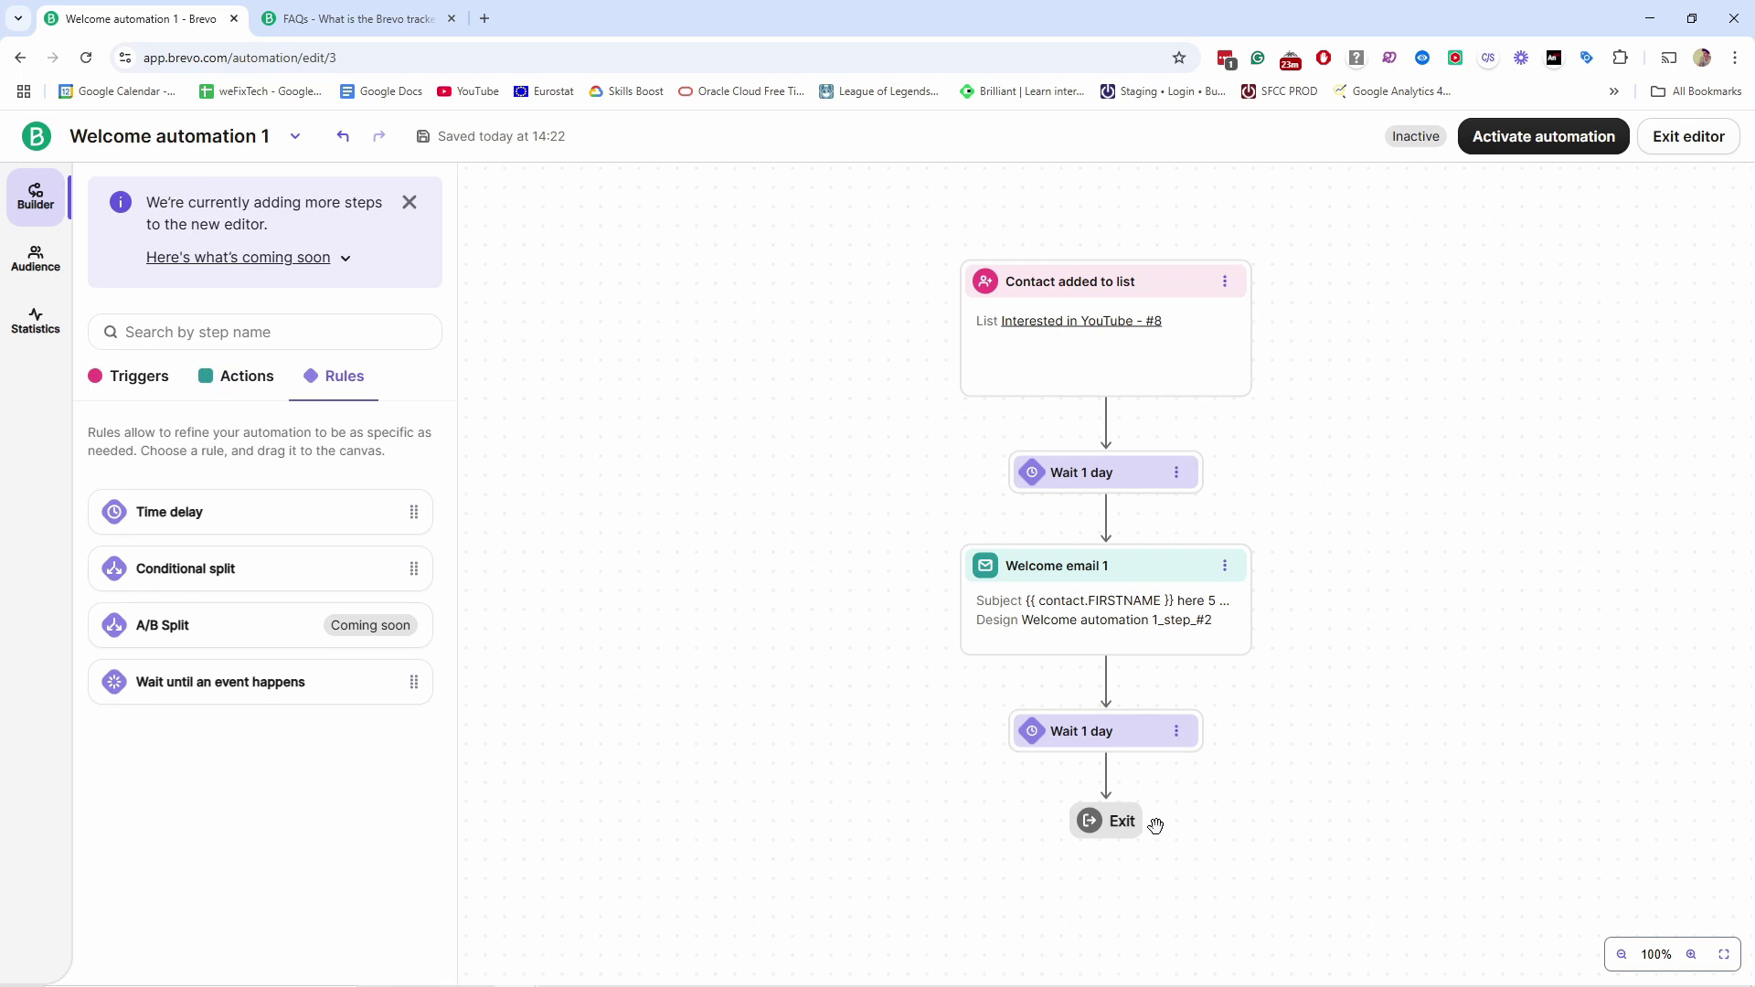
Add a Send an email step named Welcome email 2 after the second wait
{"action": "left_click", "coordinate": [213, 370]}
{"action": "scroll", "coordinate": [199, 615], "scroll_direction": "down", "scroll_amount": 4}
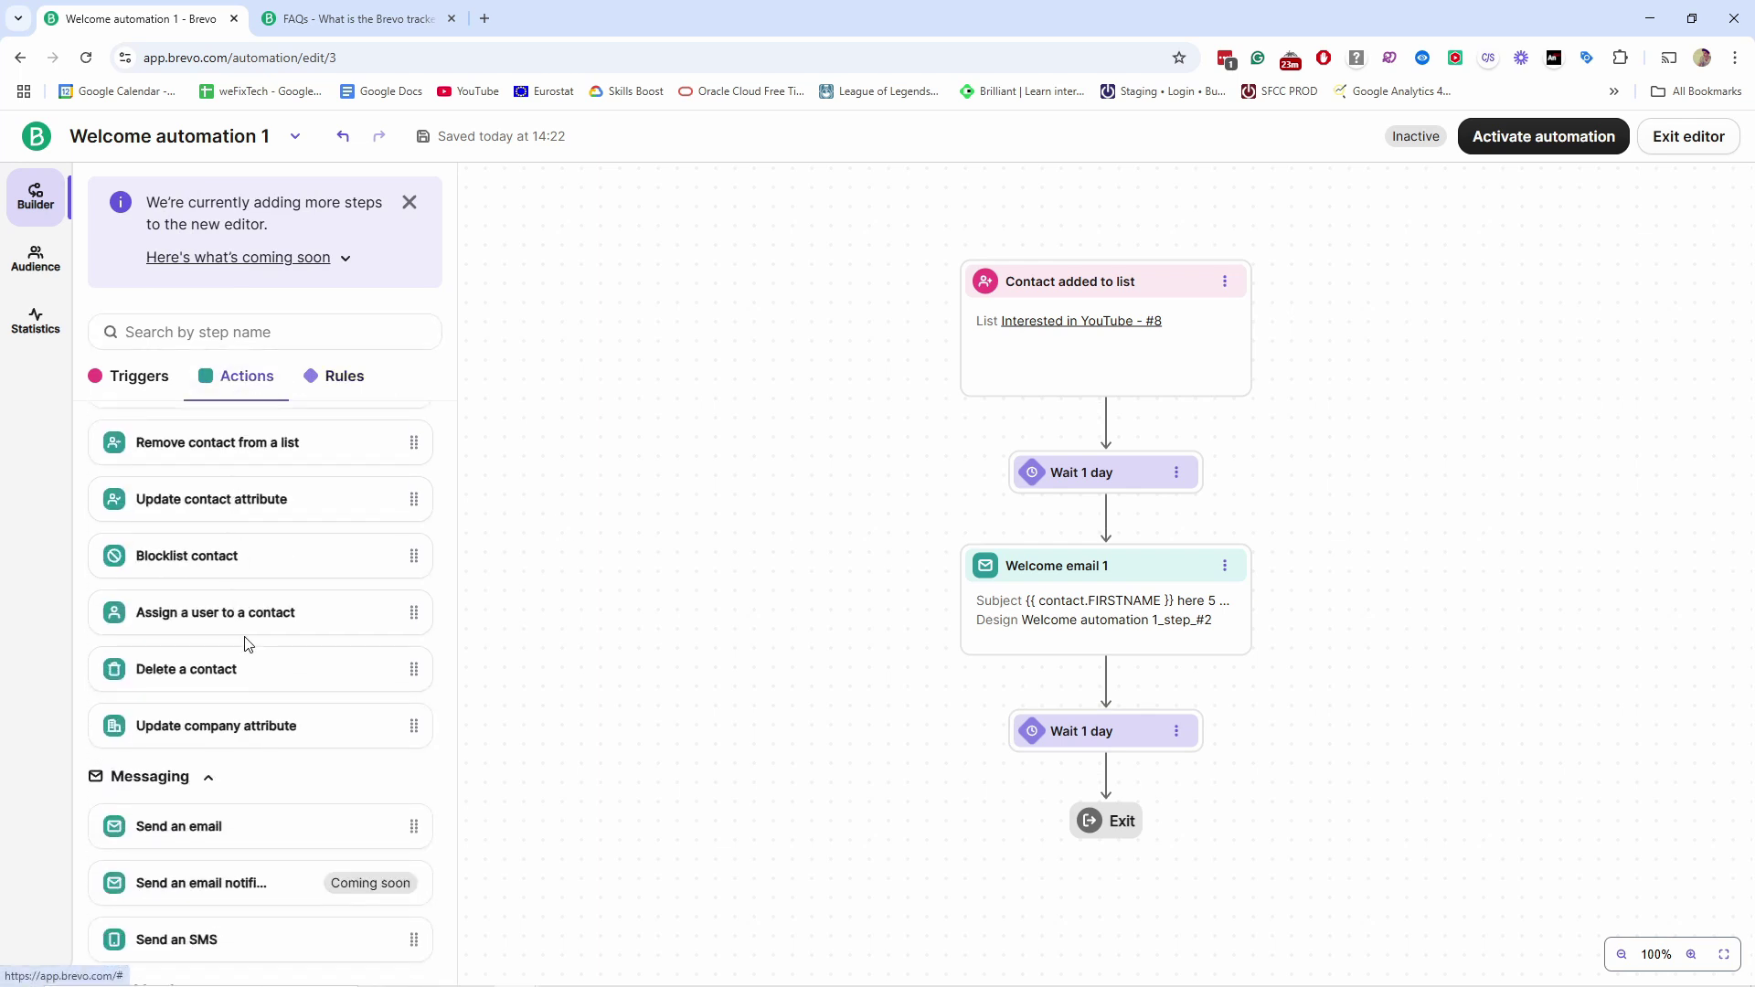
{"action": "left_click_drag", "start_coordinate": [200, 614], "coordinate": [1106, 777]}
{"action": "triple_click", "coordinate": [181, 199]}
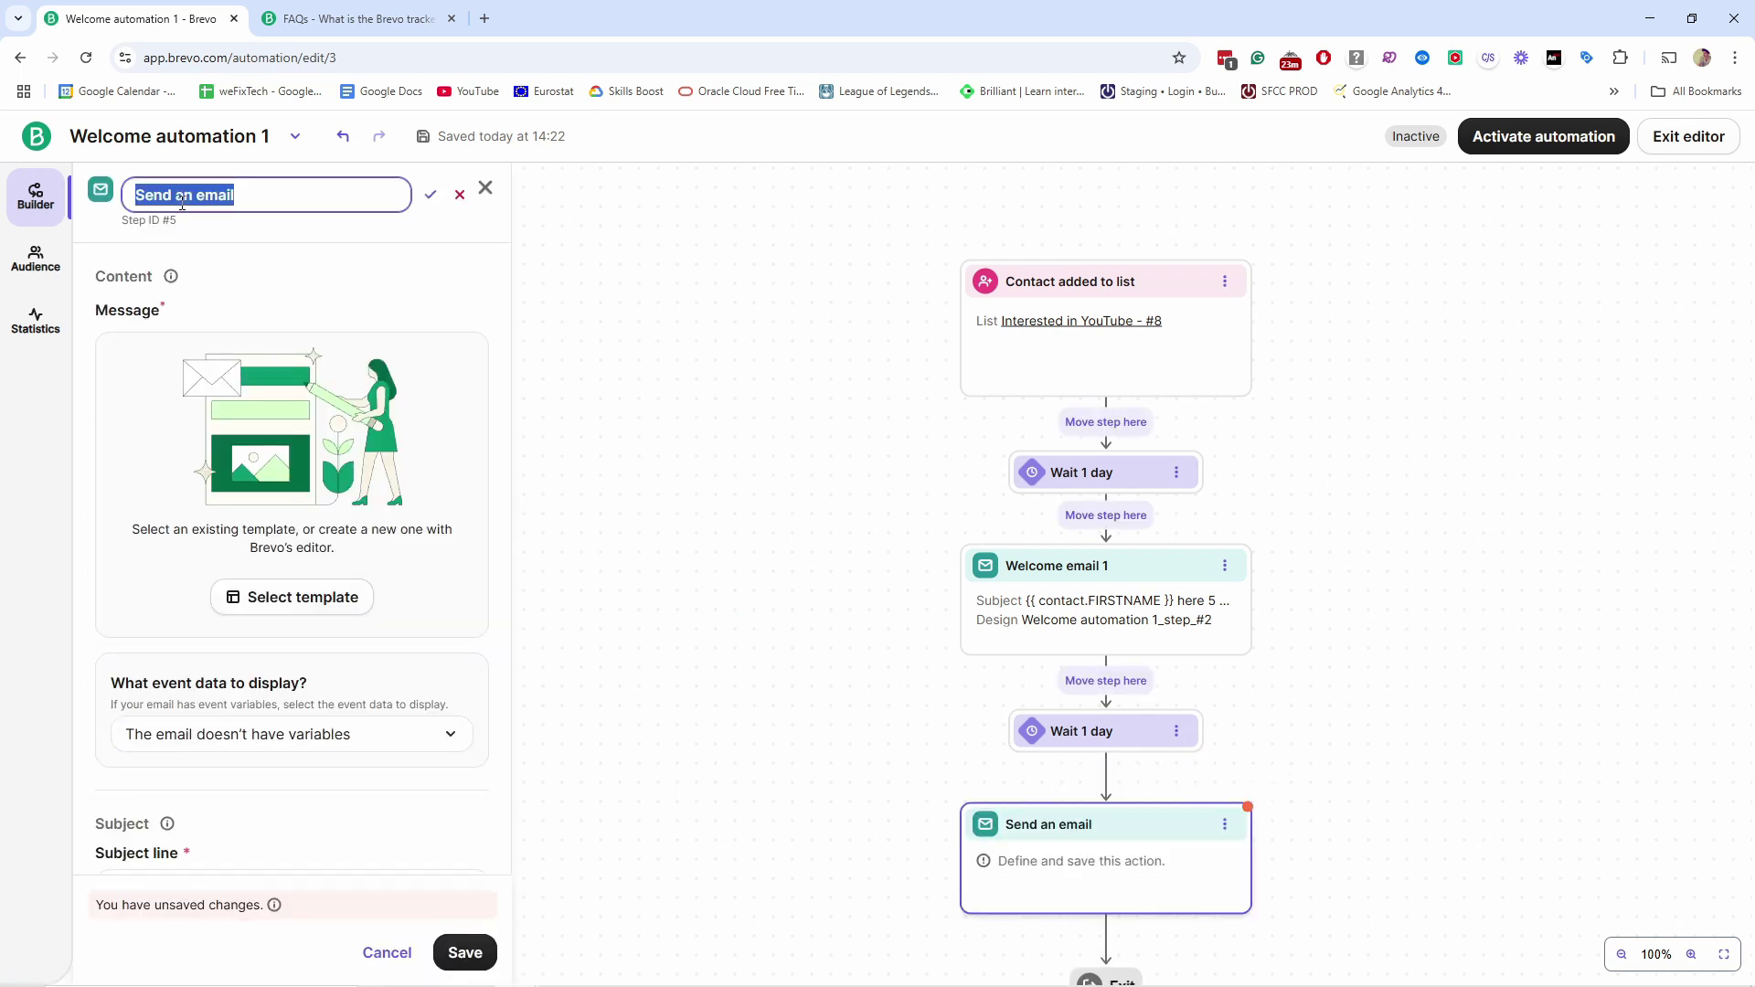
{"action": "type", "text": "Welcome email 2"}
{"action": "left_click", "coordinate": [430, 195]}
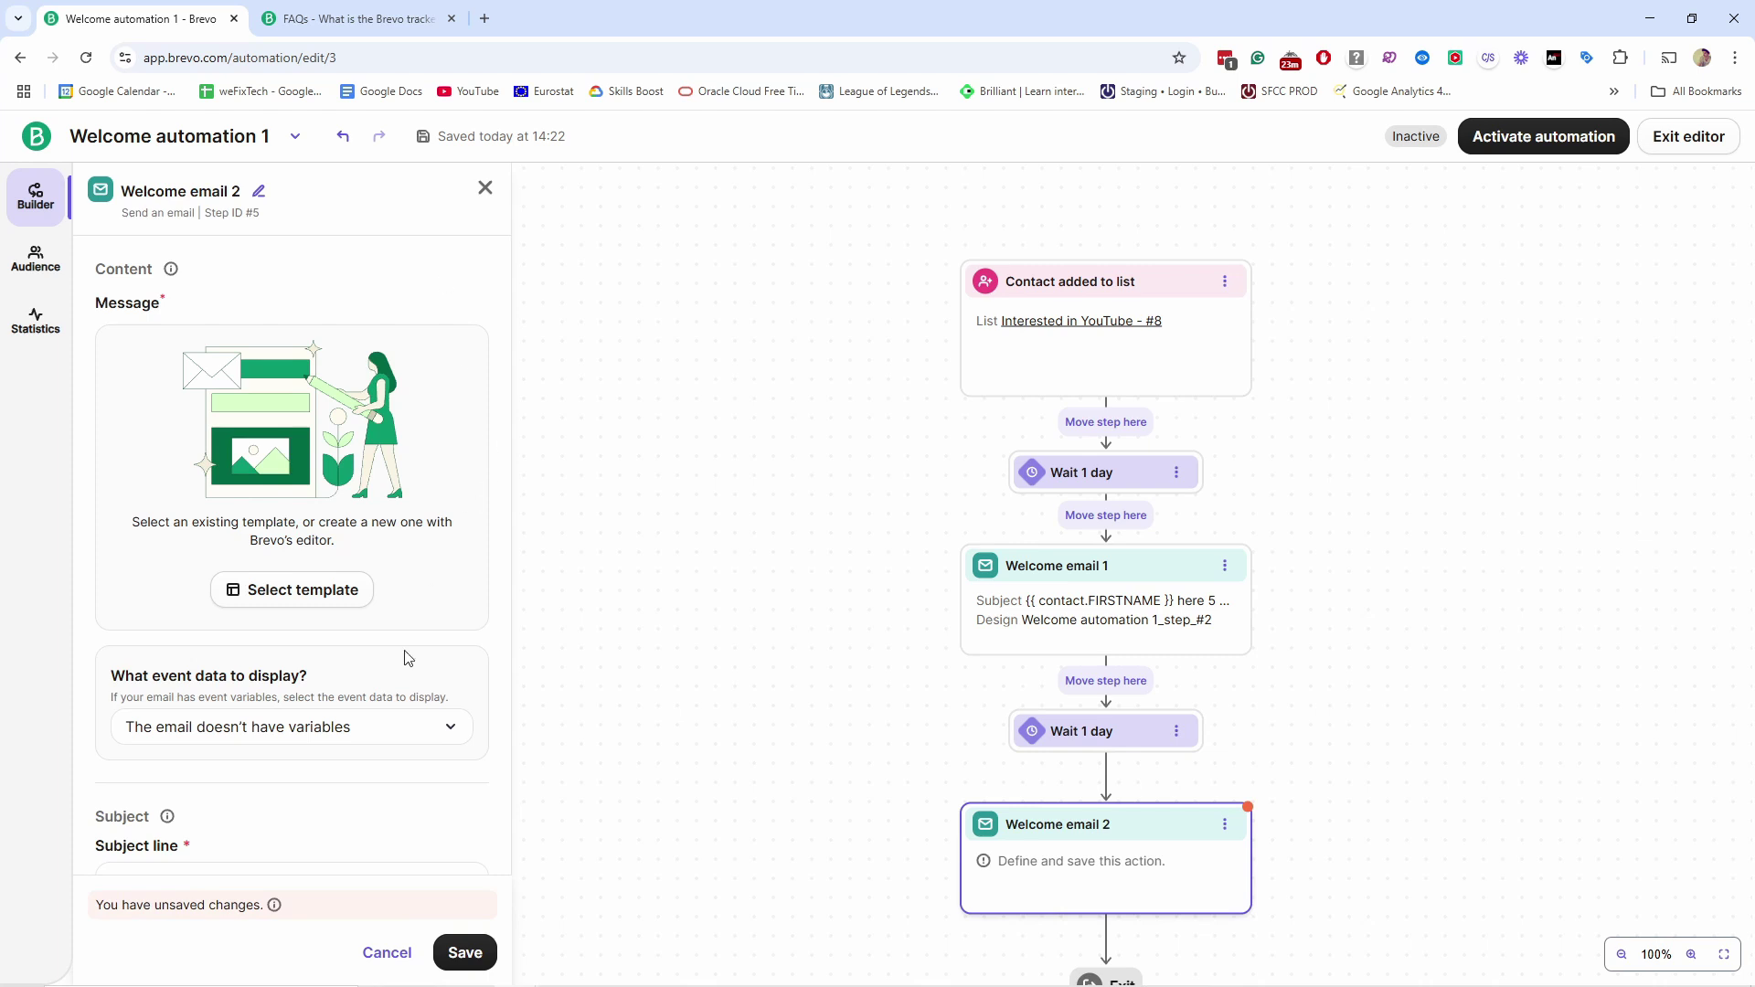
{"action": "left_click", "coordinate": [439, 967]}
{"action": "left_click", "coordinate": [486, 187]}
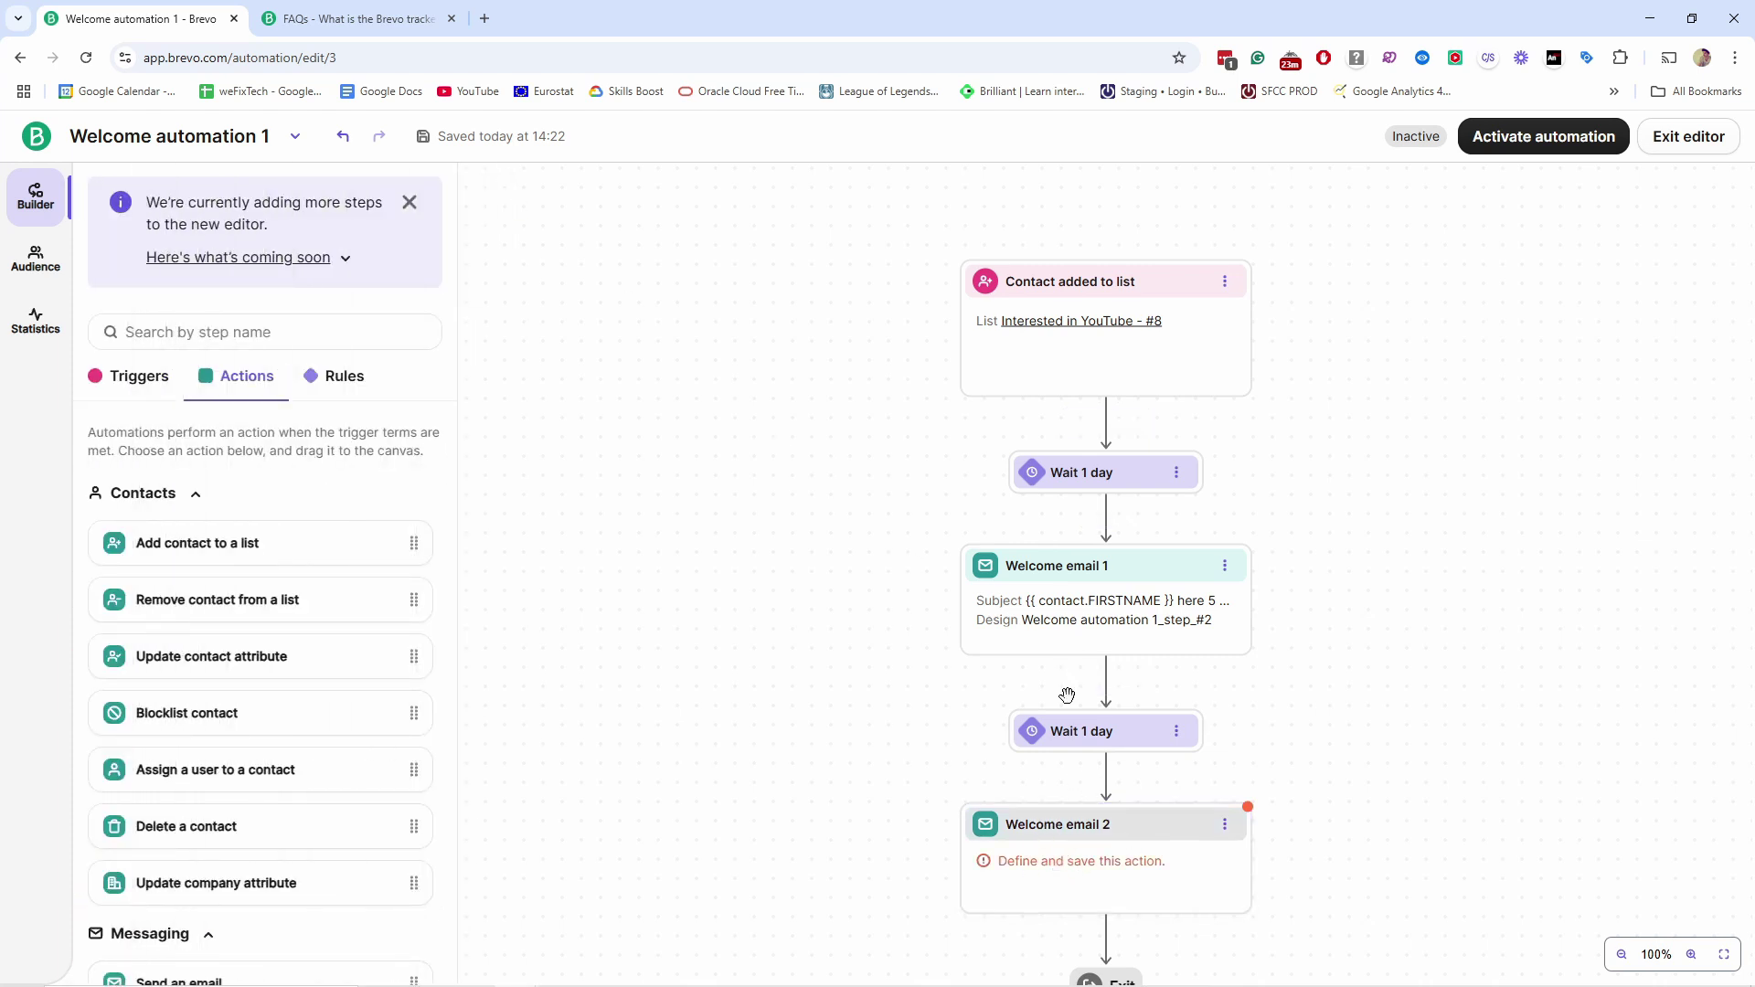
{"action": "scroll", "coordinate": [1060, 767], "scroll_direction": "down", "scroll_amount": 1}
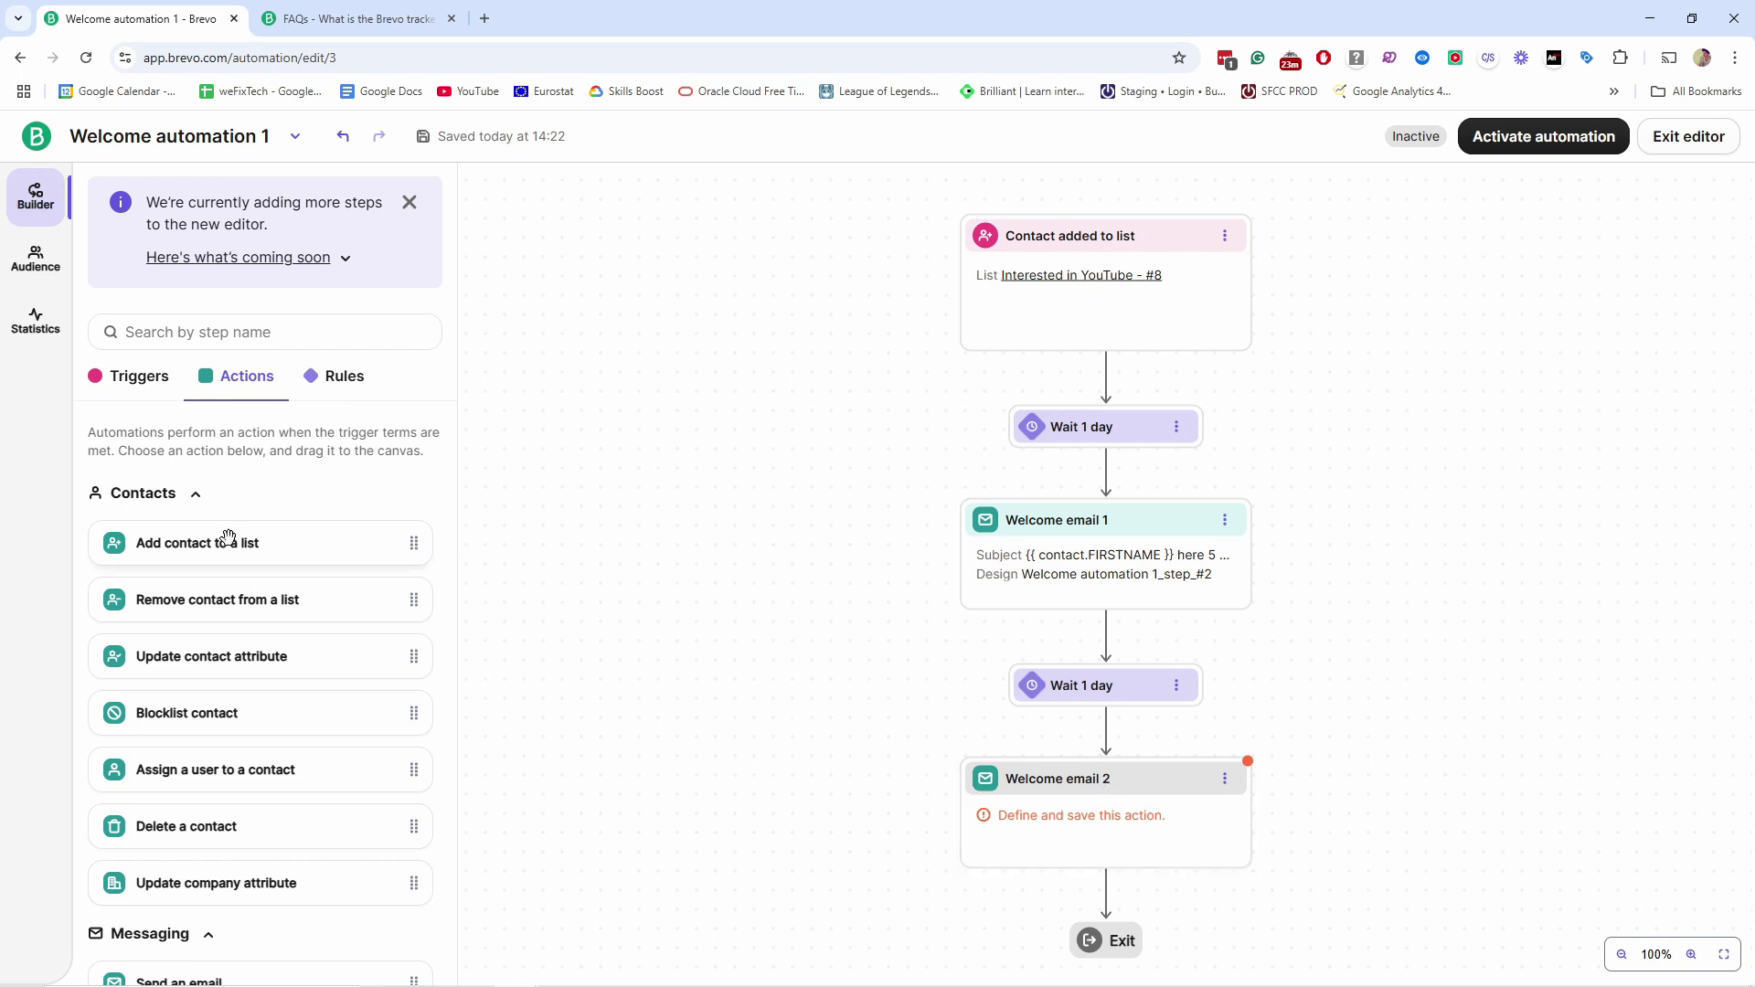
After Welcome email 2, add an Add contact to a list step using new list 'Main newsletter' in Your First Folder
{"action": "left_click_drag", "start_coordinate": [209, 548], "coordinate": [1134, 893]}
{"action": "scroll", "coordinate": [1106, 914], "scroll_direction": "down", "scroll_amount": 2}
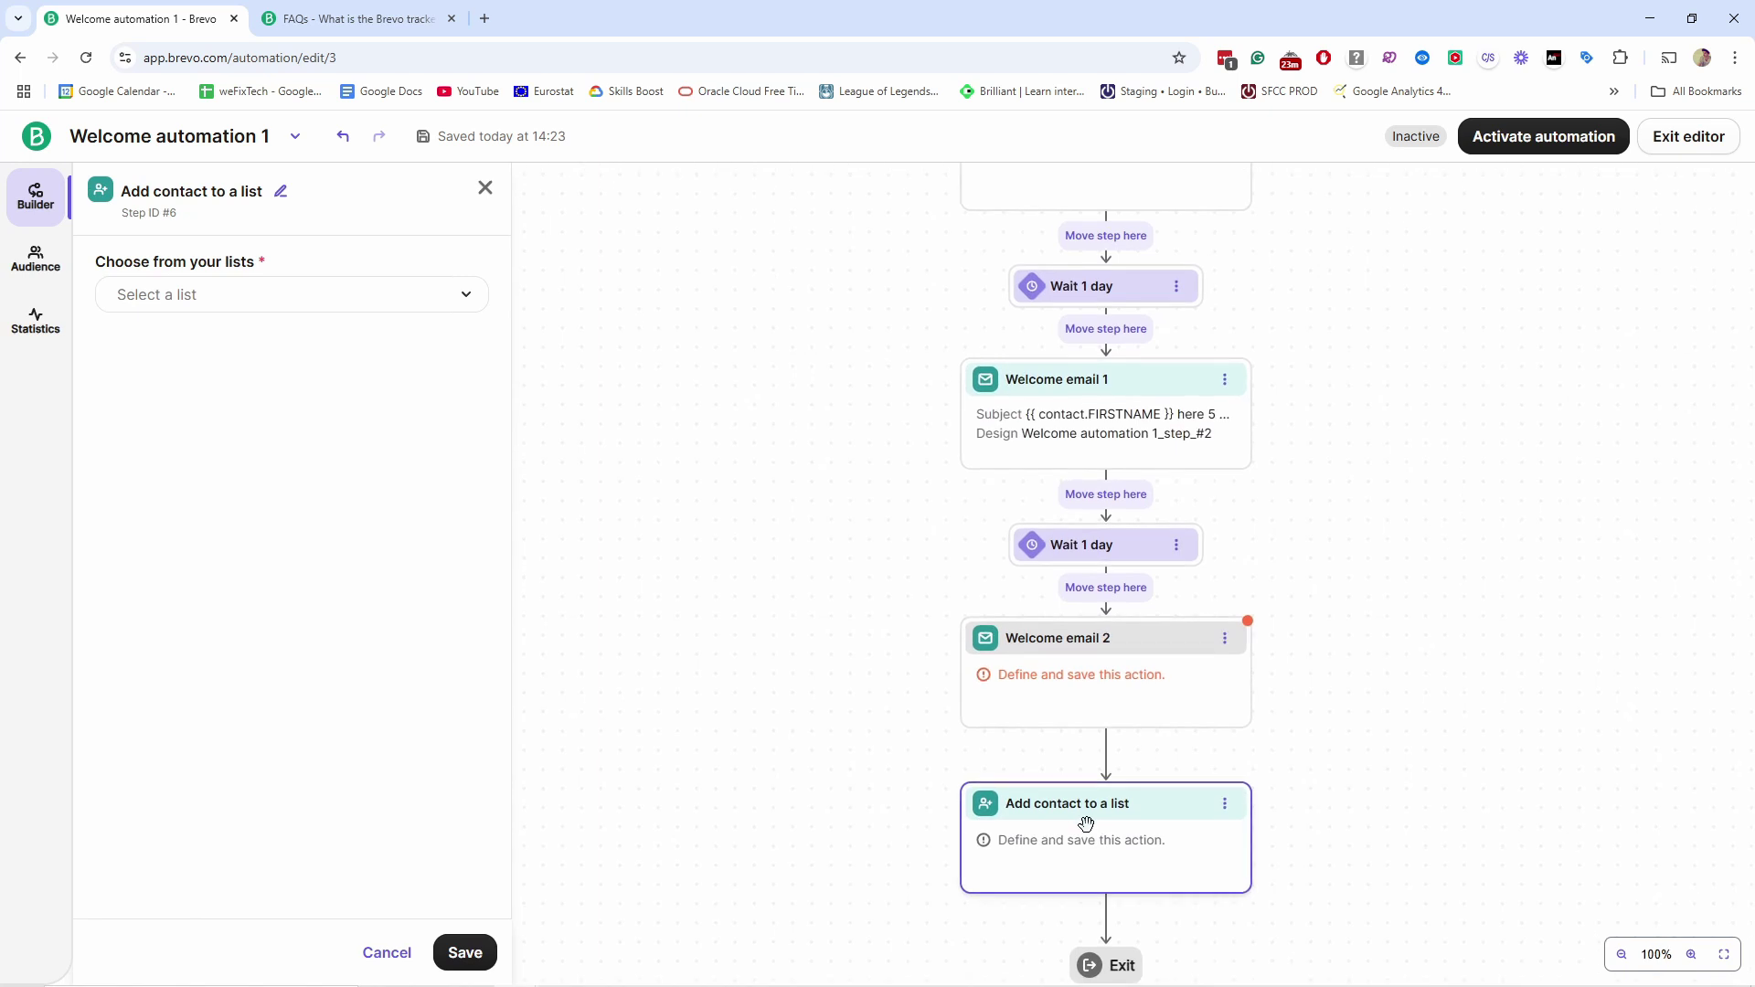
{"action": "left_click", "coordinate": [253, 299]}
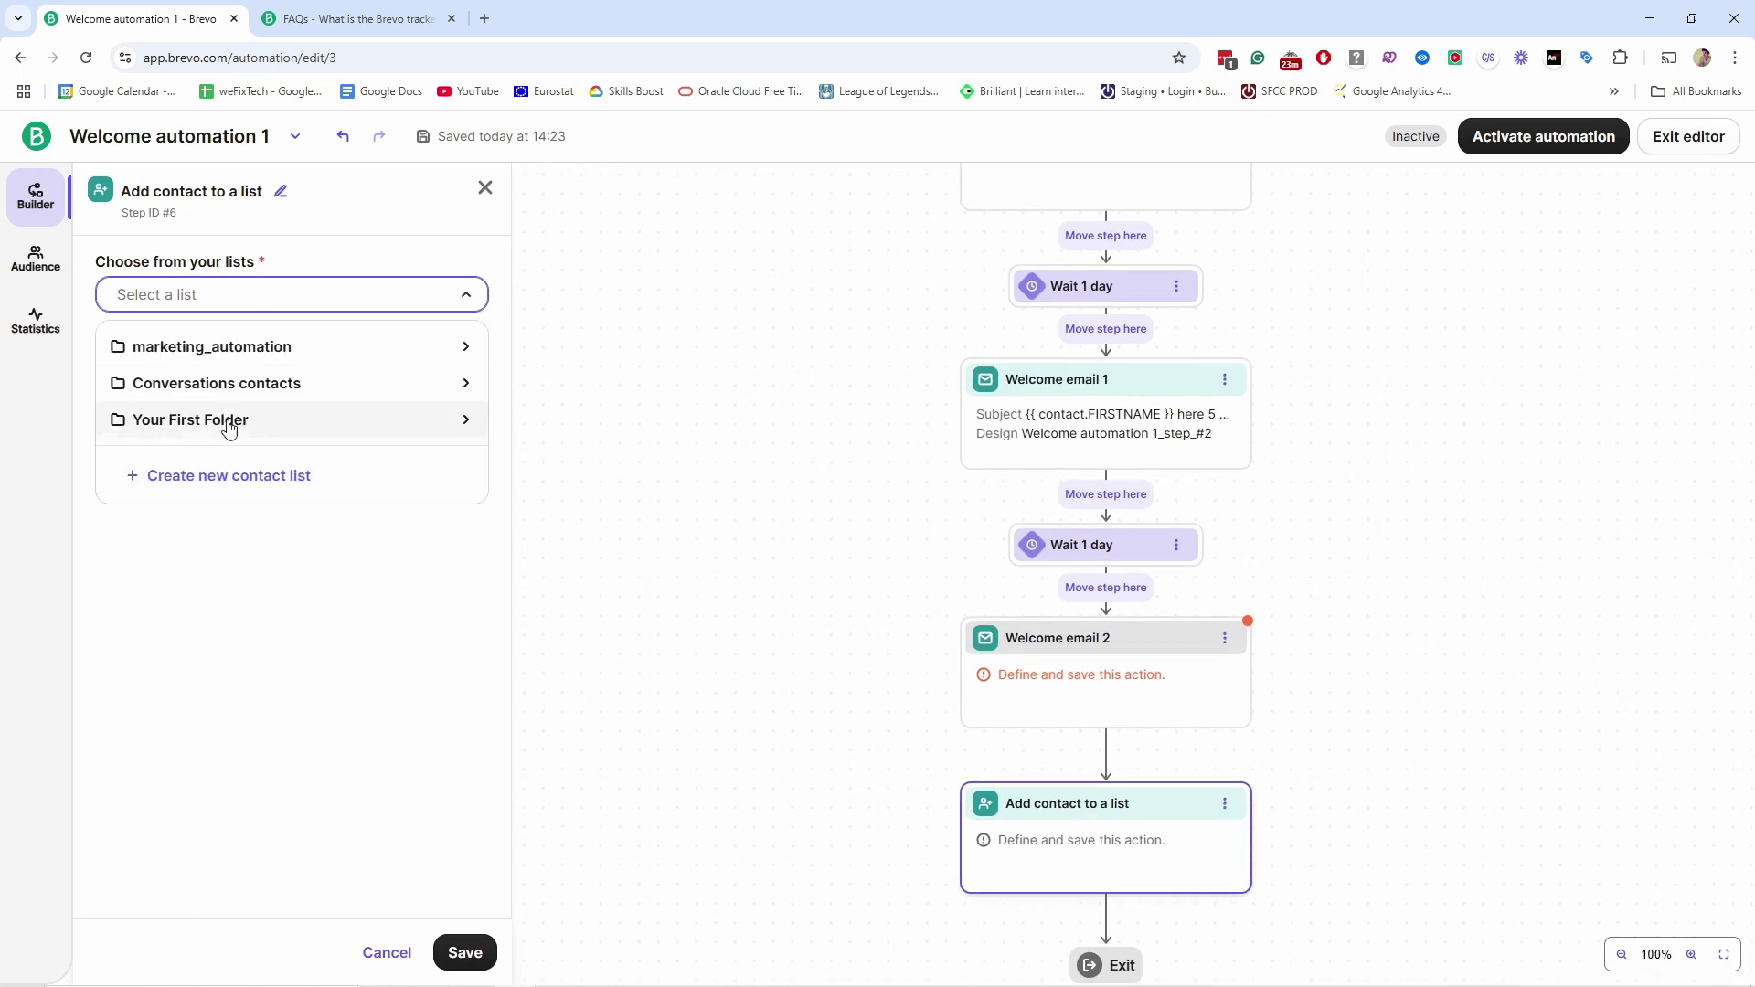
{"action": "left_click", "coordinate": [182, 475]}
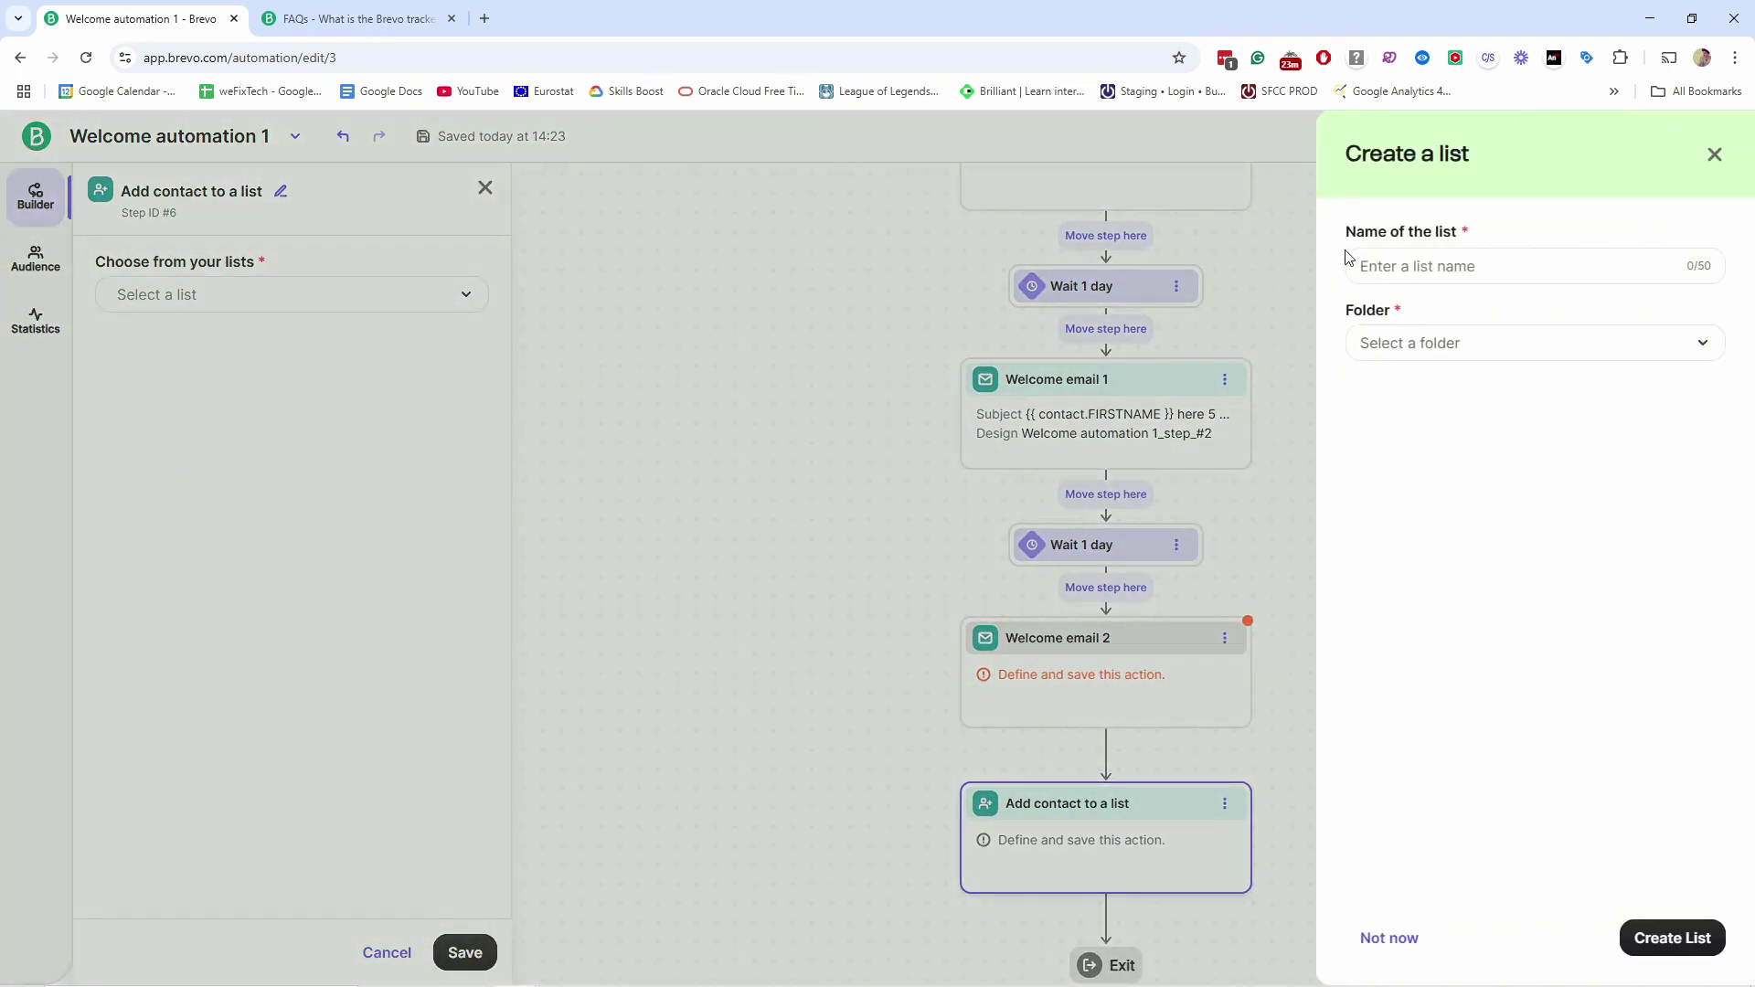
{"action": "left_click", "coordinate": [1406, 265]}
{"action": "type", "text": "Ma"}
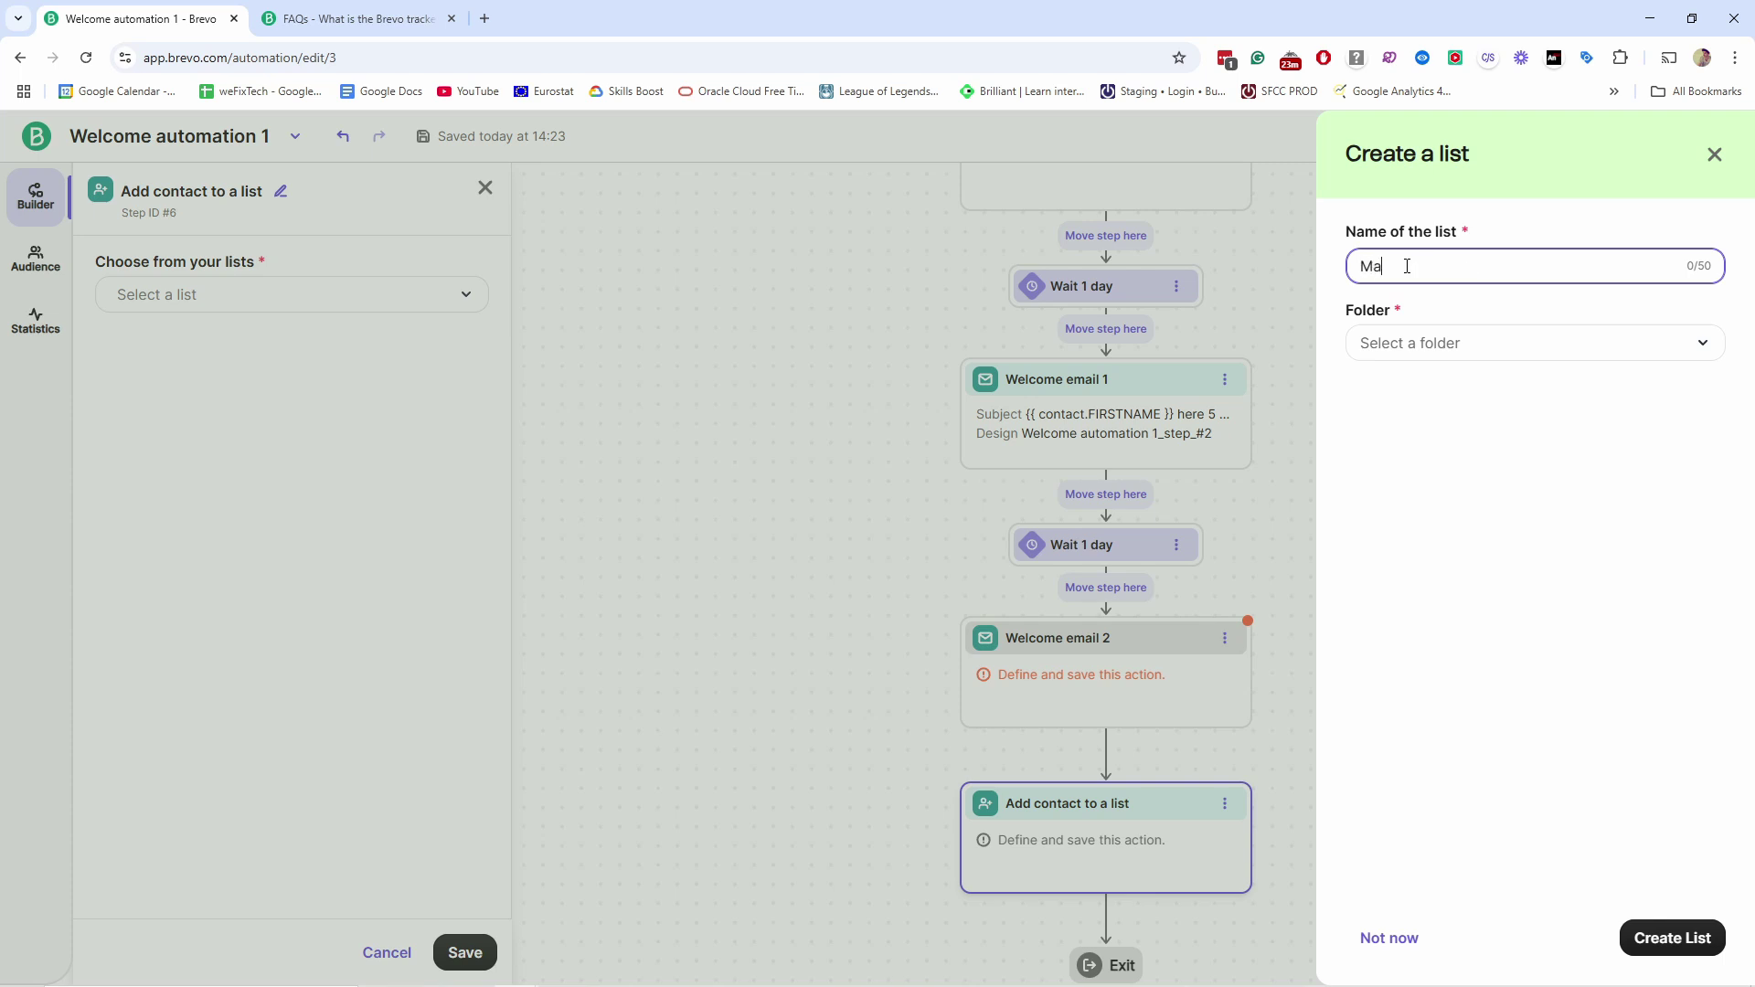
{"action": "type", "text": "in newsletter"}
{"action": "left_click", "coordinate": [1435, 343]}
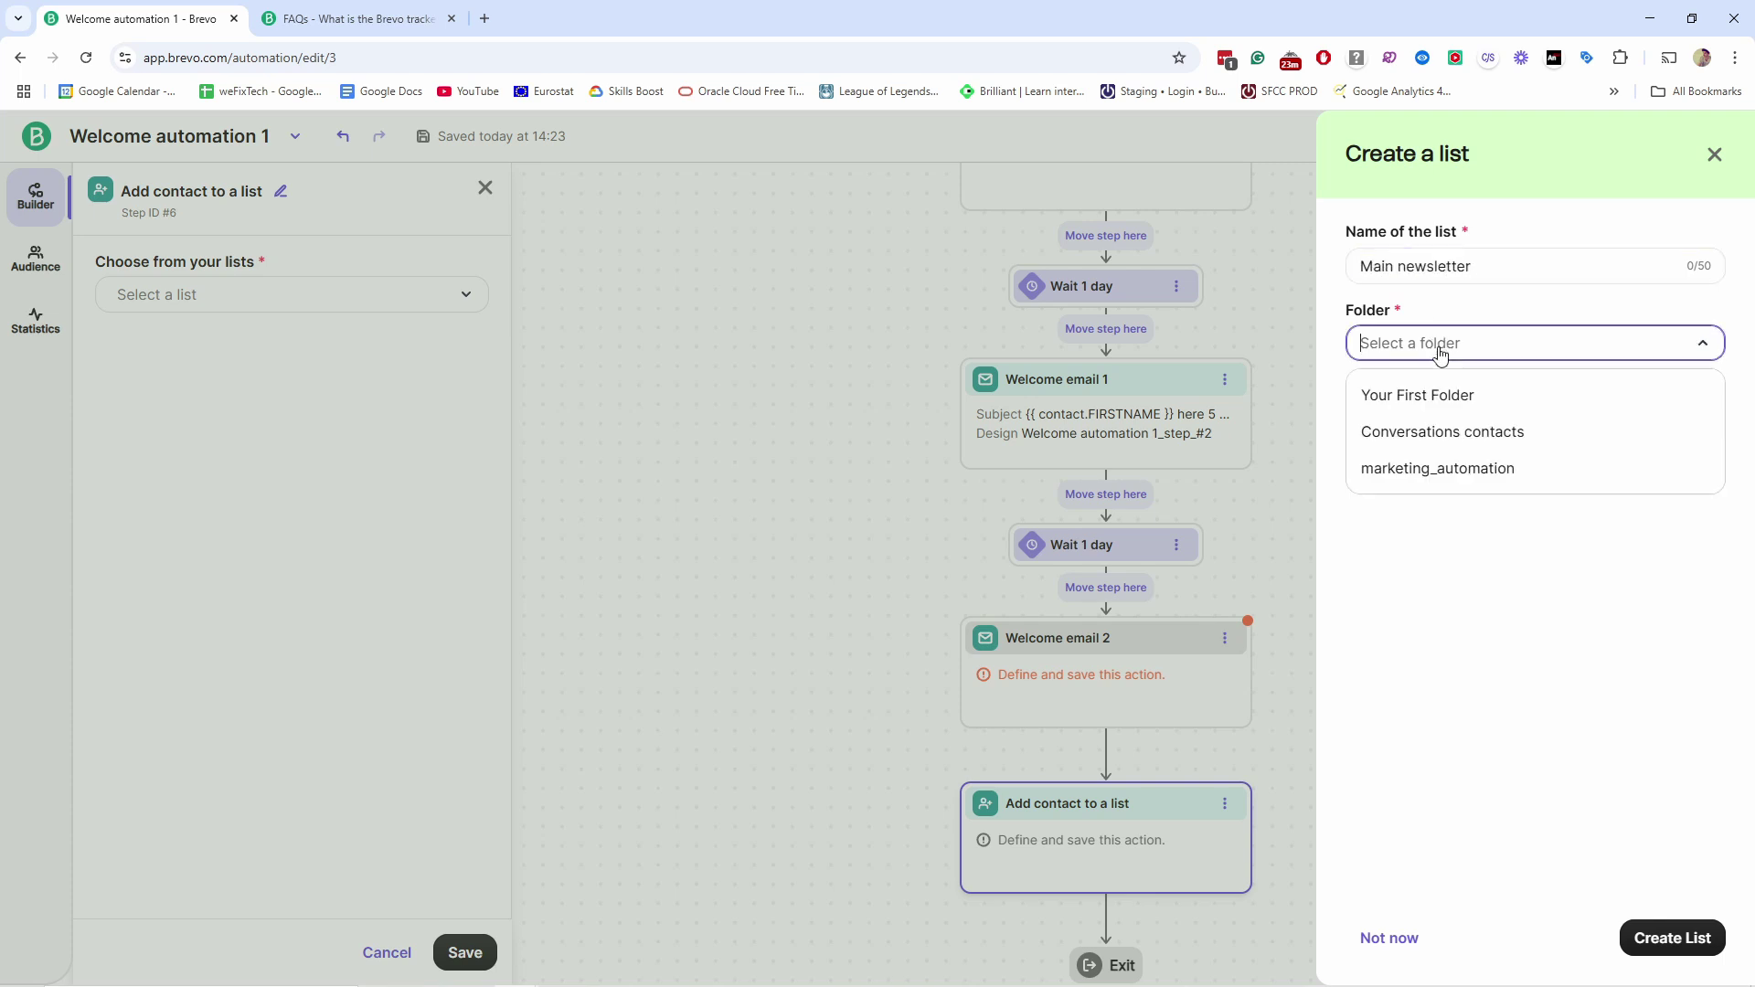
{"action": "left_click", "coordinate": [1393, 395]}
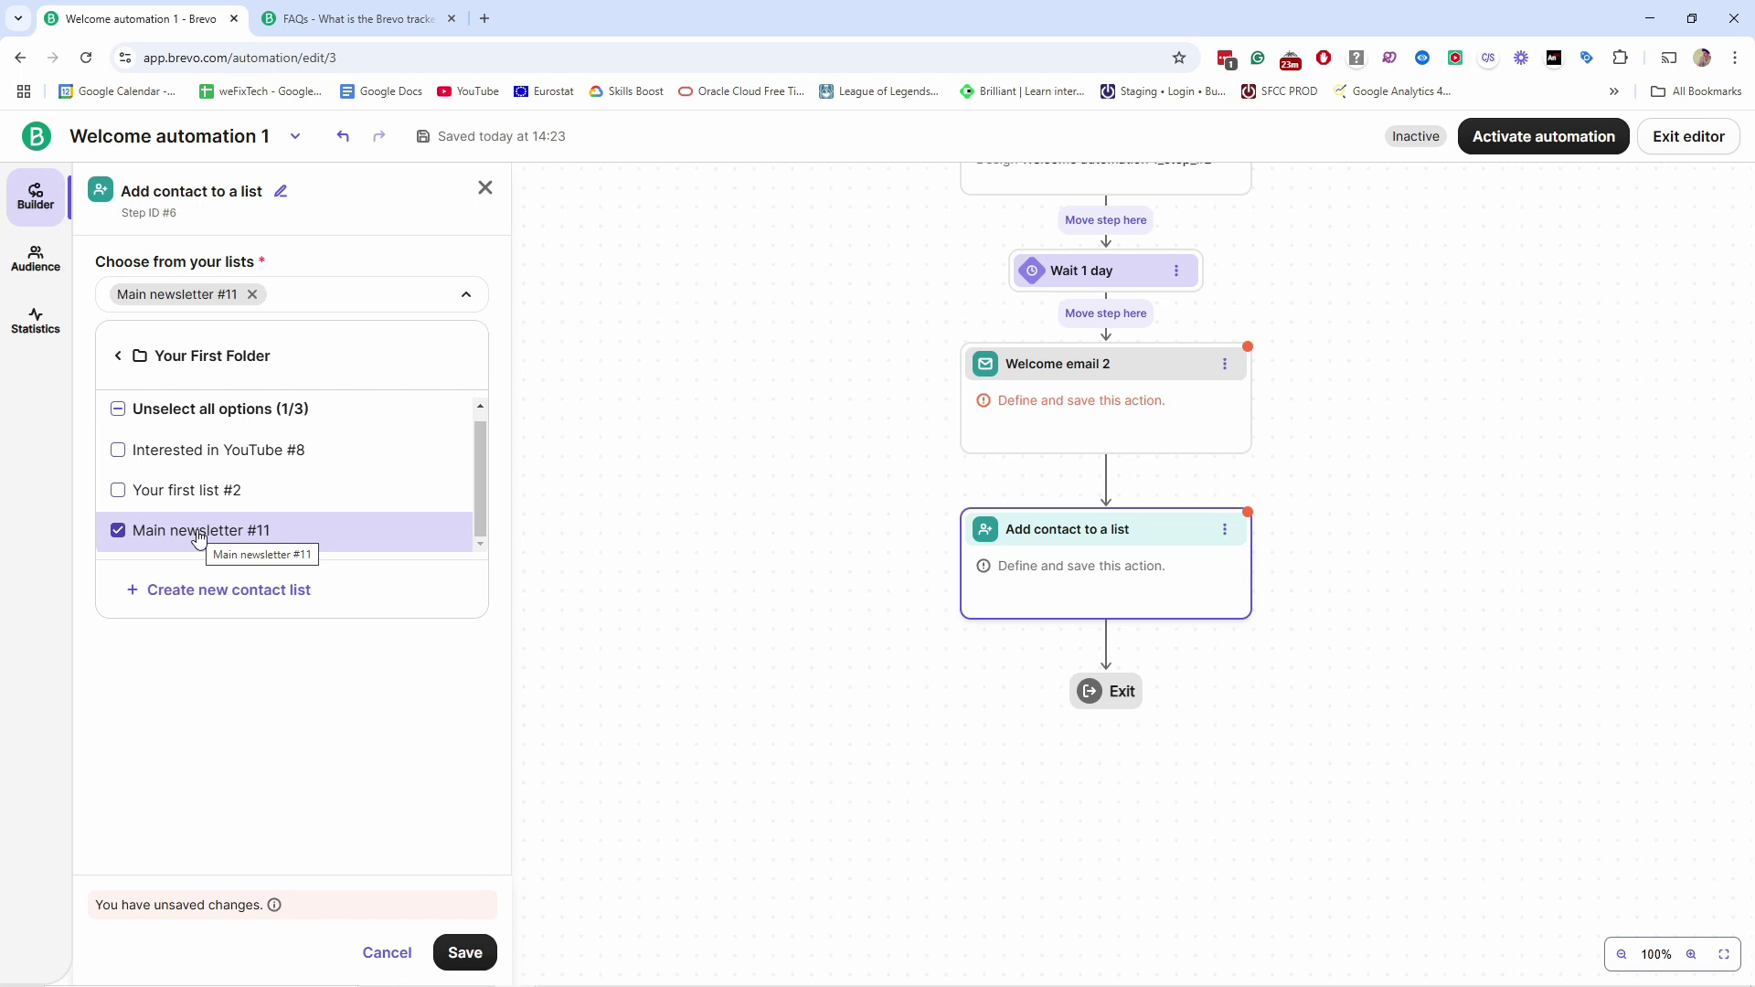
{"action": "left_click", "coordinate": [464, 952]}
{"action": "scroll", "coordinate": [862, 648], "scroll_direction": "up", "scroll_amount": 4}
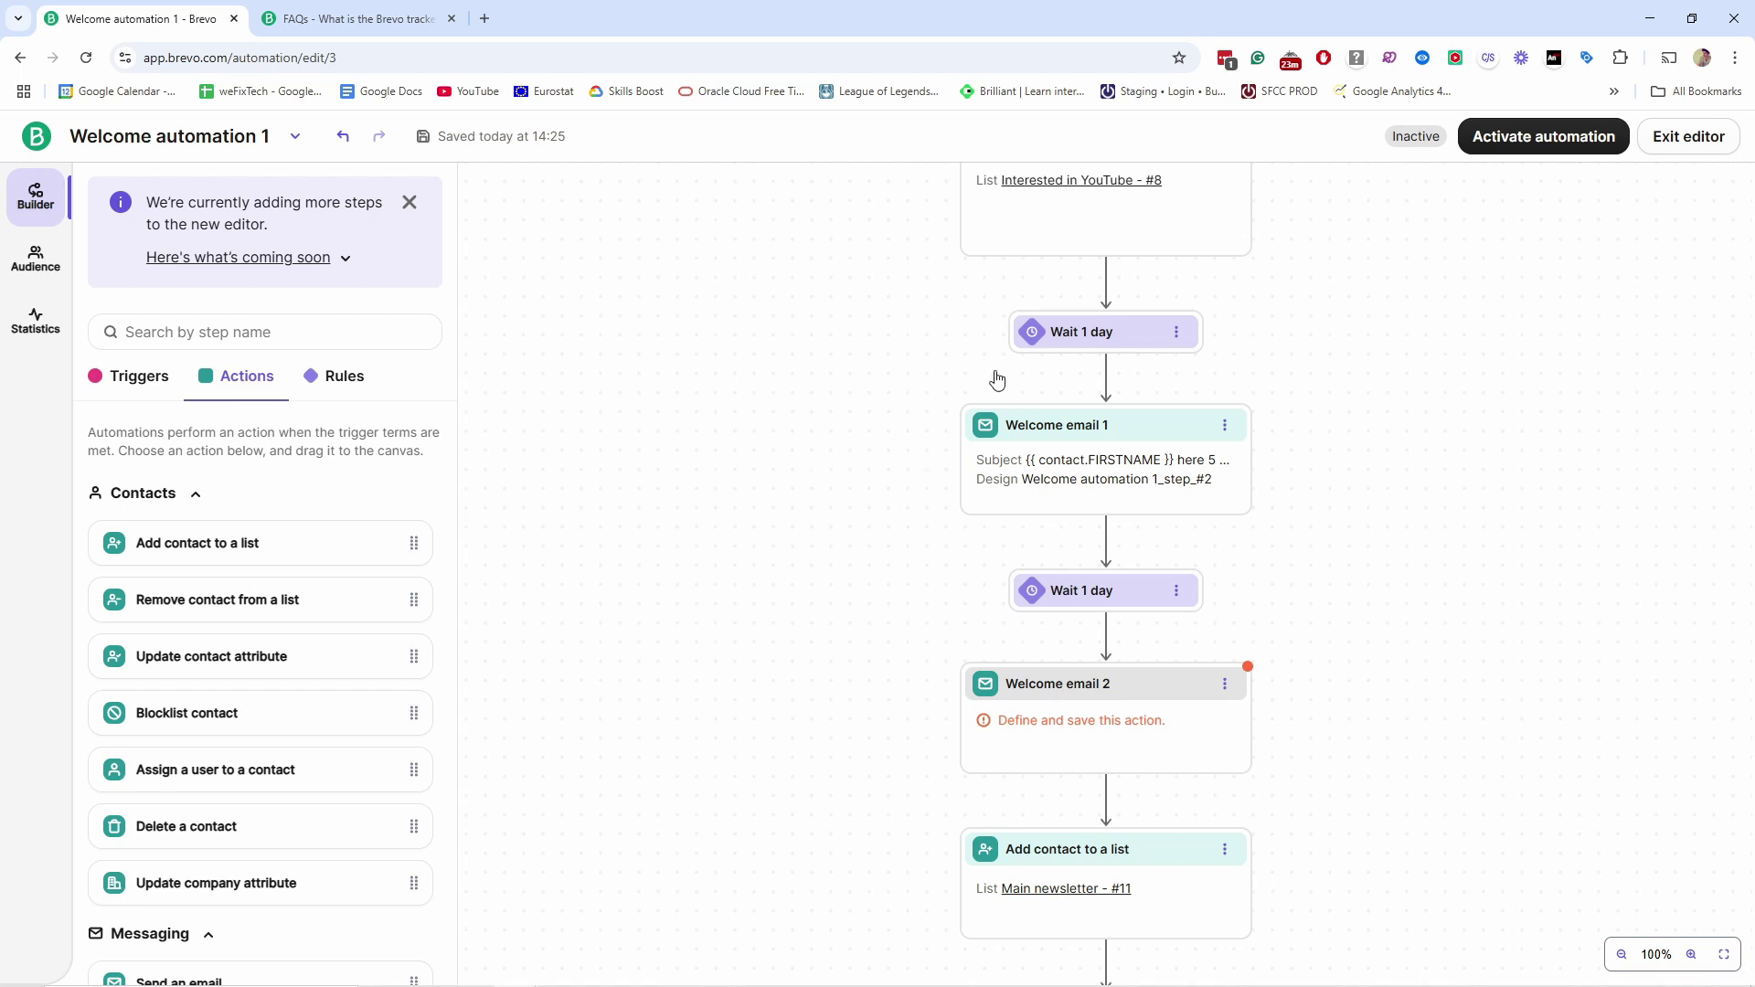
Insert a Conditional split after the first 1-day wait
{"action": "scroll", "coordinate": [999, 380], "scroll_direction": "up", "scroll_amount": 1}
{"action": "left_click", "coordinate": [340, 384]}
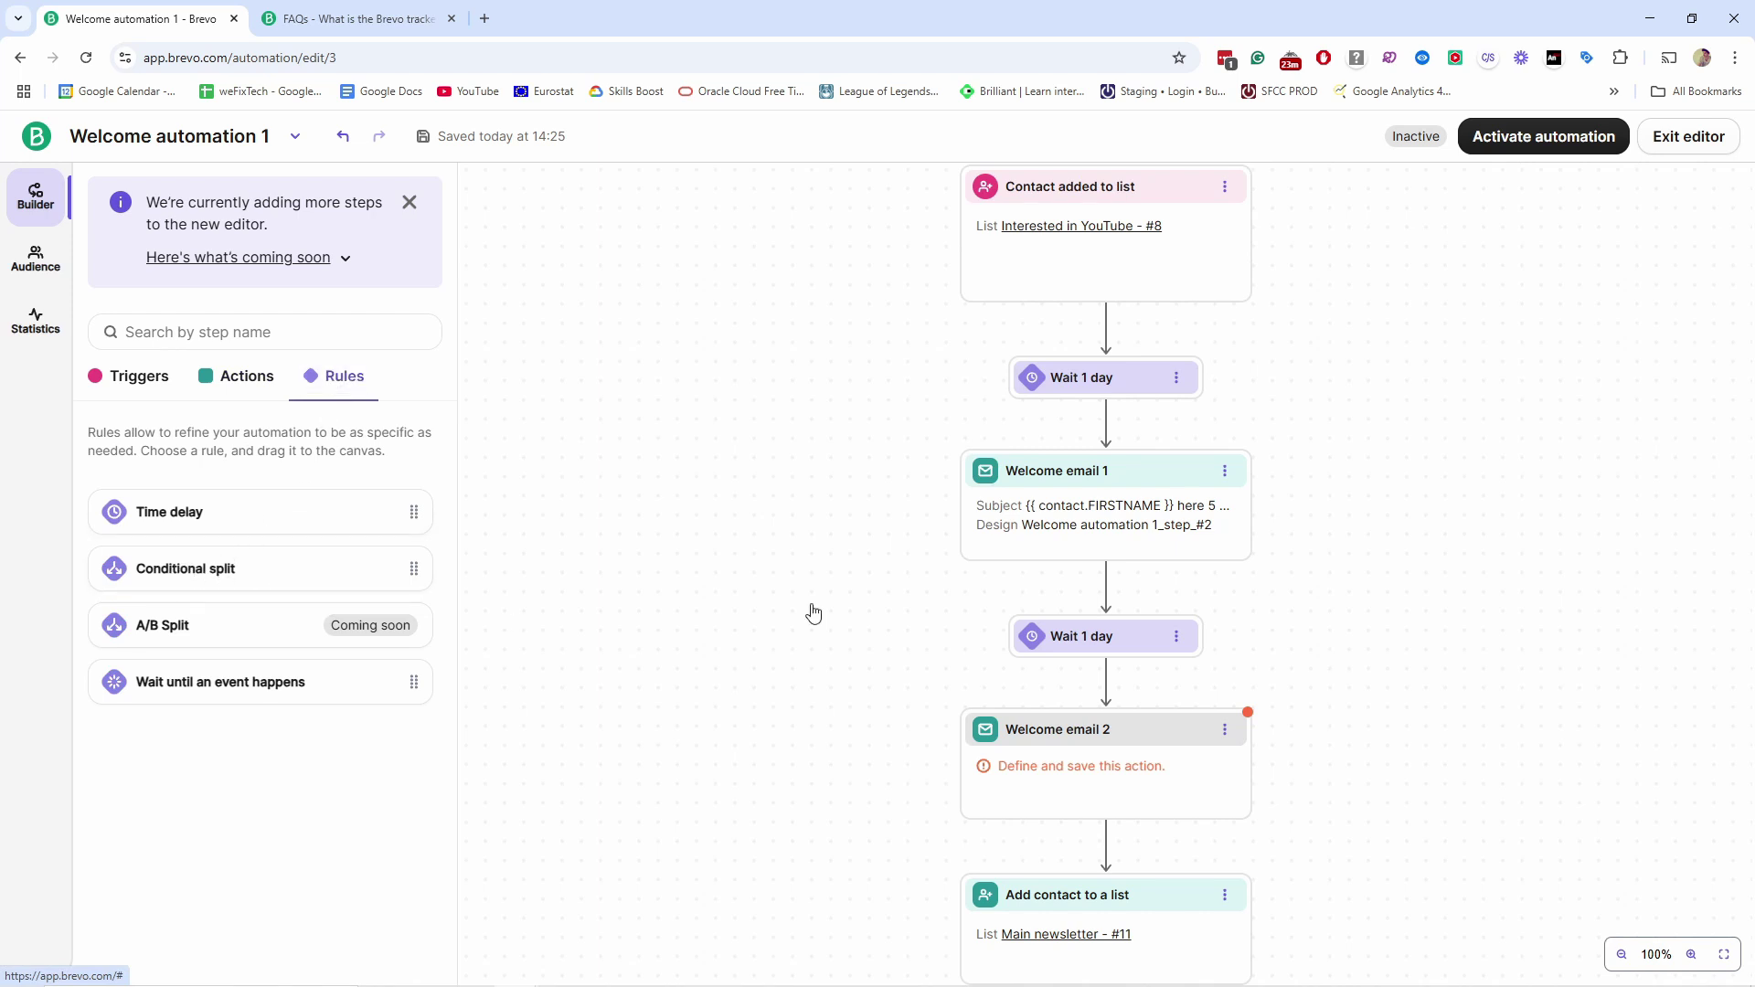
{"action": "scroll", "coordinate": [1264, 370], "scroll_direction": "up", "scroll_amount": 3}
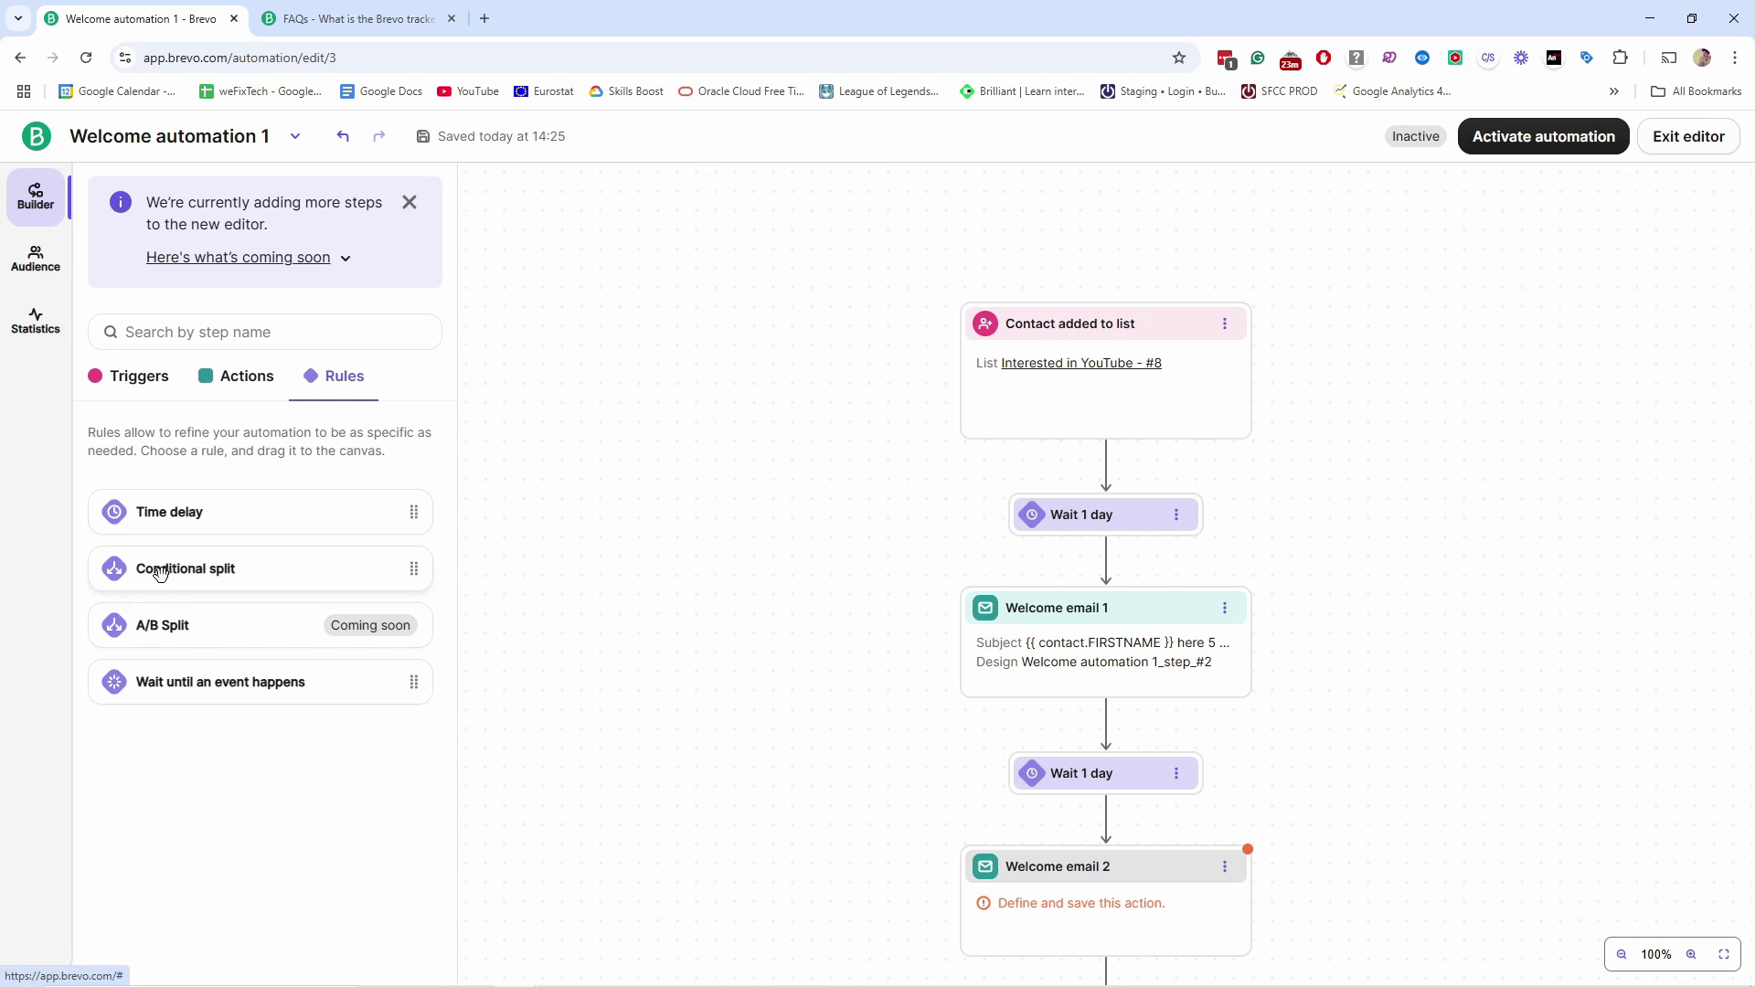
{"action": "left_click_drag", "start_coordinate": [160, 573], "coordinate": [1120, 569]}
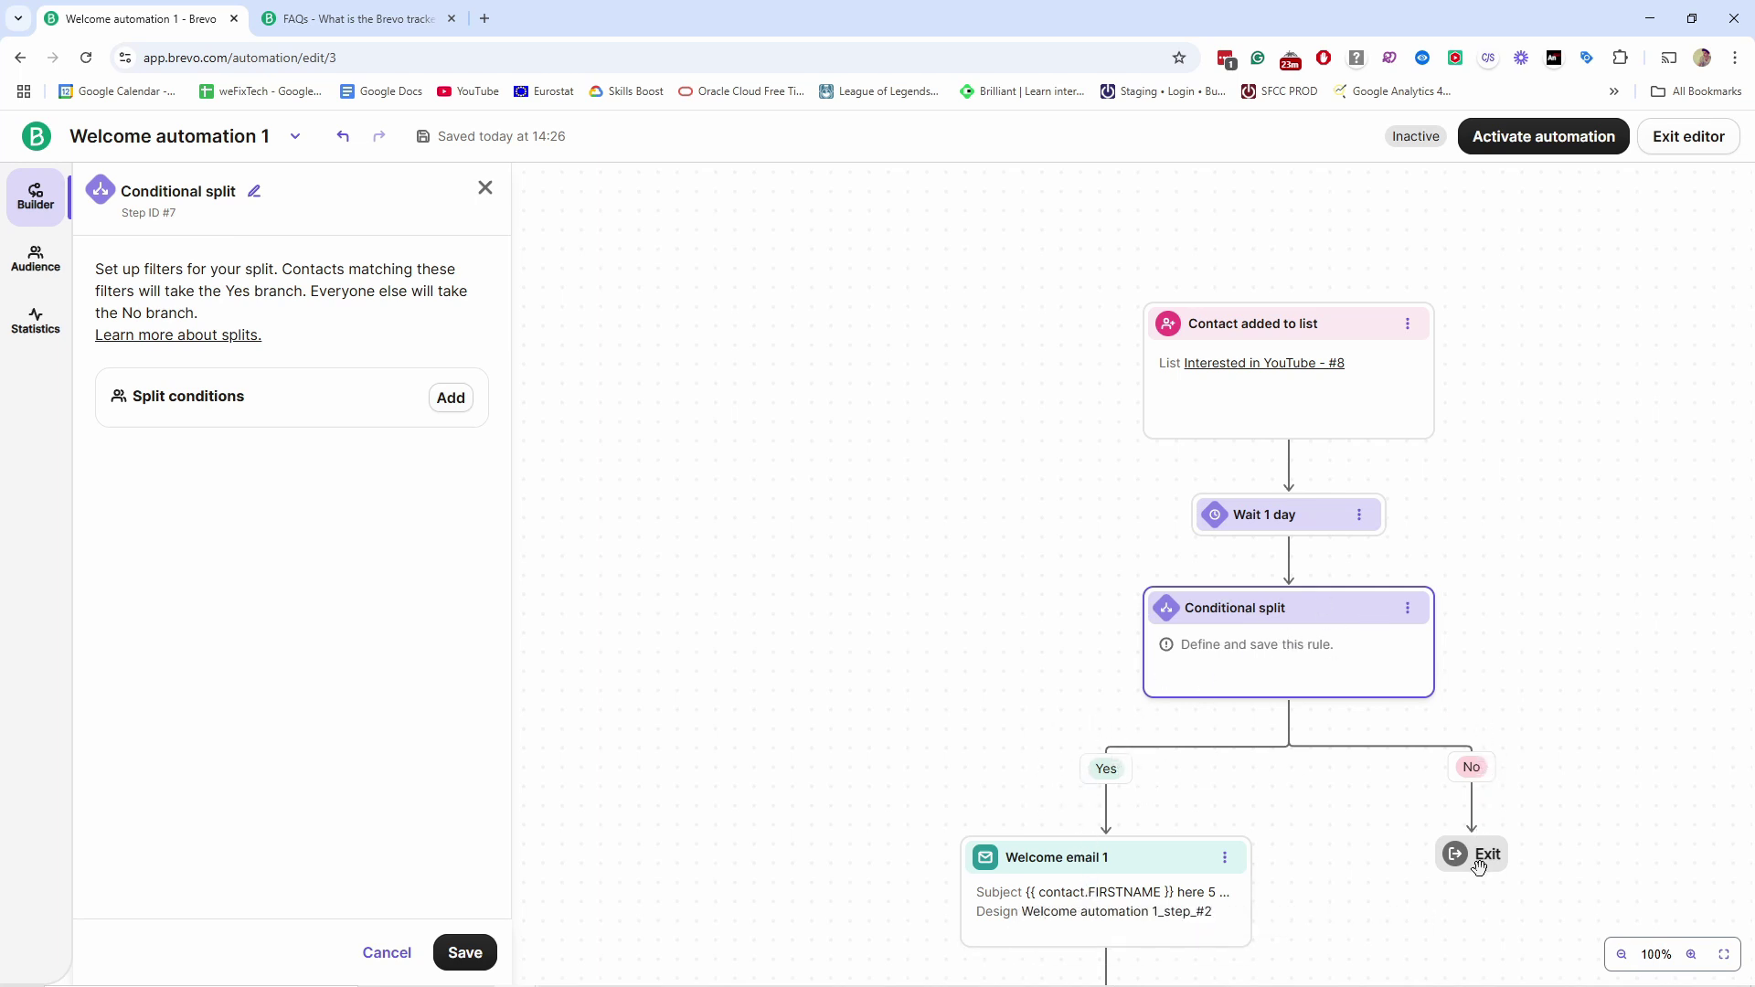
Give the split an Email condition: Link clicked in an email
{"action": "scroll", "coordinate": [1508, 731], "scroll_direction": "down", "scroll_amount": 2}
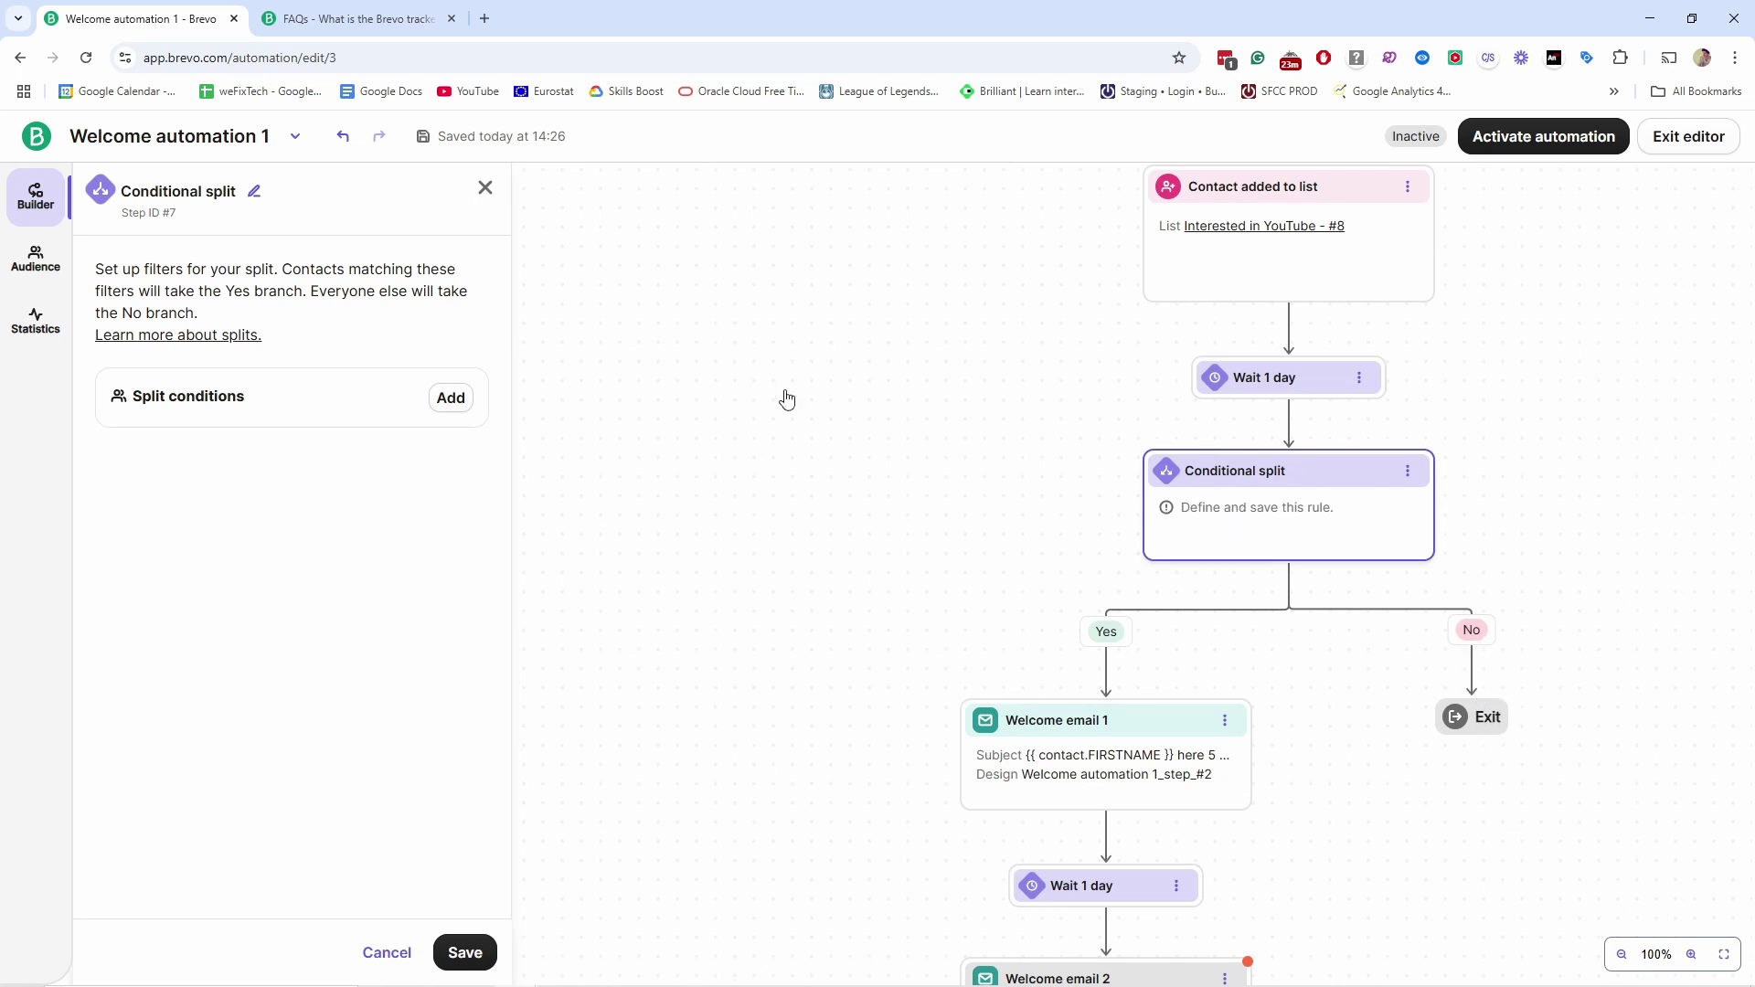
{"action": "left_click", "coordinate": [448, 399]}
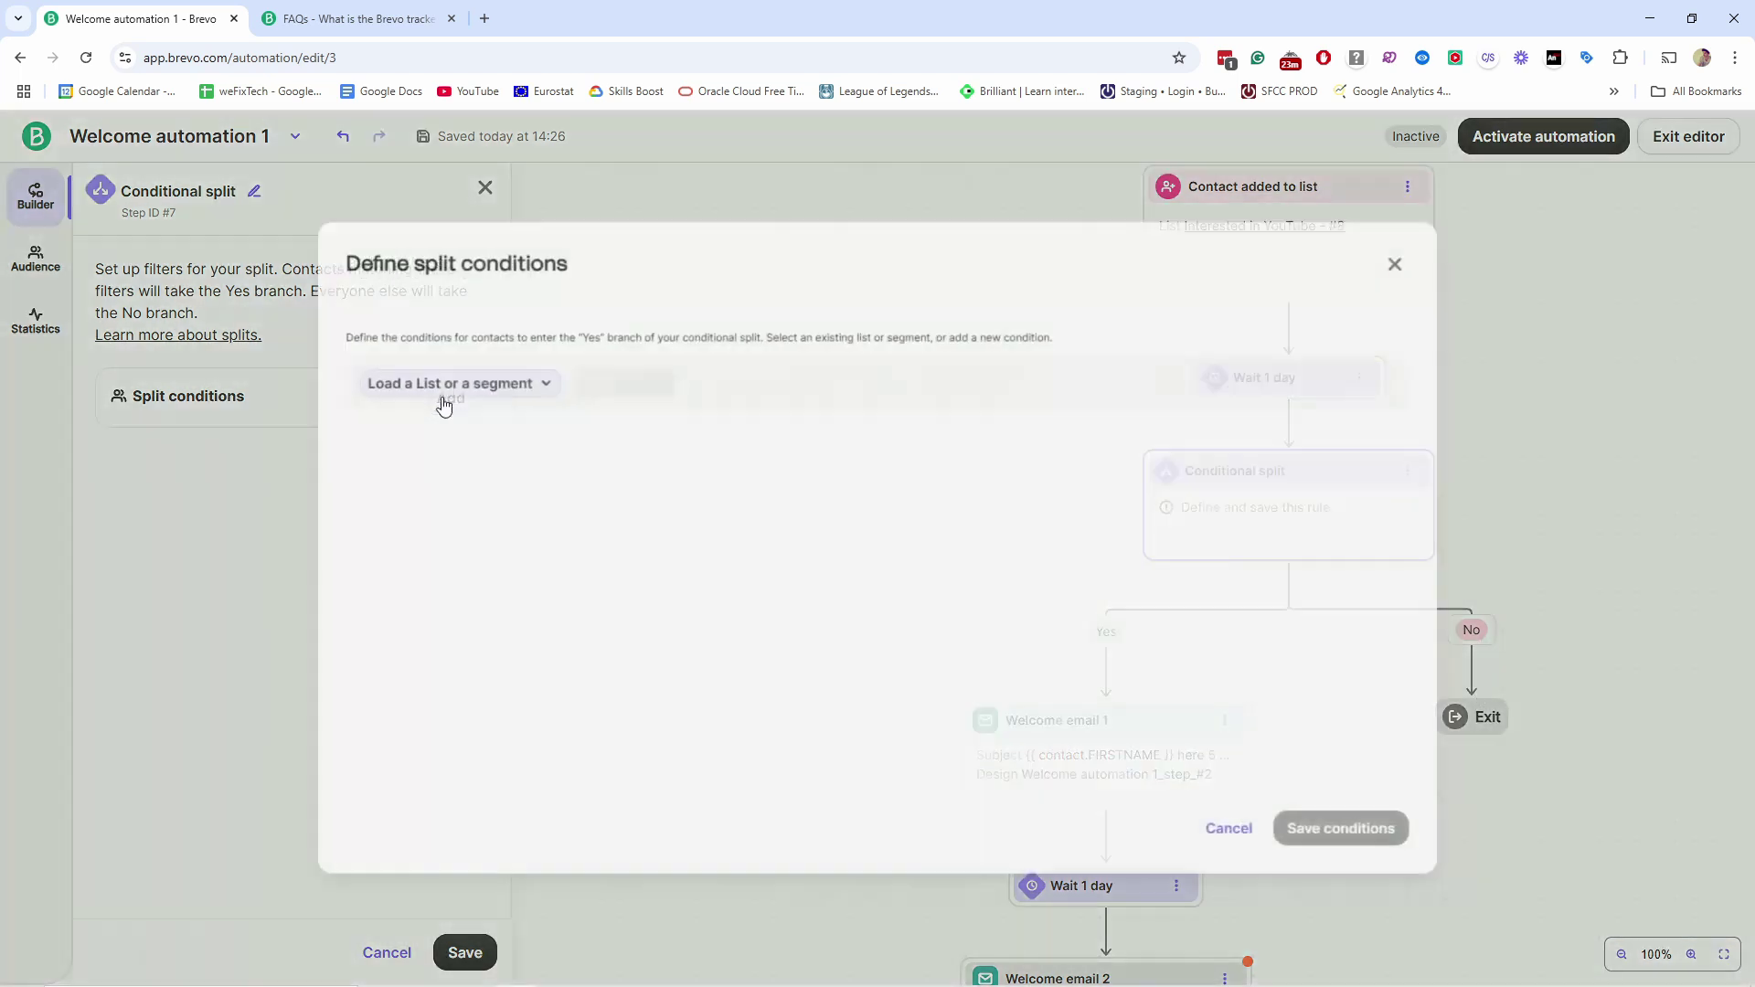
{"action": "left_click", "coordinate": [600, 378]}
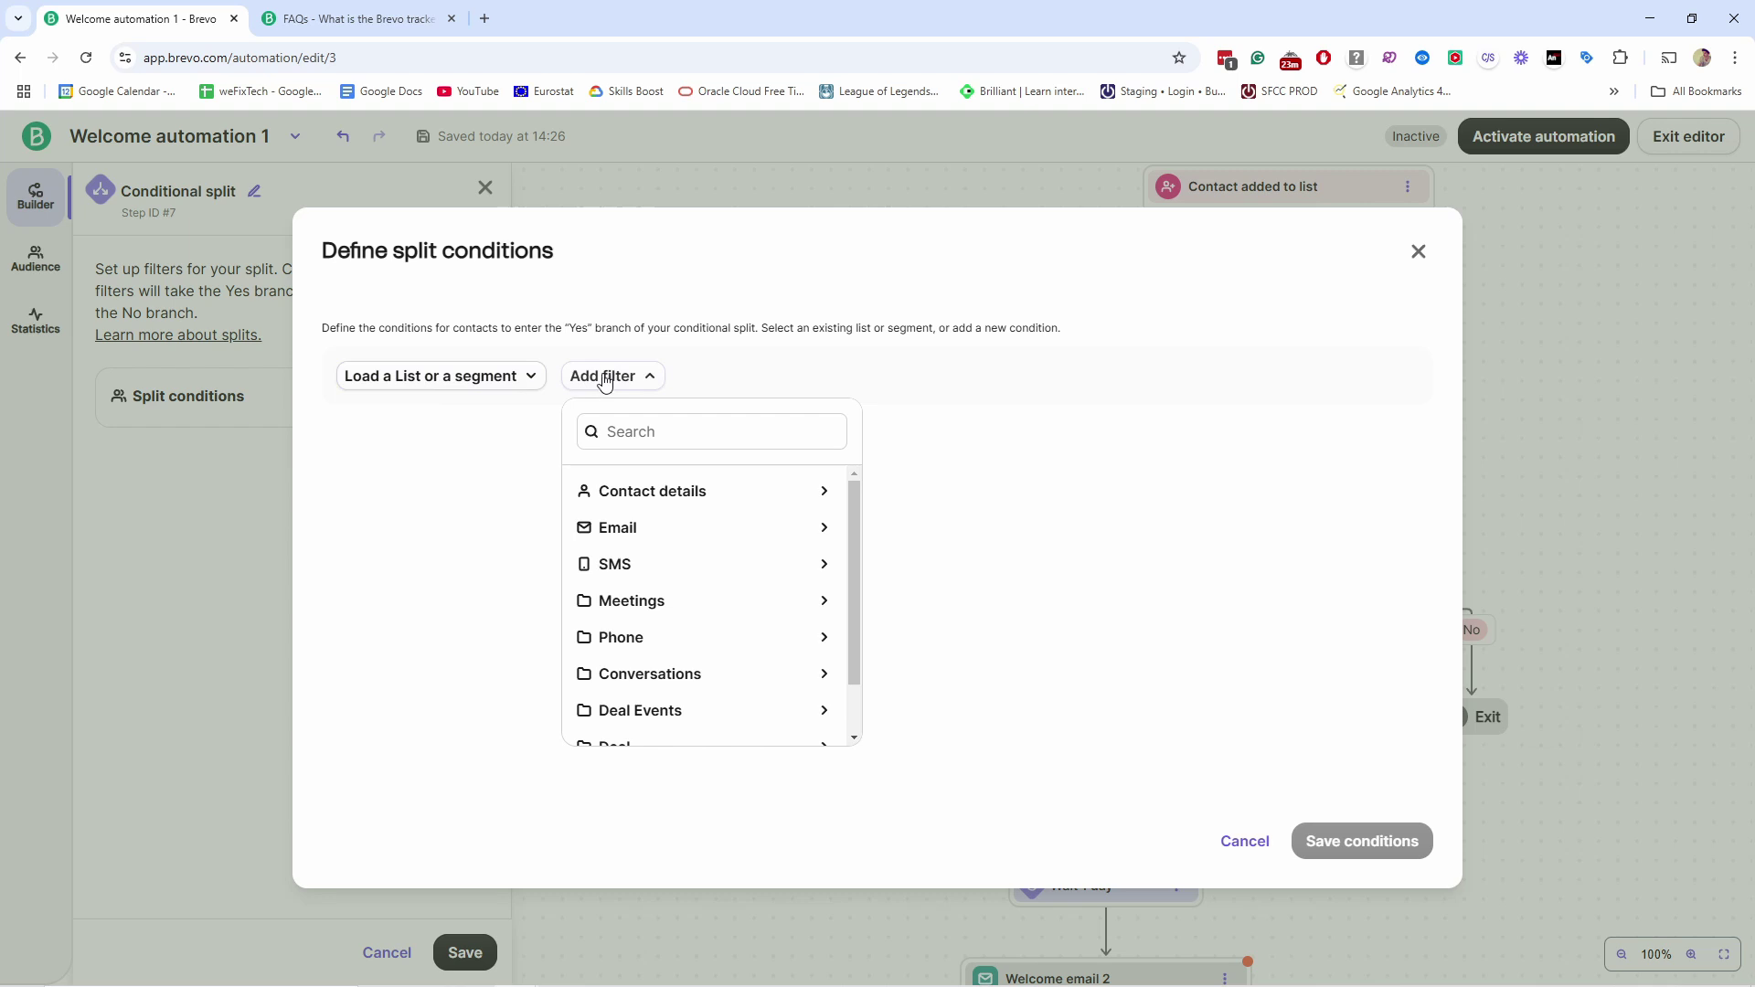
{"action": "left_click", "coordinate": [644, 540]}
{"action": "scroll", "coordinate": [654, 599], "scroll_direction": "down", "scroll_amount": 5}
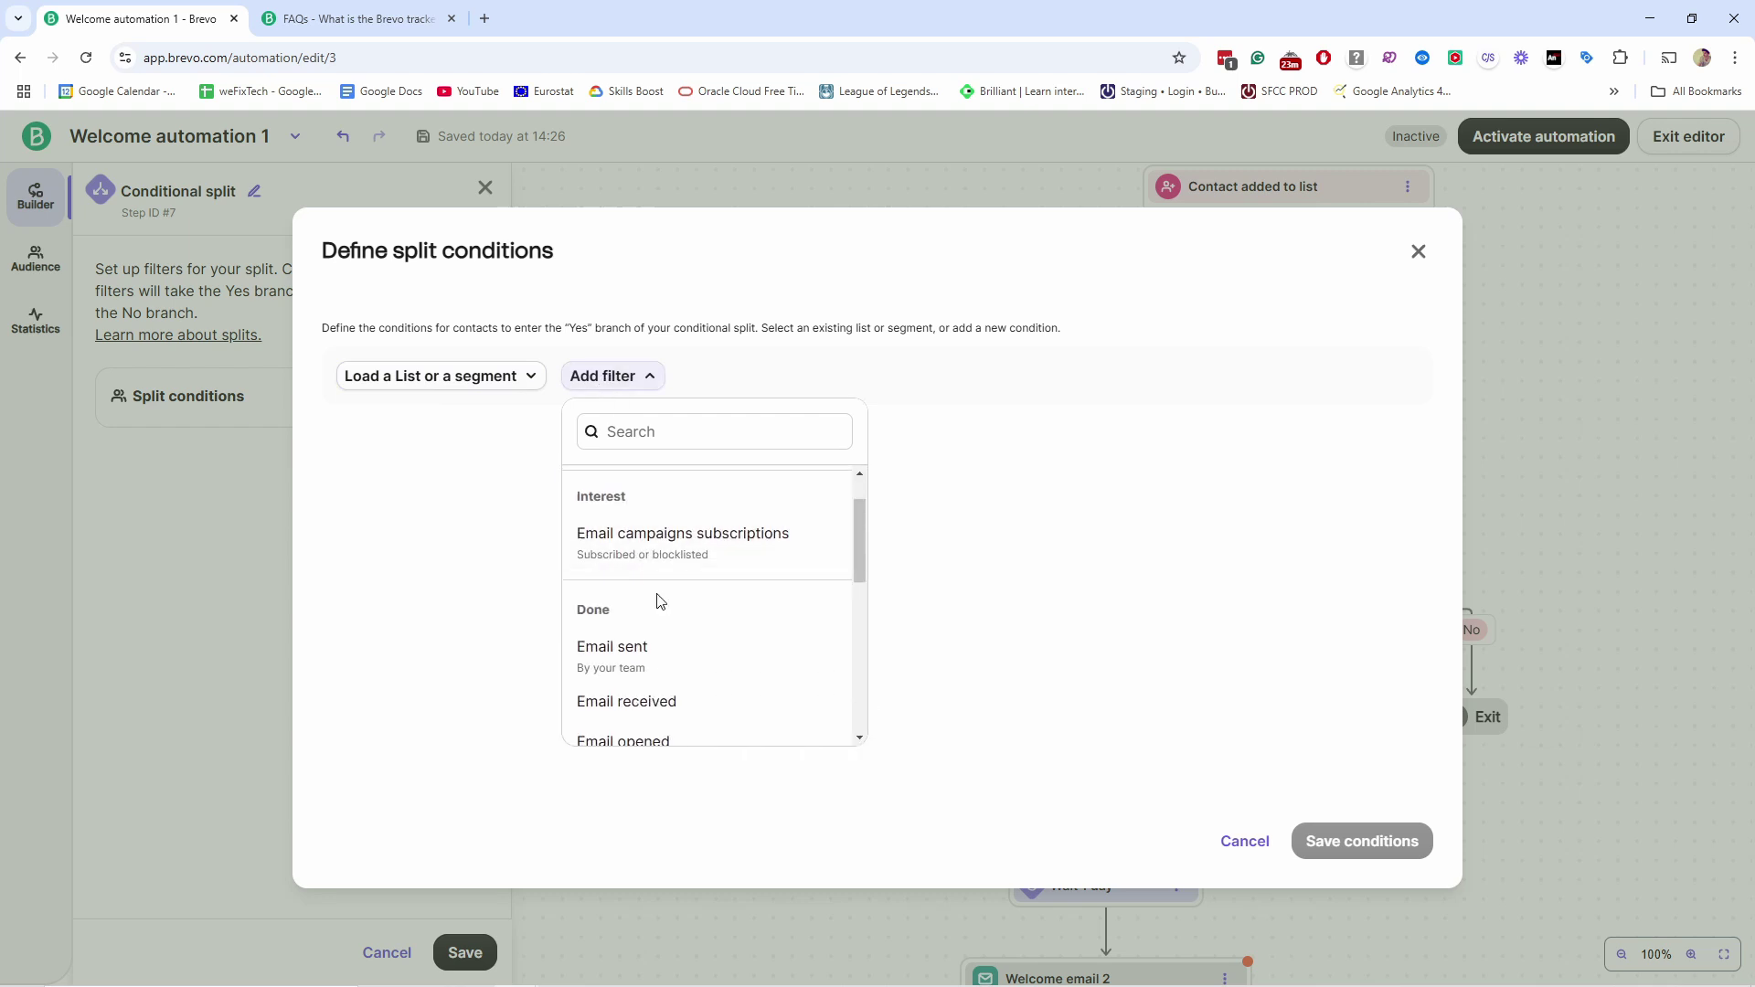
{"action": "scroll", "coordinate": [656, 548], "scroll_direction": "up", "scroll_amount": 1}
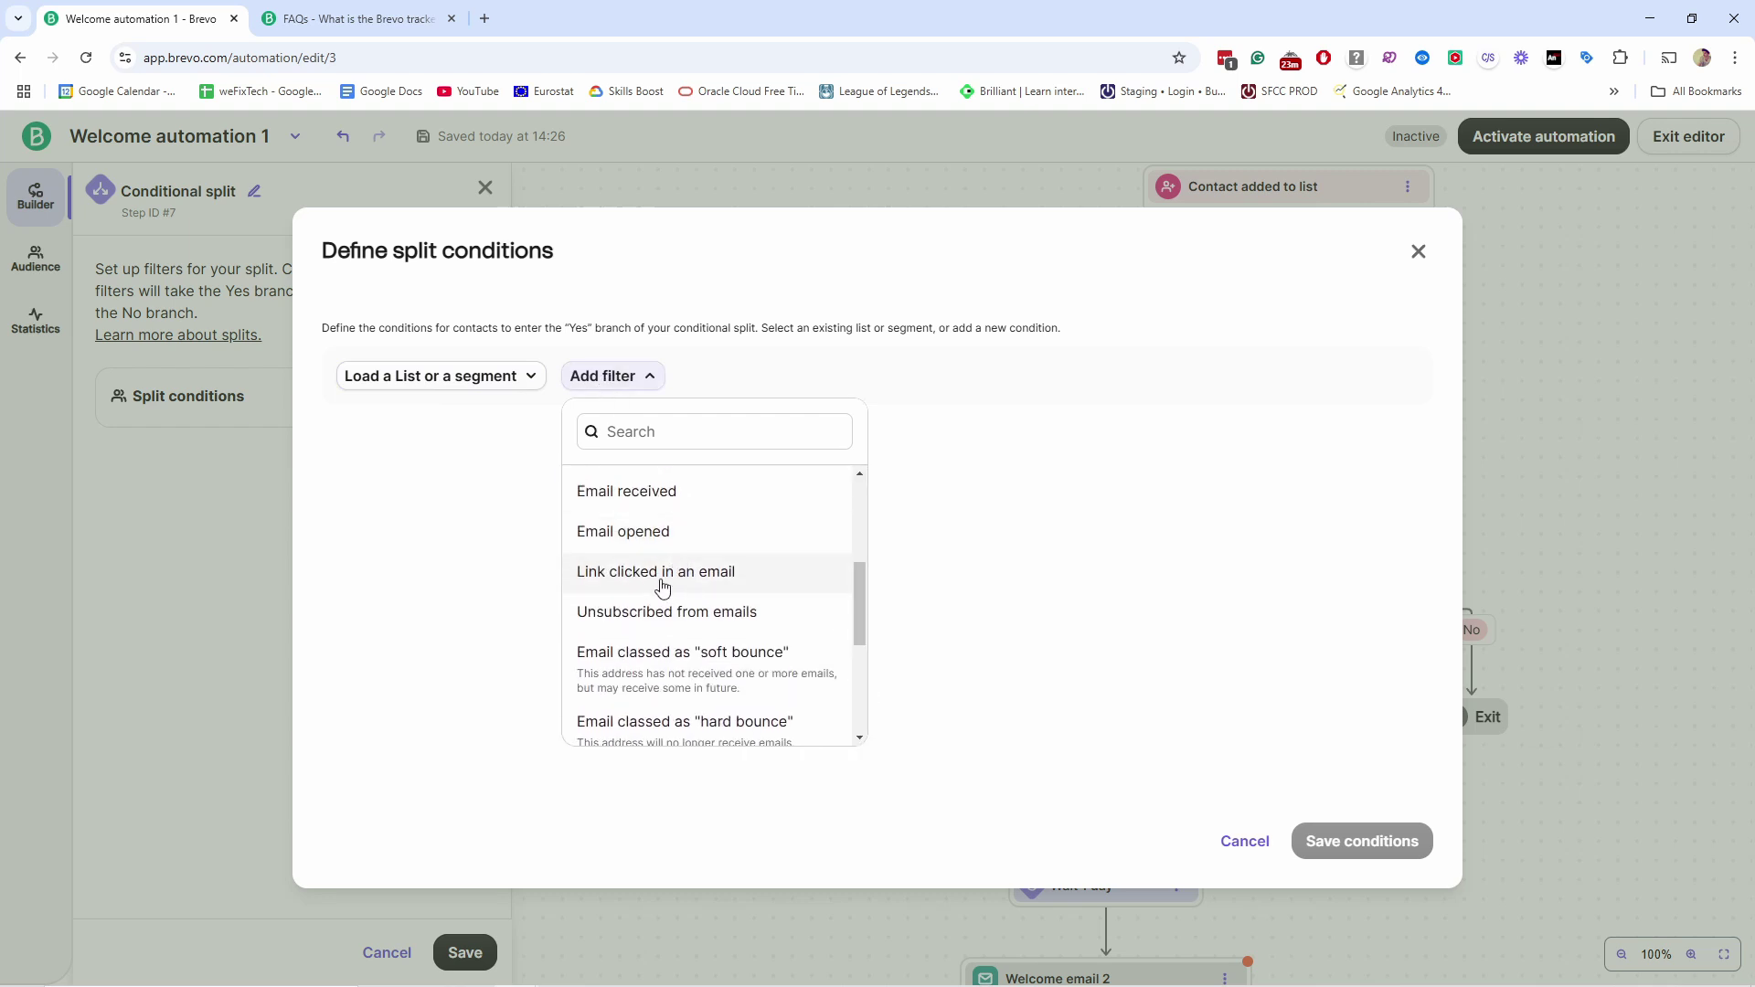
{"action": "left_click", "coordinate": [655, 575]}
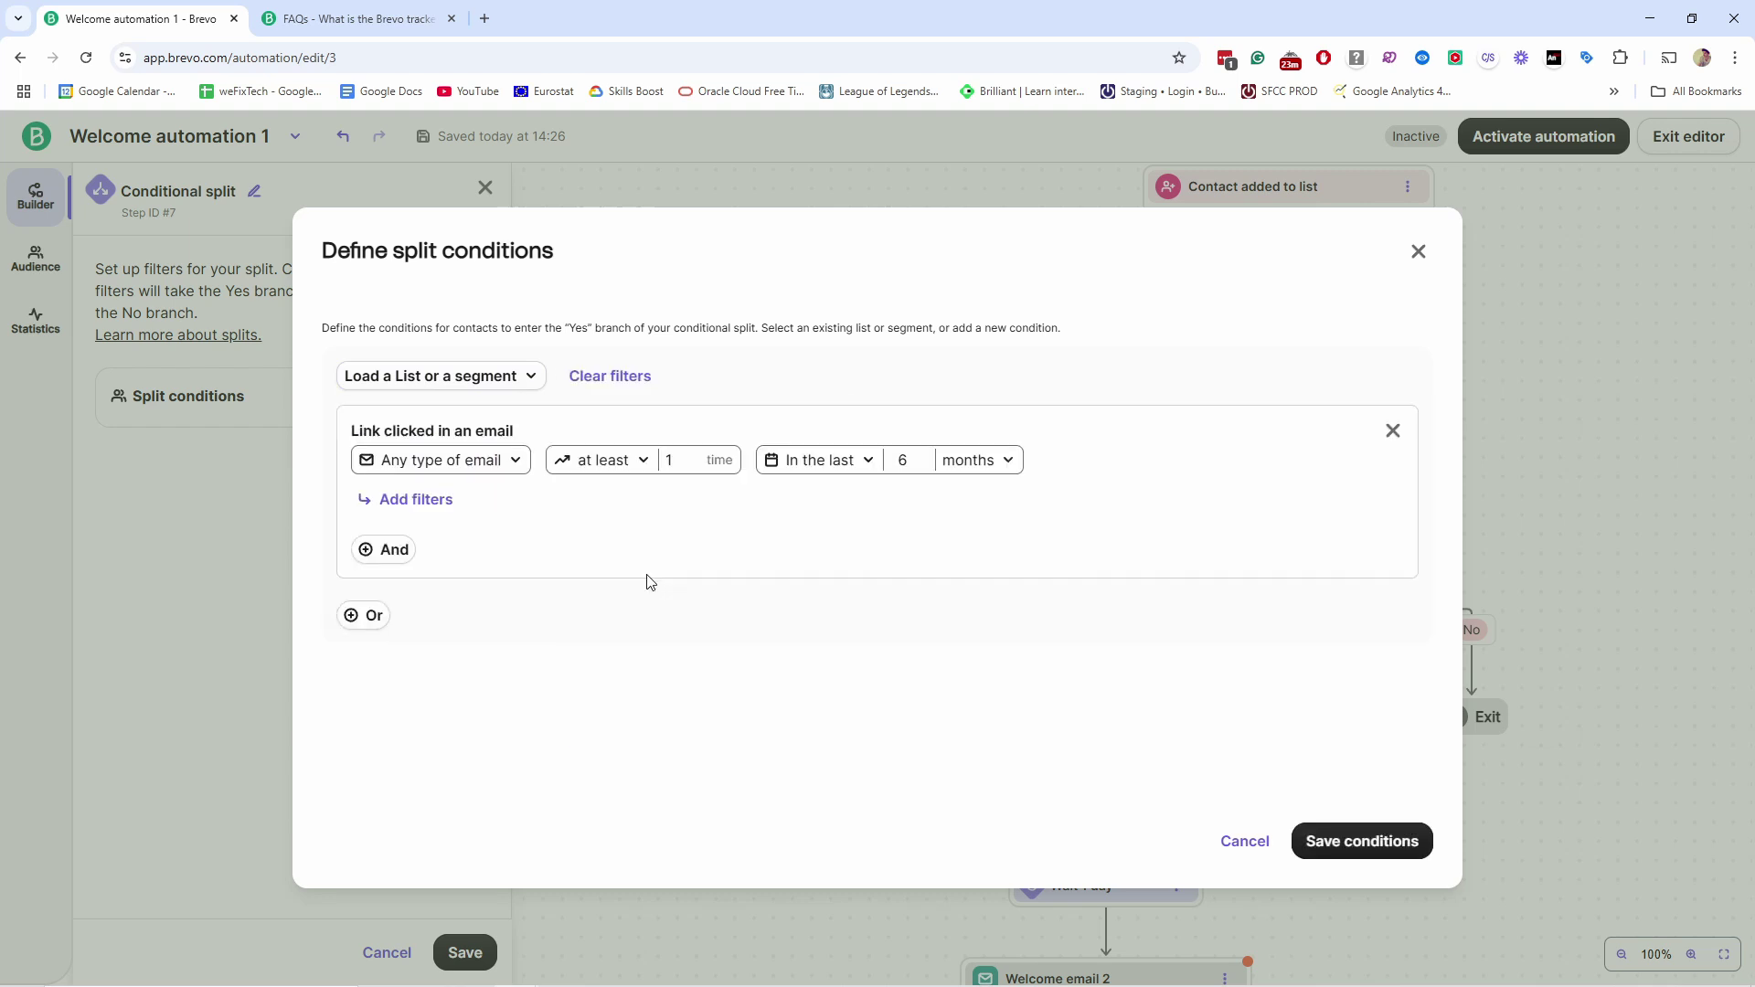
Limit it to the Default Template Double opt-in confirmation email by Email Name, then save
{"action": "left_click", "coordinate": [417, 502]}
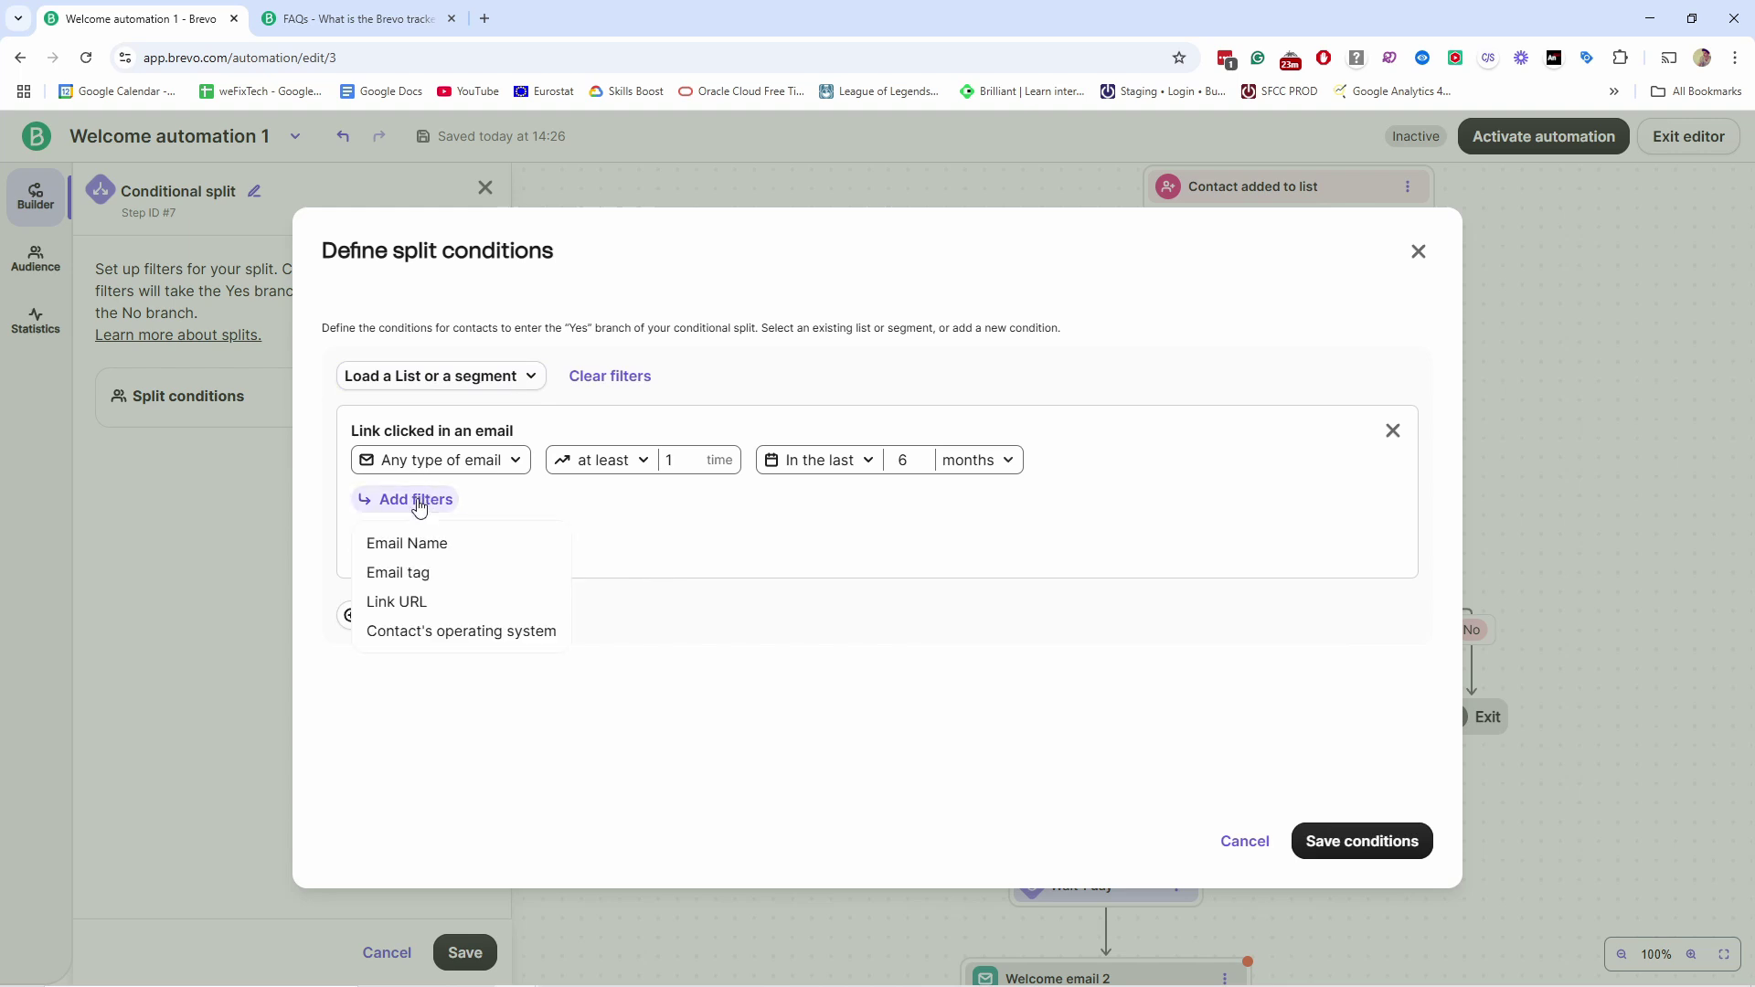
{"action": "left_click", "coordinate": [430, 547]}
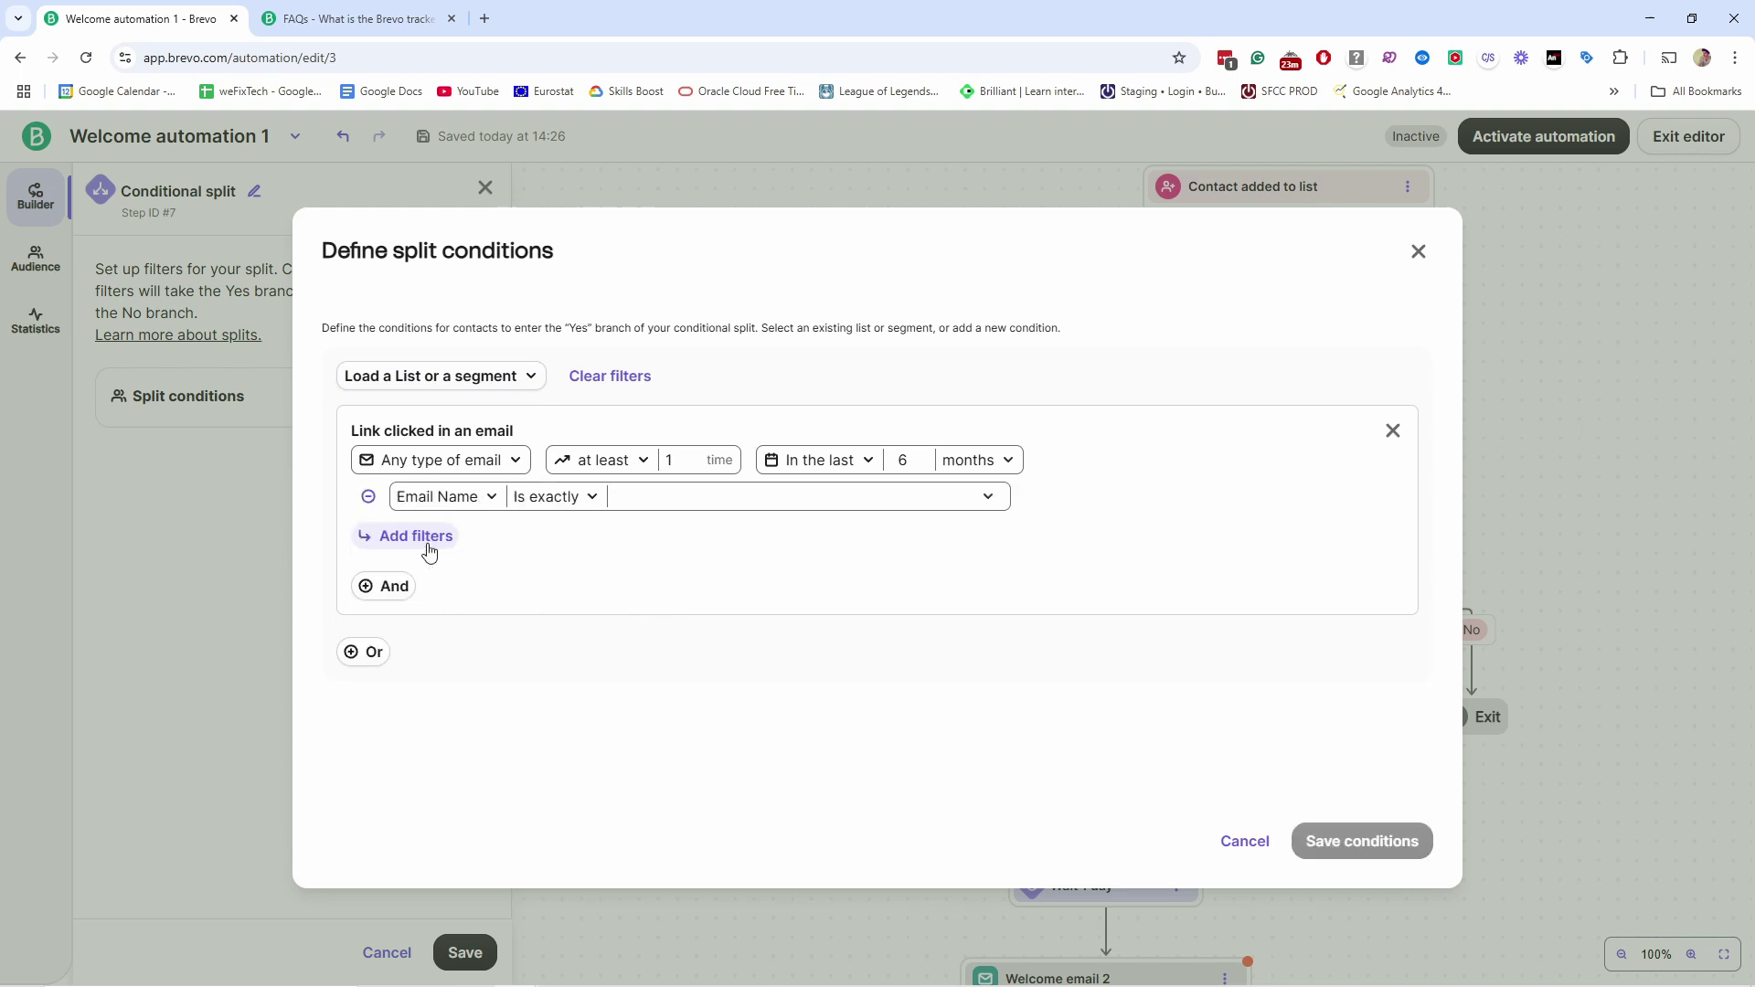
{"action": "left_click", "coordinate": [633, 508]}
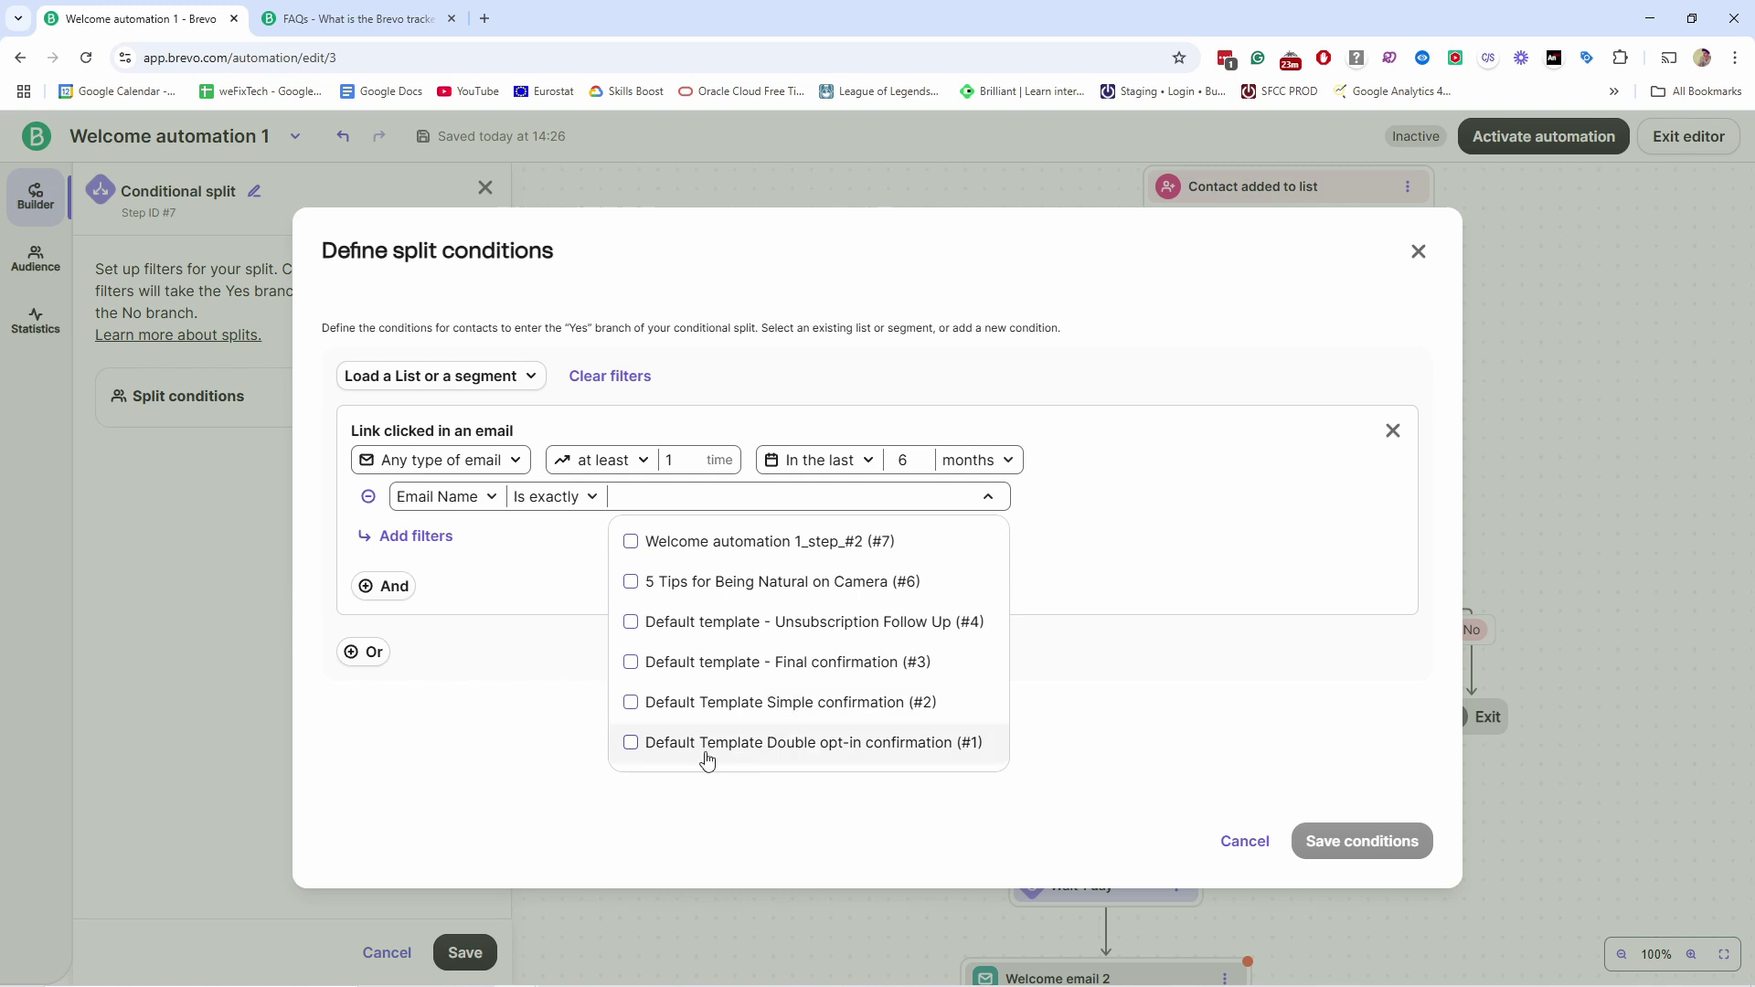
{"action": "left_click", "coordinate": [633, 744]}
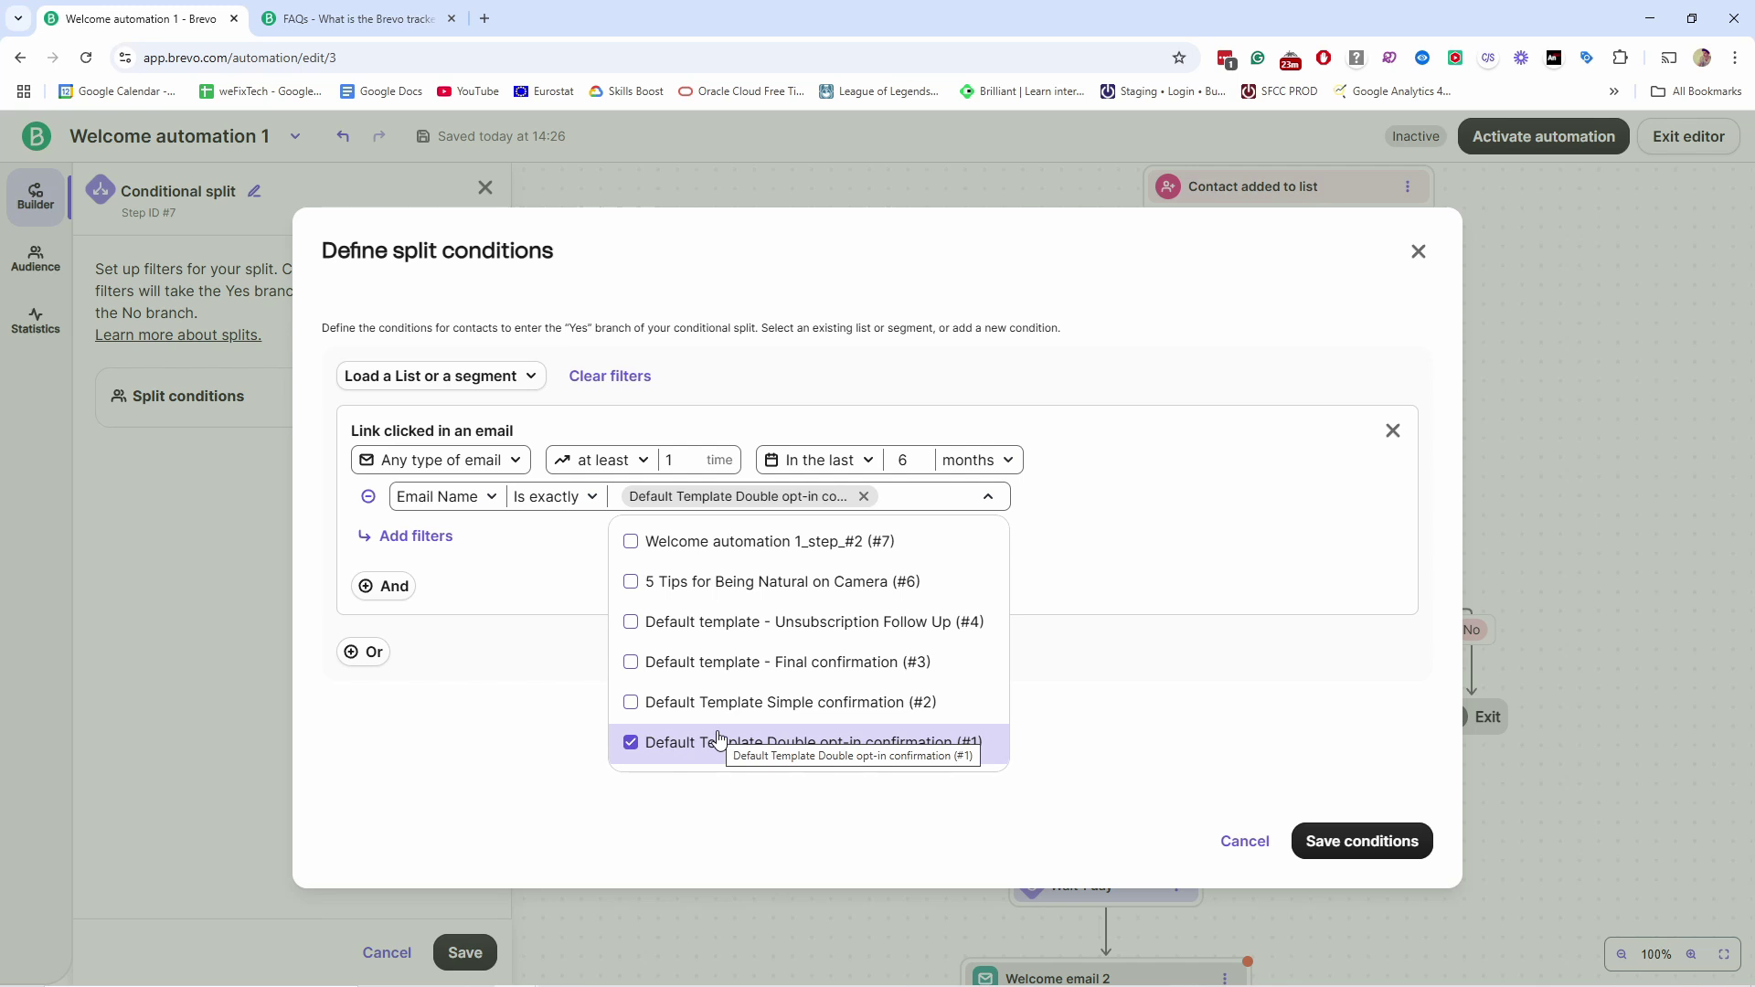
{"action": "left_click", "coordinate": [1125, 697]}
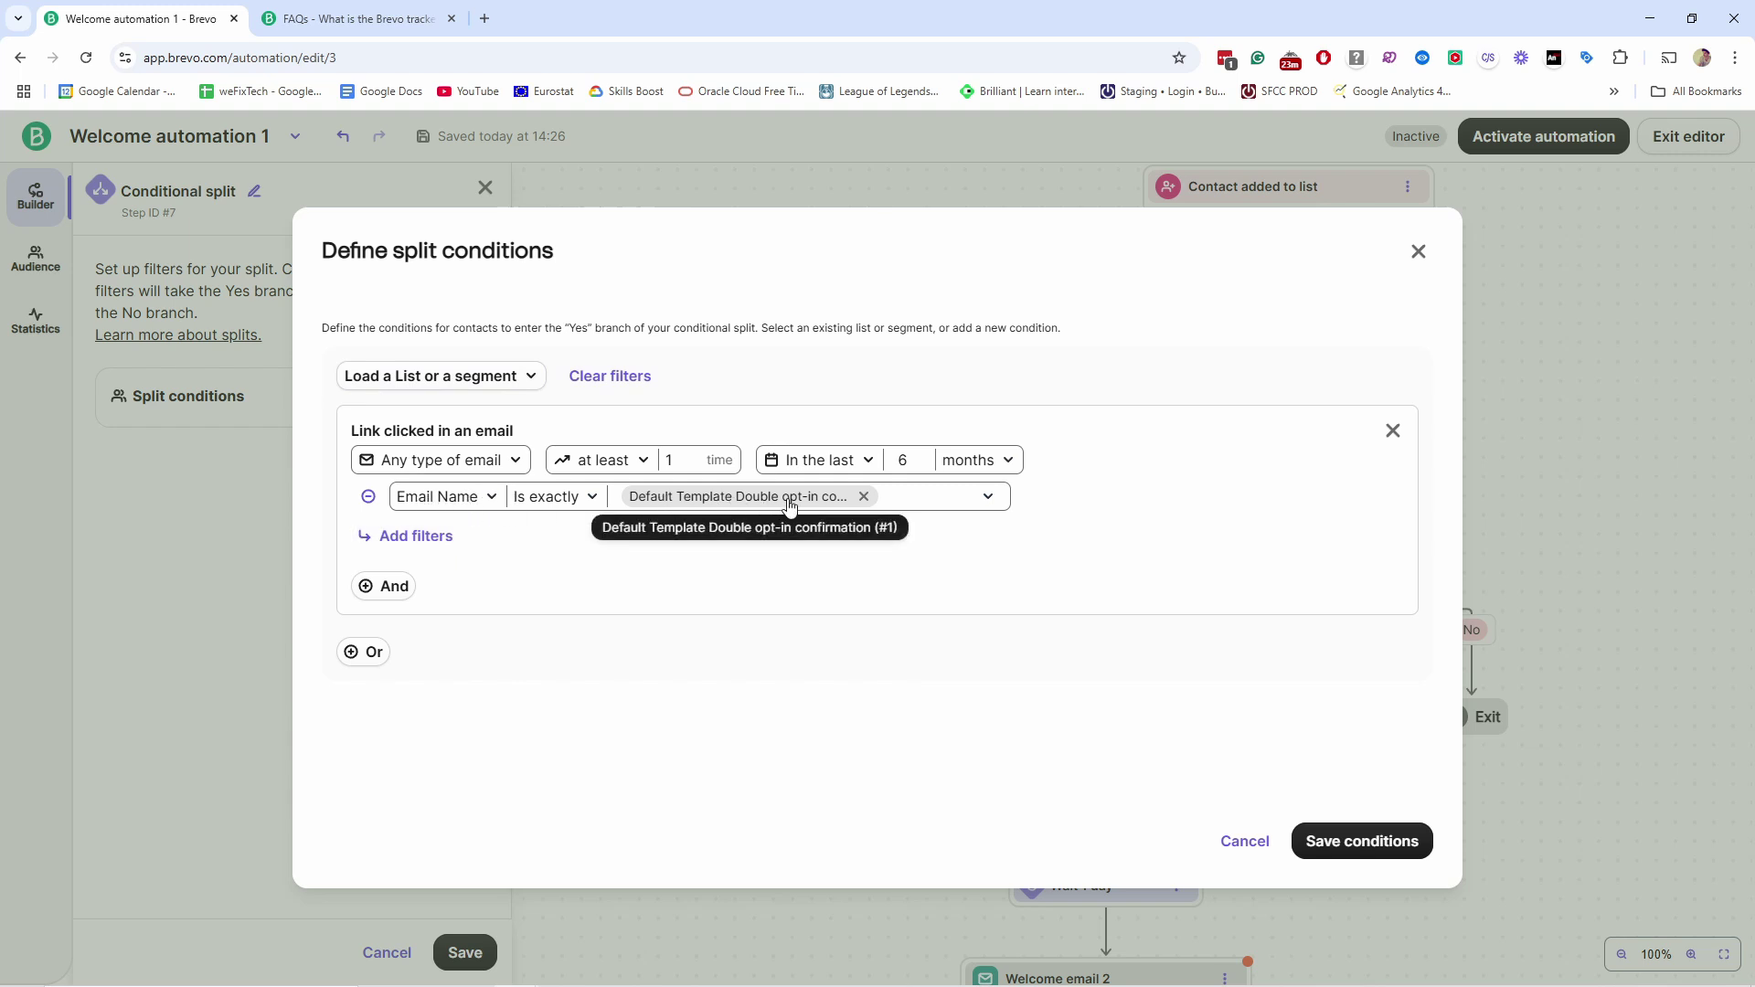
{"action": "left_click", "coordinate": [1352, 845]}
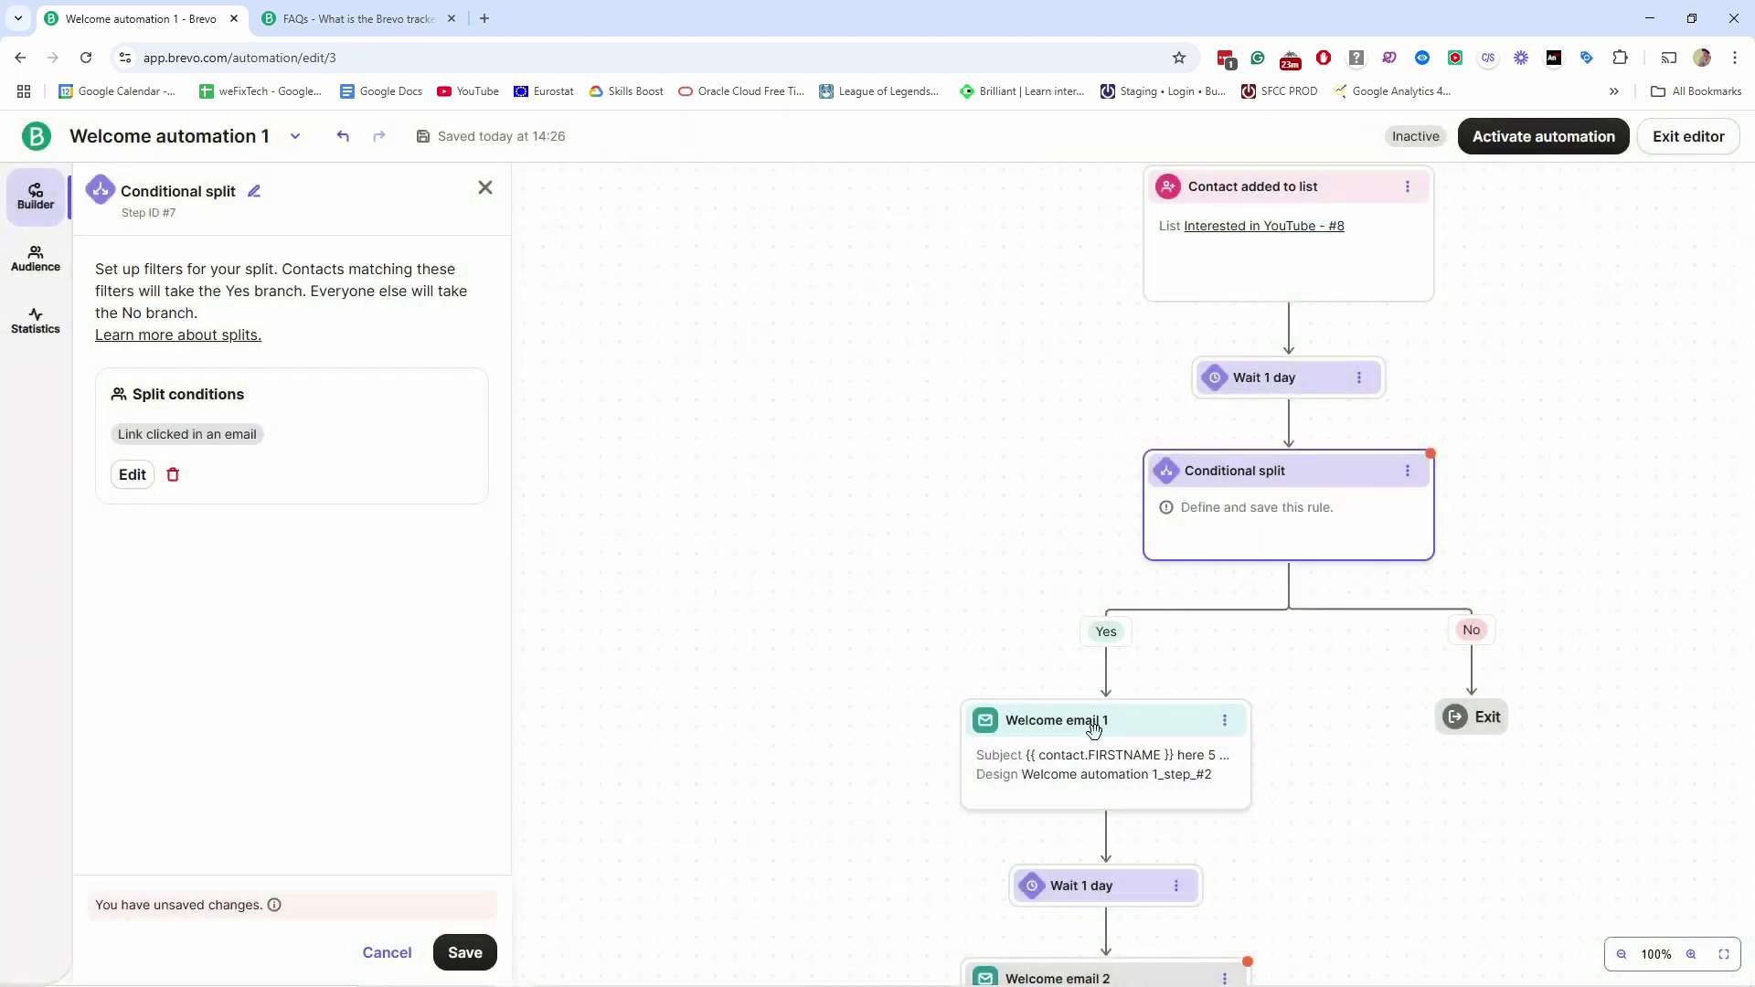
{"action": "scroll", "coordinate": [1097, 729], "scroll_direction": "down", "scroll_amount": 1}
{"action": "scroll", "coordinate": [1096, 728], "scroll_direction": "up", "scroll_amount": 1}
{"action": "scroll", "coordinate": [1467, 686], "scroll_direction": "down", "scroll_amount": 1}
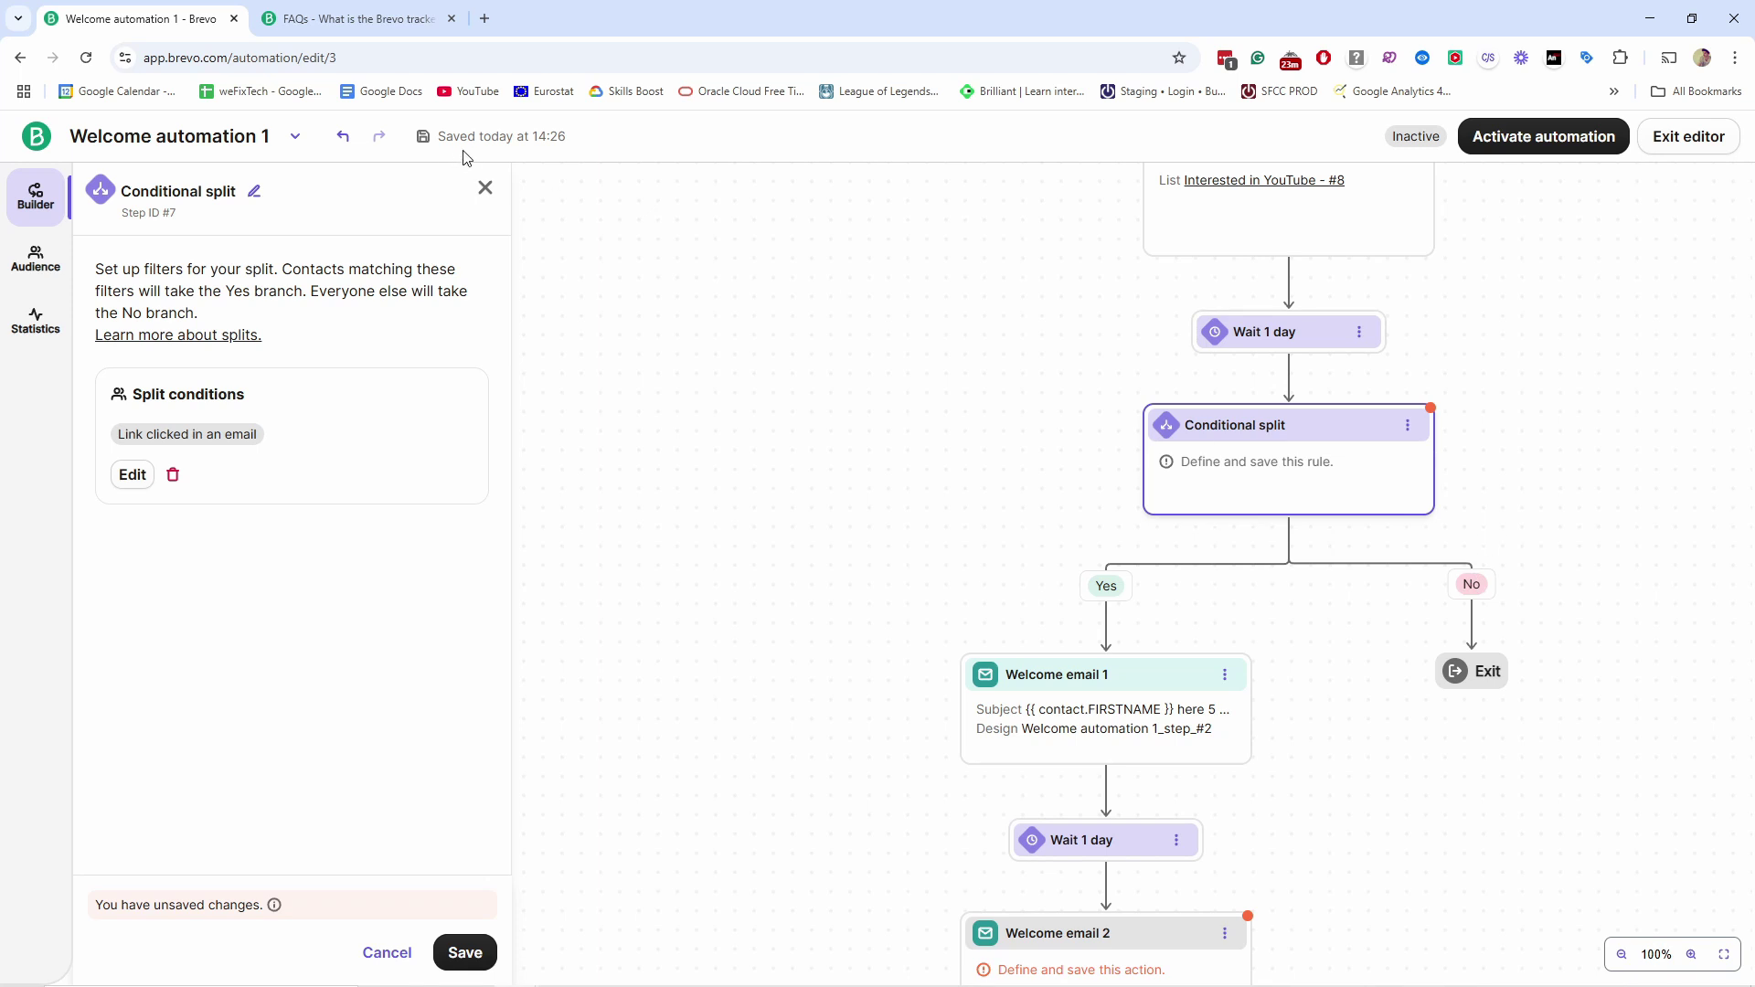
{"action": "left_click", "coordinate": [465, 952]}
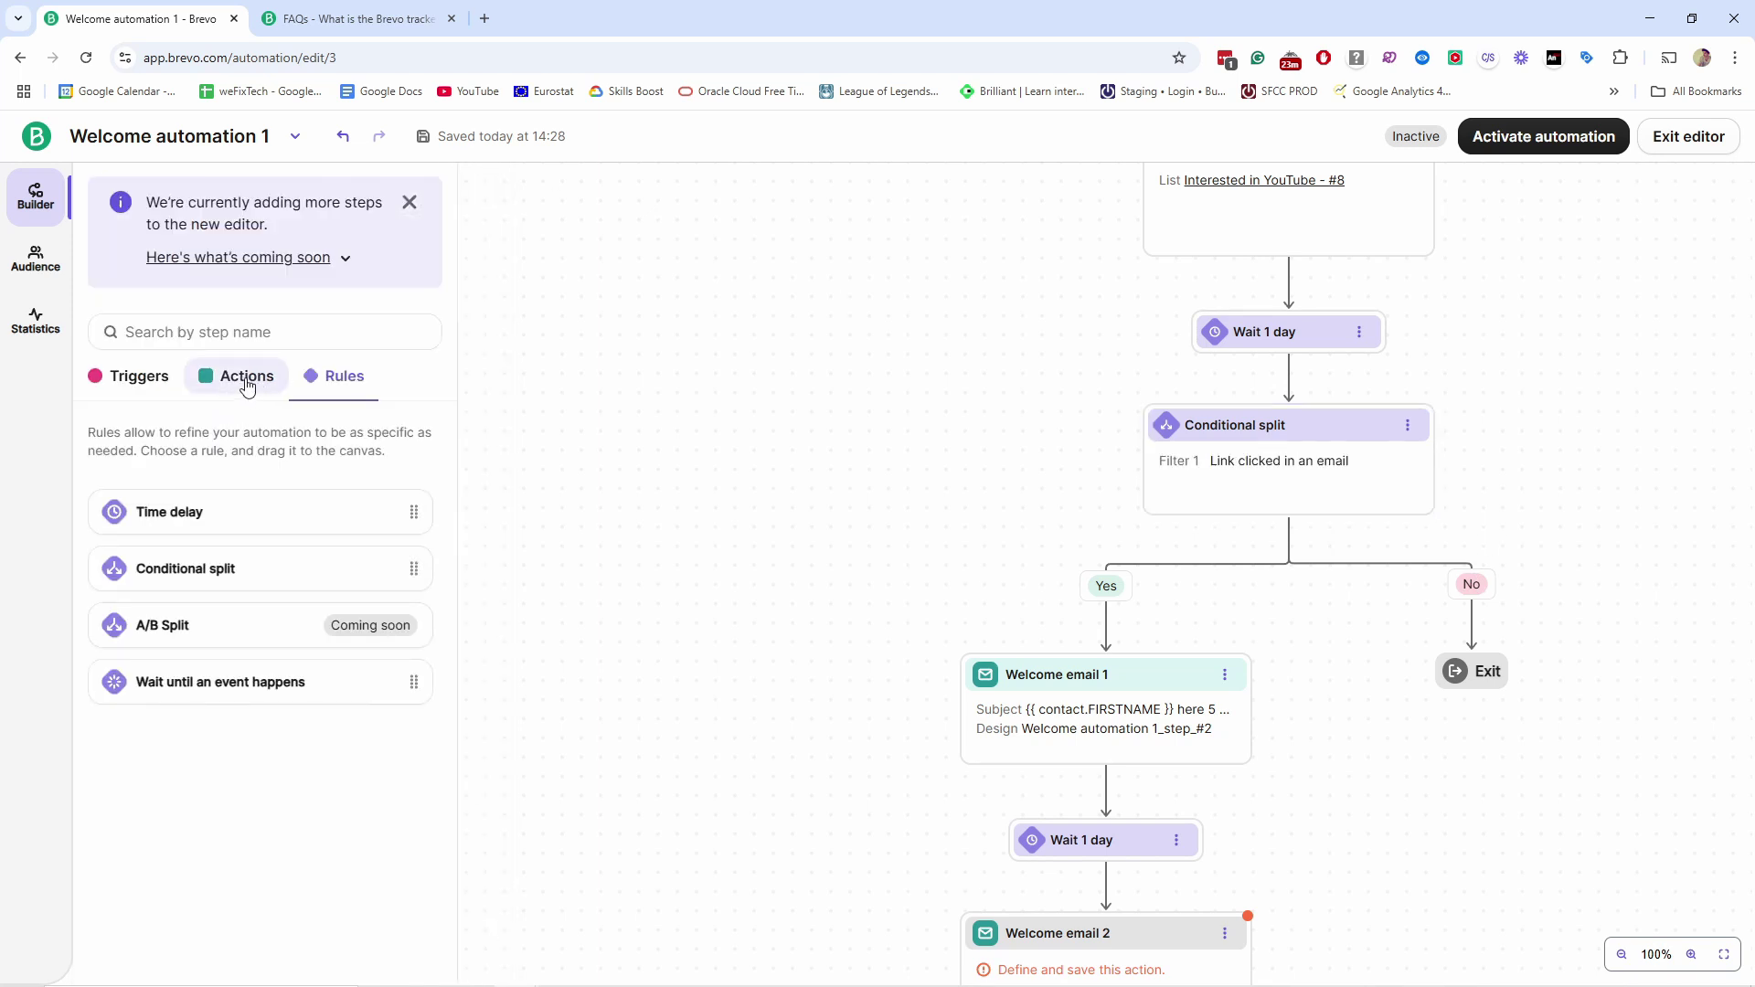
{"action": "left_click", "coordinate": [243, 382]}
{"action": "scroll", "coordinate": [281, 477], "scroll_direction": "down", "scroll_amount": 4}
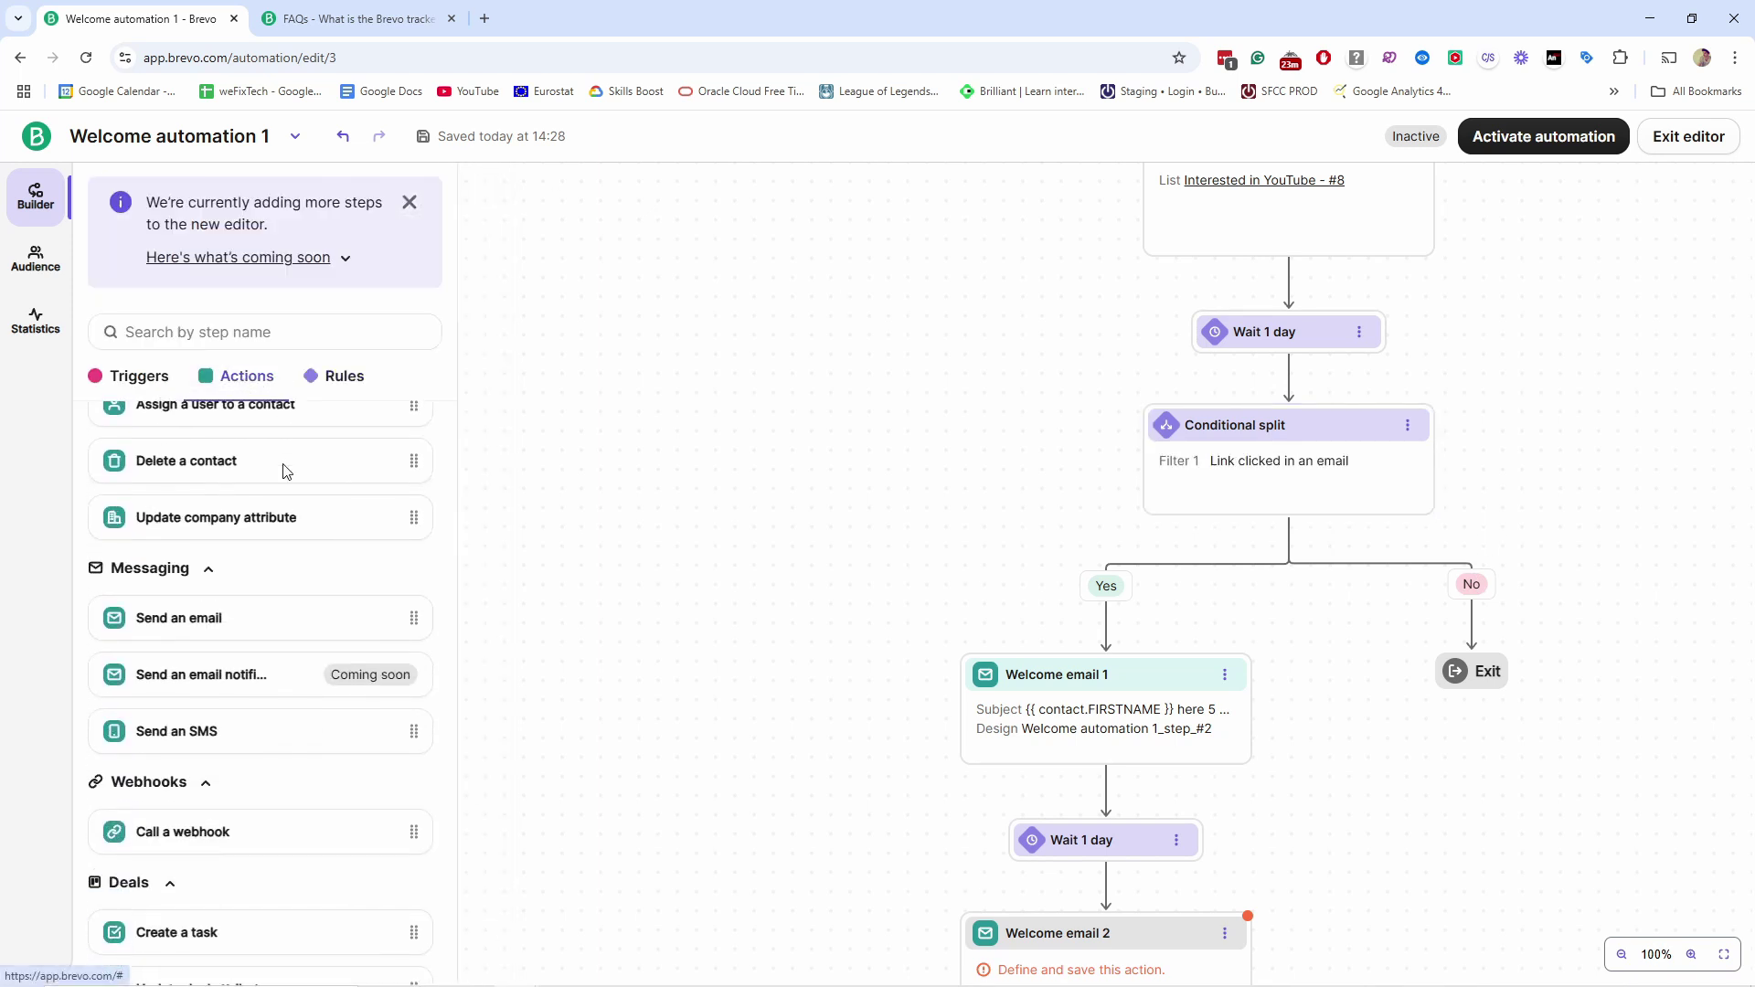
{"action": "left_click_drag", "start_coordinate": [195, 631], "coordinate": [1471, 631]}
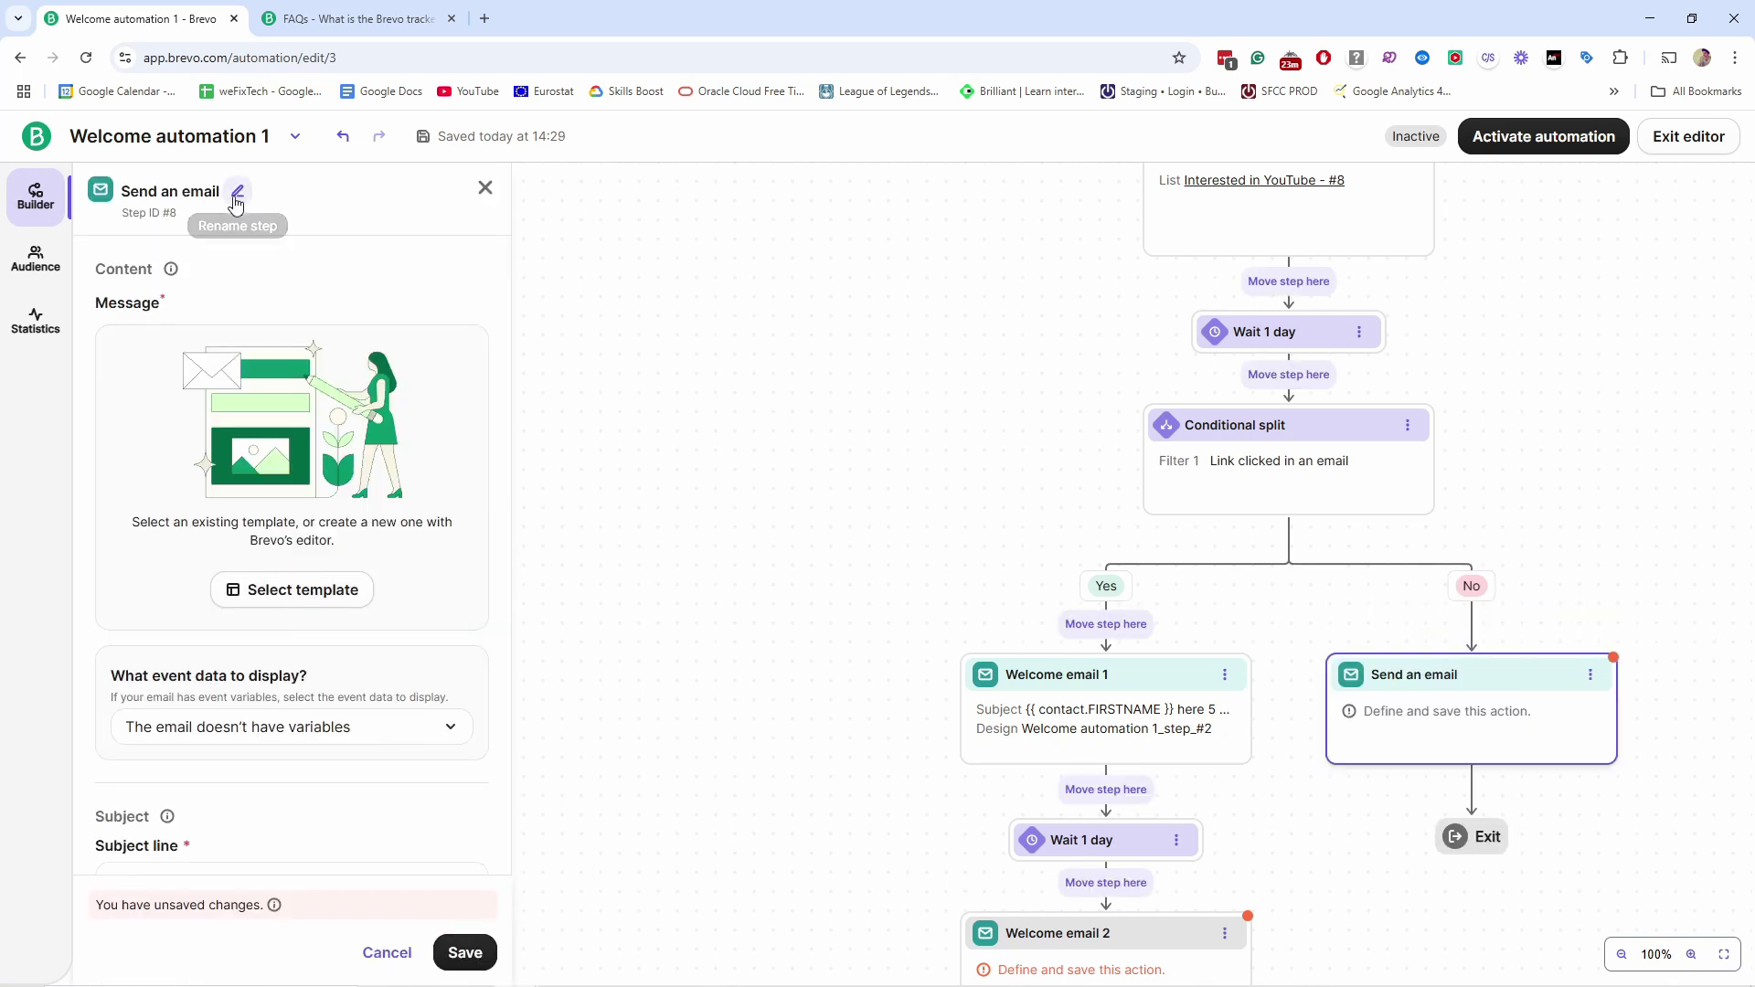
{"action": "left_click", "coordinate": [235, 189]}
{"action": "key", "text": "ctrl+a"}
{"action": "type", "text": "Freebie reminder"}
{"action": "left_click", "coordinate": [430, 194]}
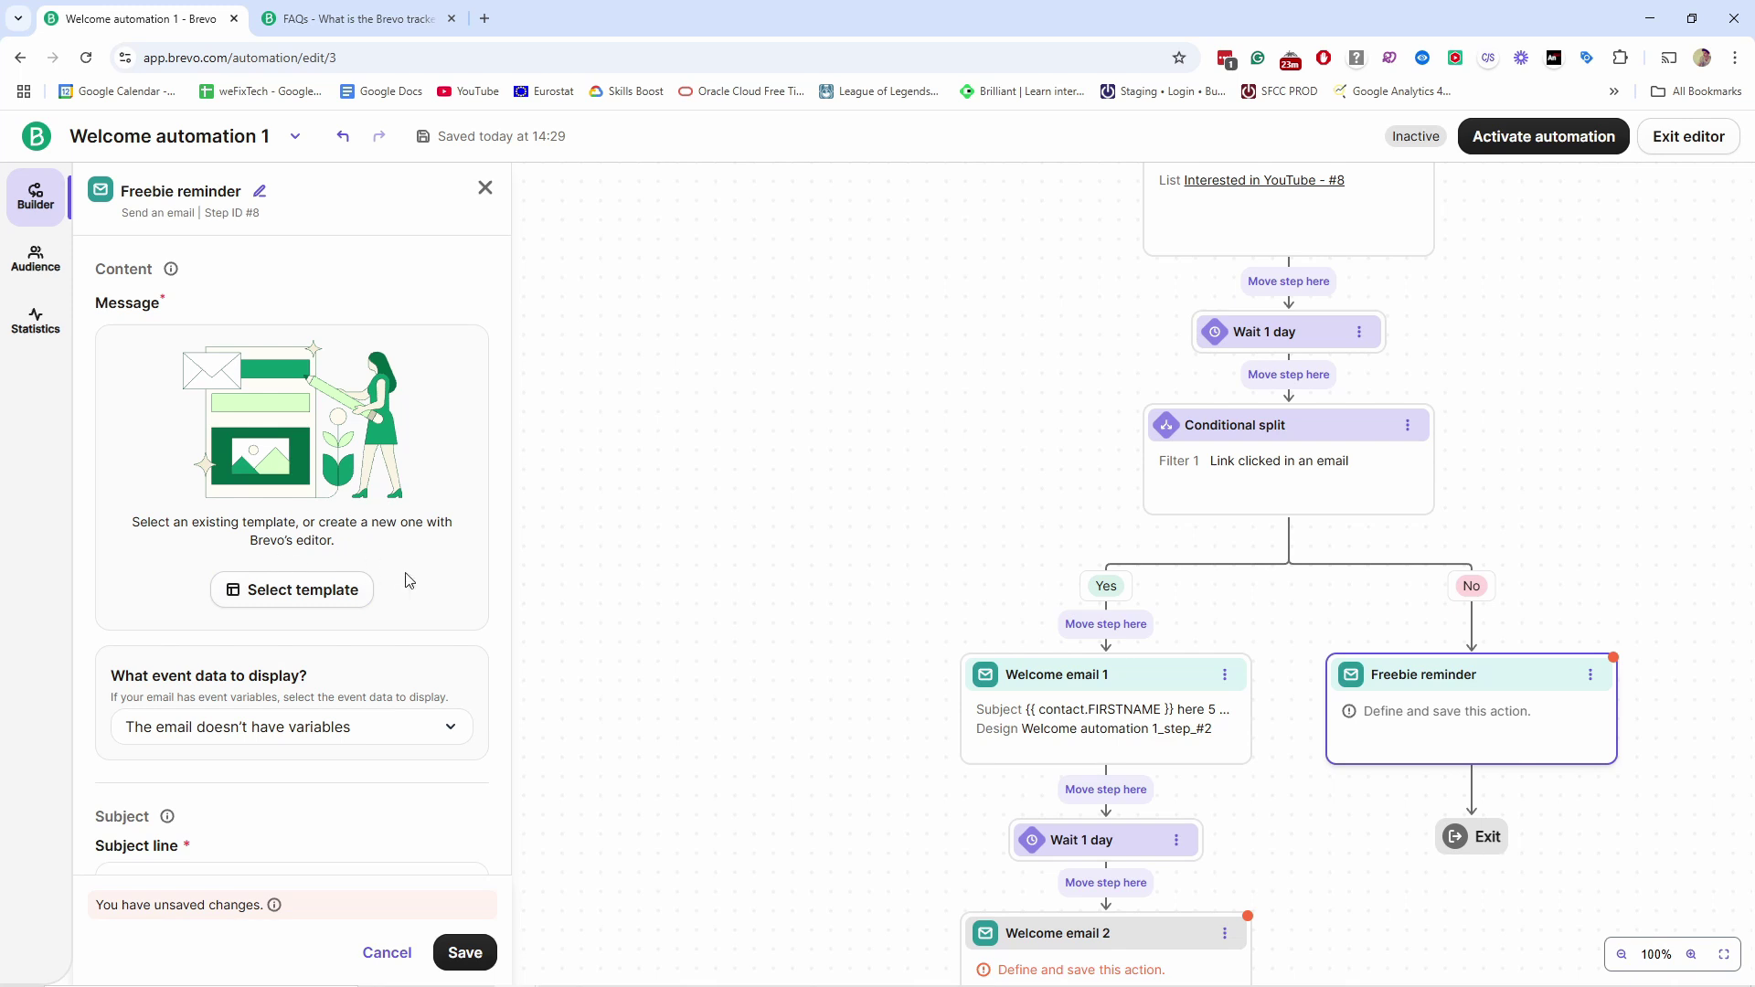
{"action": "left_click", "coordinate": [1551, 572]}
{"action": "scroll", "coordinate": [1526, 548], "scroll_direction": "down", "scroll_amount": 1}
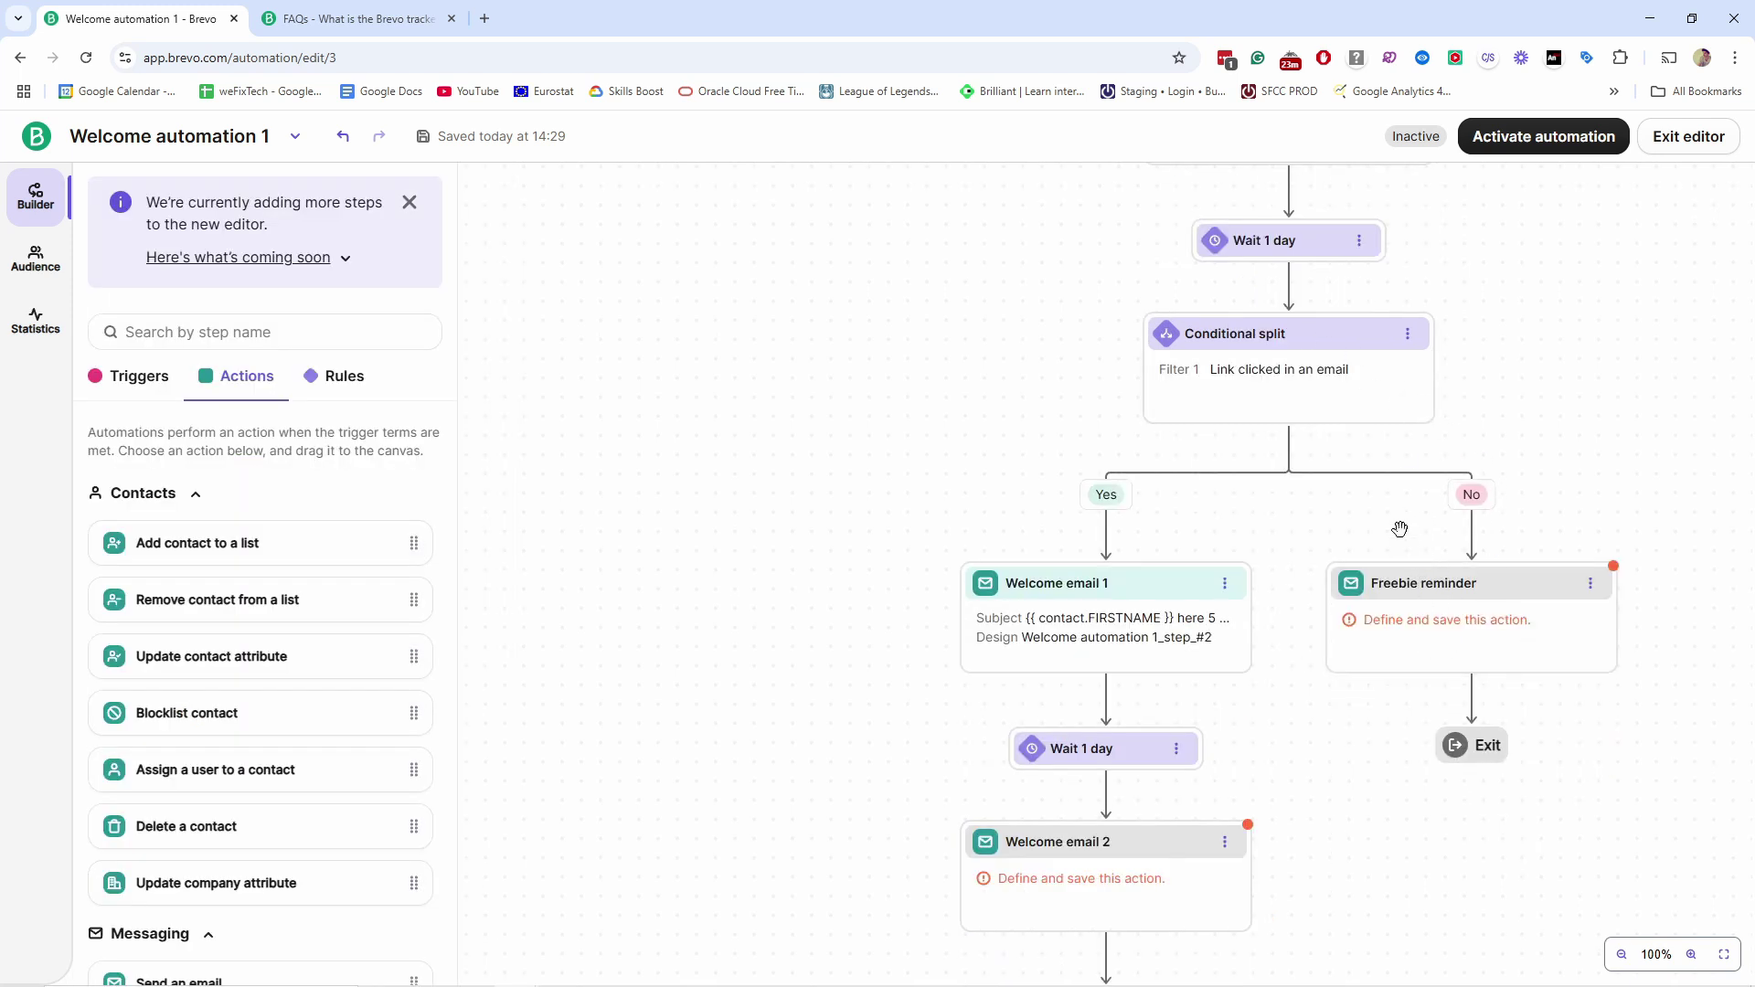
{"action": "scroll", "coordinate": [1441, 407], "scroll_direction": "up", "scroll_amount": 1}
{"action": "scroll", "coordinate": [1411, 493], "scroll_direction": "up", "scroll_amount": 1}
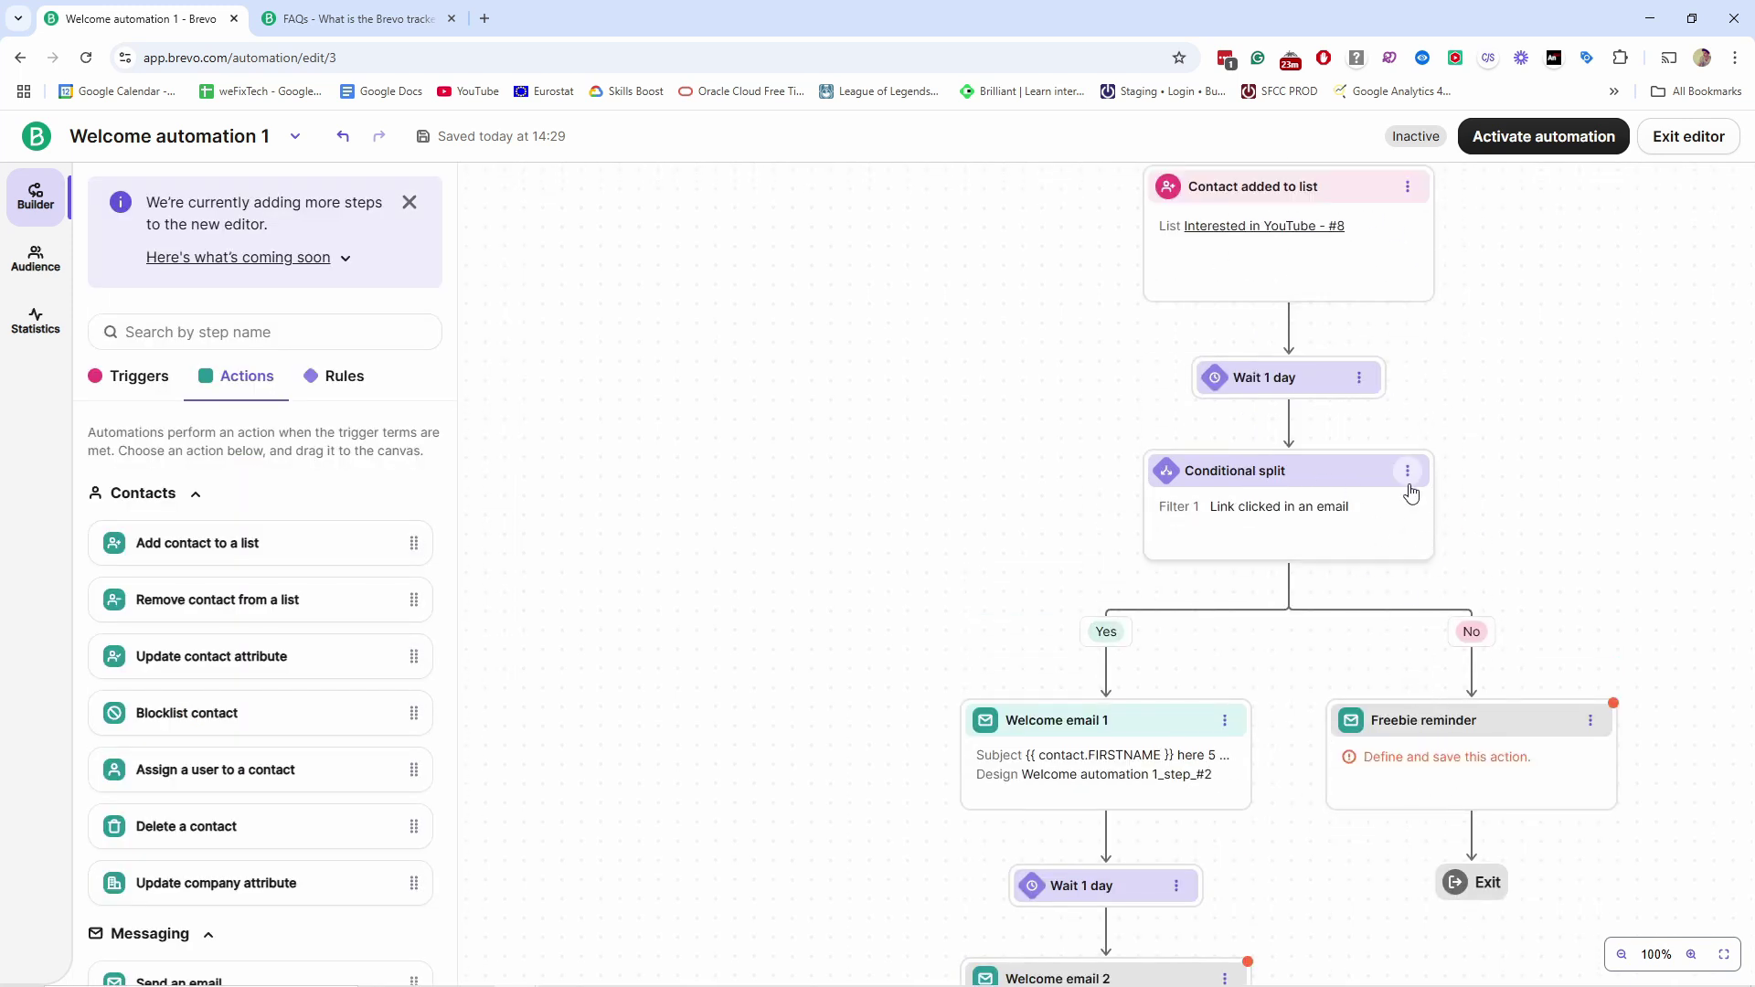
{"action": "scroll", "coordinate": [1388, 508], "scroll_direction": "down", "scroll_amount": 1}
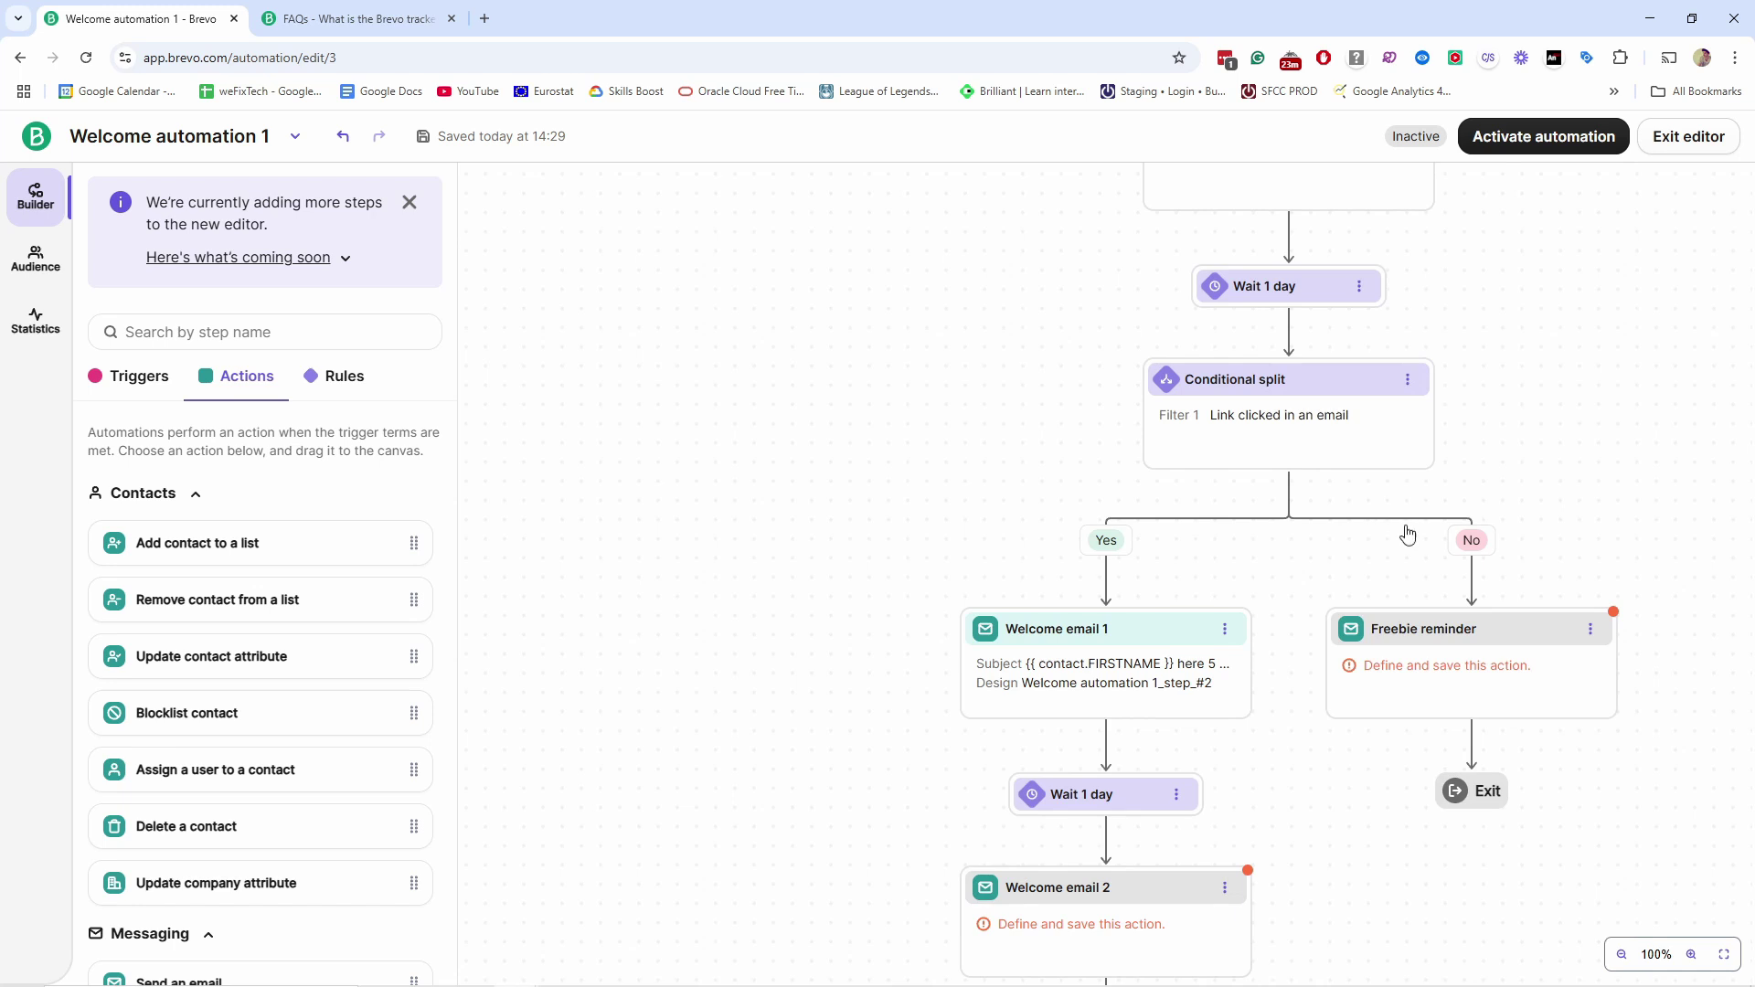
{"action": "scroll", "coordinate": [1405, 507], "scroll_direction": "down", "scroll_amount": 1}
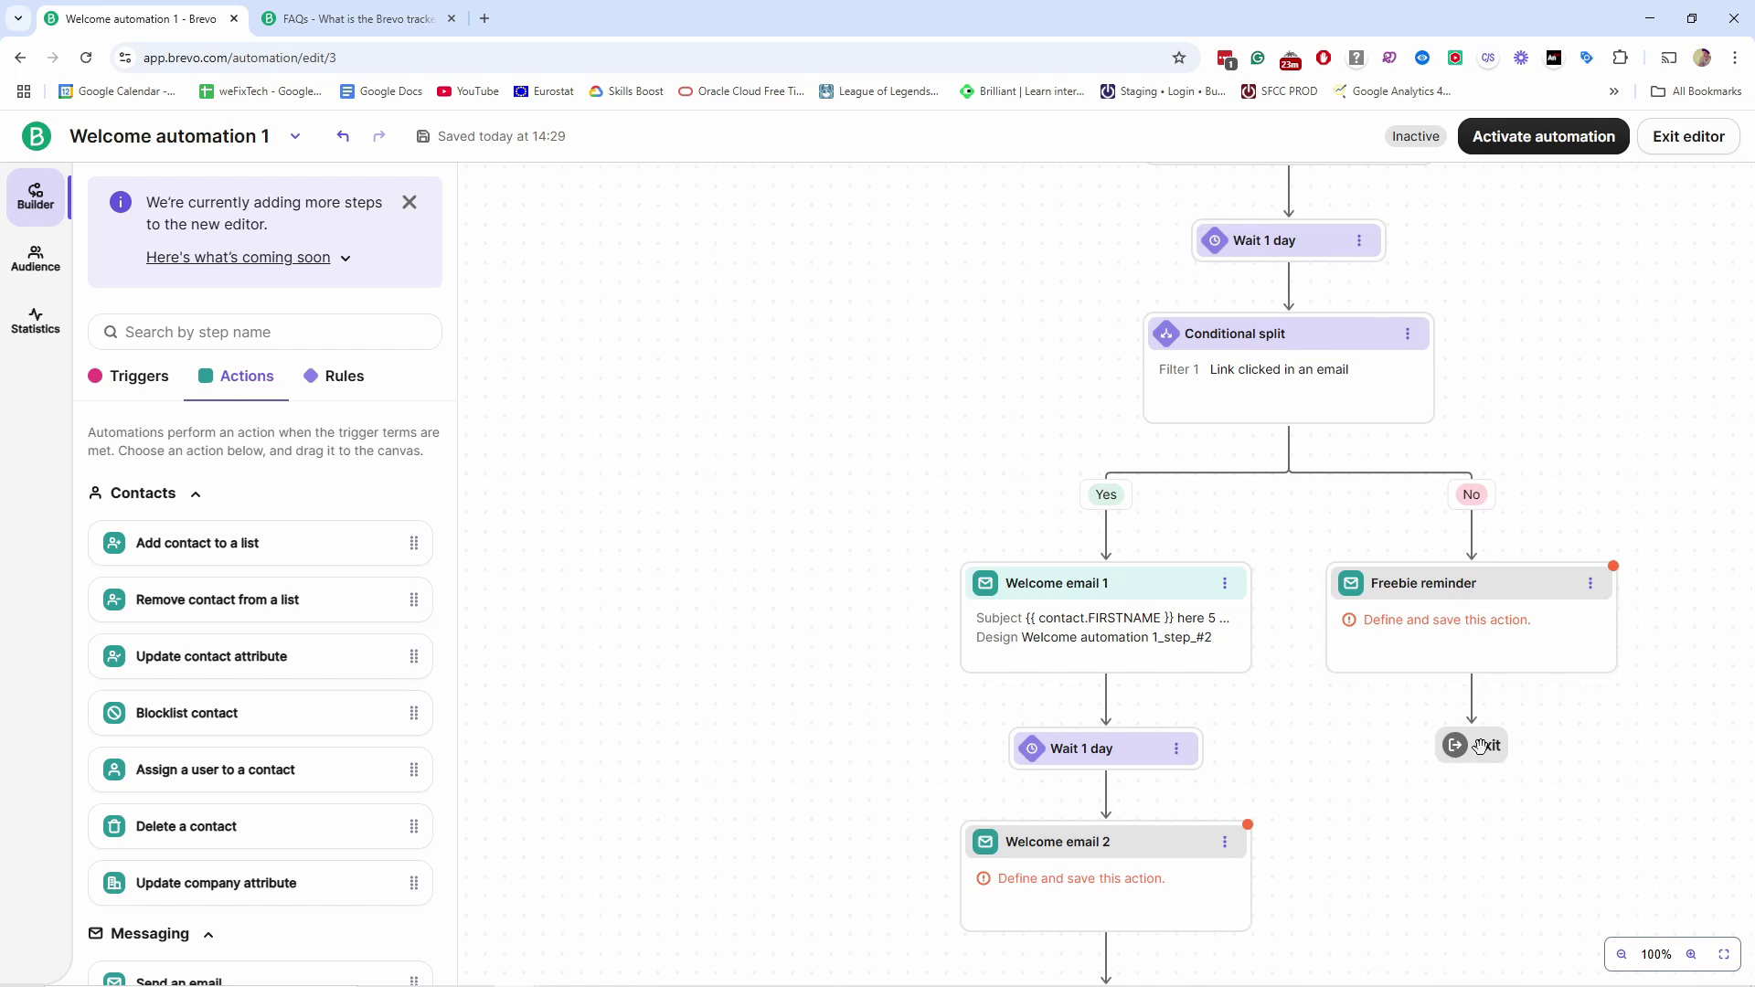
{"action": "scroll", "coordinate": [1486, 731], "scroll_direction": "down", "scroll_amount": 1}
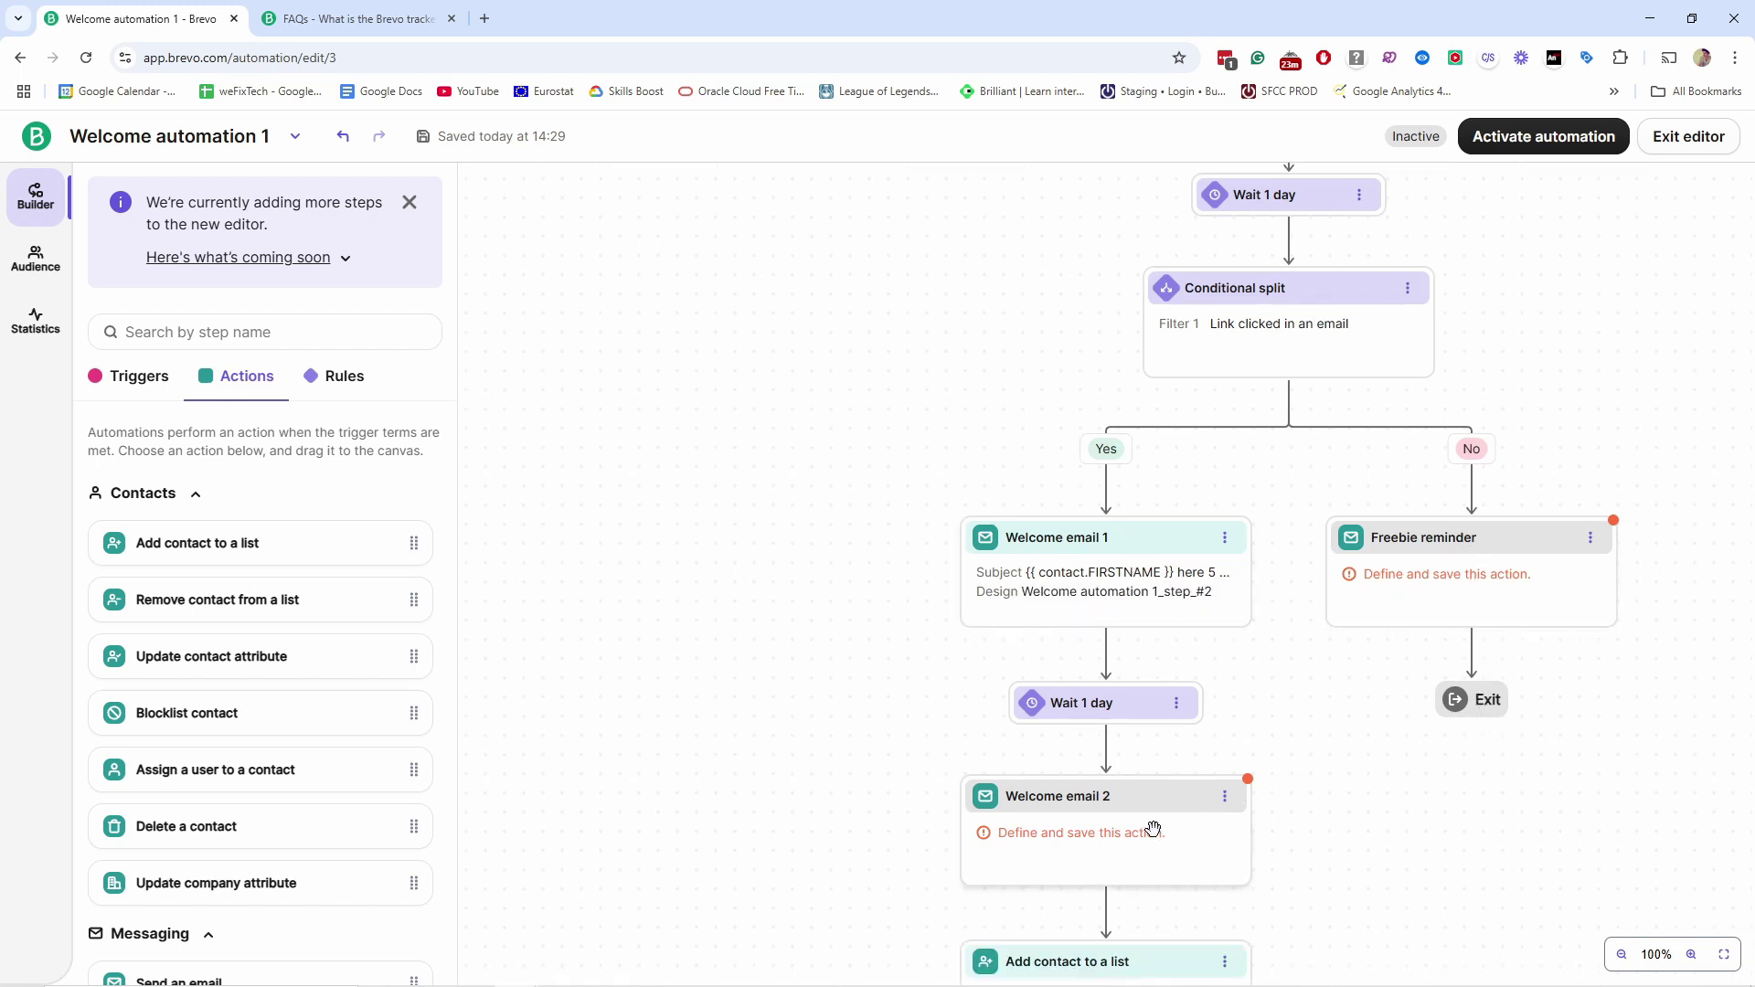
{"action": "scroll", "coordinate": [1468, 617], "scroll_direction": "down", "scroll_amount": 1}
{"action": "scroll", "coordinate": [1469, 626], "scroll_direction": "down", "scroll_amount": 1}
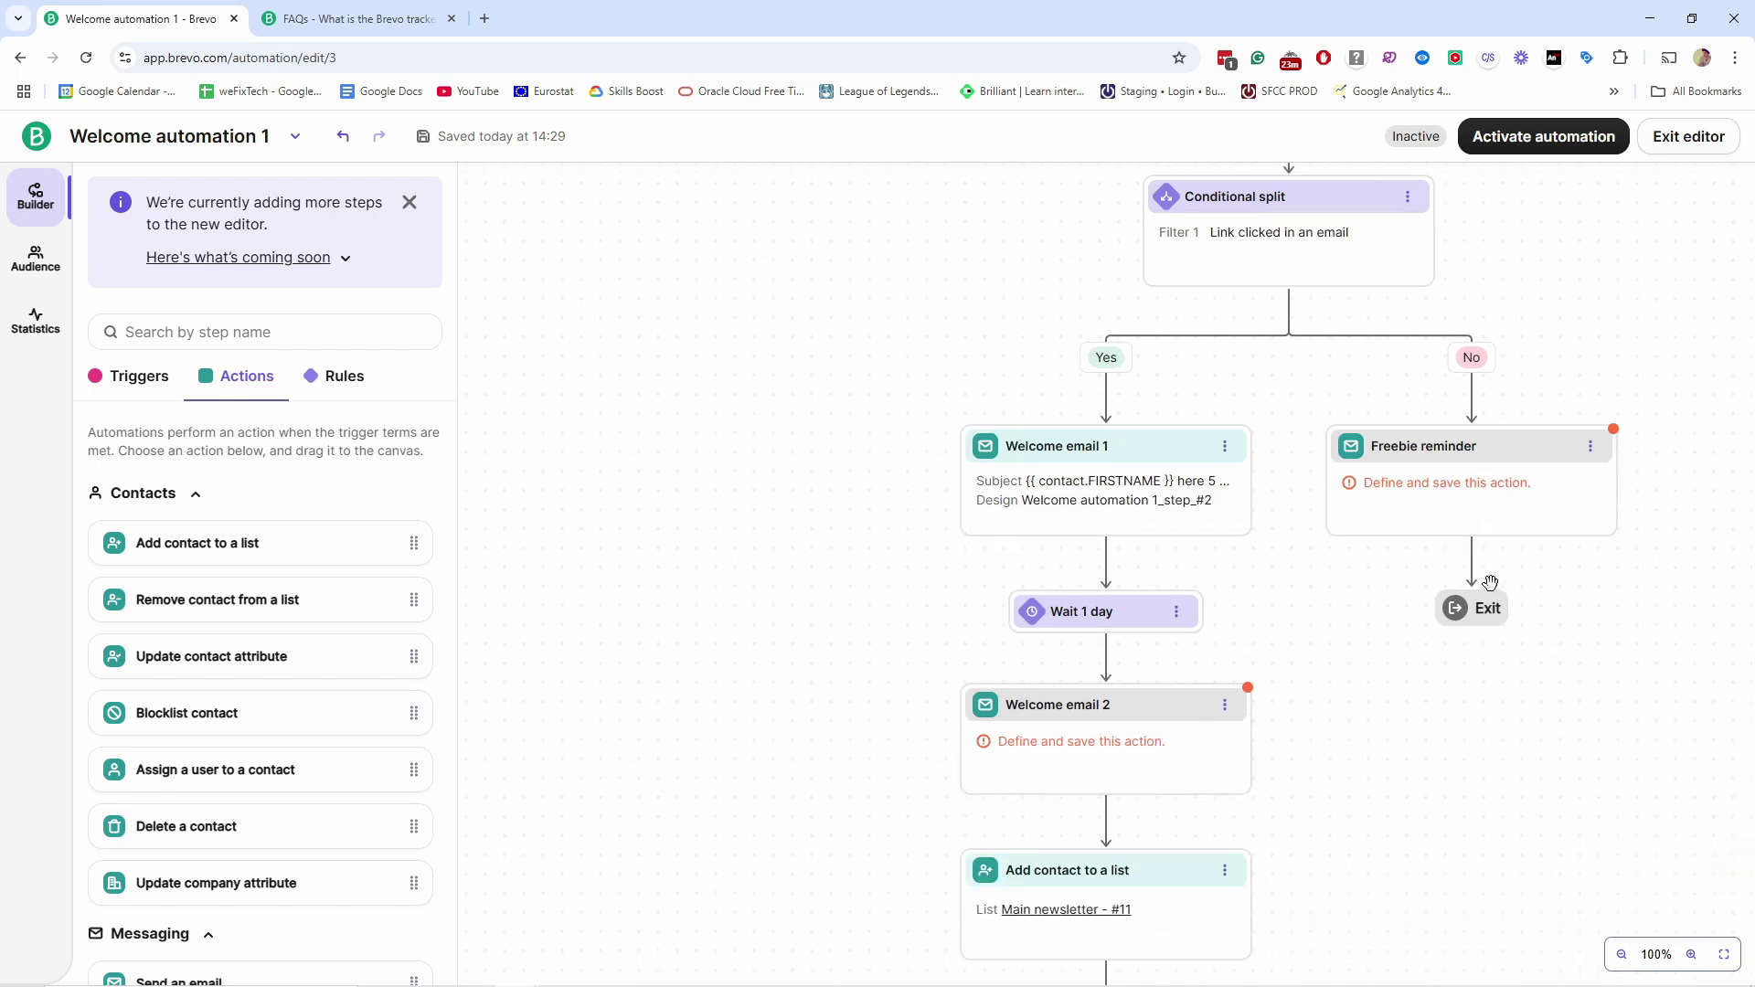
{"action": "left_click", "coordinate": [319, 382]}
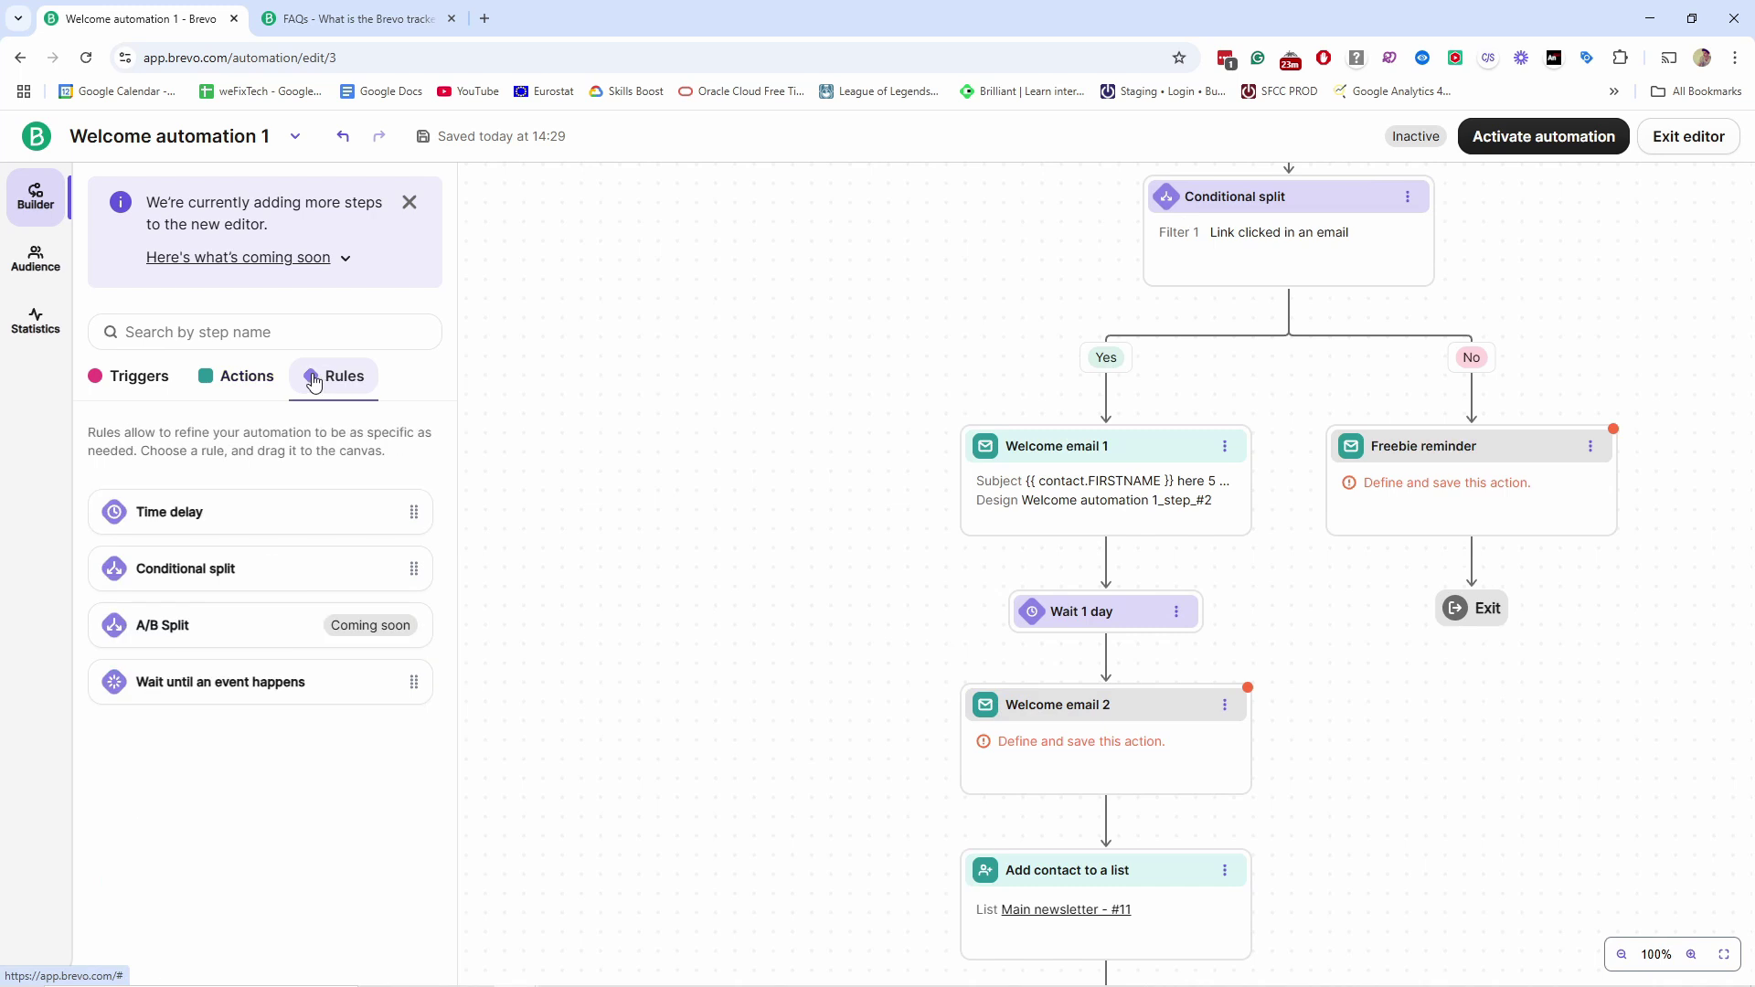
{"action": "left_click", "coordinate": [241, 389]}
{"action": "scroll", "coordinate": [216, 709], "scroll_direction": "down", "scroll_amount": 7}
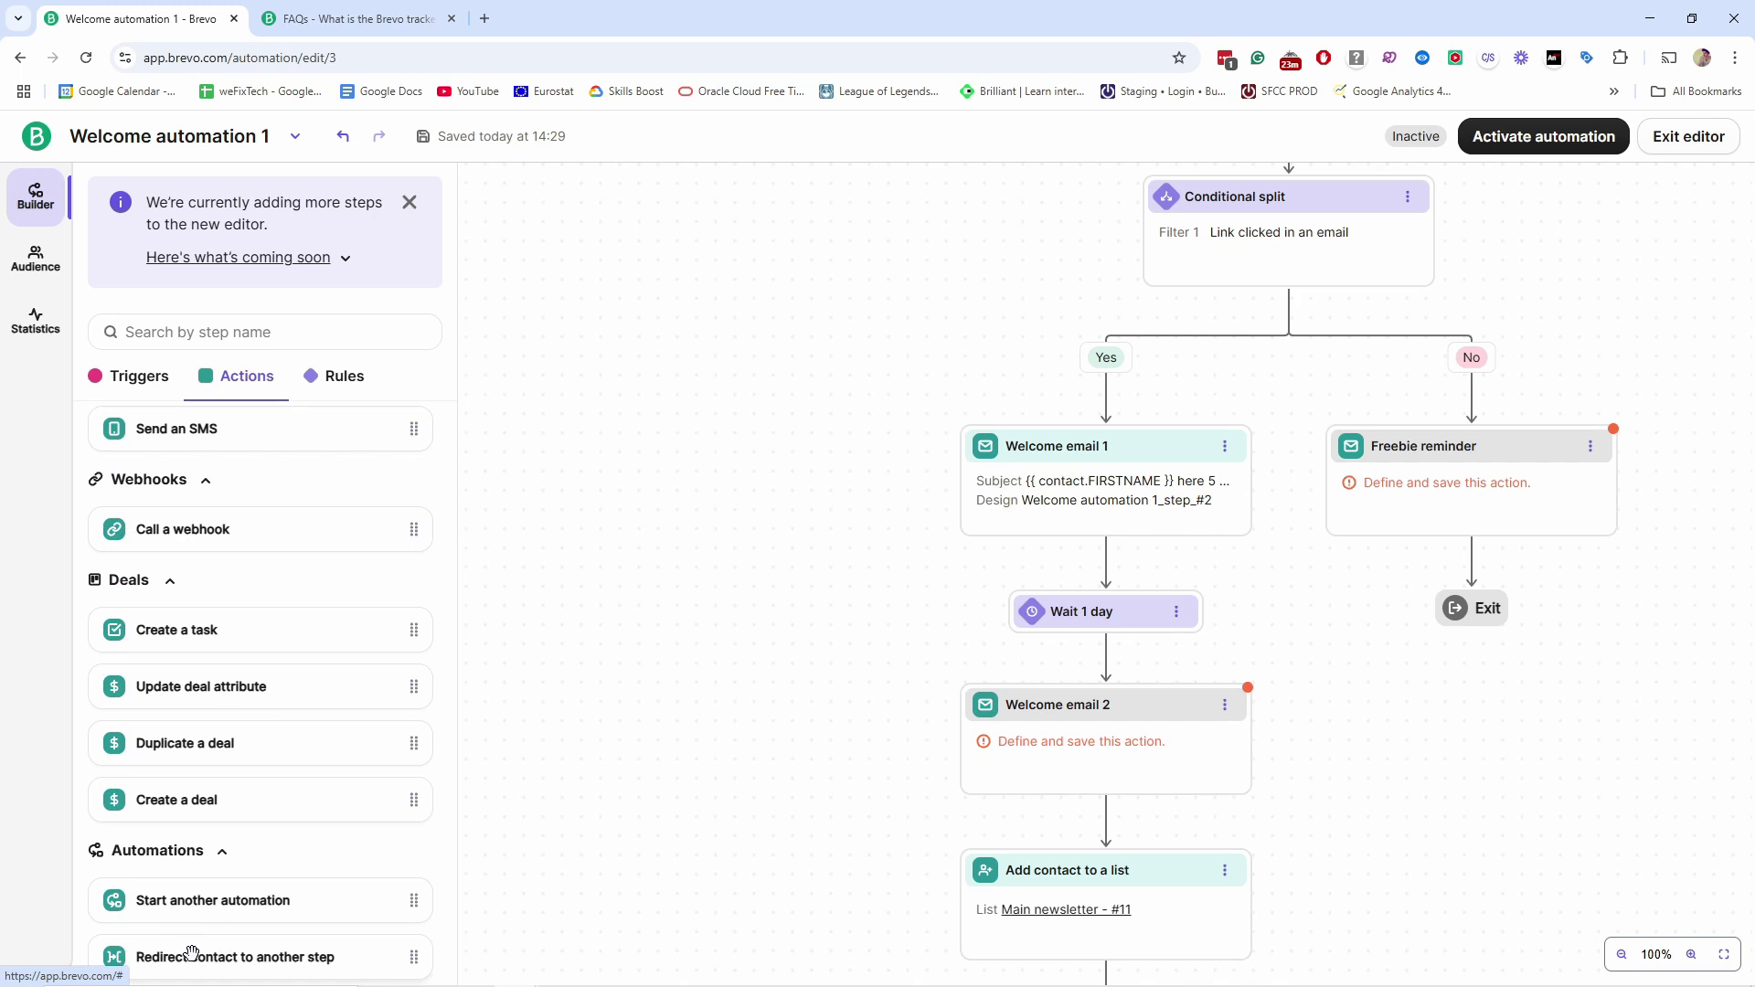
Add a saved redirect step after Freebie reminder targeting Welcome email 1 (step #2), then check its step ID
{"action": "left_click_drag", "start_coordinate": [192, 955], "coordinate": [1467, 521]}
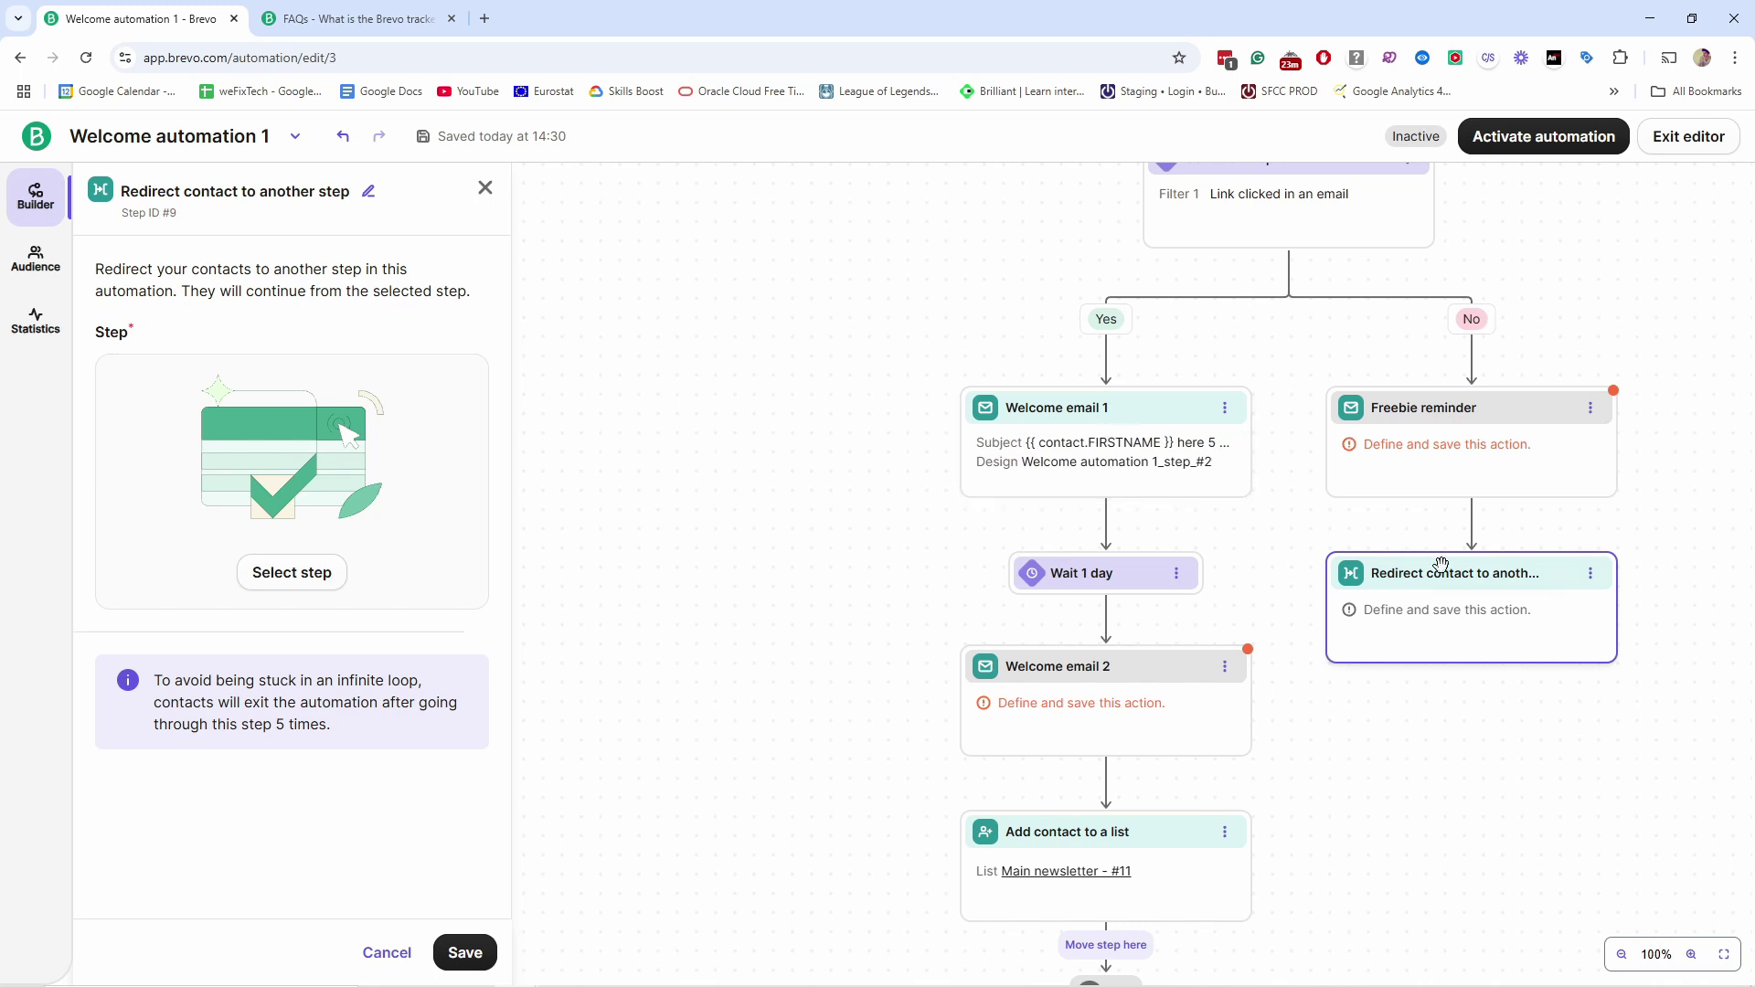
{"action": "left_click", "coordinate": [1437, 605]}
{"action": "left_click", "coordinate": [287, 585]}
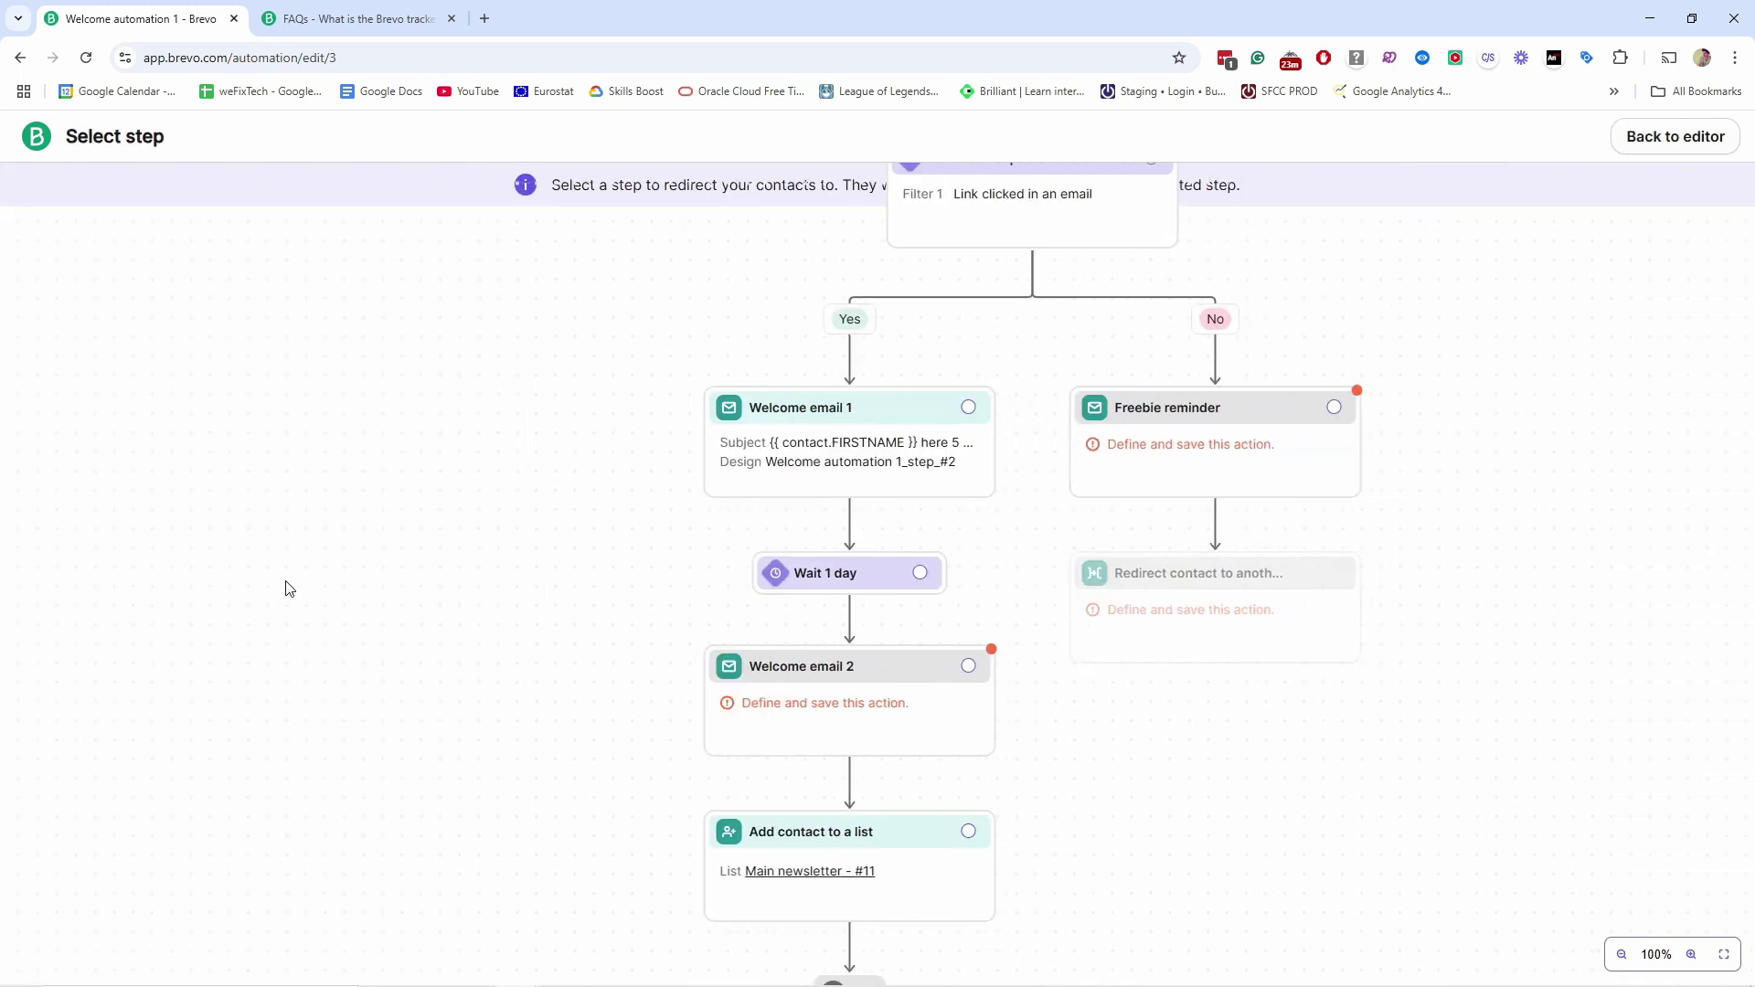
{"action": "left_click", "coordinate": [997, 406]}
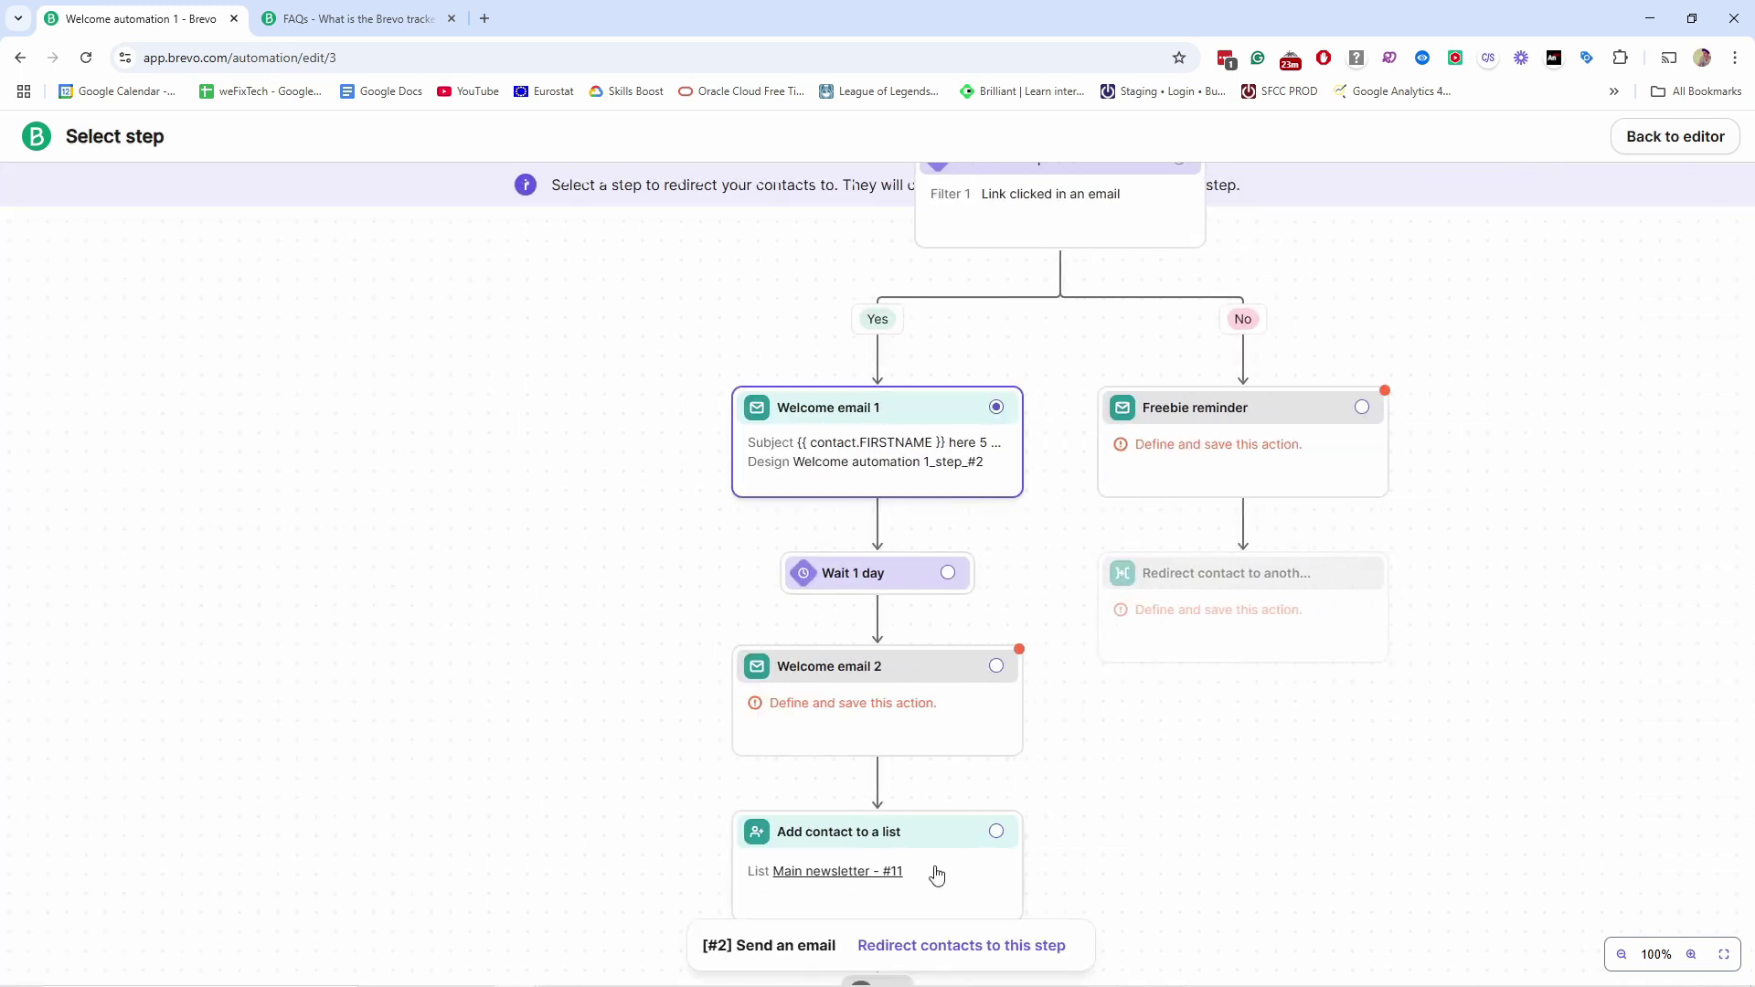
{"action": "left_click", "coordinate": [917, 946]}
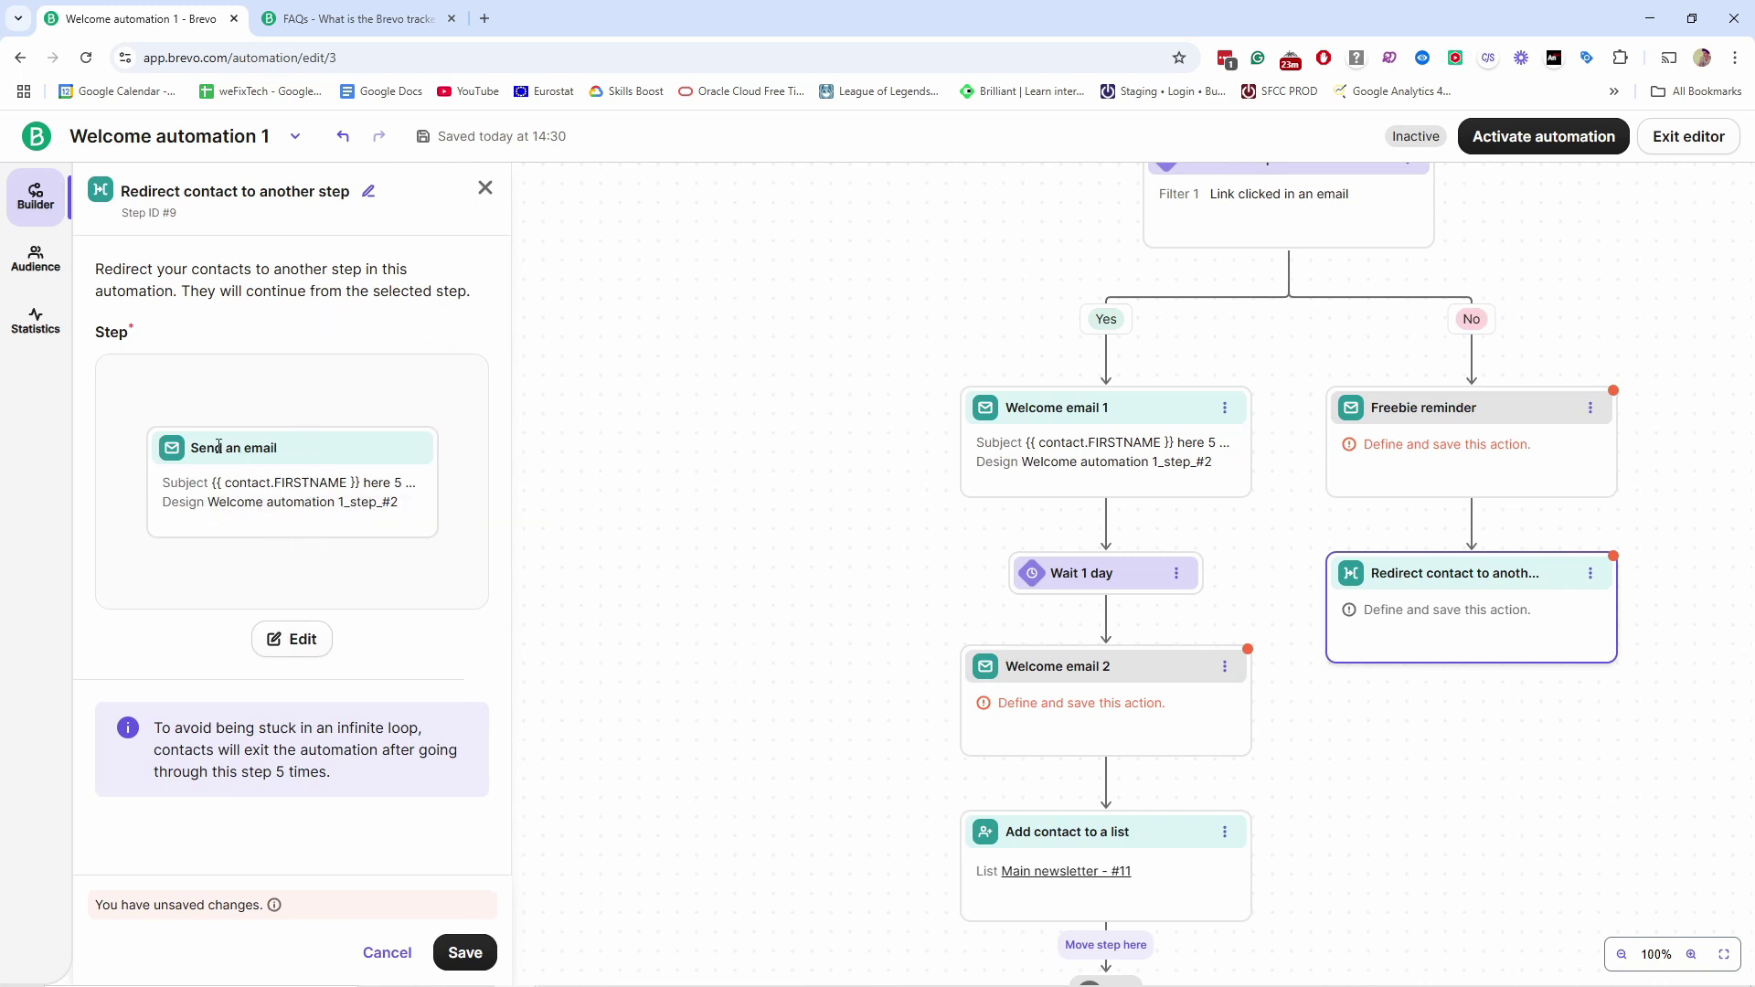
{"action": "left_click", "coordinate": [465, 952]}
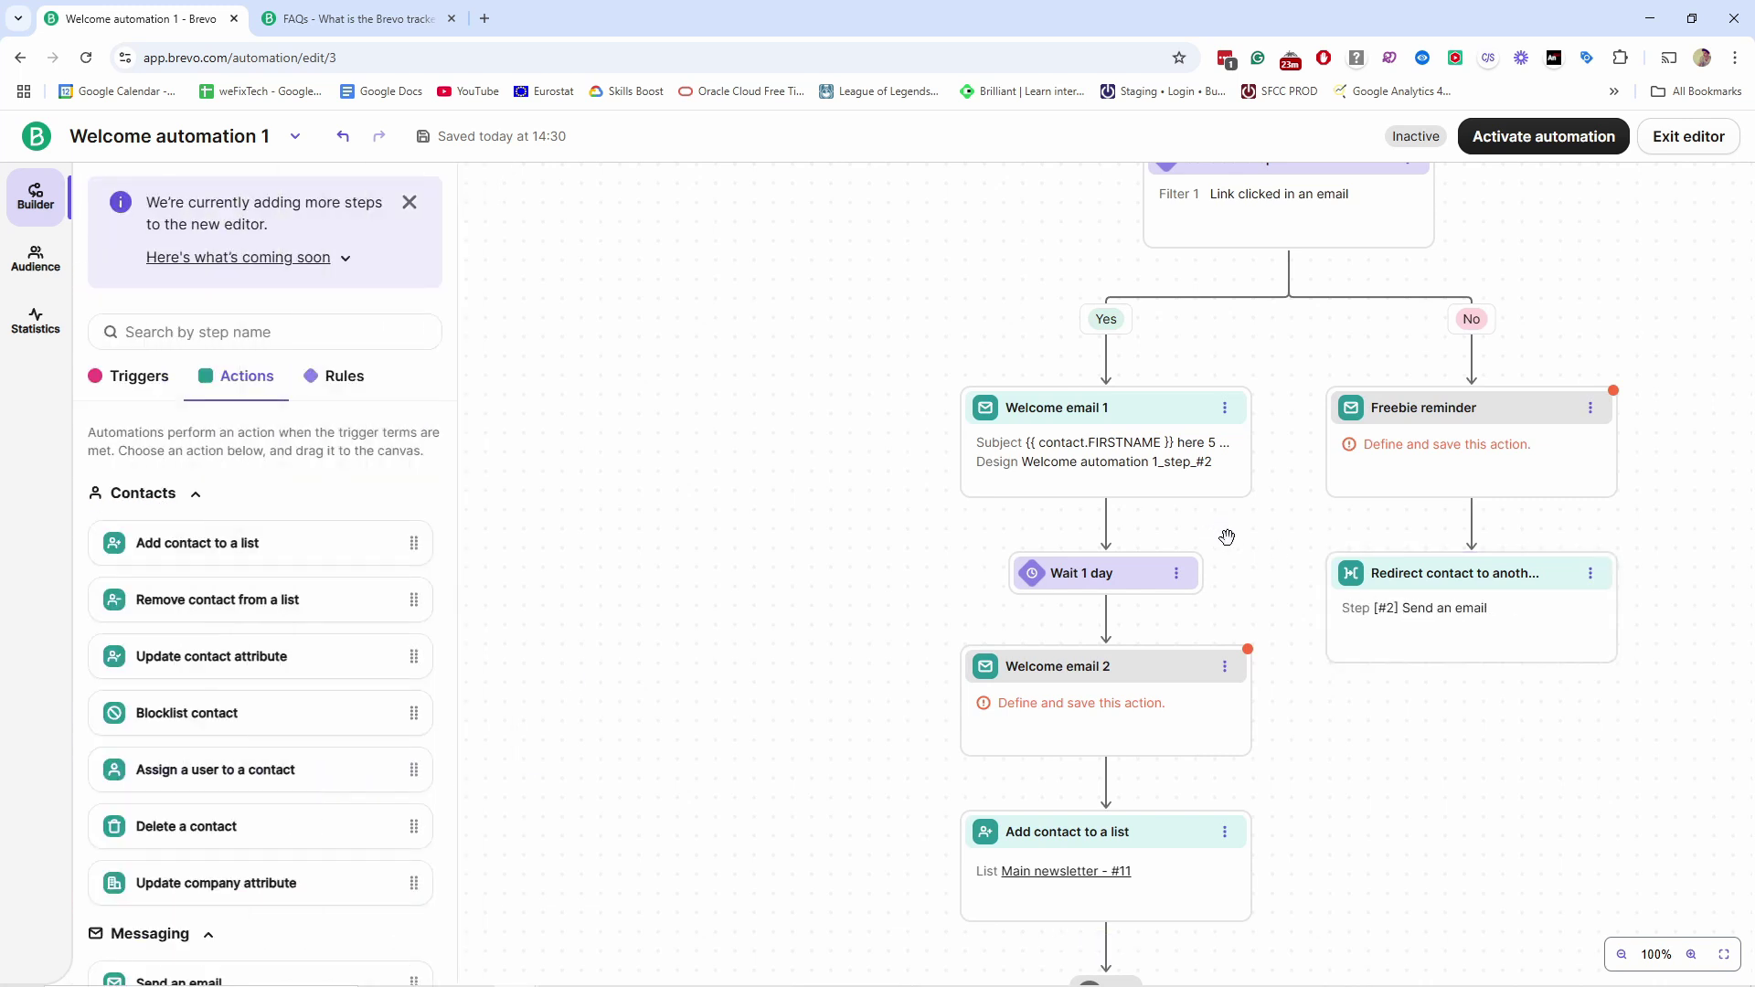
{"action": "left_click", "coordinate": [1063, 414]}
{"action": "left_click_drag", "start_coordinate": [203, 213], "coordinate": [281, 217]}
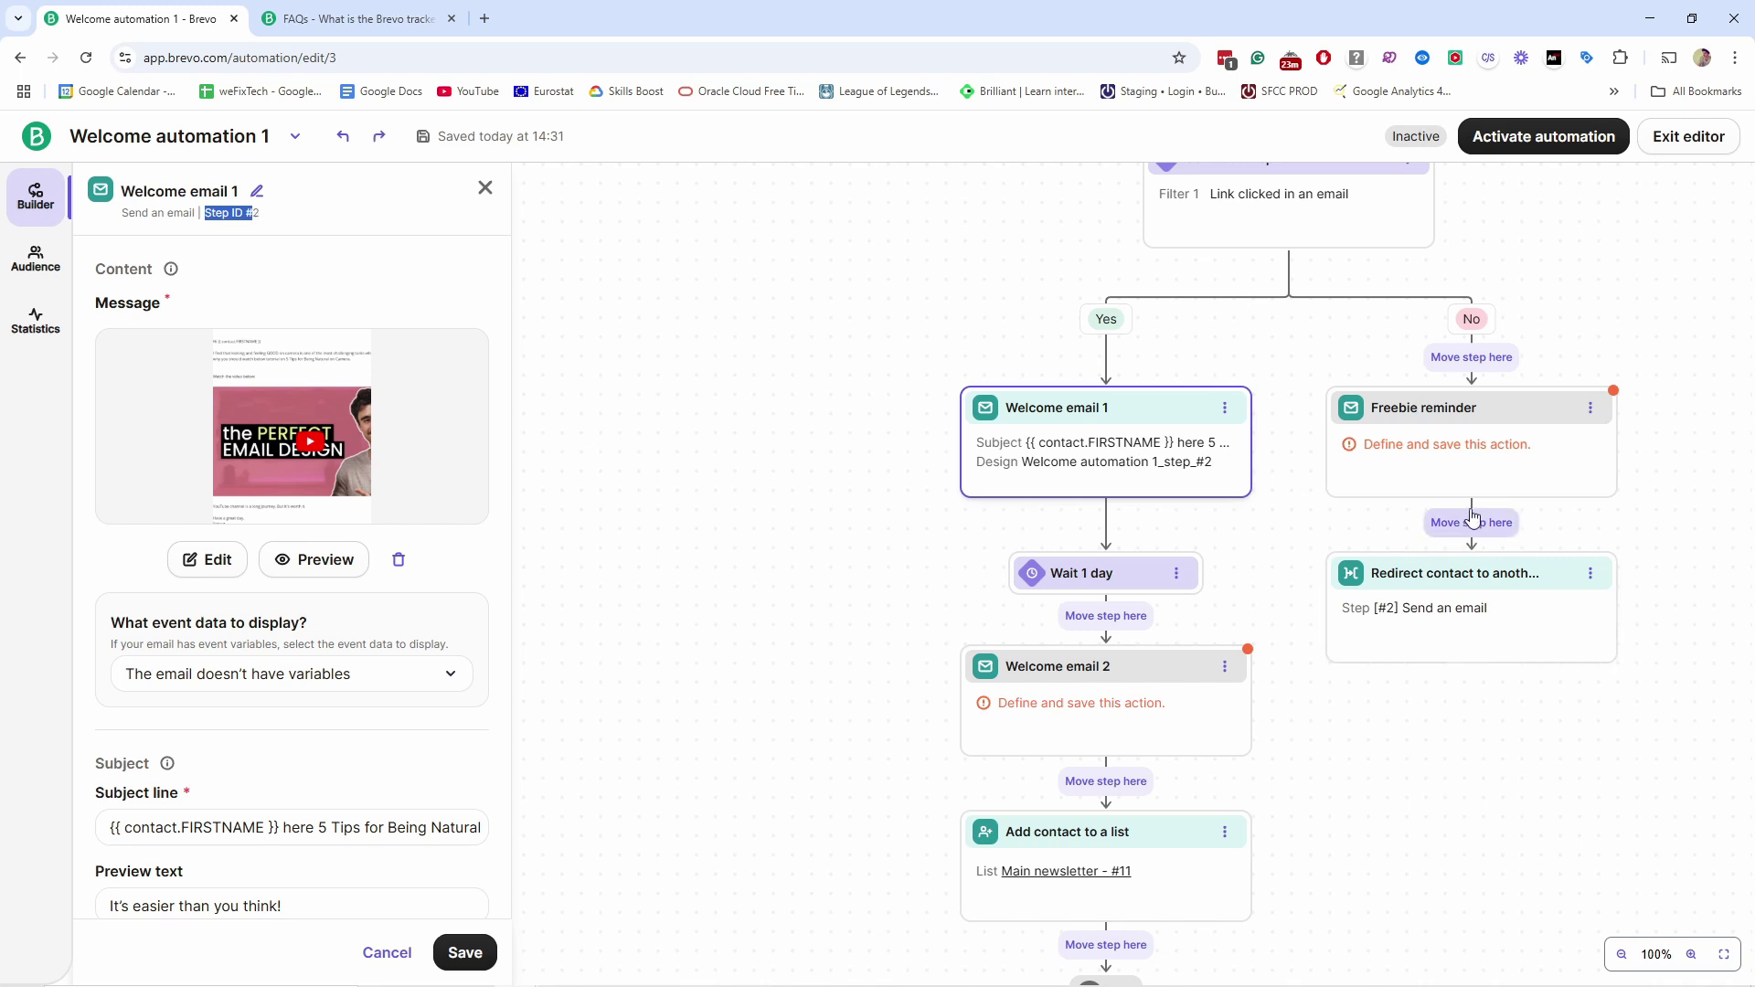
Insert a 1-day time delay between Freebie reminder and the redirect step and save it
{"action": "left_click", "coordinate": [485, 188]}
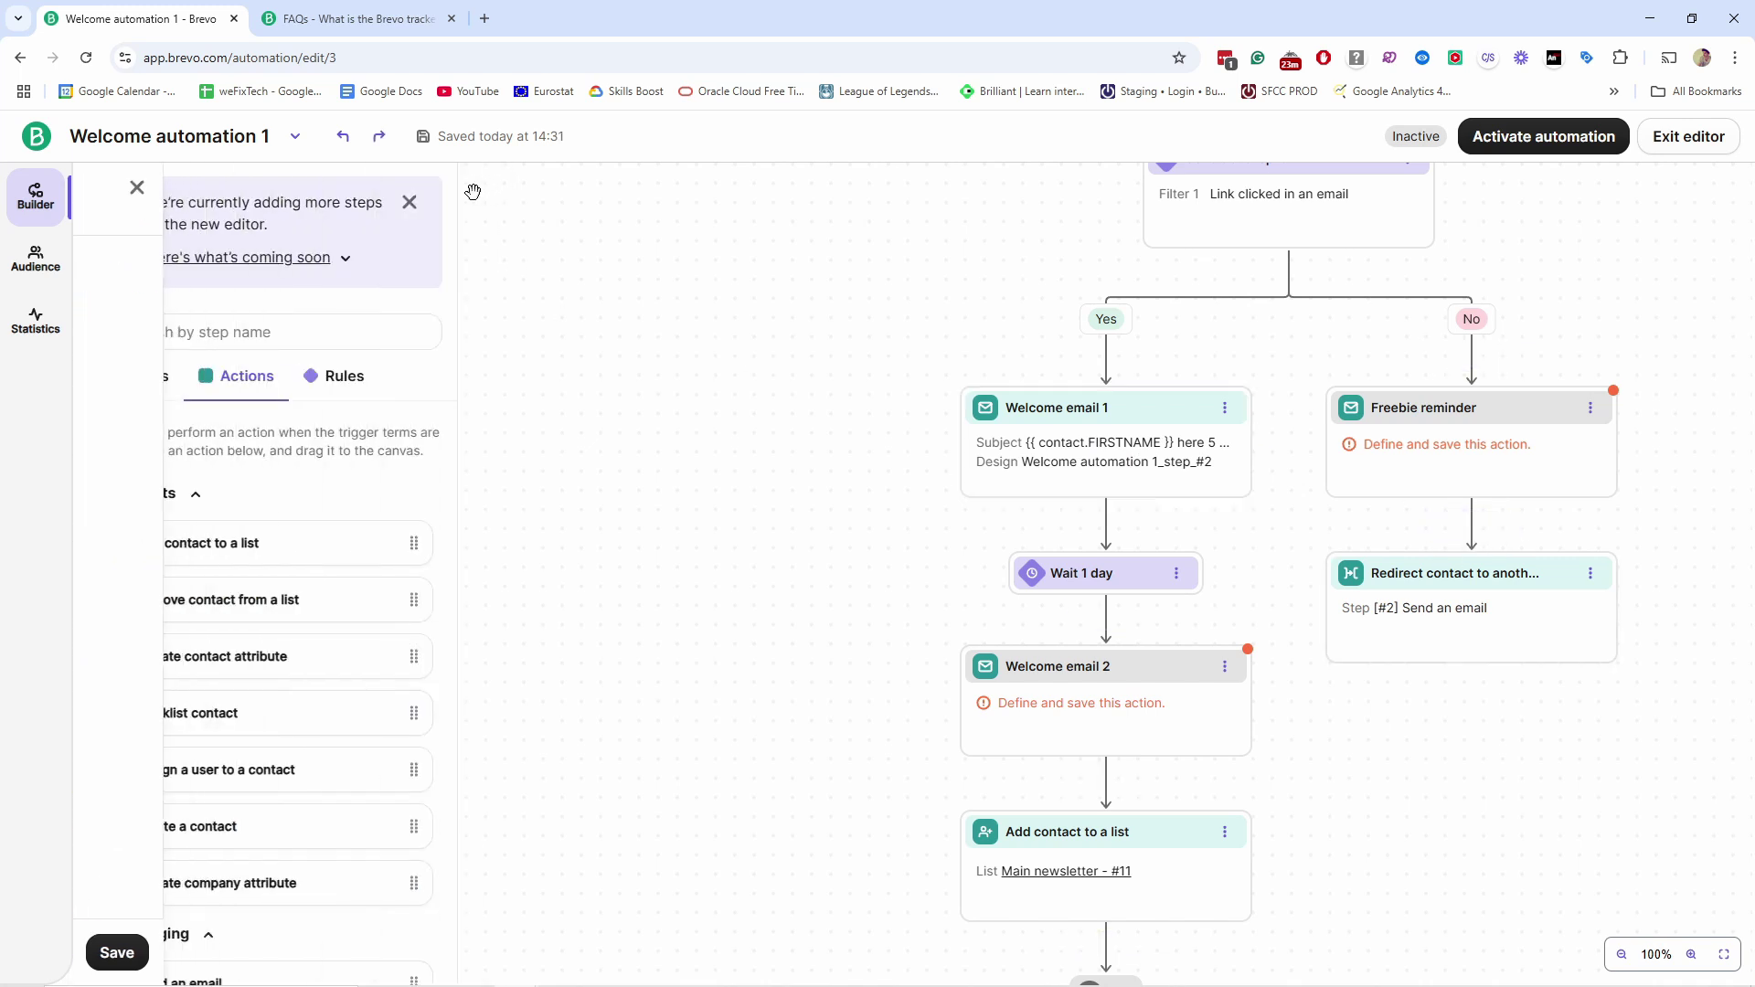
{"action": "left_click", "coordinate": [332, 373]}
{"action": "left_click_drag", "start_coordinate": [204, 510], "coordinate": [1508, 518]}
{"action": "left_click", "coordinate": [196, 326]}
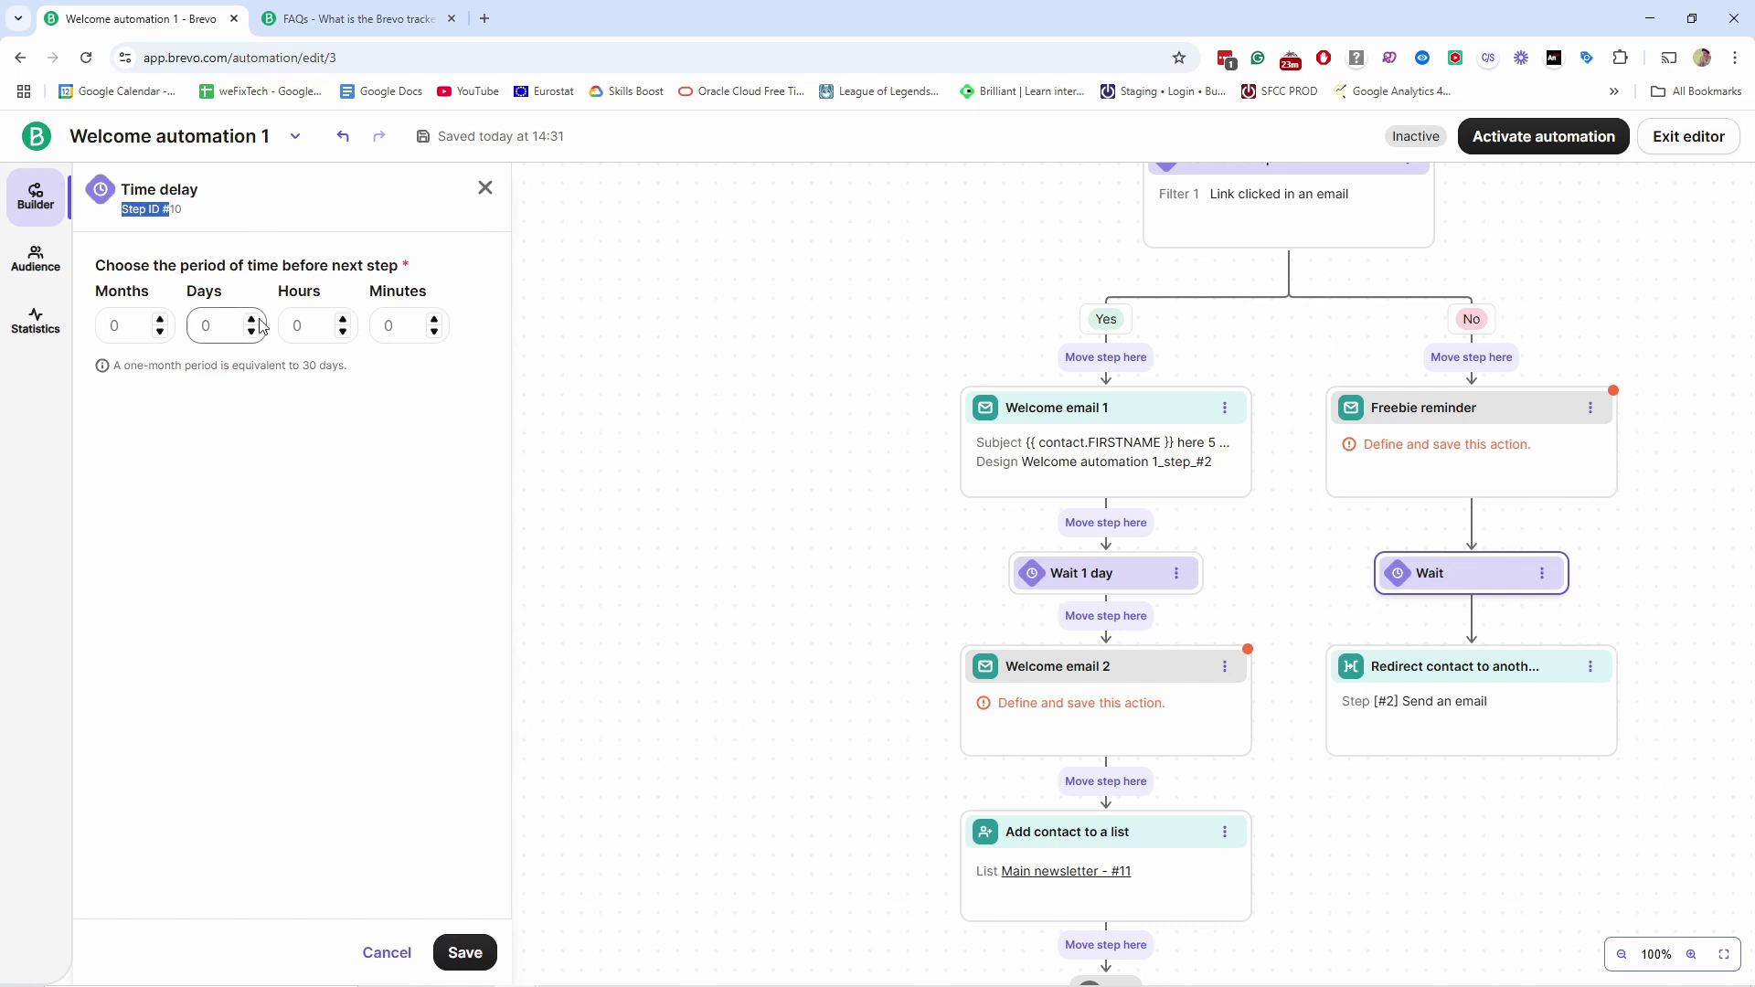
{"action": "type", "text": "1"}
{"action": "left_click", "coordinate": [465, 952]}
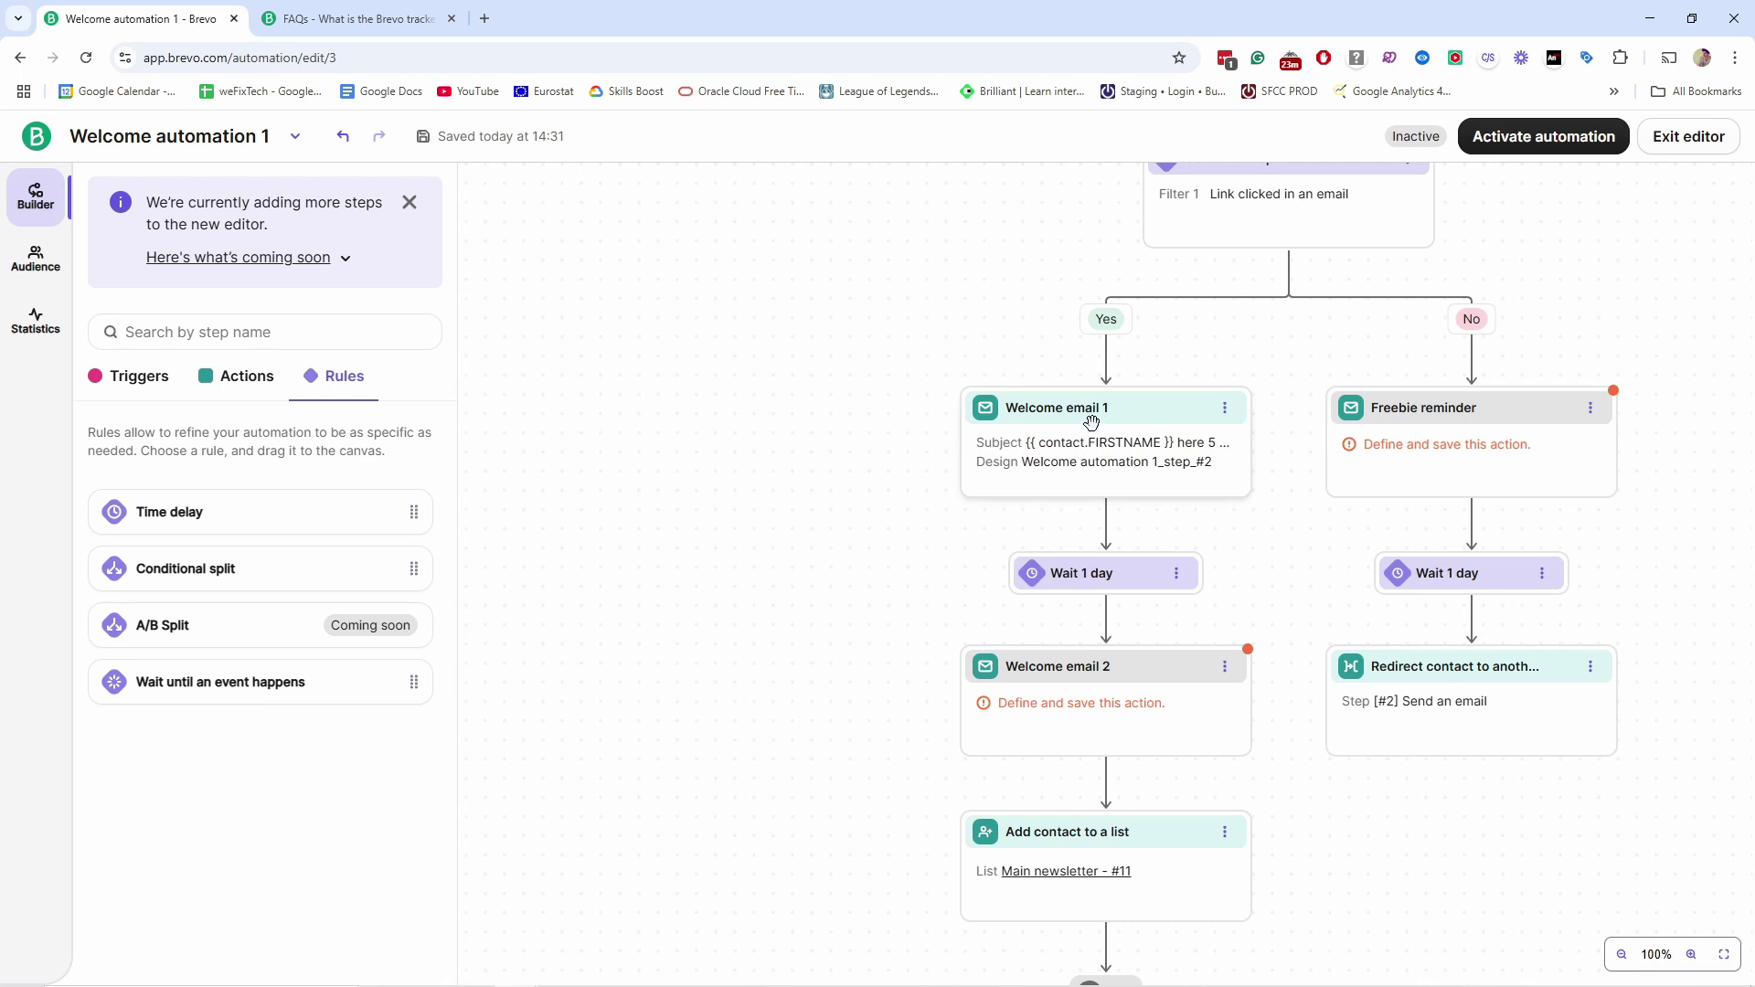
Browse the Actions and Triggers lists in the sidebar
{"action": "left_click", "coordinate": [235, 375]}
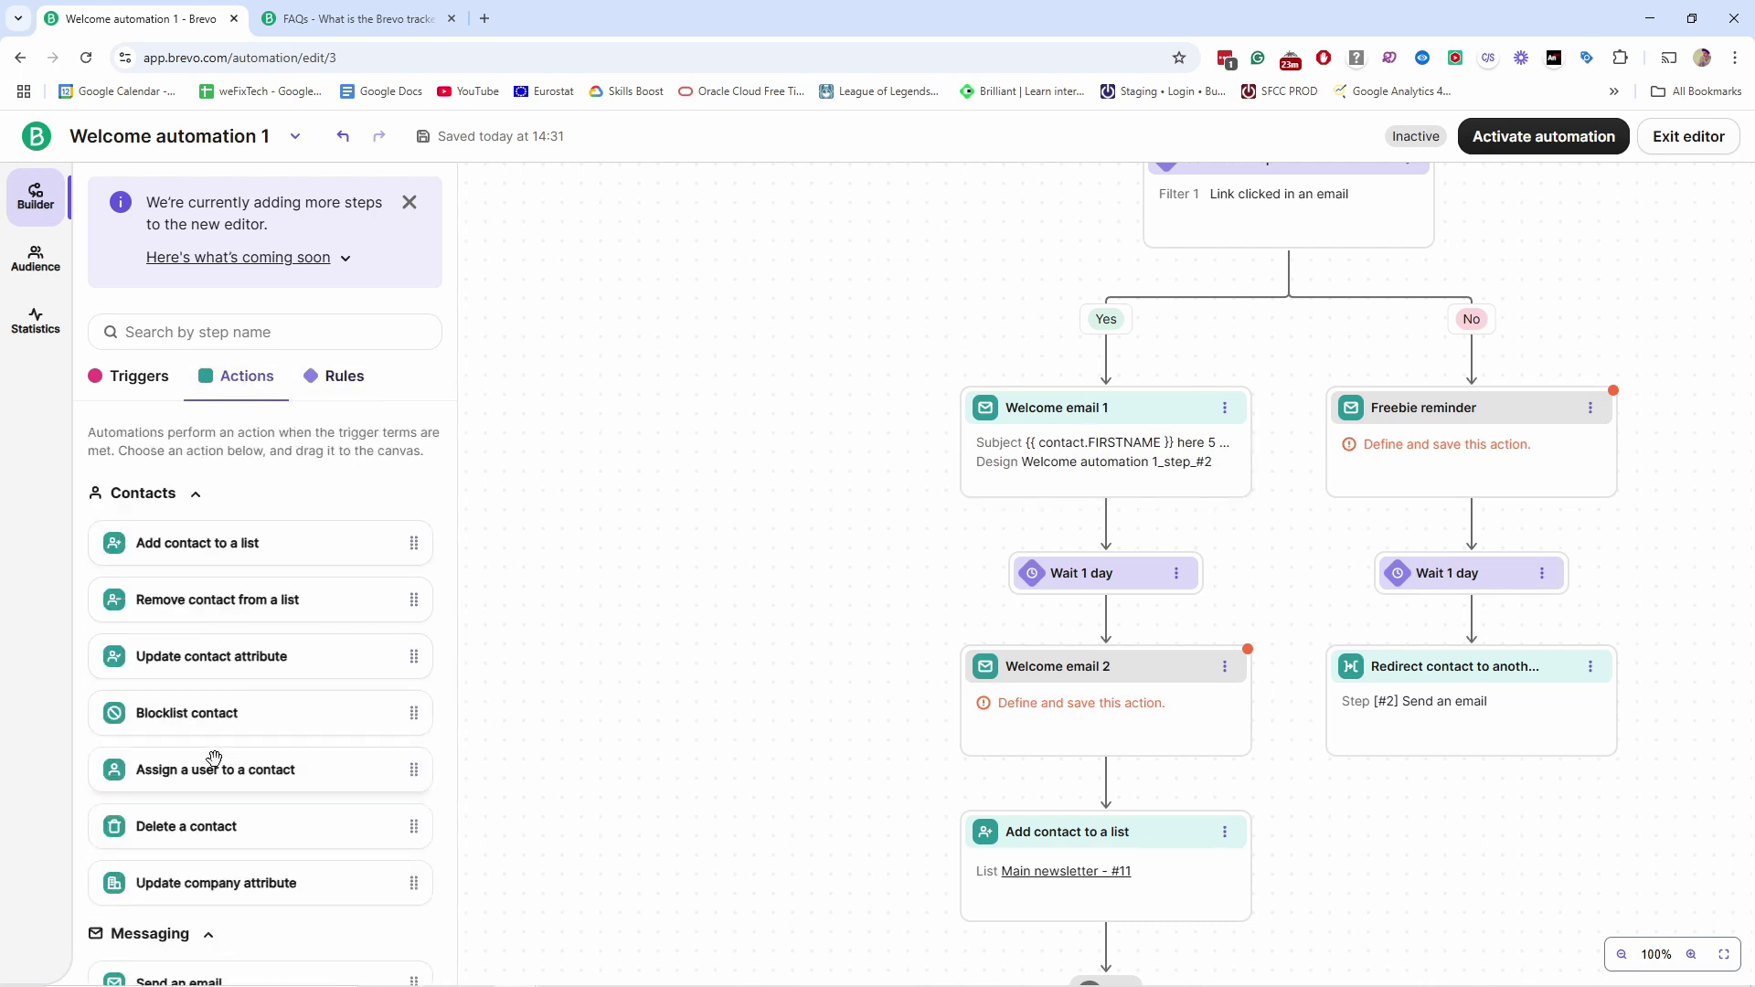
{"action": "scroll", "coordinate": [214, 759], "scroll_direction": "down", "scroll_amount": 2}
{"action": "left_click", "coordinate": [128, 375]}
{"action": "scroll", "coordinate": [238, 727], "scroll_direction": "down", "scroll_amount": 5}
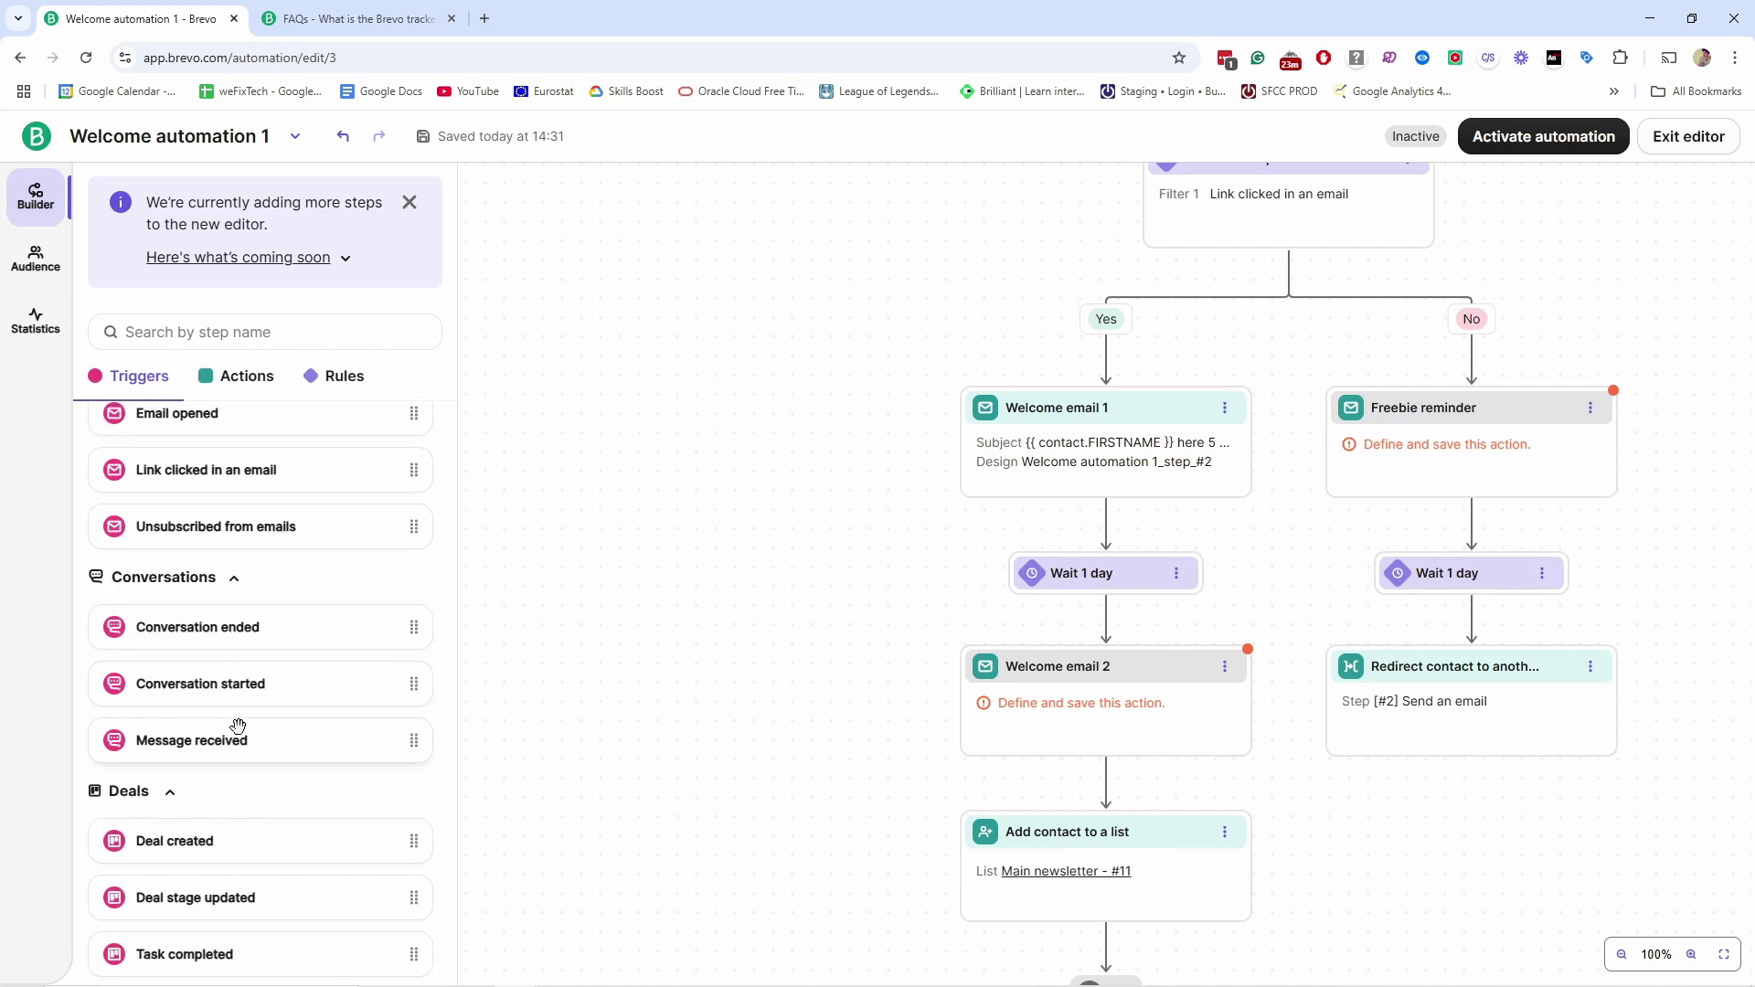
{"action": "scroll", "coordinate": [243, 732], "scroll_direction": "down", "scroll_amount": 5}
{"action": "scroll", "coordinate": [302, 667], "scroll_direction": "up", "scroll_amount": 7}
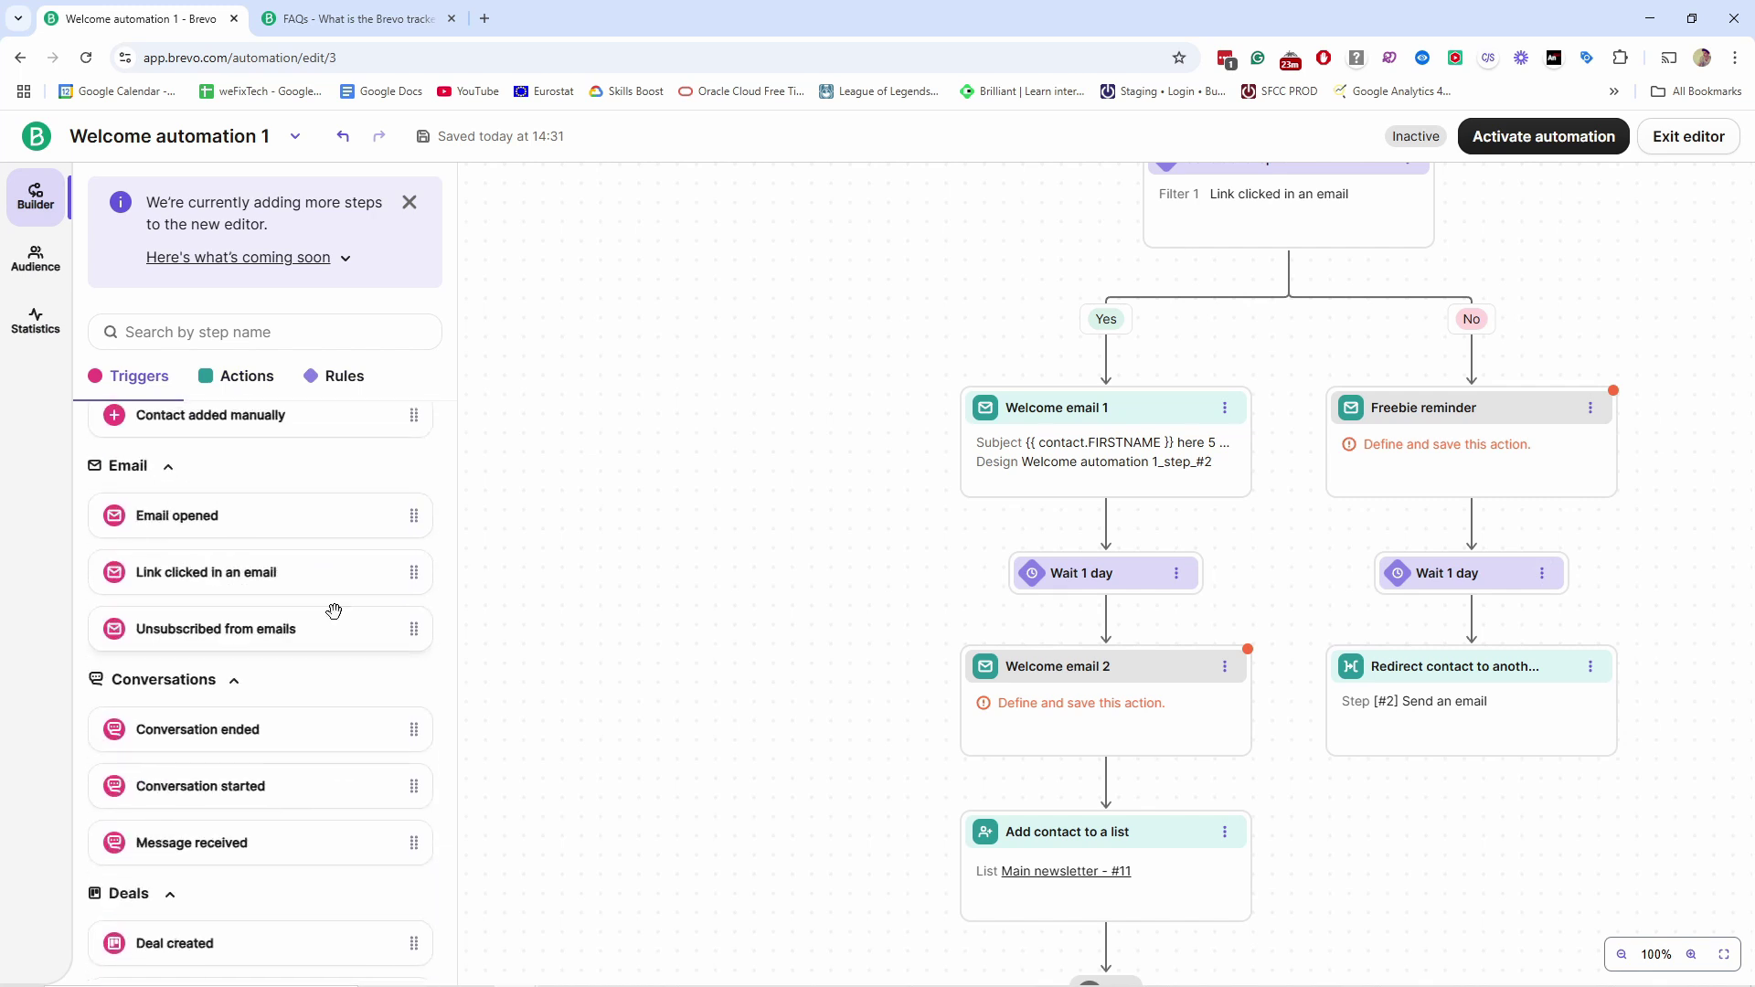
{"action": "scroll", "coordinate": [333, 611], "scroll_direction": "up", "scroll_amount": 3}
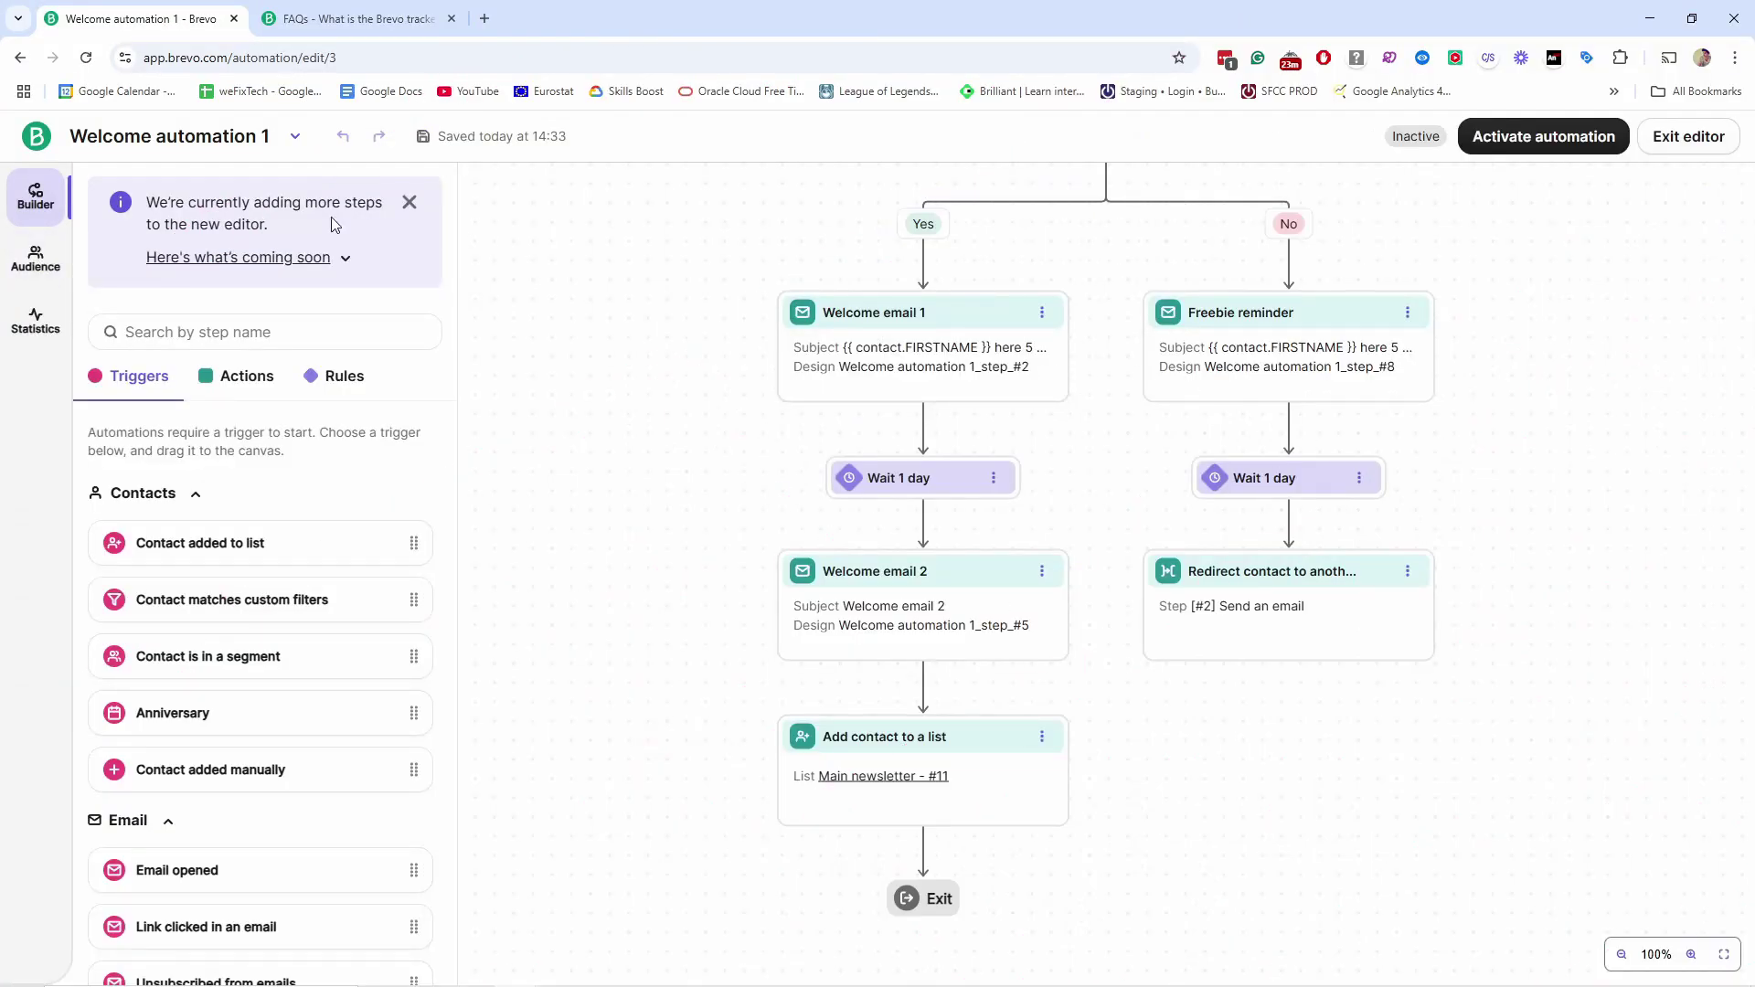
Open the Audience settings and look at the website exit conditions without adding one
{"action": "left_click", "coordinate": [34, 266]}
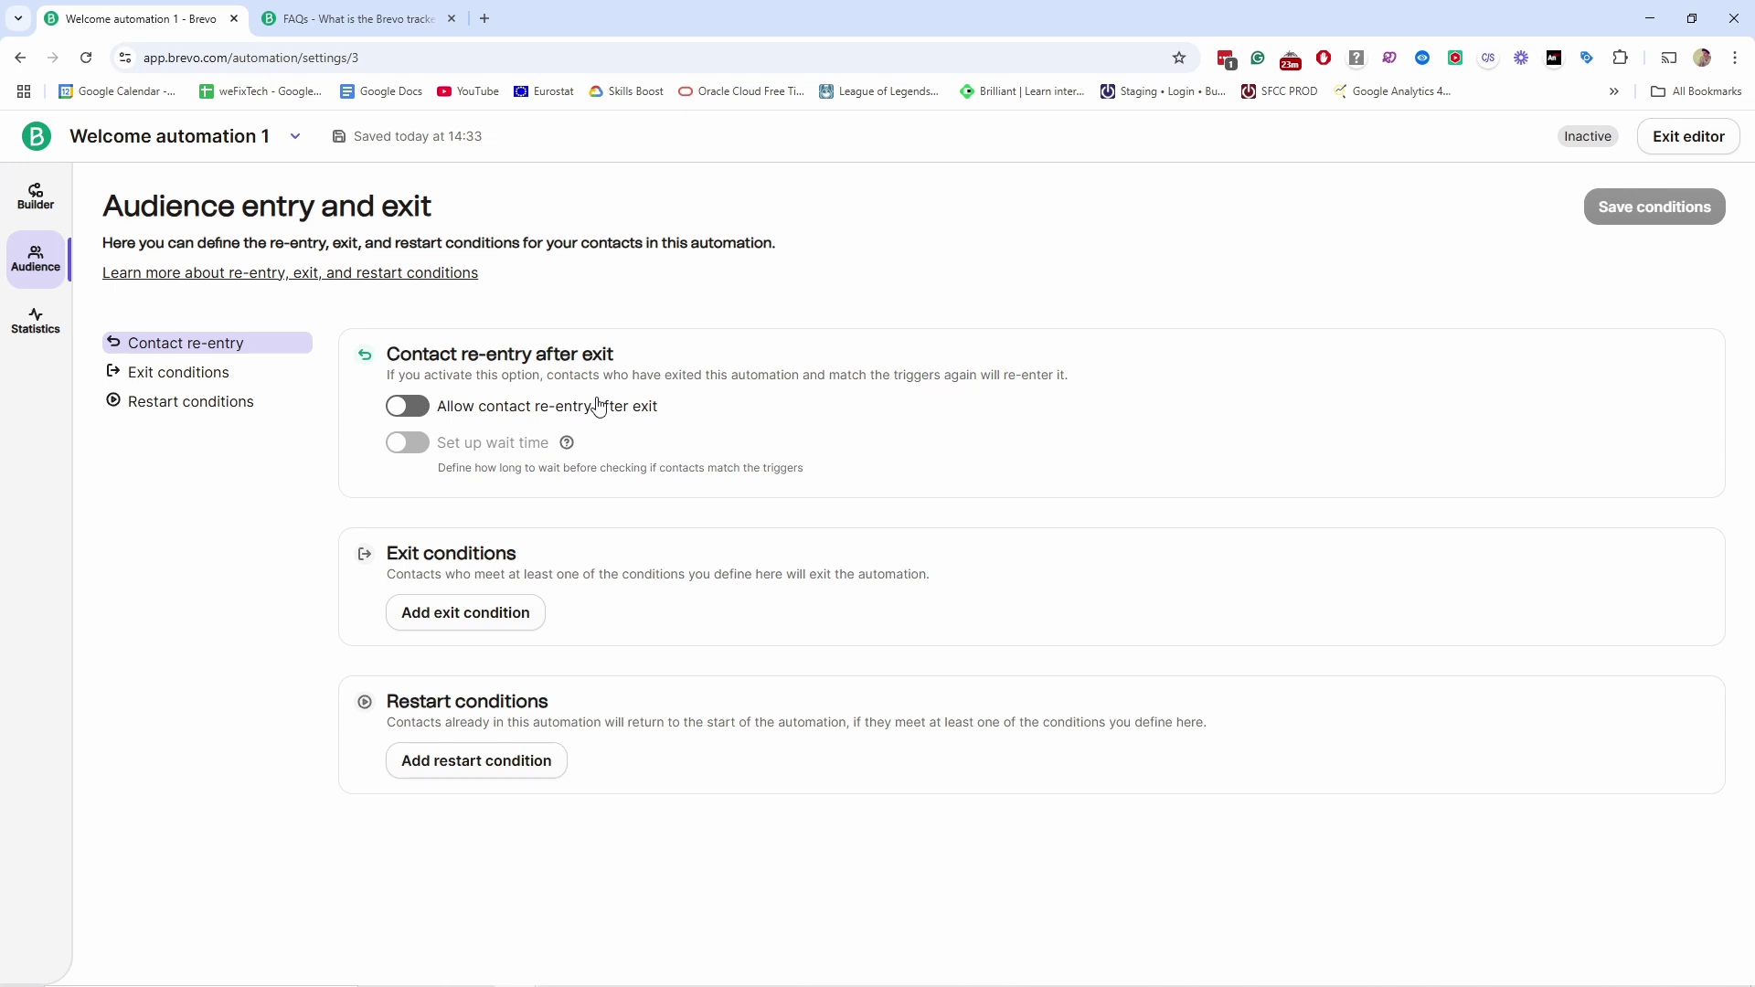
{"action": "left_click", "coordinate": [468, 609]}
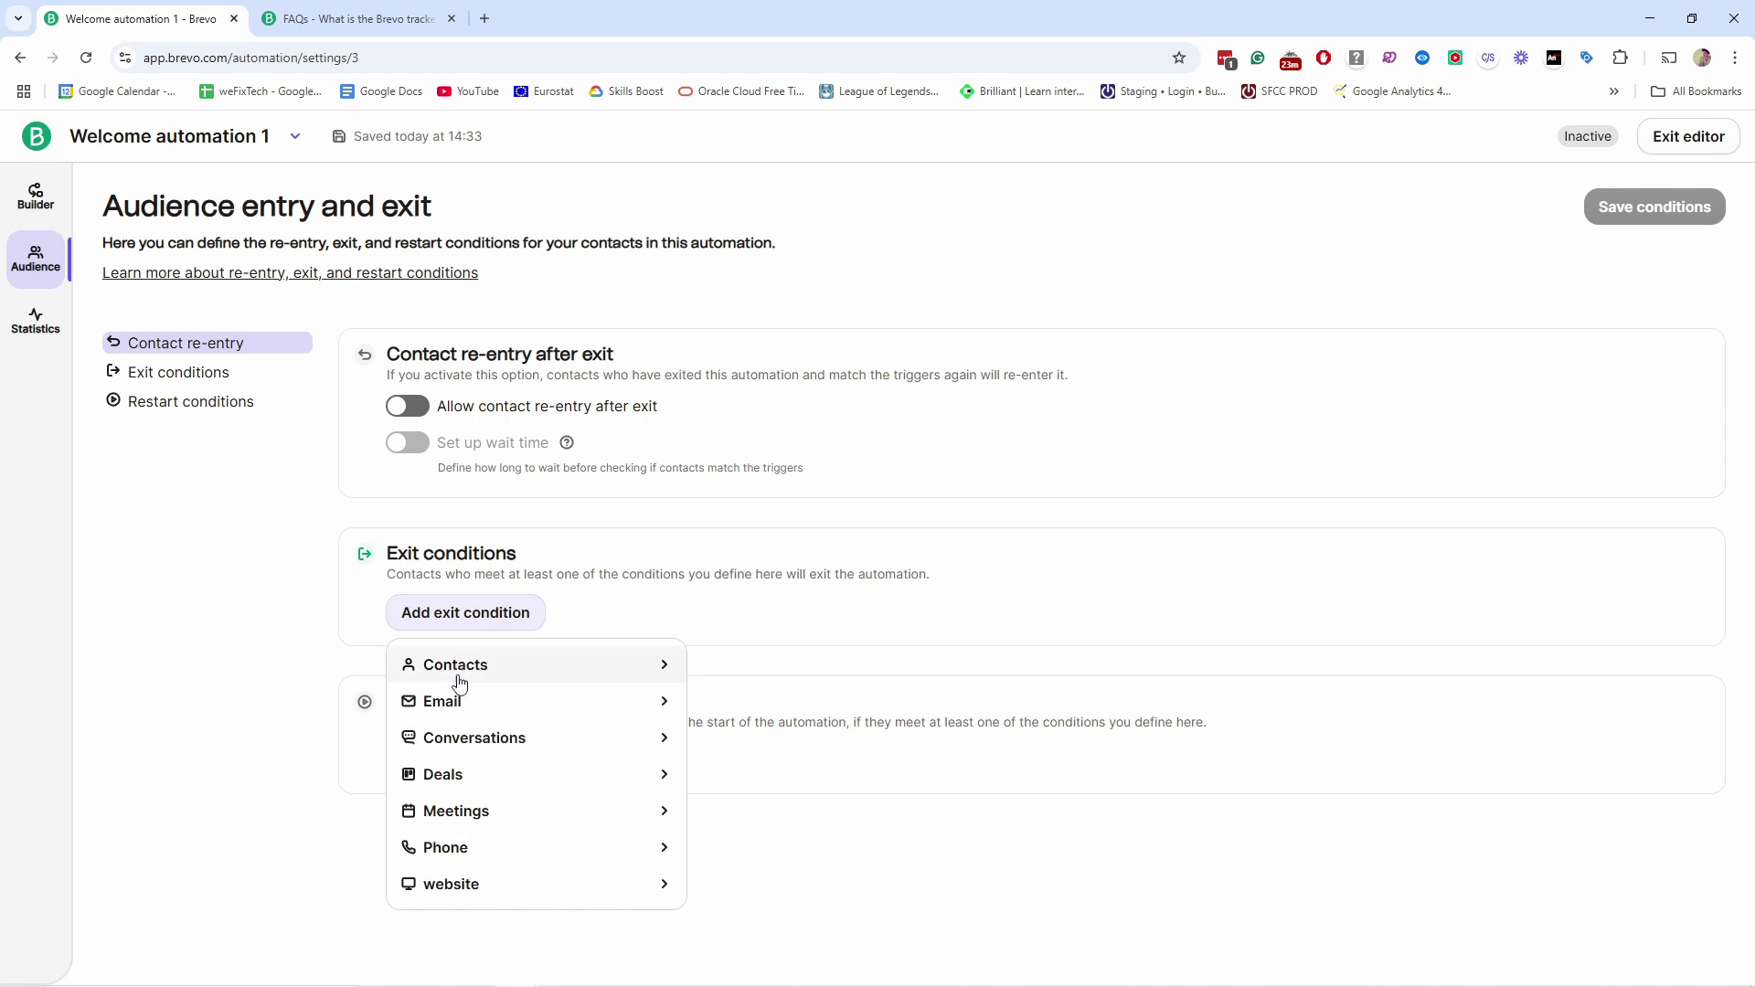
{"action": "left_click", "coordinate": [452, 887]}
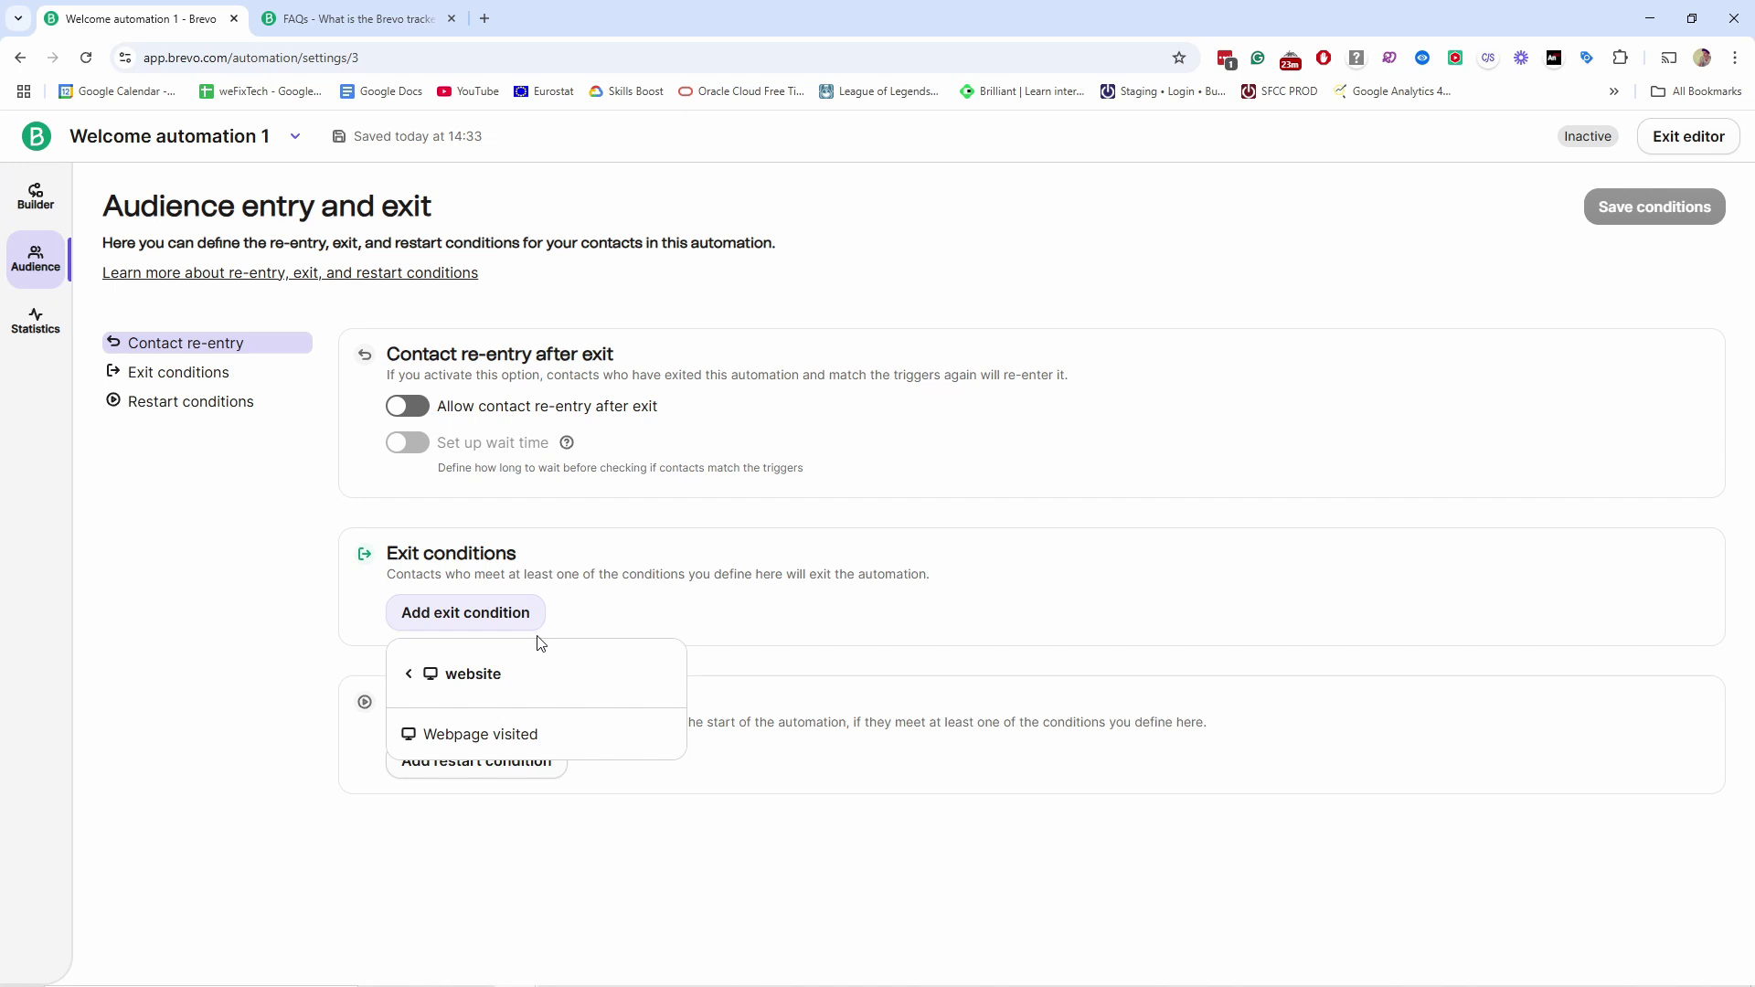
{"action": "left_click", "coordinate": [603, 608]}
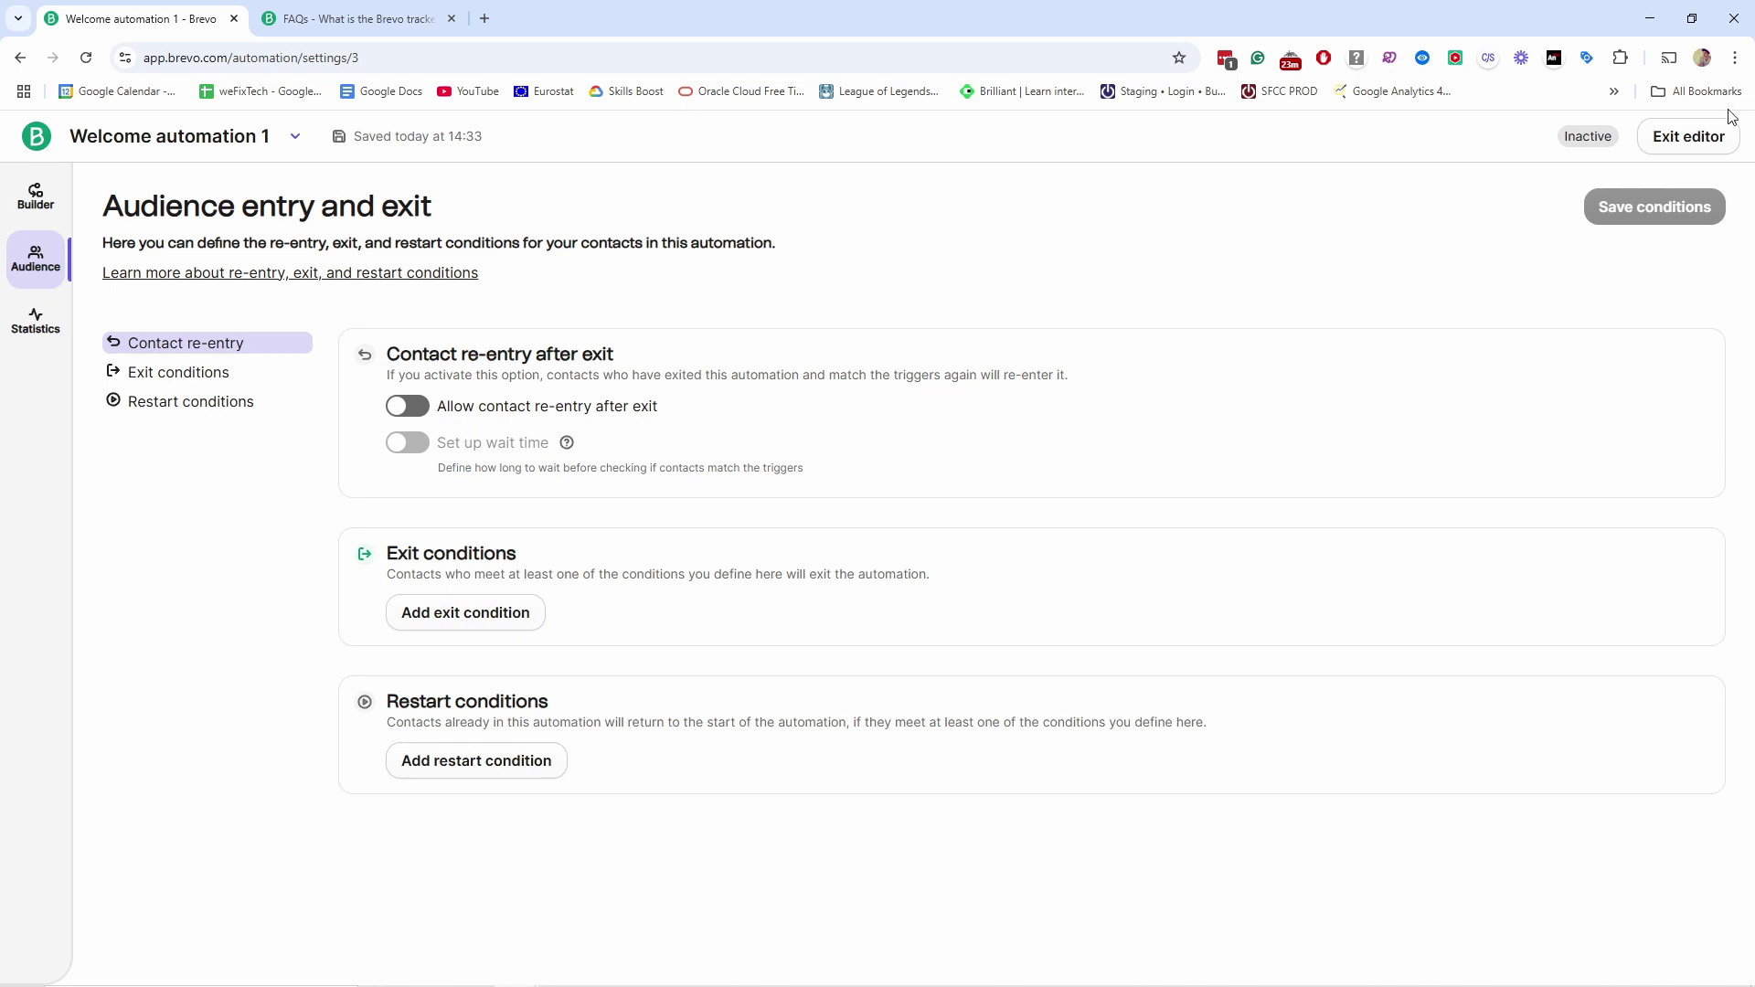
Allow contact re-entry after exit, save the conditions, and view the Statistics
{"action": "left_click", "coordinate": [402, 406]}
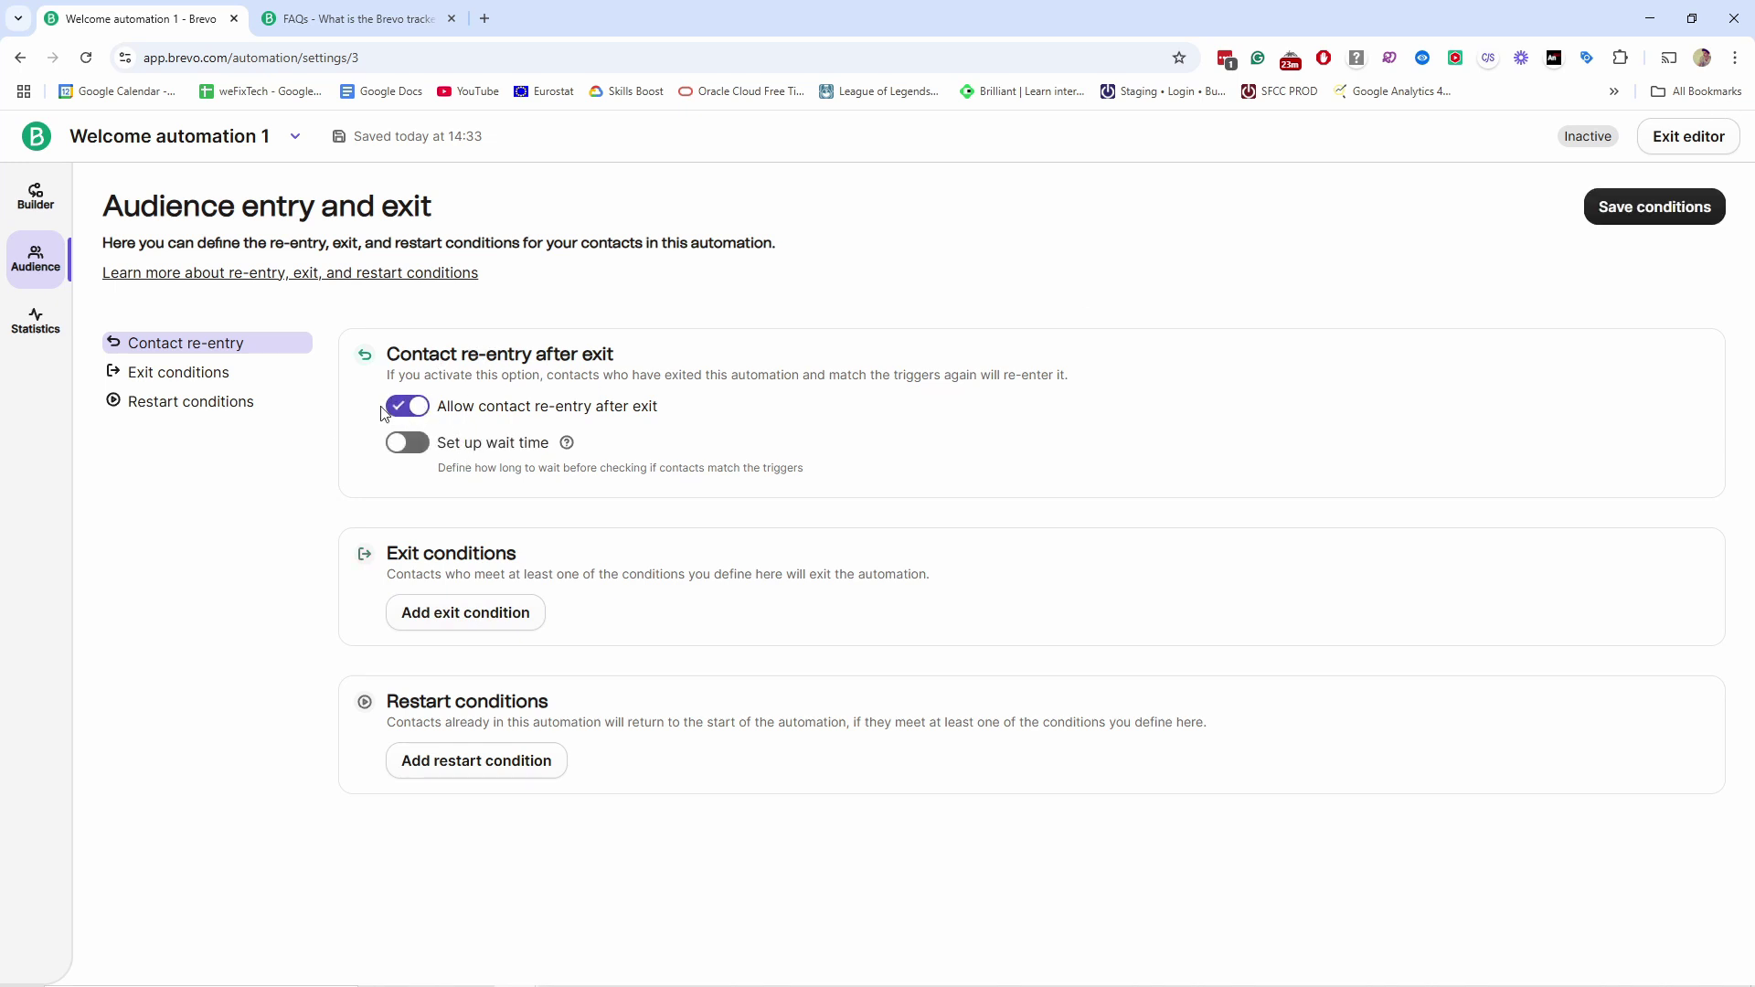
{"action": "left_click", "coordinate": [1618, 206]}
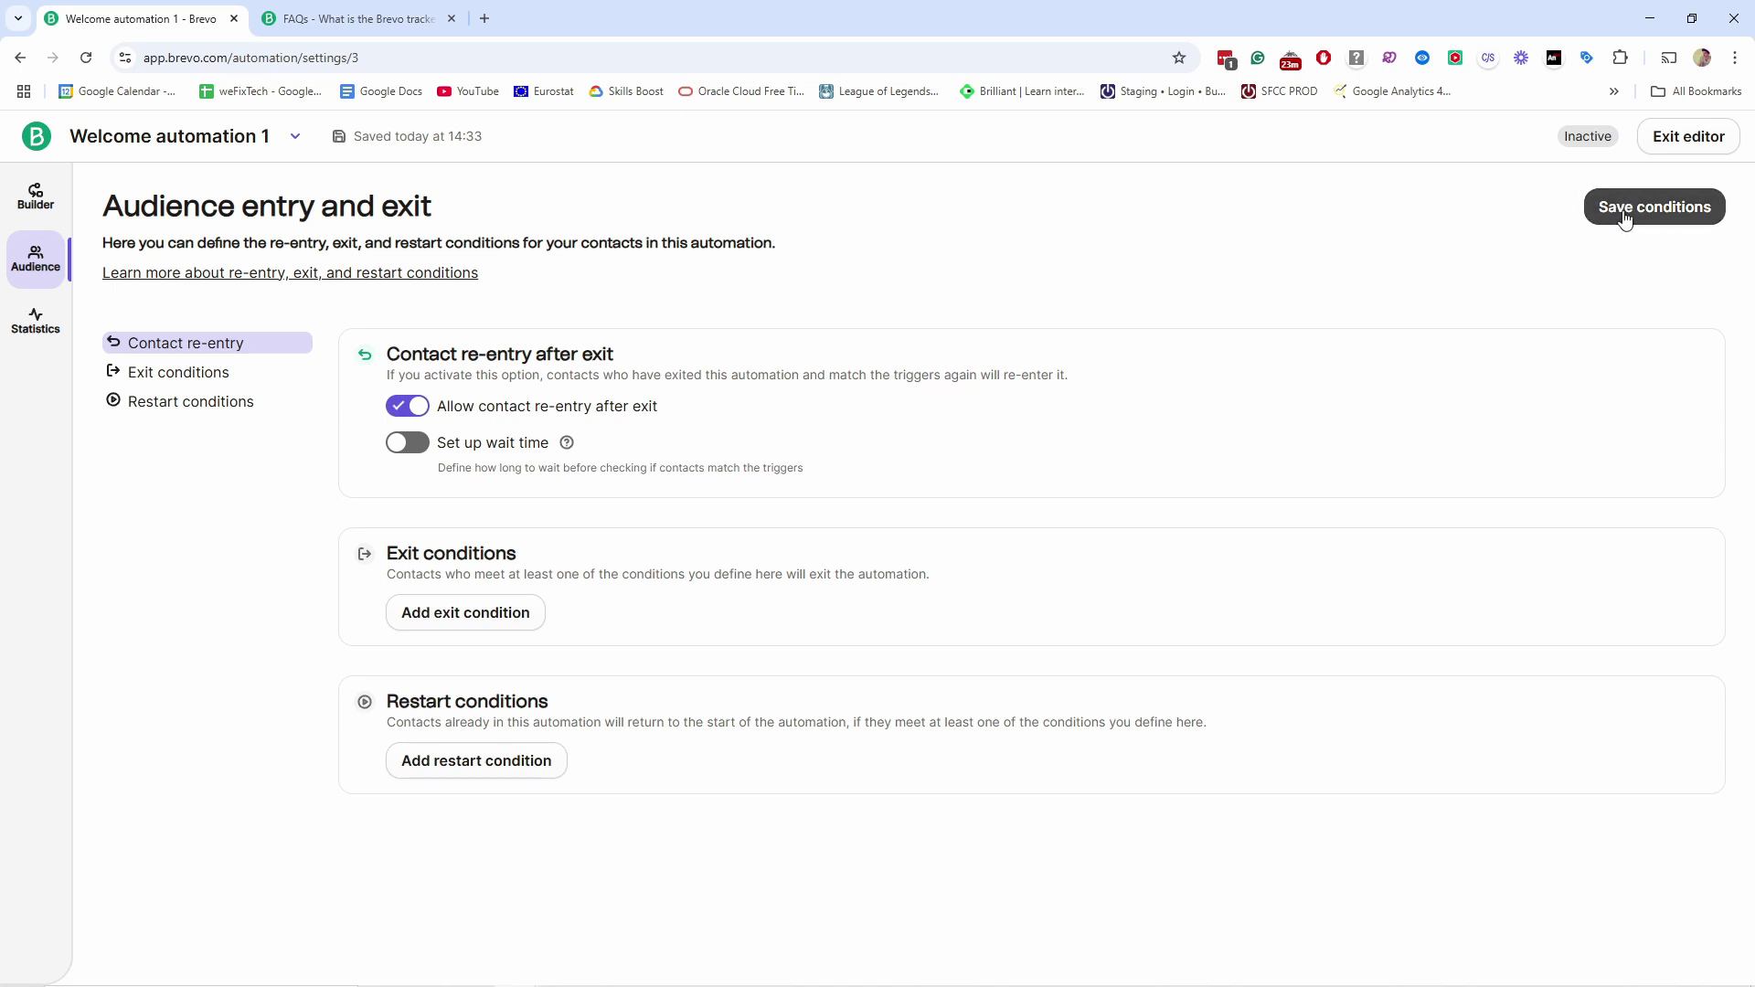
{"action": "left_click", "coordinate": [36, 320]}
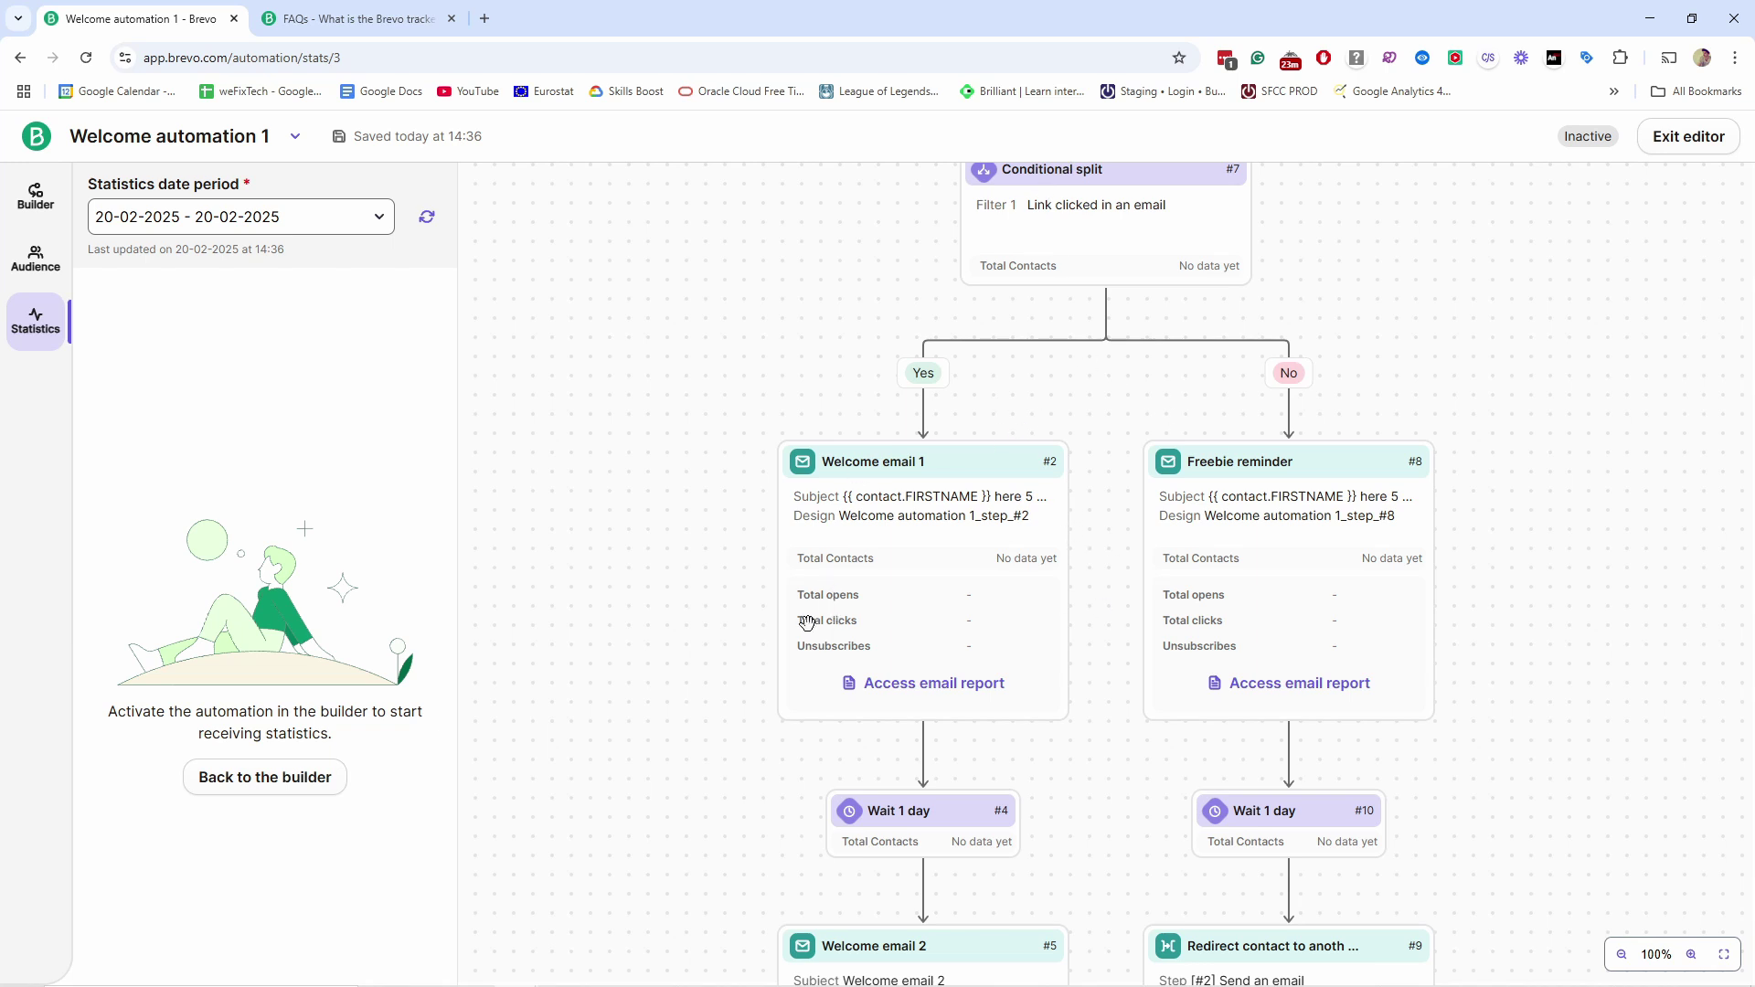
Scroll the empty statistics view and return to the automation Builder
{"action": "scroll", "coordinate": [850, 644], "scroll_direction": "down", "scroll_amount": 1}
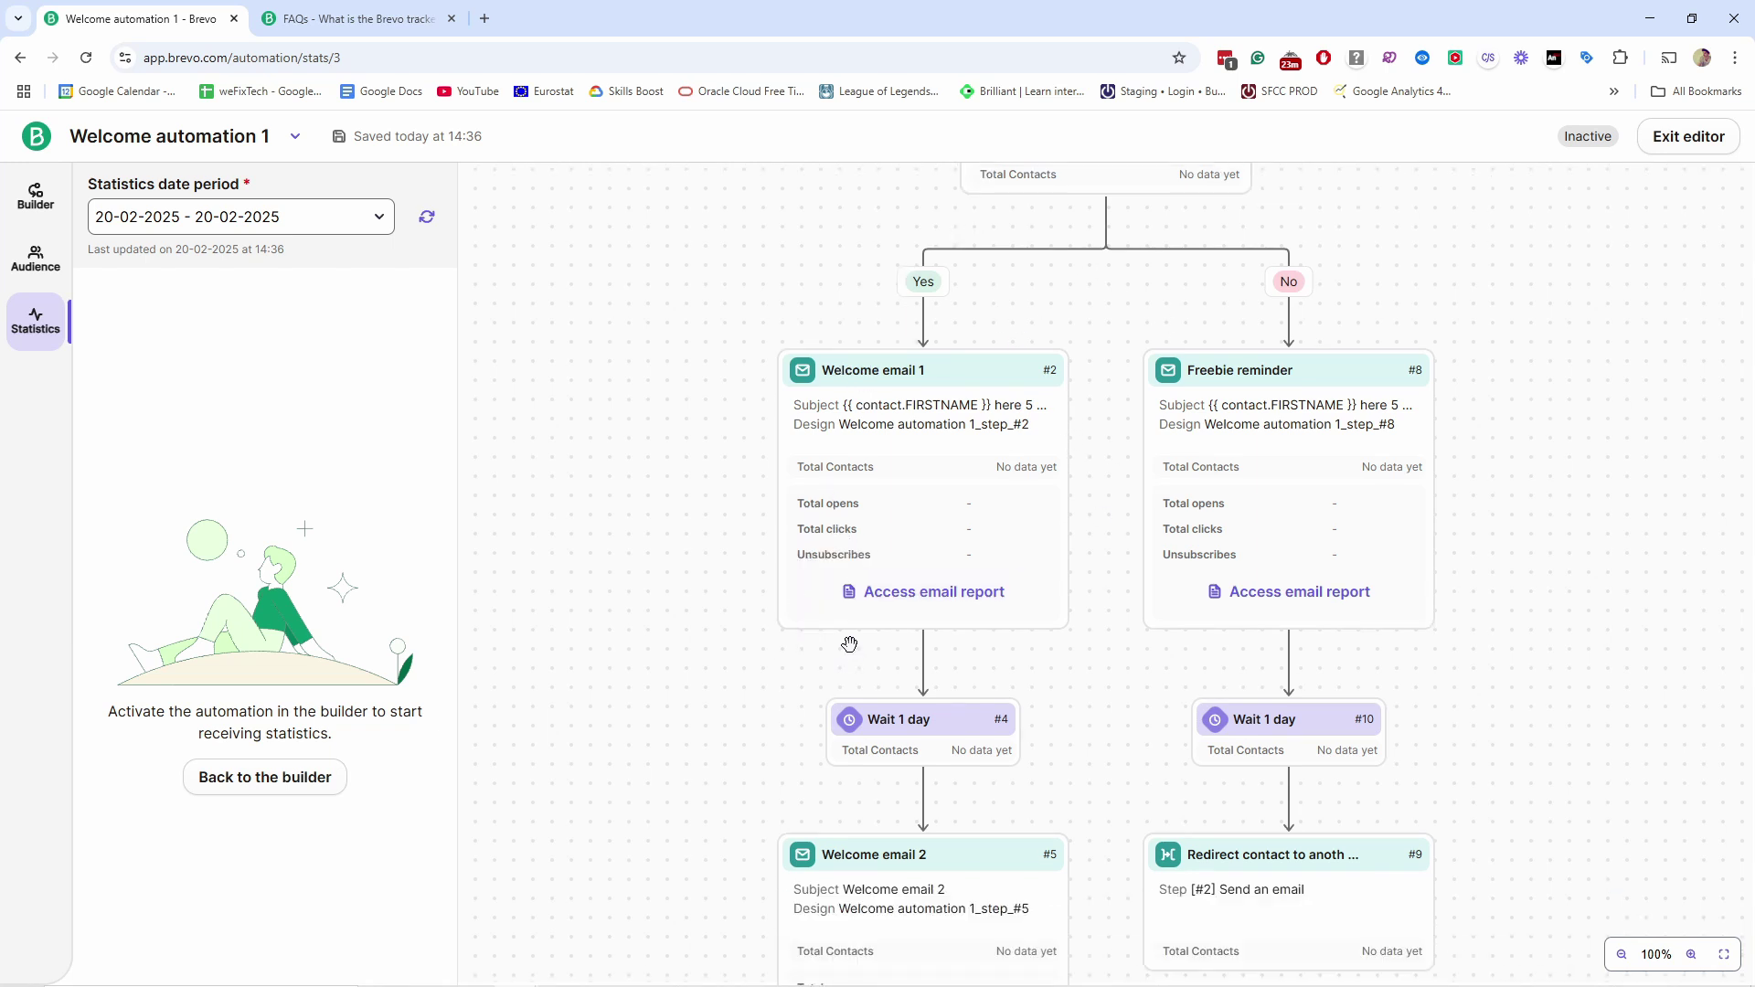
{"action": "scroll", "coordinate": [913, 661], "scroll_direction": "up", "scroll_amount": 1}
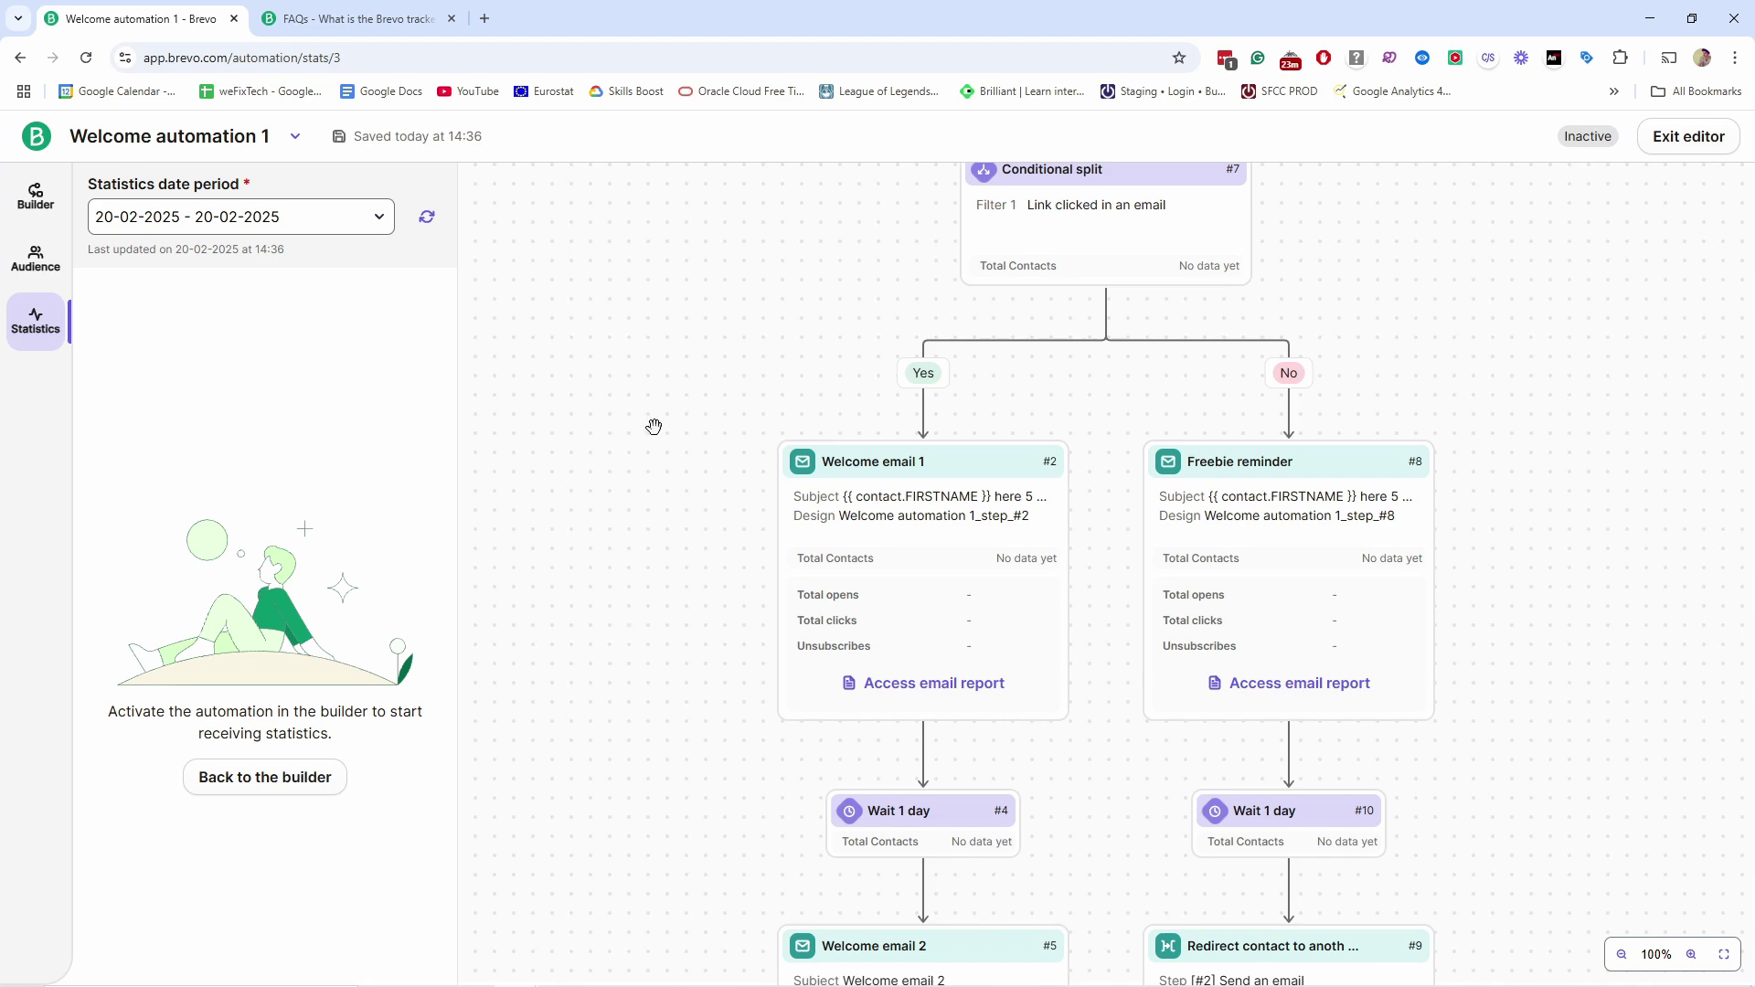
{"action": "left_click", "coordinate": [37, 196]}
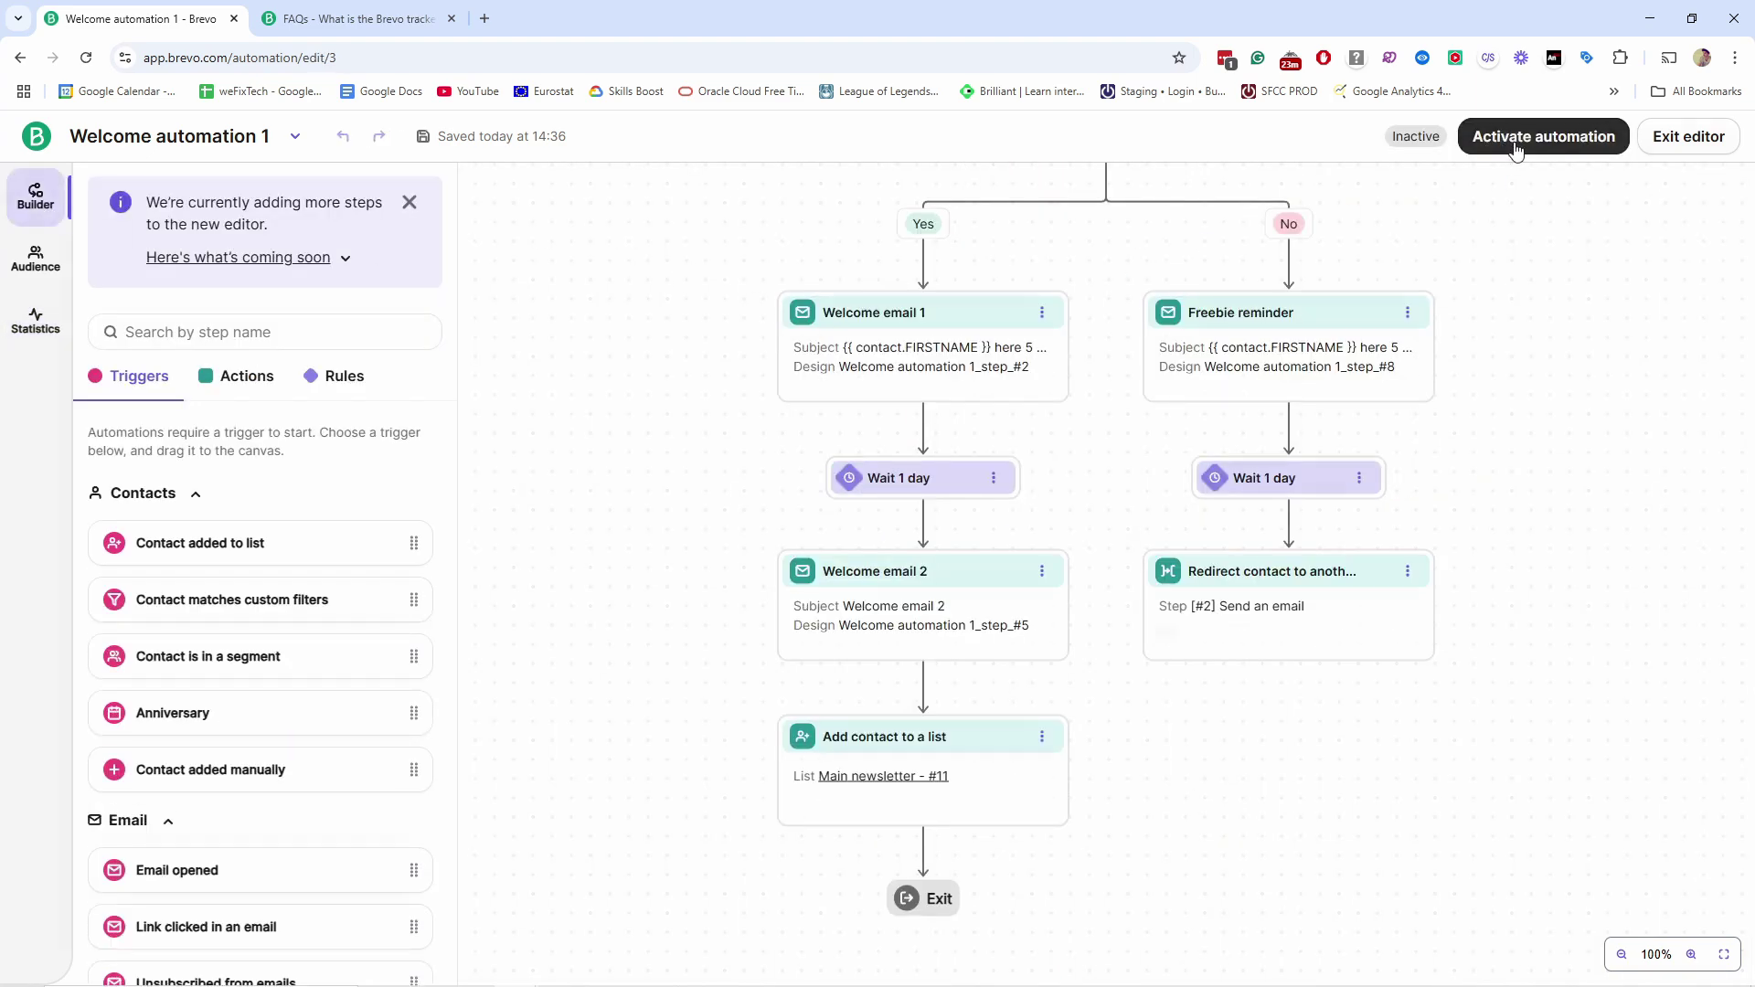
Activate Welcome automation 1 with re-entry allowed and check its status options
{"action": "left_click", "coordinate": [1515, 145]}
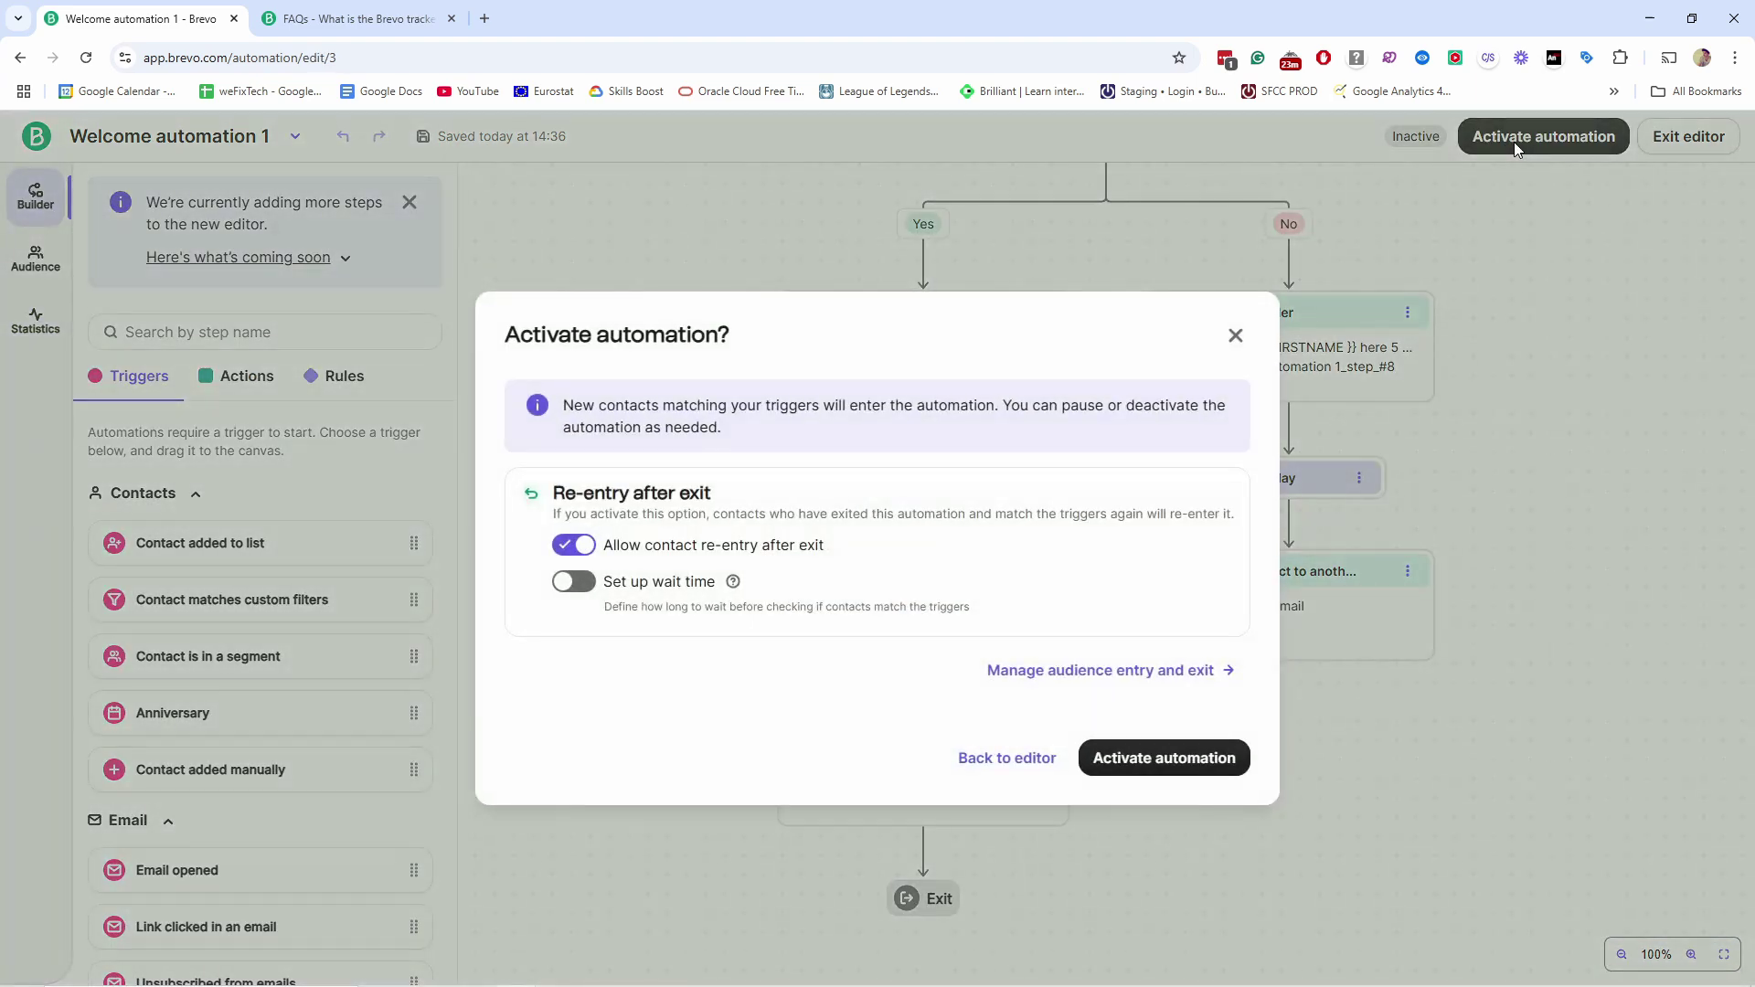
{"action": "left_click", "coordinate": [1159, 758]}
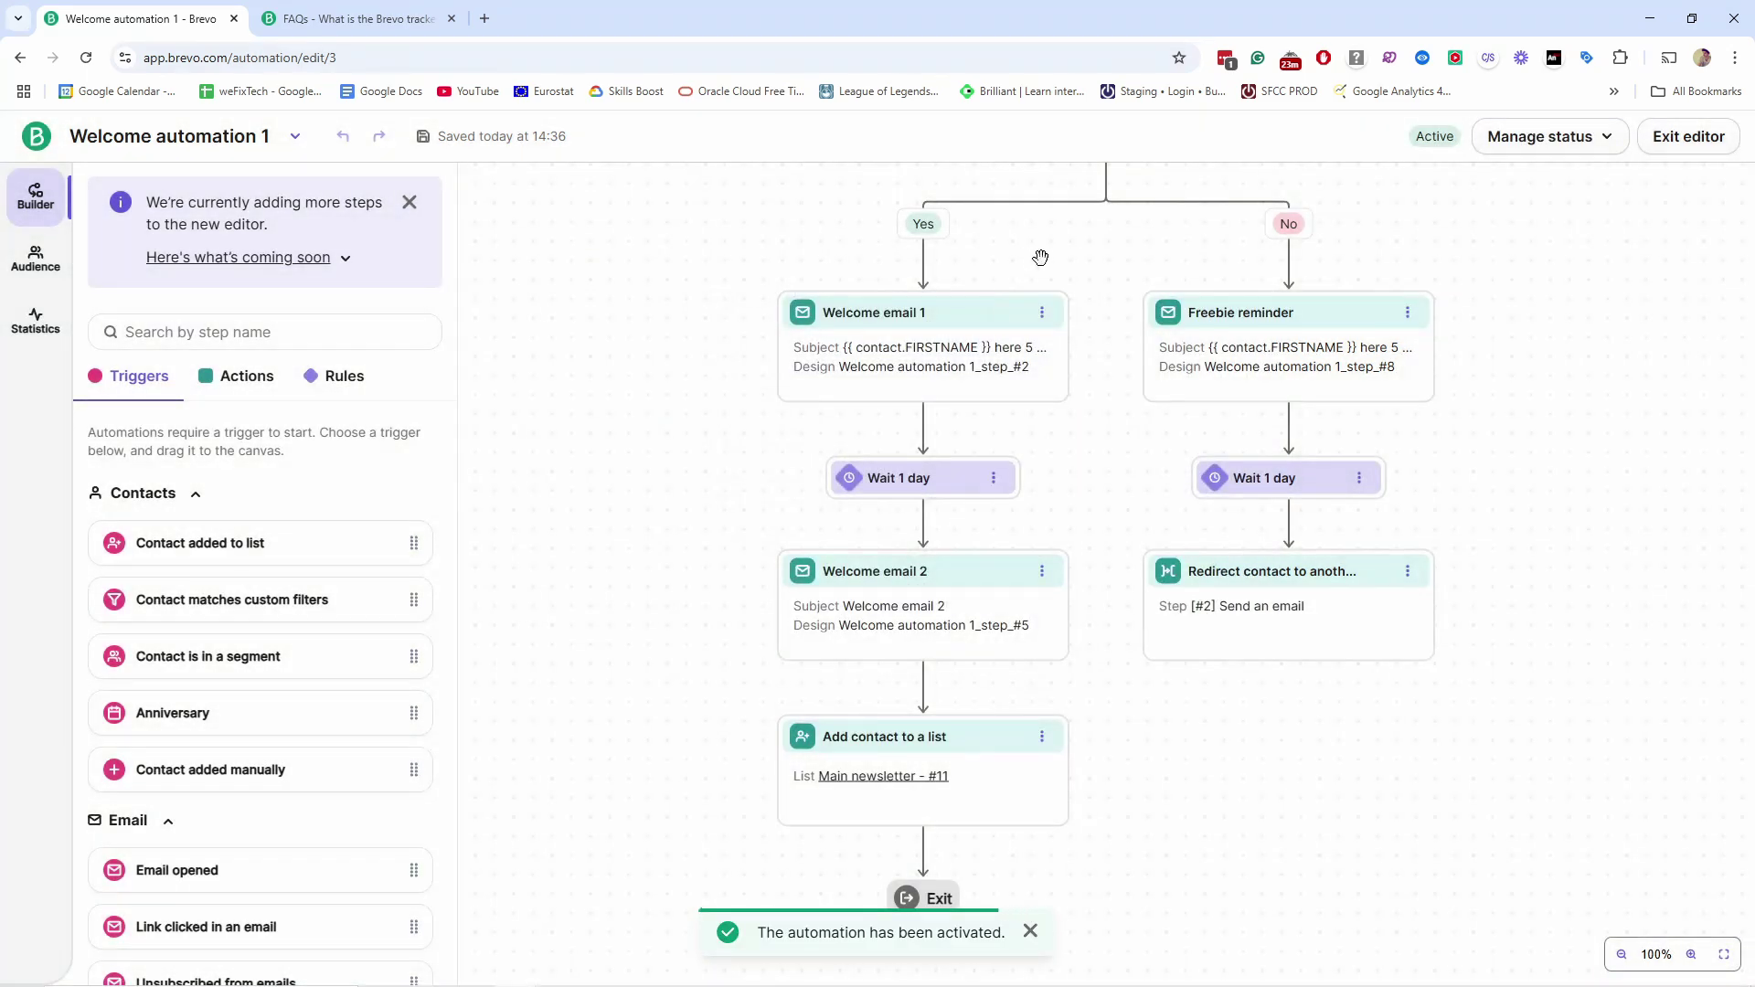
{"action": "left_click", "coordinate": [1597, 137]}
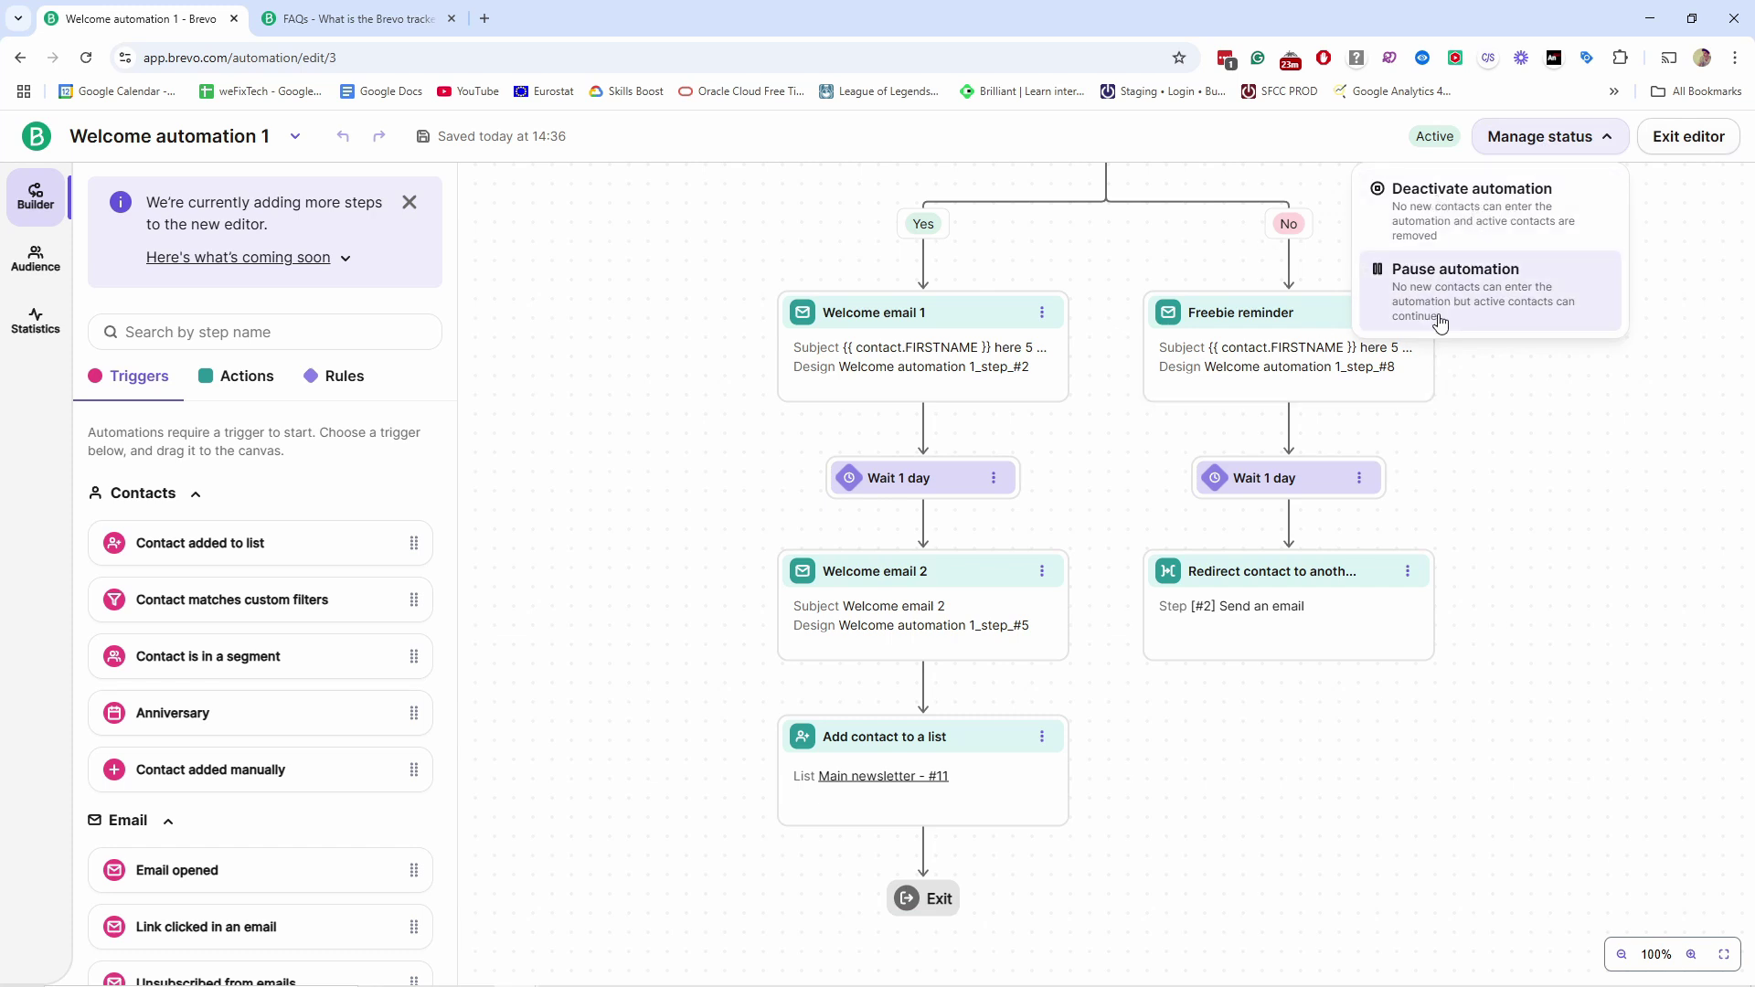
{"action": "left_click", "coordinate": [1667, 189]}
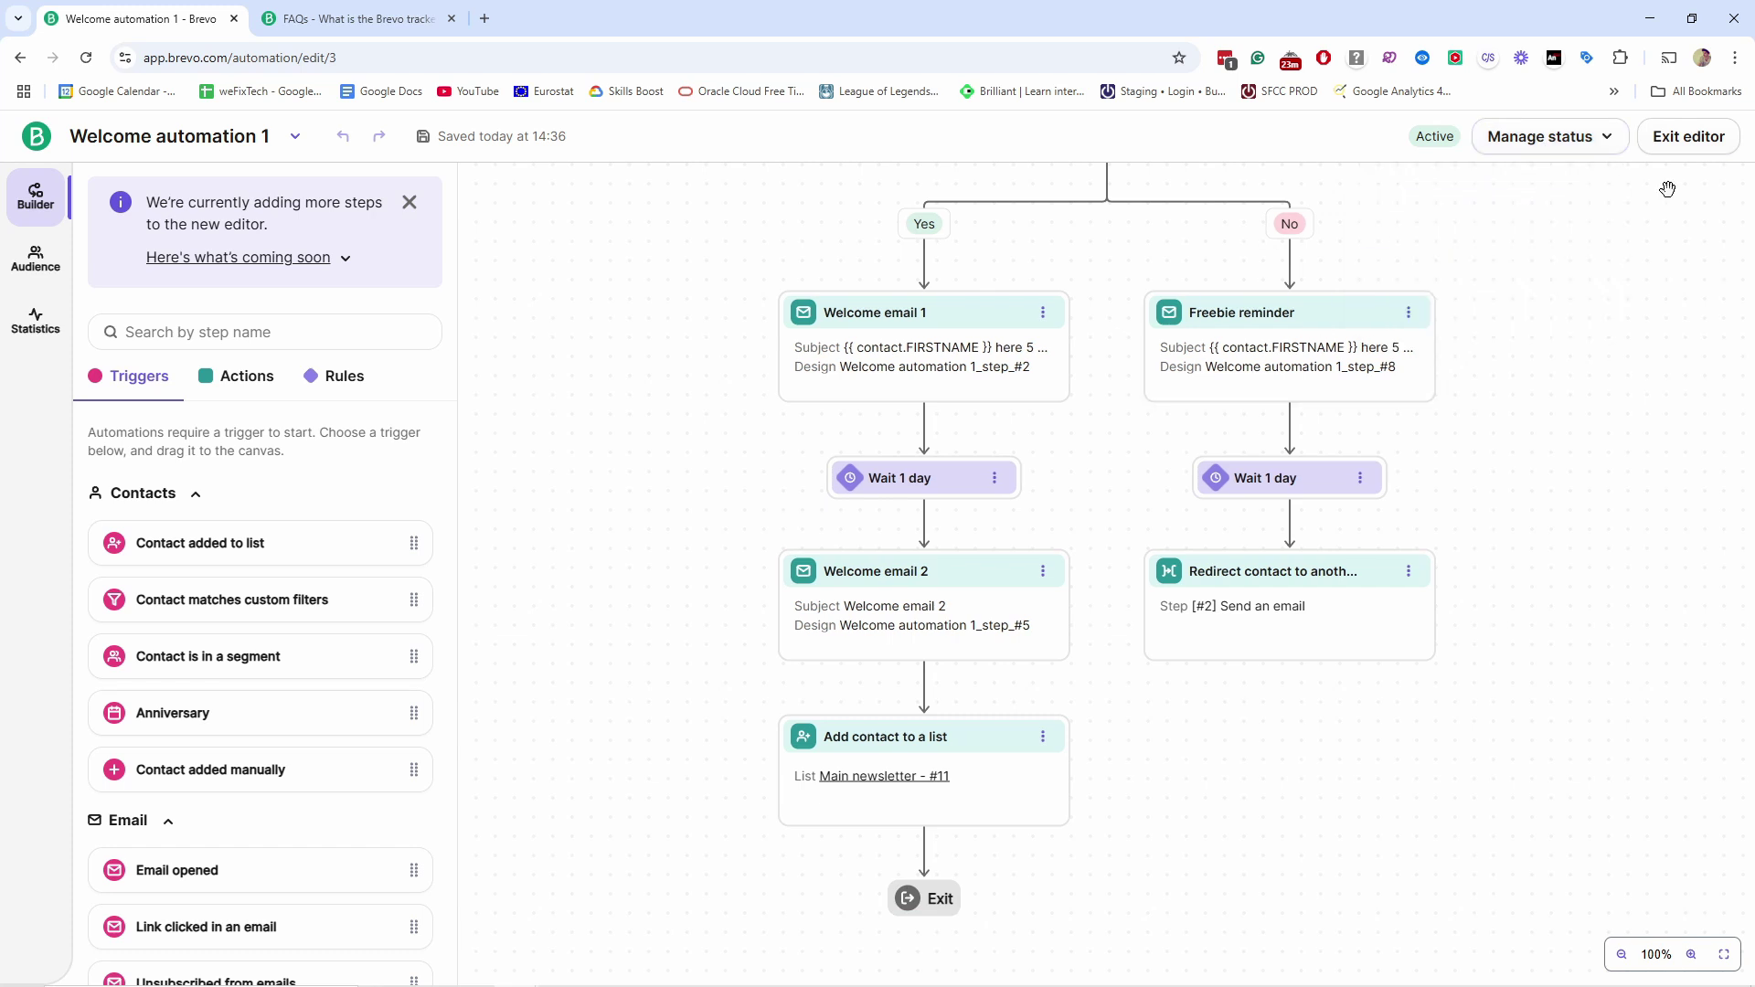
Look over the active workflow and exit the editor to the Automations list
{"action": "scroll", "coordinate": [1328, 356], "scroll_direction": "up", "scroll_amount": 6}
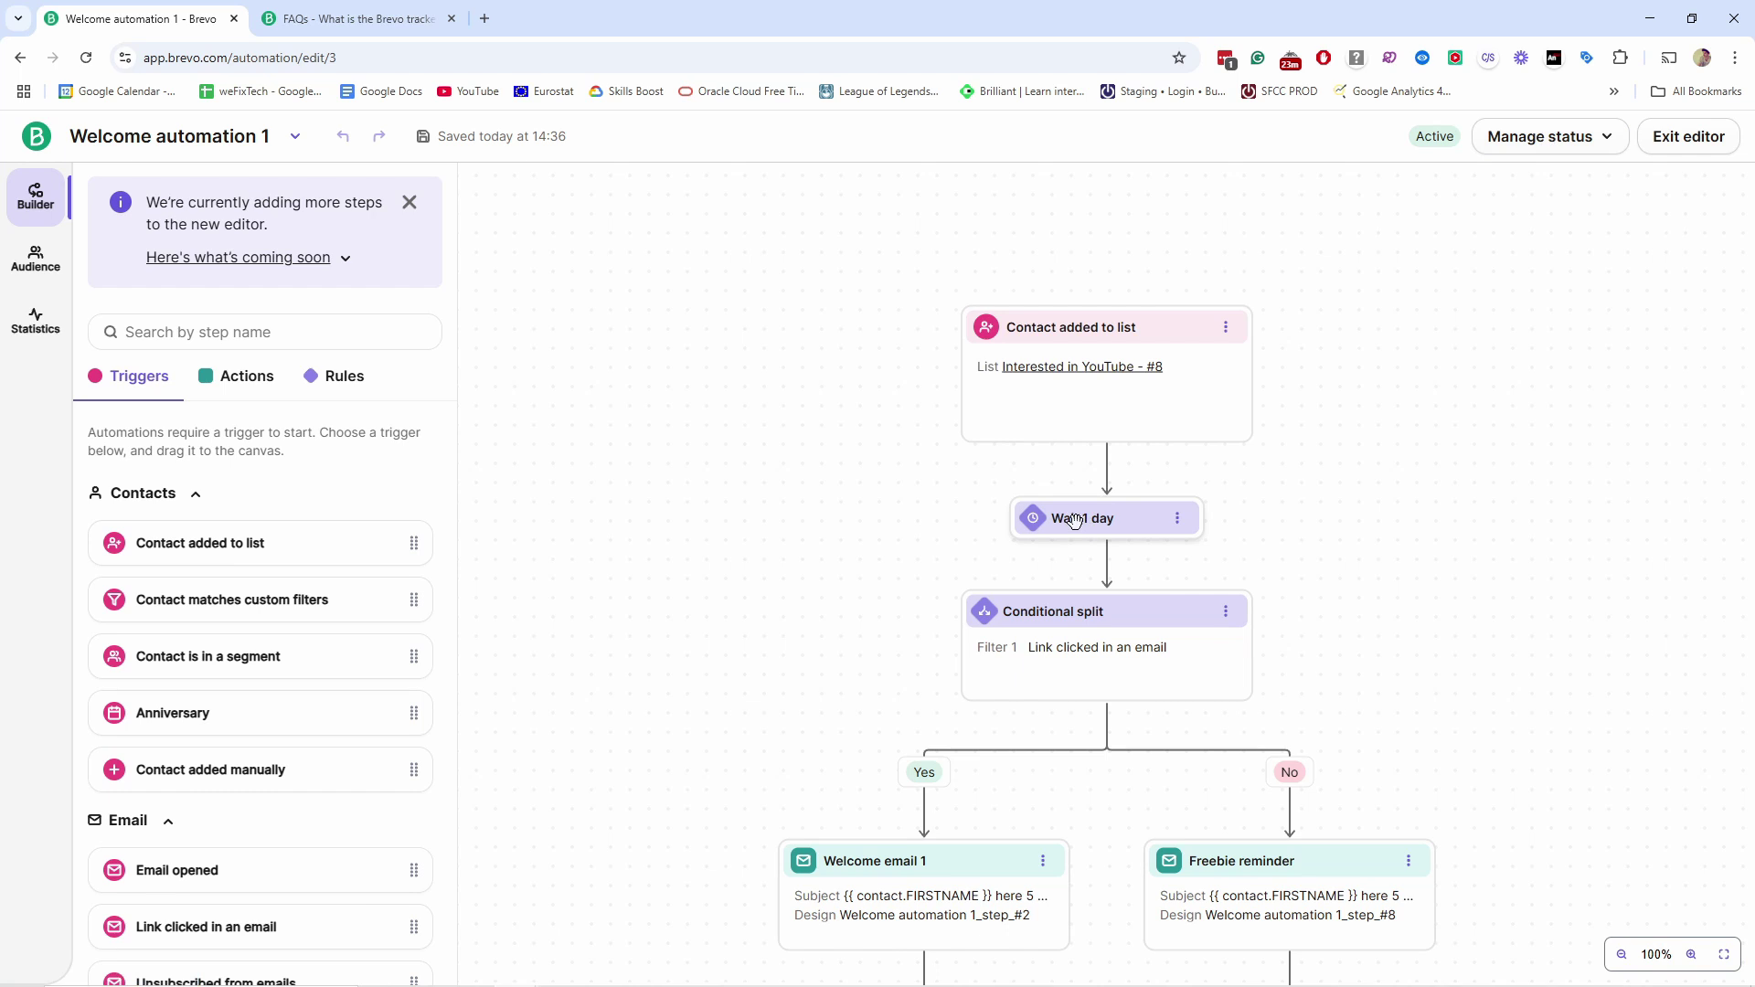
{"action": "scroll", "coordinate": [1074, 520], "scroll_direction": "down", "scroll_amount": 4}
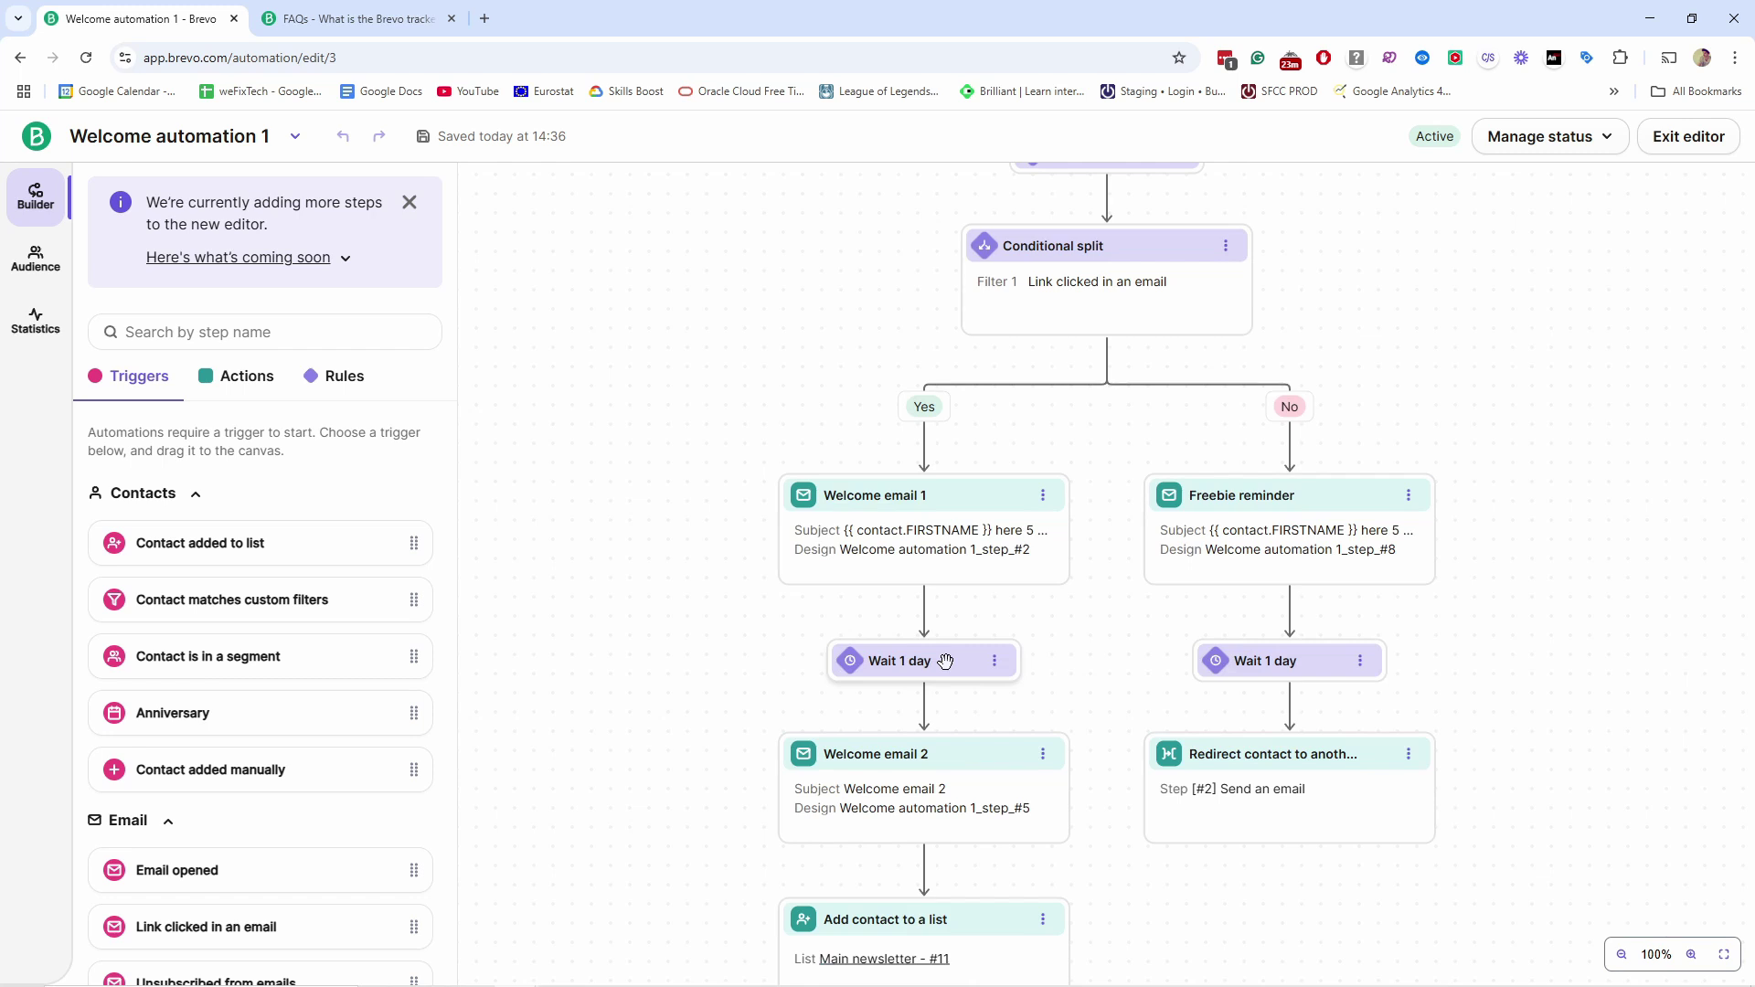
{"action": "scroll", "coordinate": [980, 639], "scroll_direction": "up", "scroll_amount": 2}
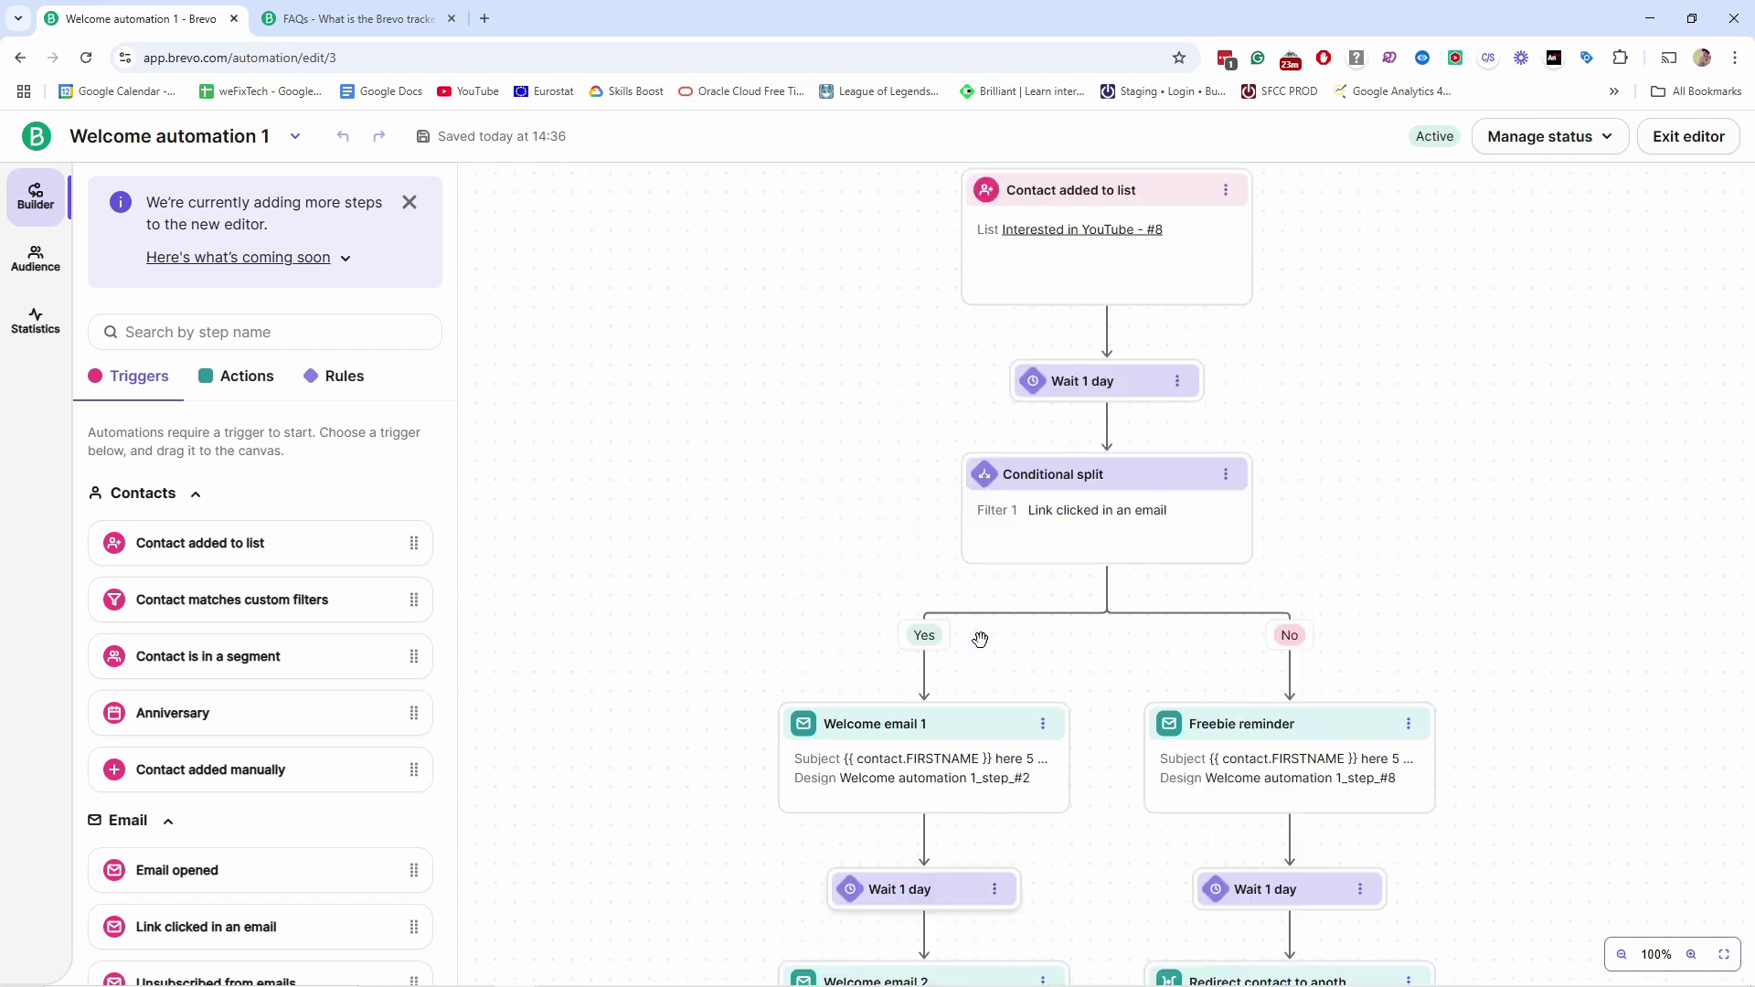
{"action": "left_click", "coordinate": [1687, 136]}
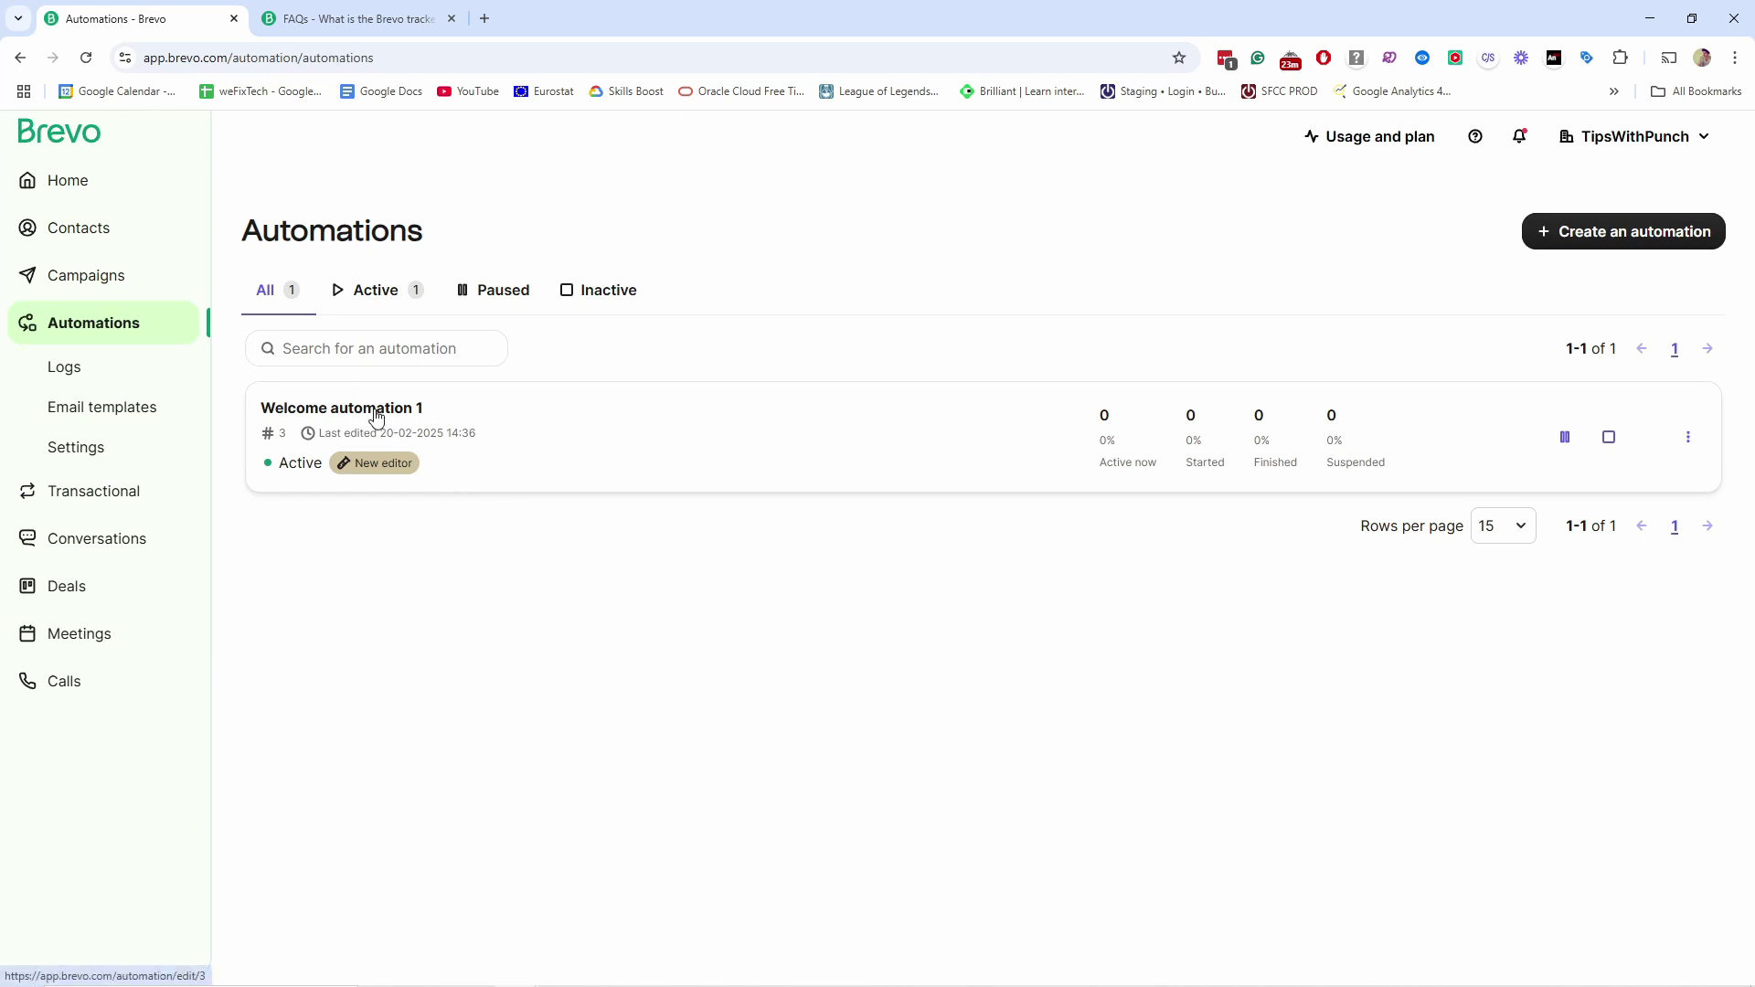
{"action": "left_click", "coordinate": [67, 377]}
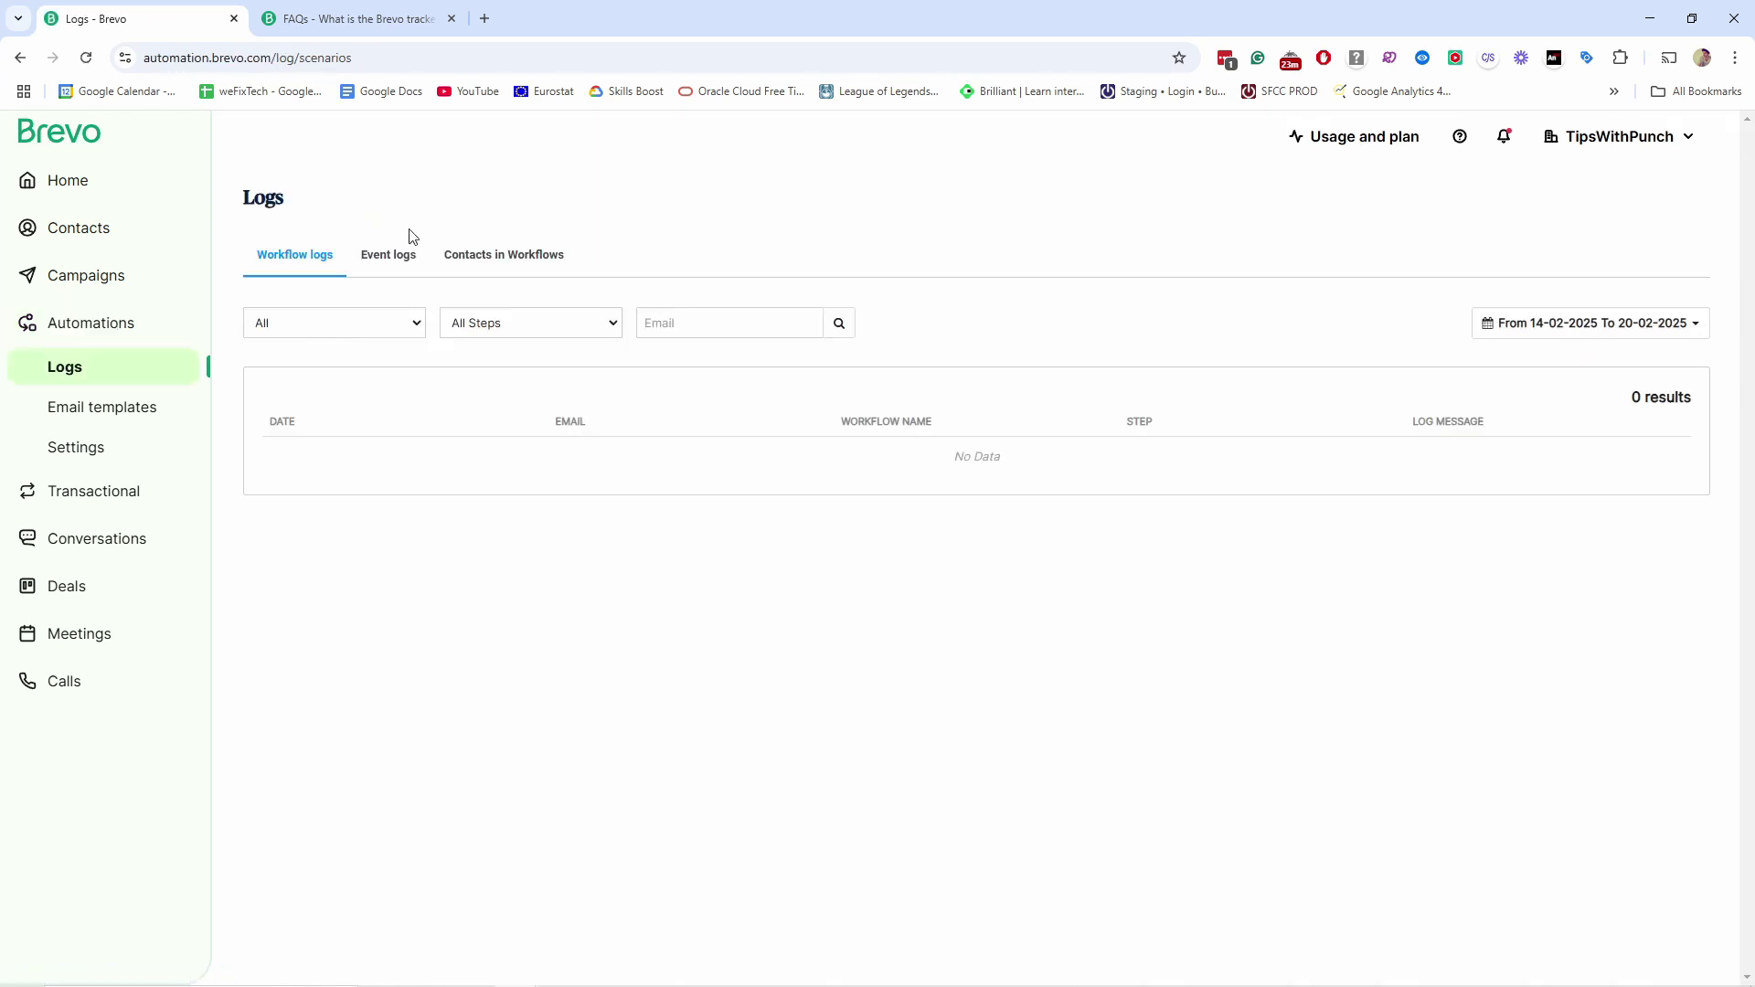
{"action": "left_click", "coordinate": [98, 418]}
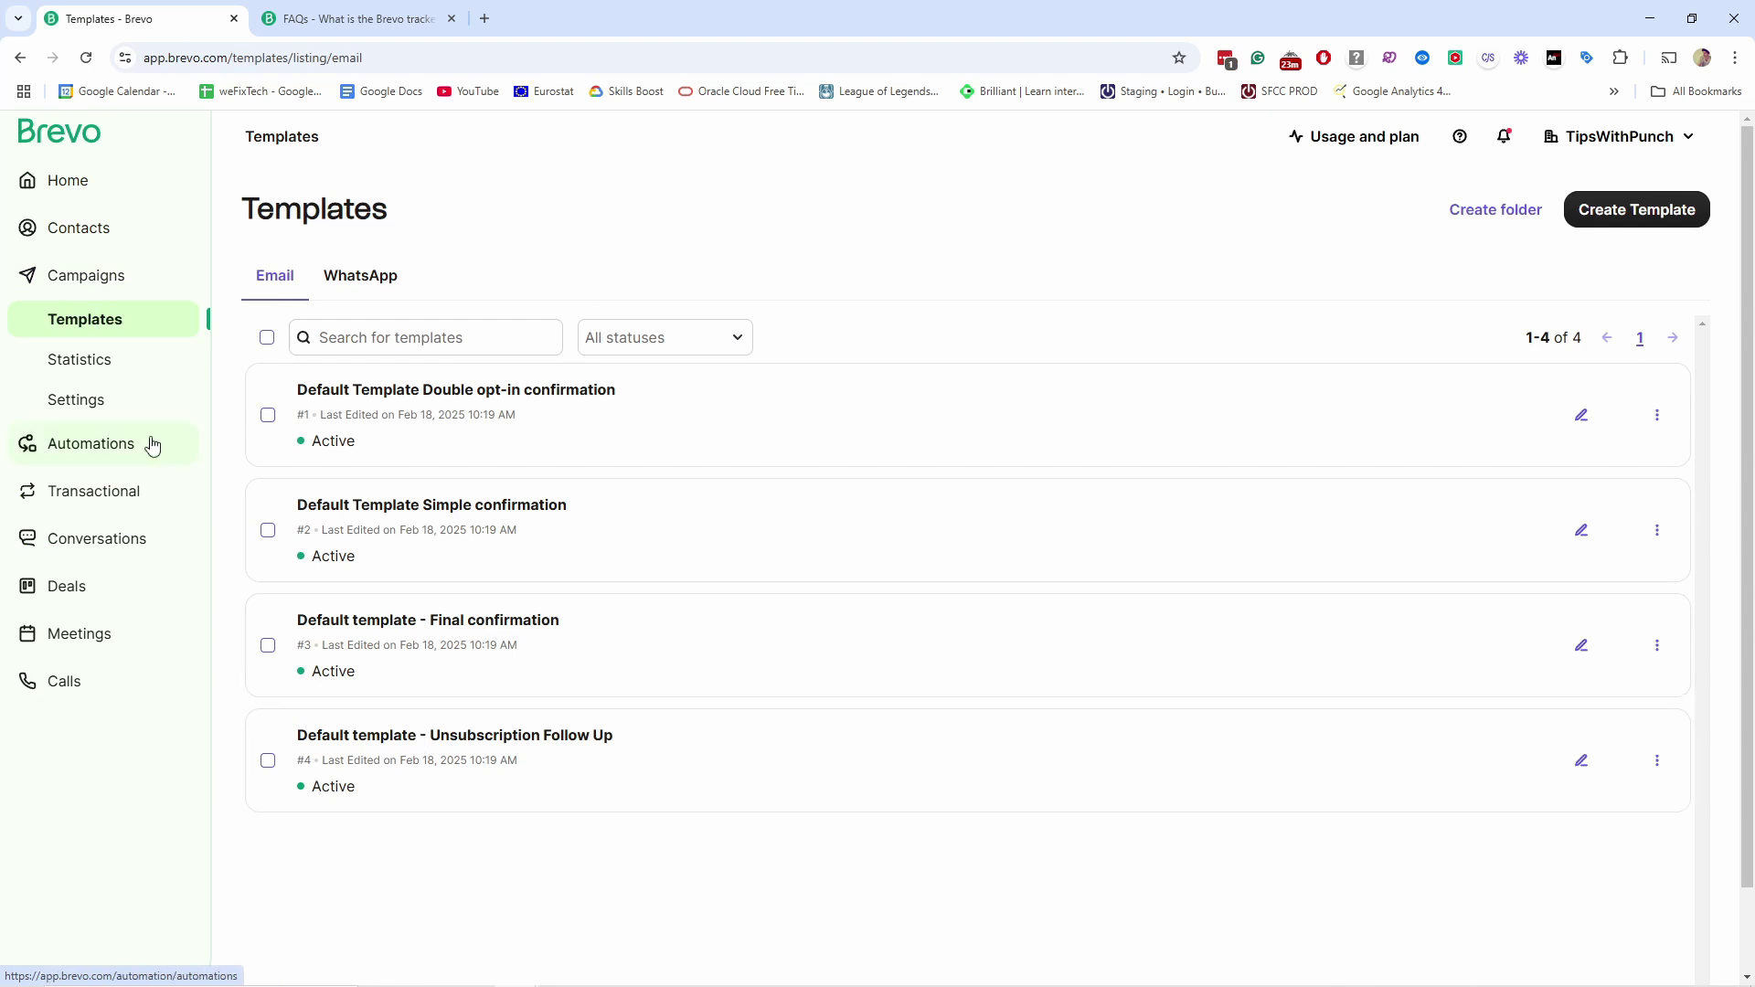
{"action": "left_click", "coordinate": [96, 448]}
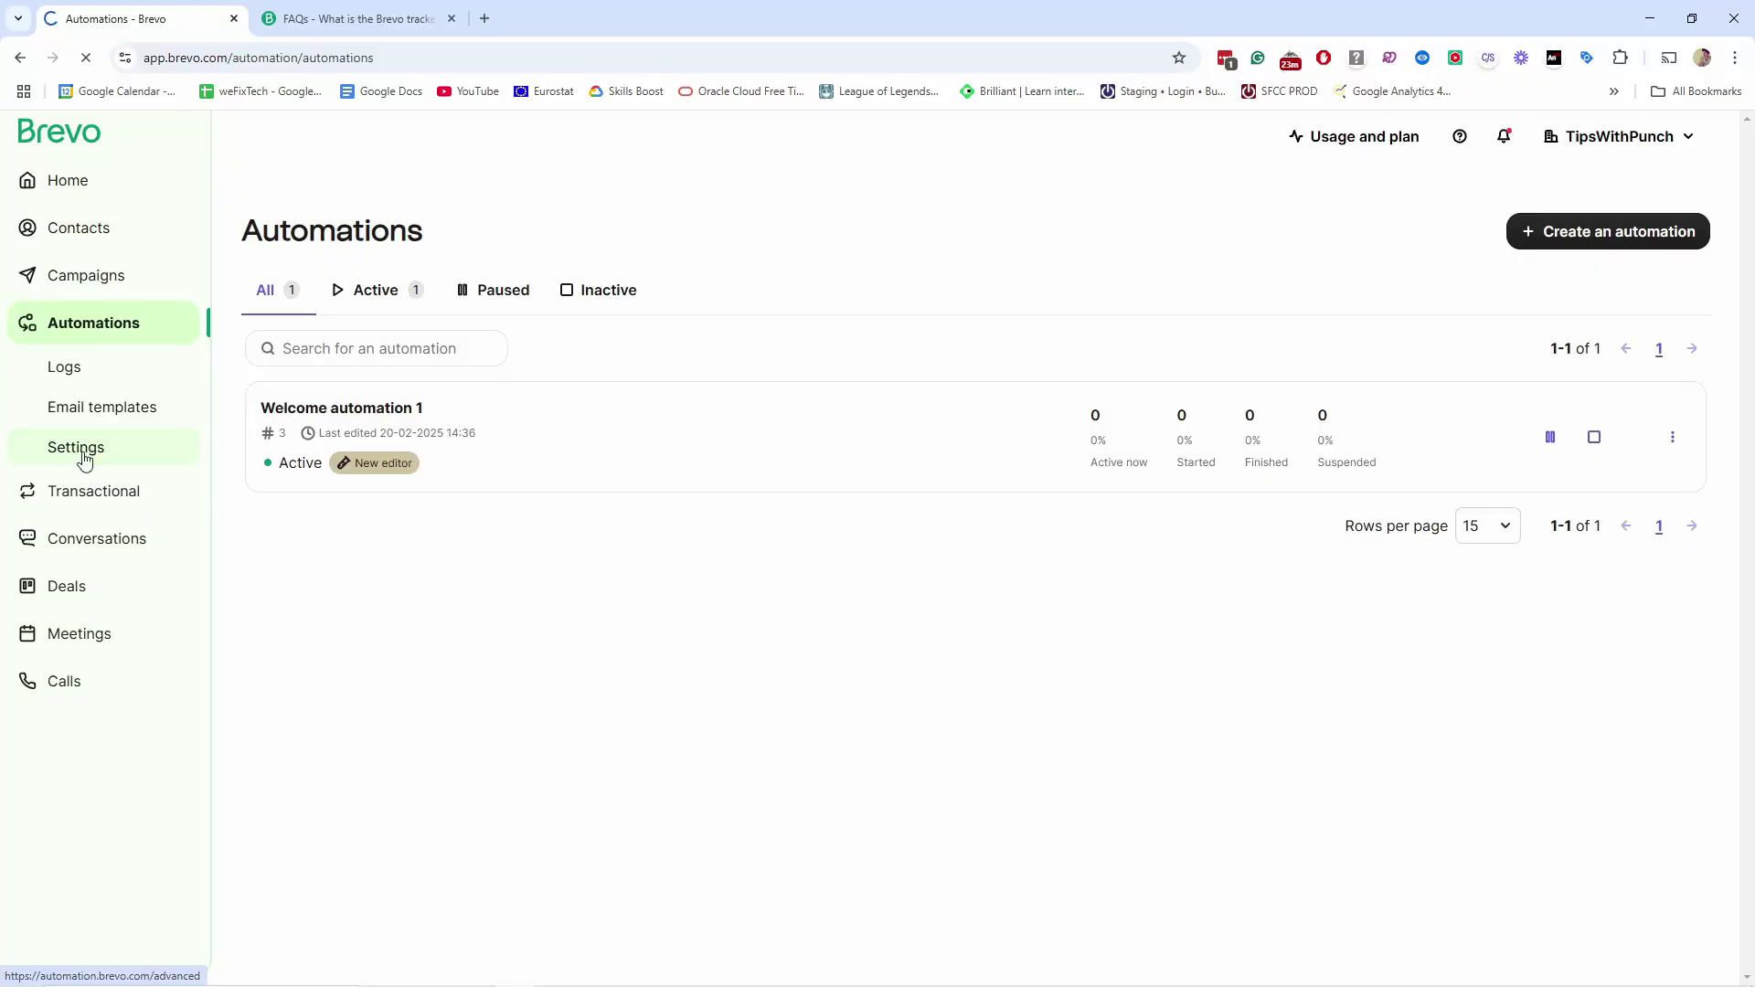
Open the Tracking code setup in Automation settings and view the tracker diagram
{"action": "left_click", "coordinate": [84, 453]}
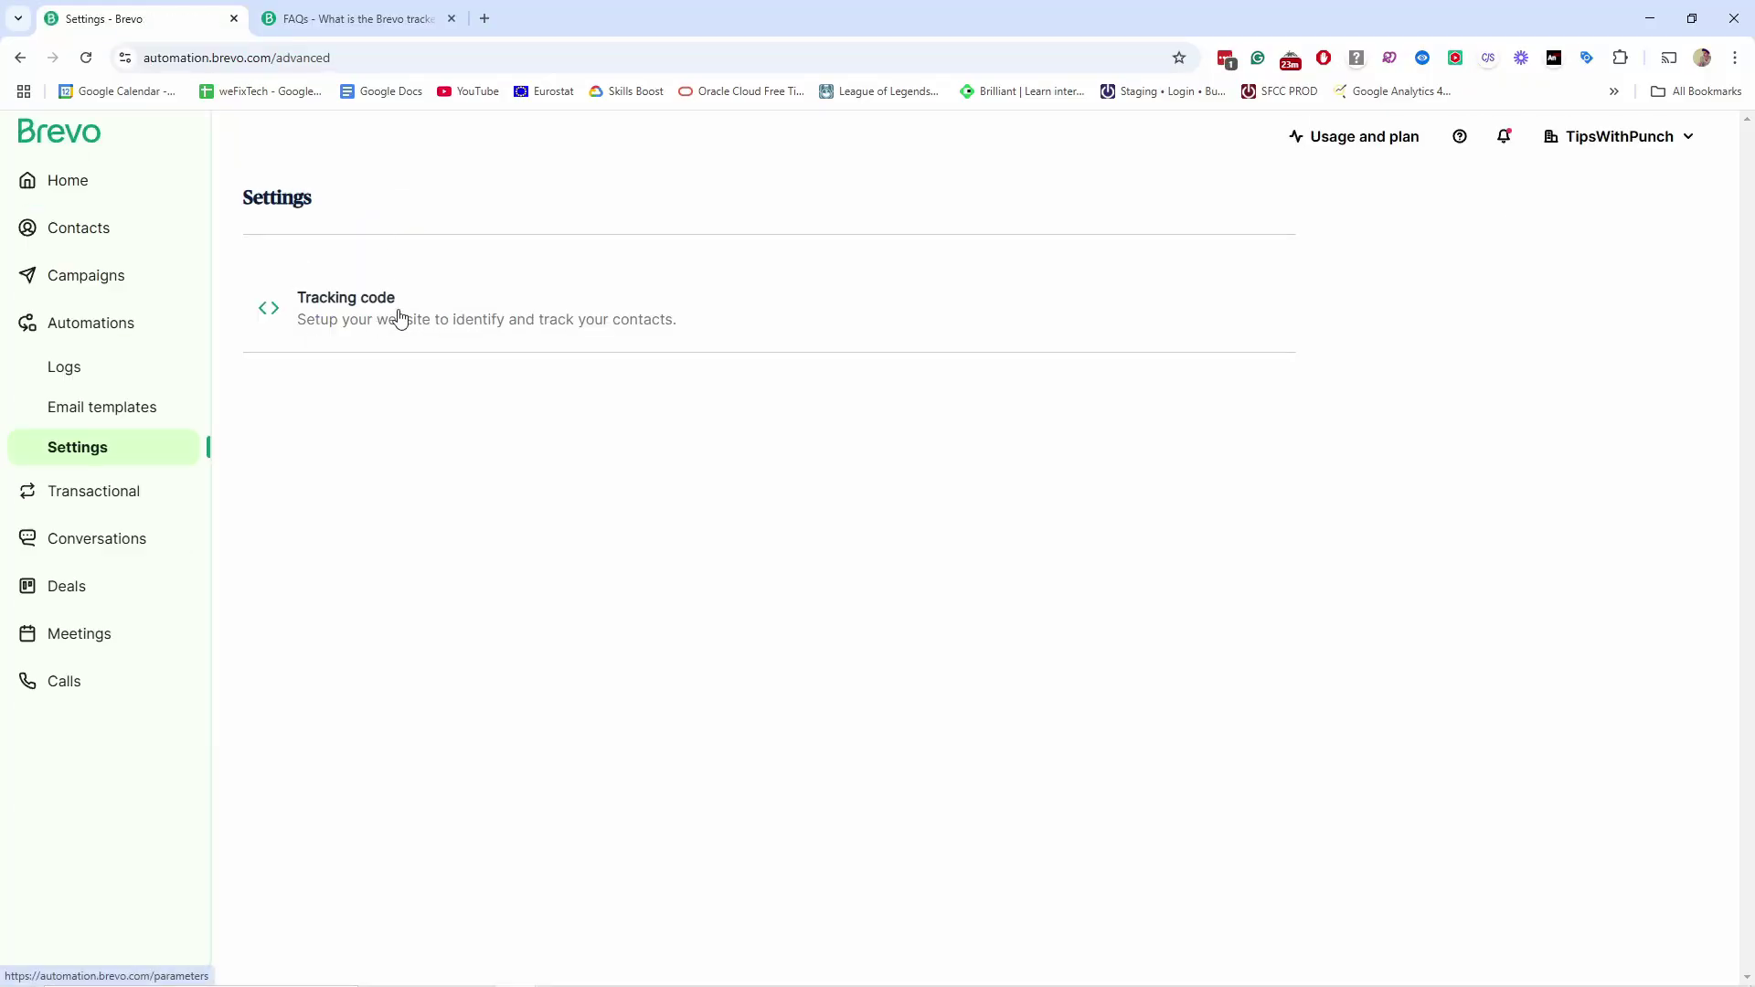
{"action": "left_click", "coordinate": [354, 322]}
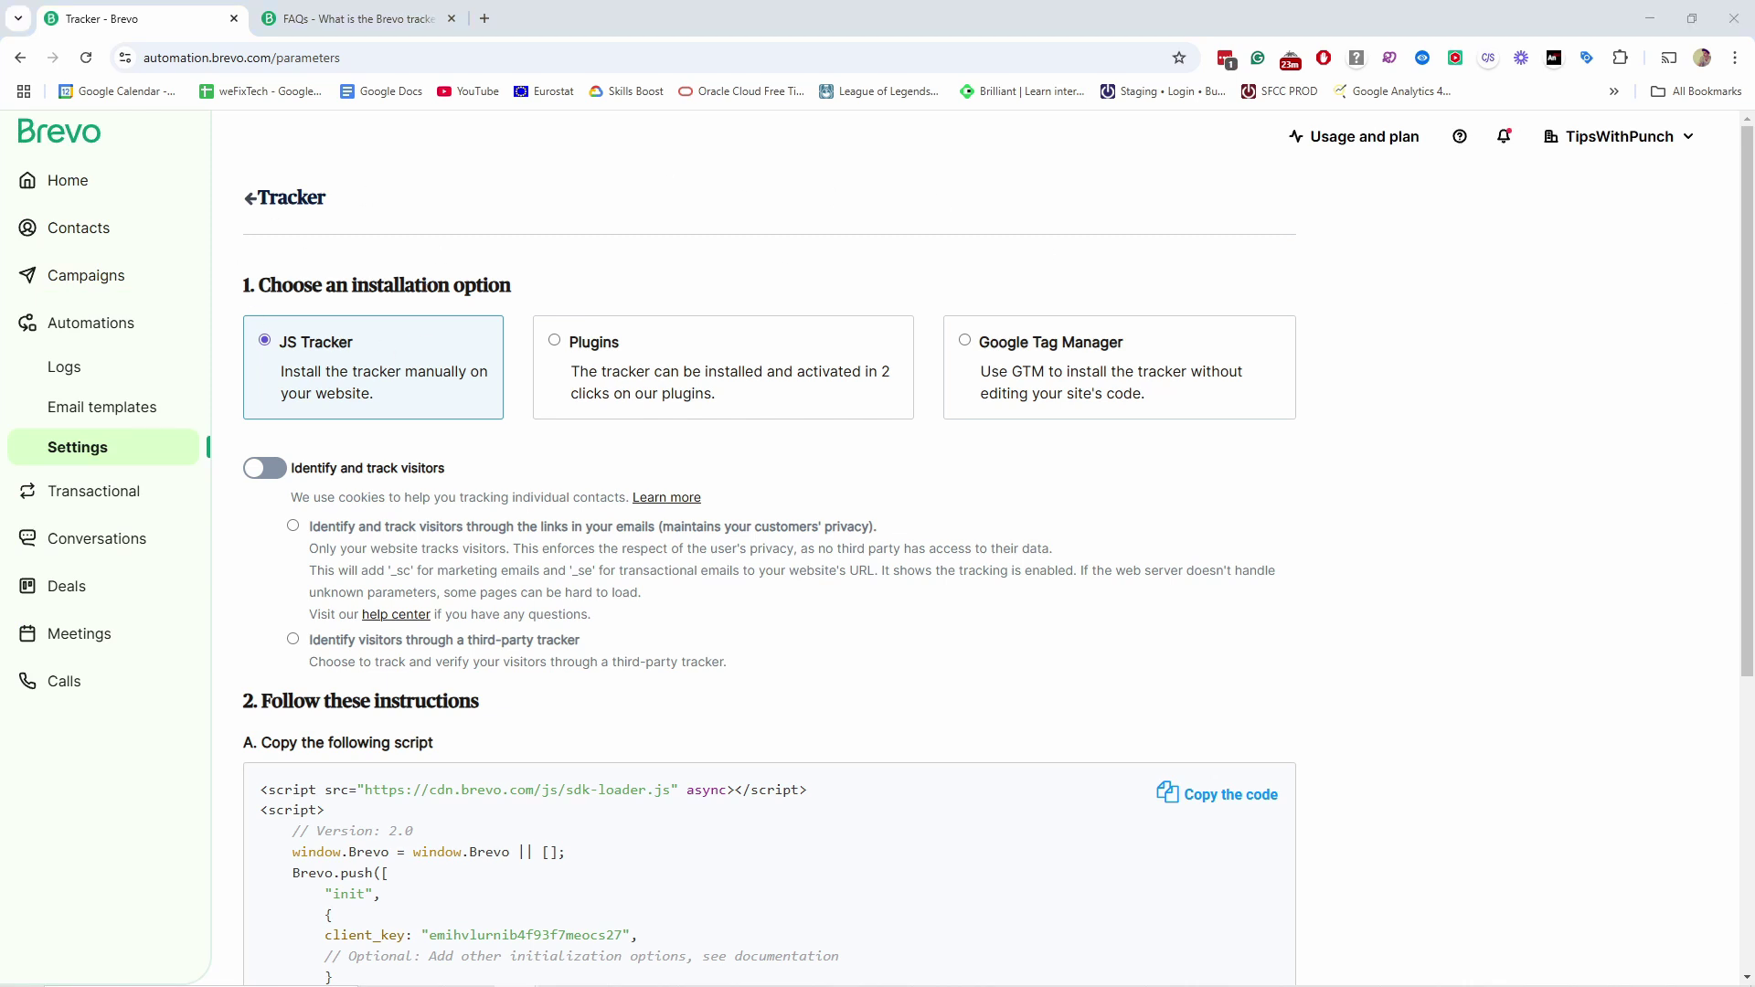
{"action": "left_click", "coordinate": [347, 18]}
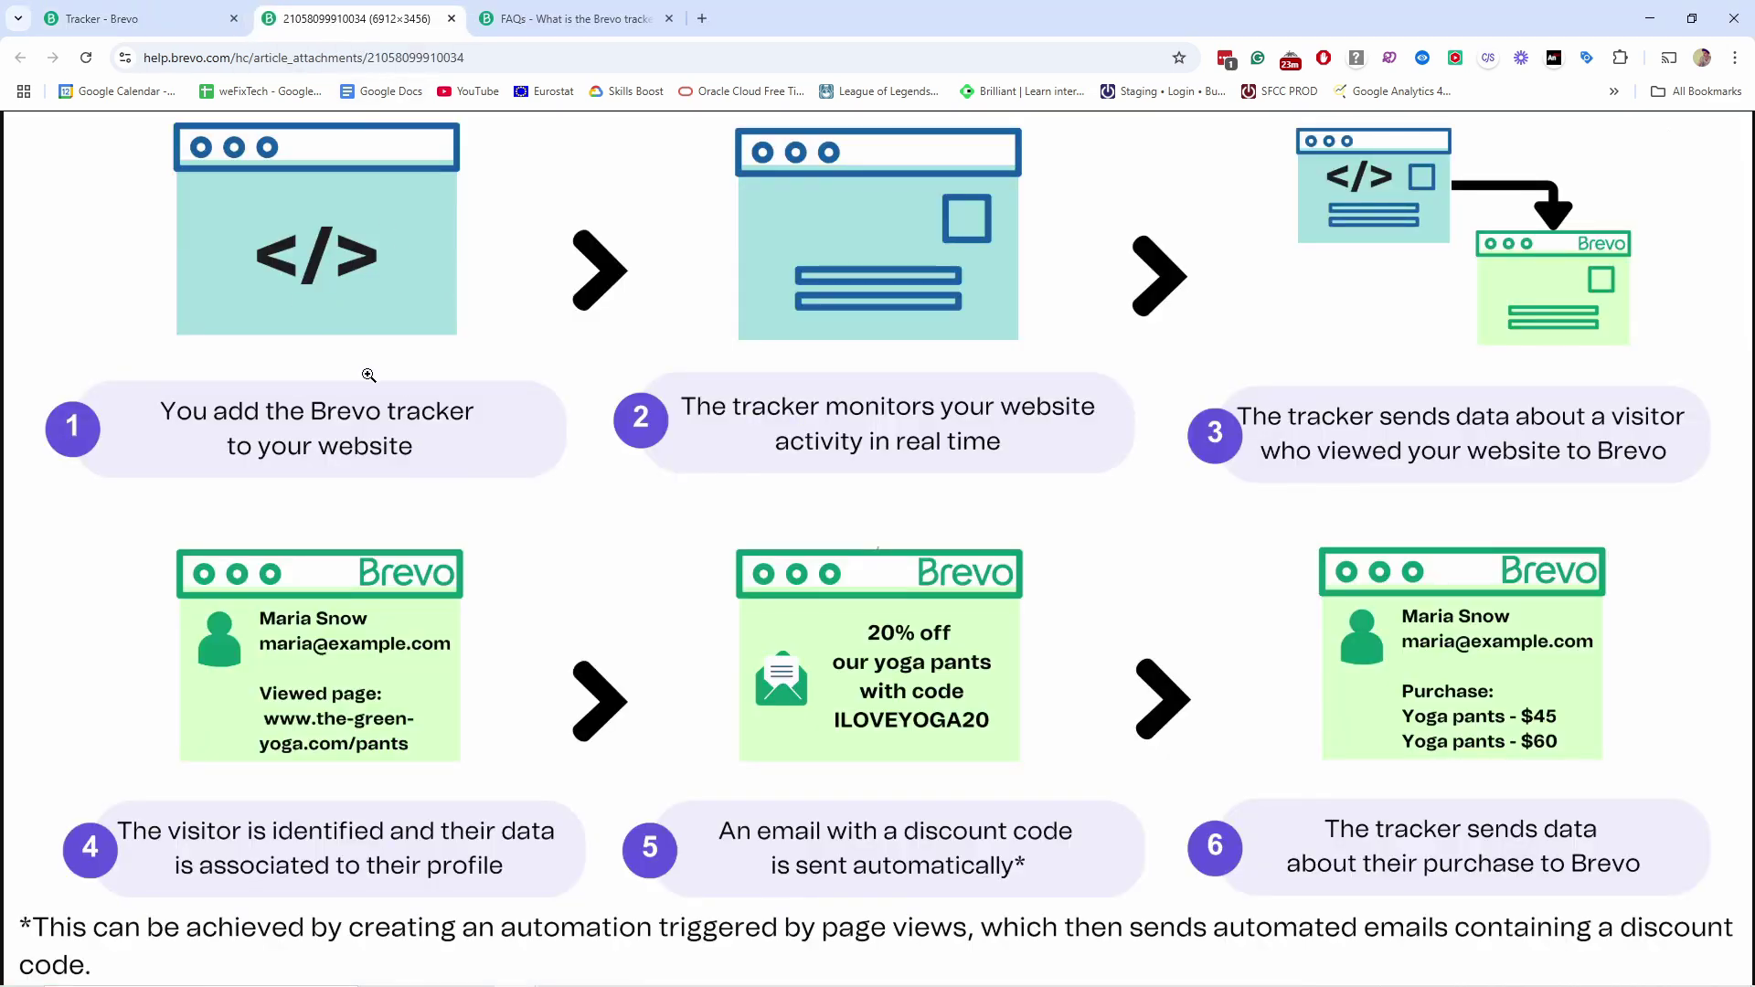
Review the JS Tracker script on the Tracker setup page
{"action": "left_click", "coordinate": [157, 21]}
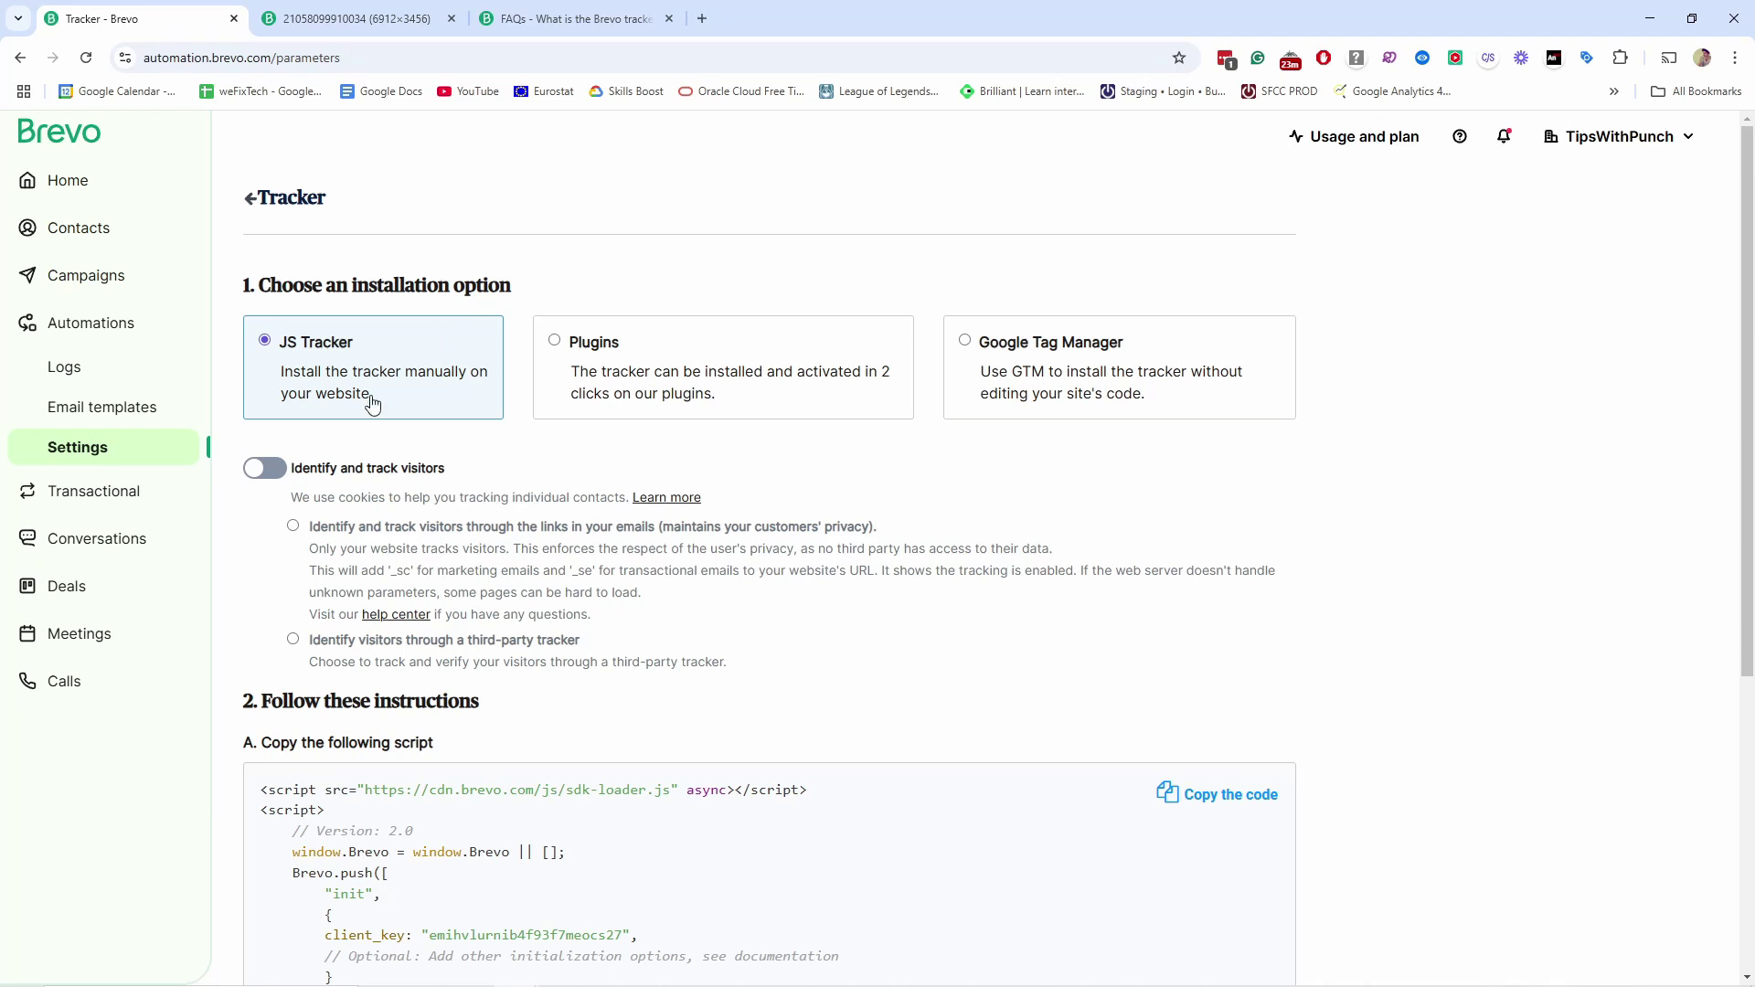
{"action": "scroll", "coordinate": [391, 816], "scroll_direction": "down", "scroll_amount": 2}
{"action": "left_click_drag", "start_coordinate": [284, 607], "coordinate": [394, 845]}
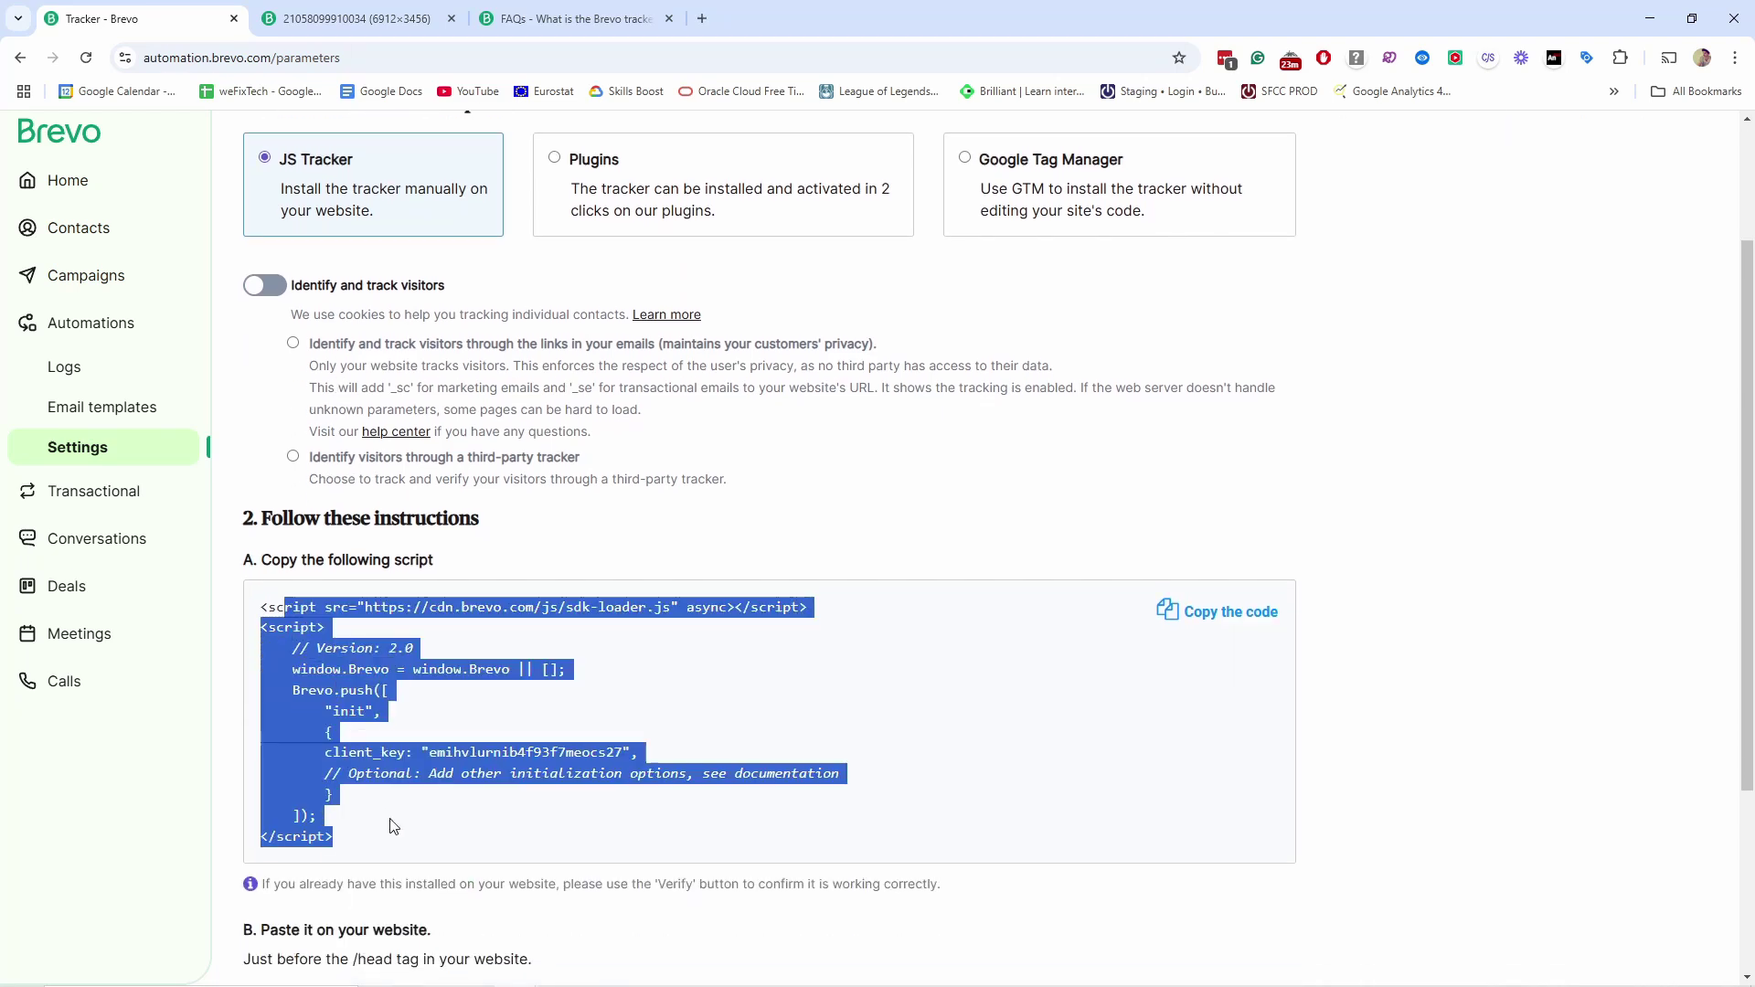
{"action": "left_click", "coordinate": [421, 628]}
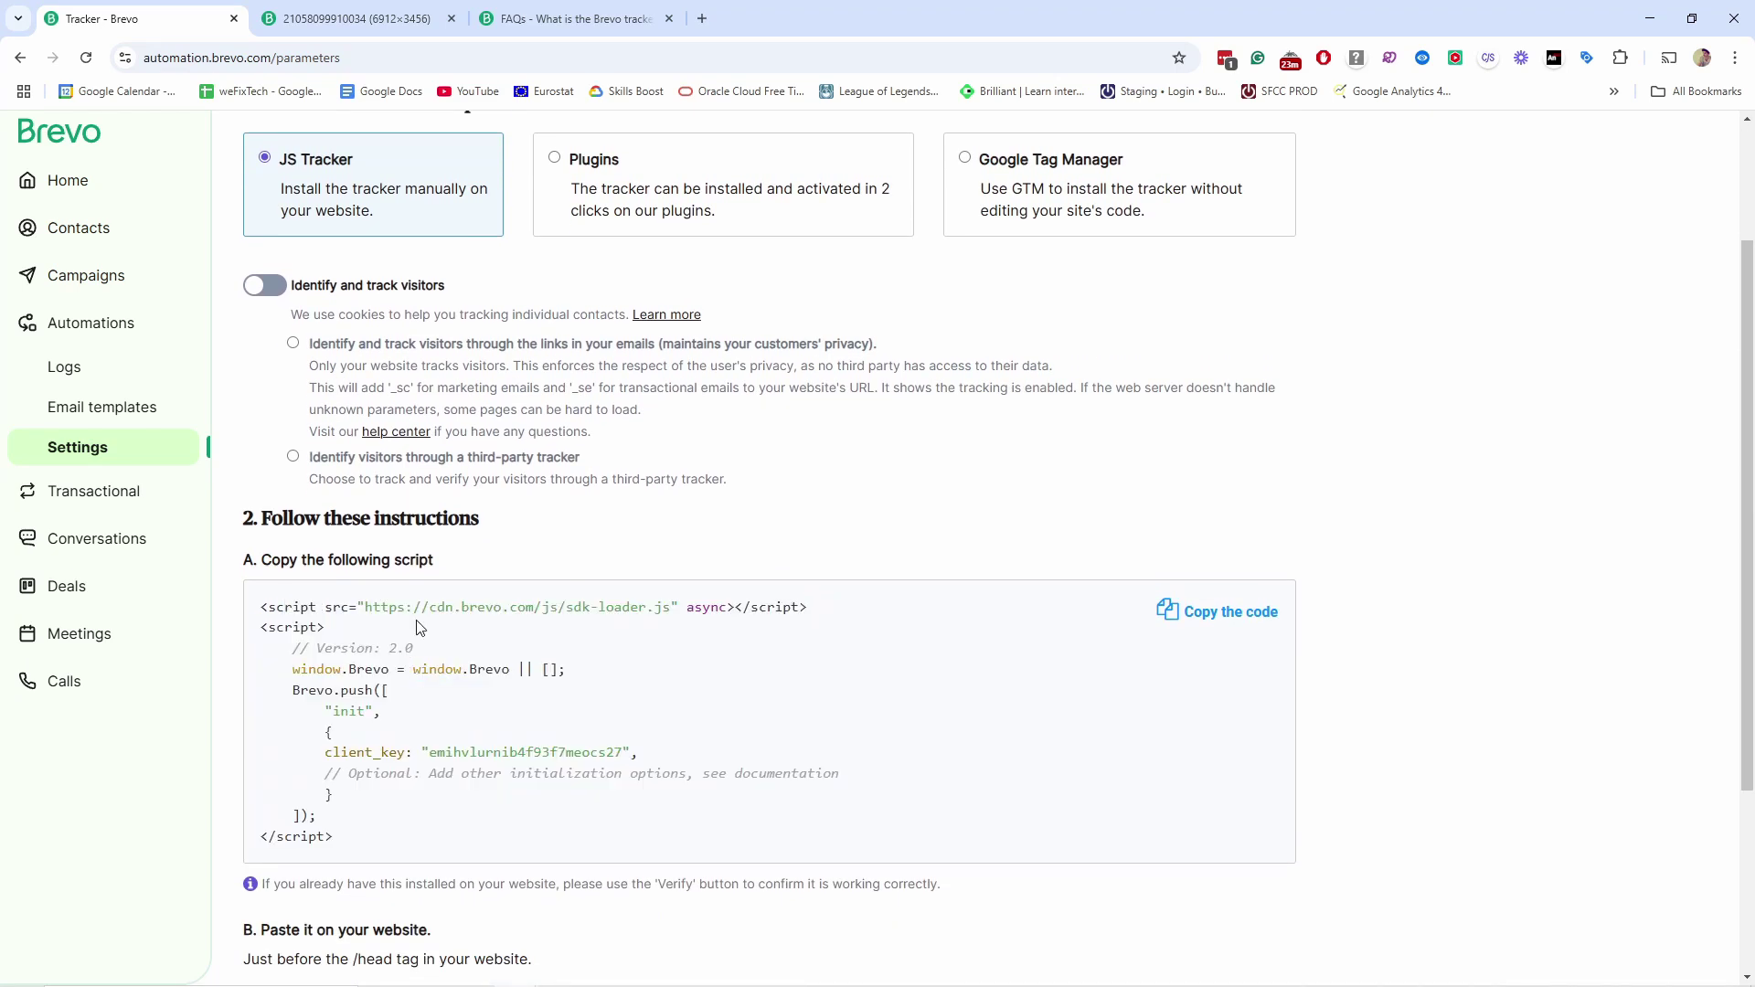
{"action": "scroll", "coordinate": [446, 248], "scroll_direction": "up", "scroll_amount": 2}
View the tracker diagram again, then return to the Welcome automation 1 workflow
{"action": "left_click", "coordinate": [364, 20]}
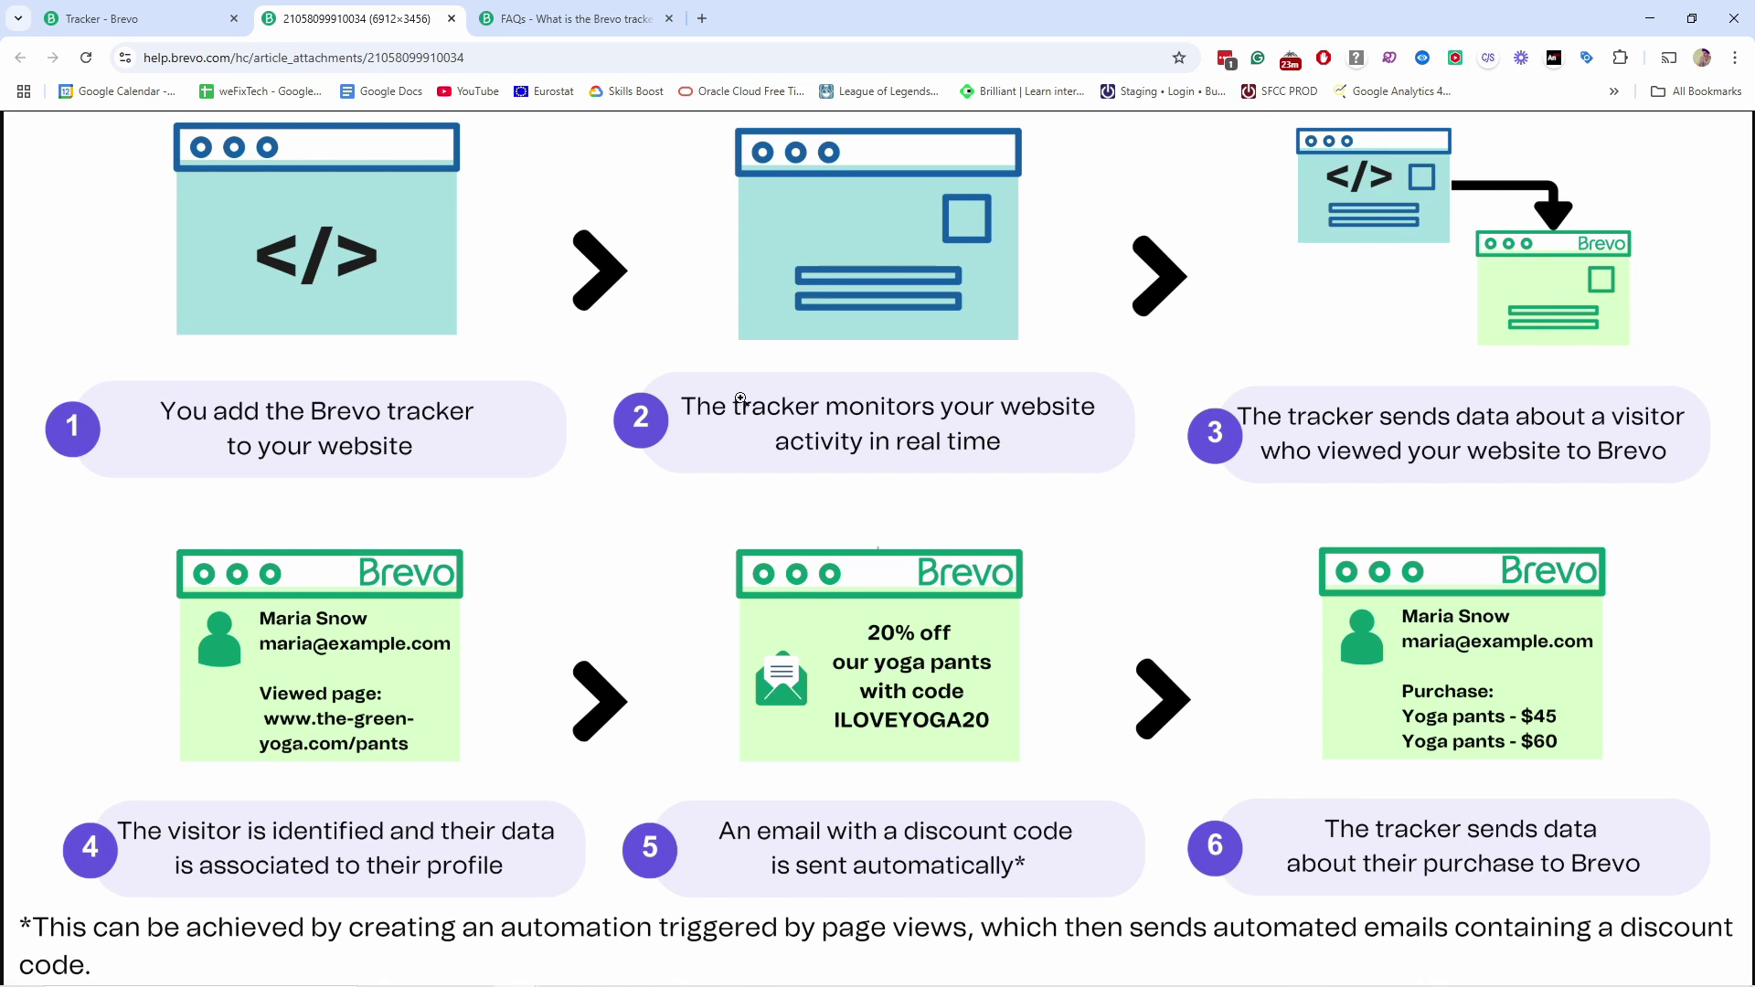
{"action": "left_click", "coordinate": [102, 18]}
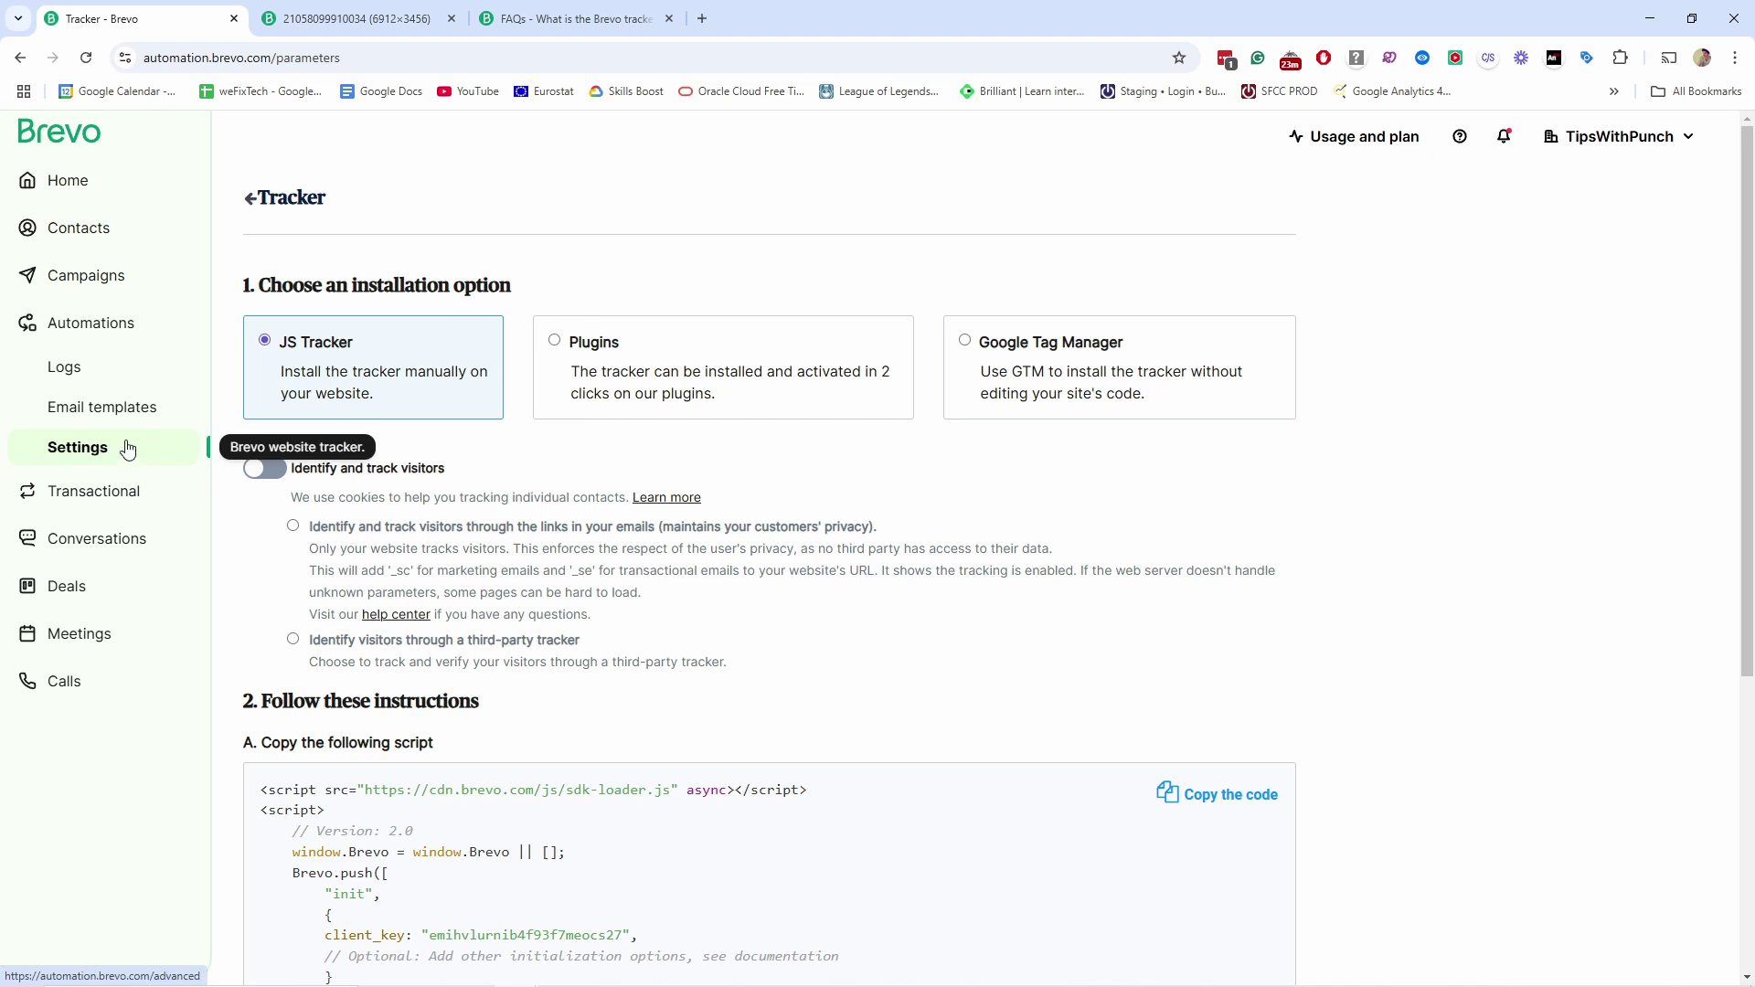
{"action": "left_click", "coordinate": [95, 329]}
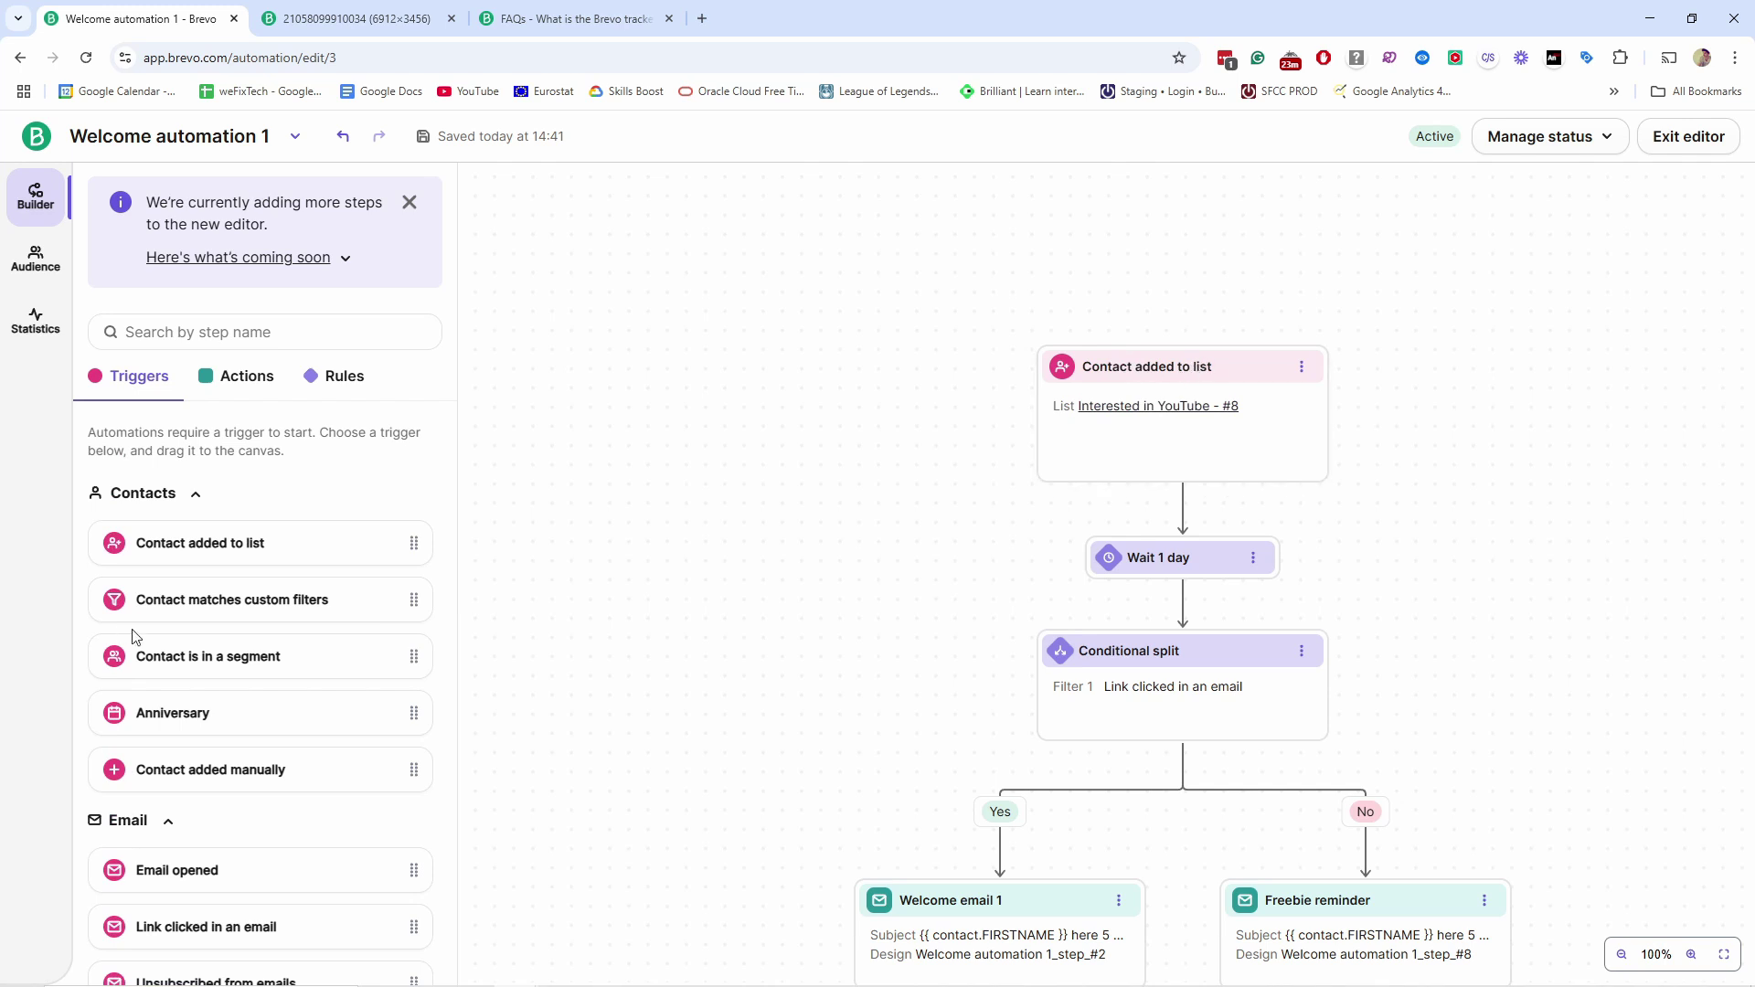
Add a Webpage visited trigger beside the Interested in YouTube list trigger
{"action": "scroll", "coordinate": [176, 618], "scroll_direction": "down", "scroll_amount": 8}
{"action": "scroll", "coordinate": [236, 779], "scroll_direction": "down", "scroll_amount": 3}
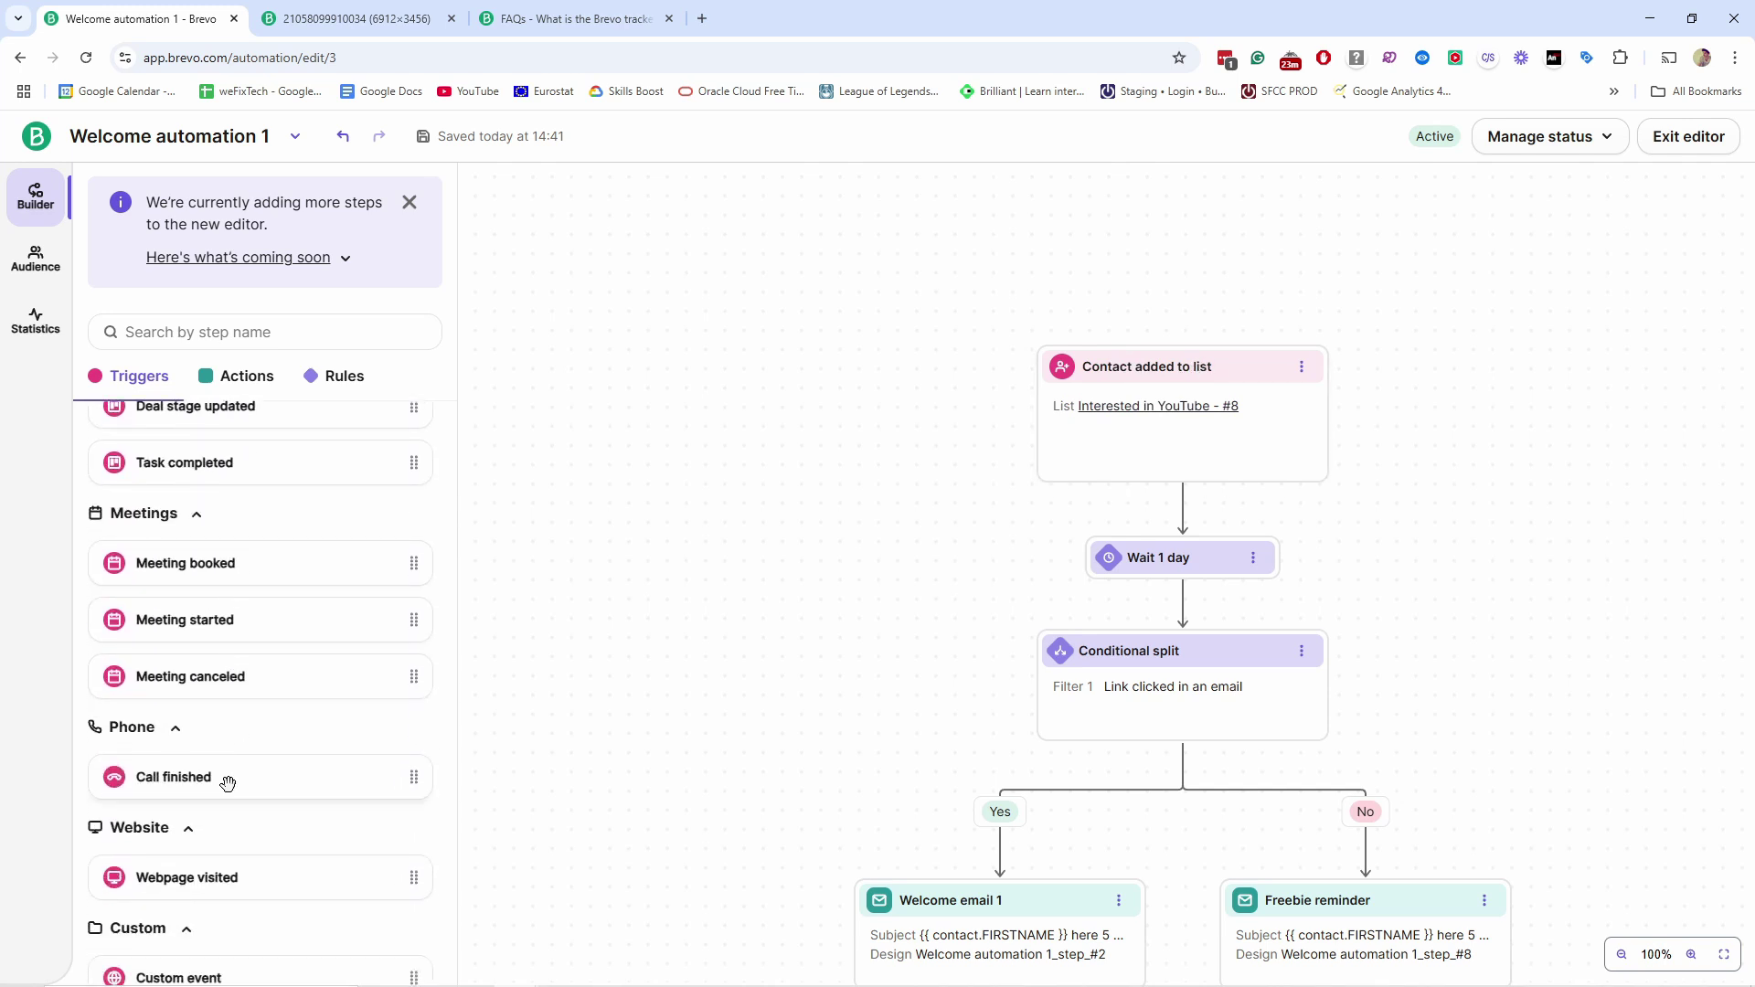
{"action": "left_click_drag", "start_coordinate": [169, 857], "coordinate": [1361, 393]}
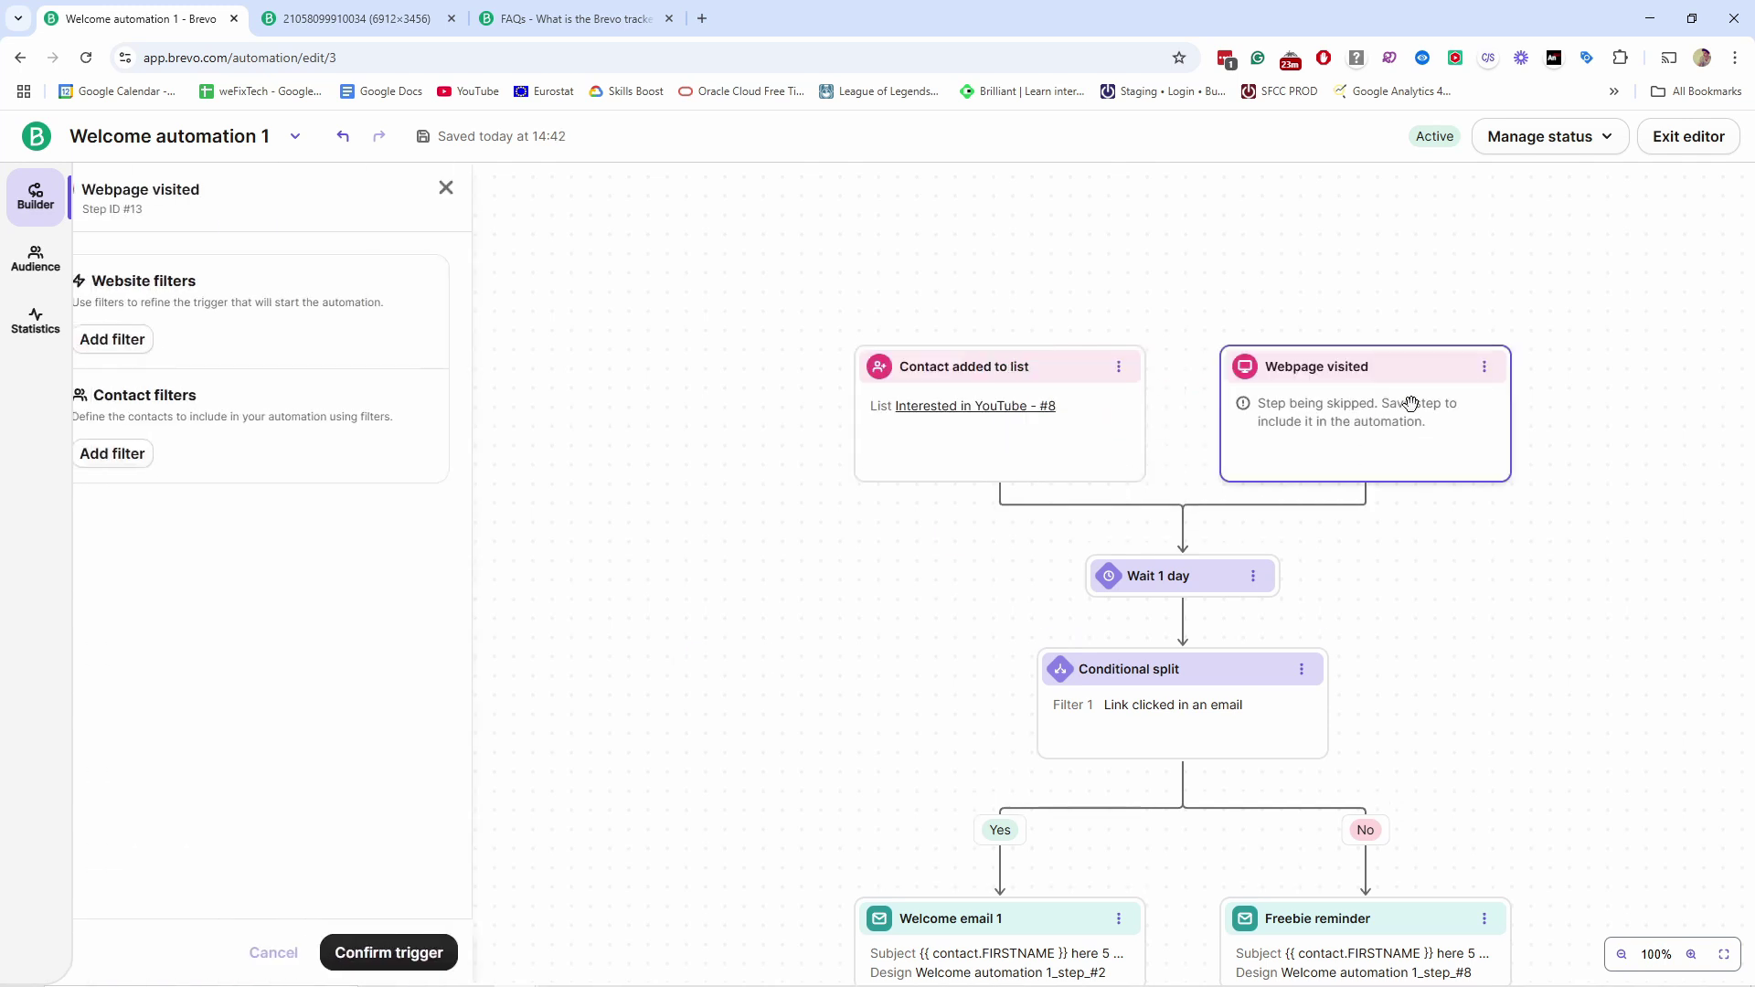
Filter the new trigger on Webpage URL is exactly /course and apply the filter
{"action": "left_click", "coordinate": [155, 340]}
{"action": "left_click", "coordinate": [407, 443]}
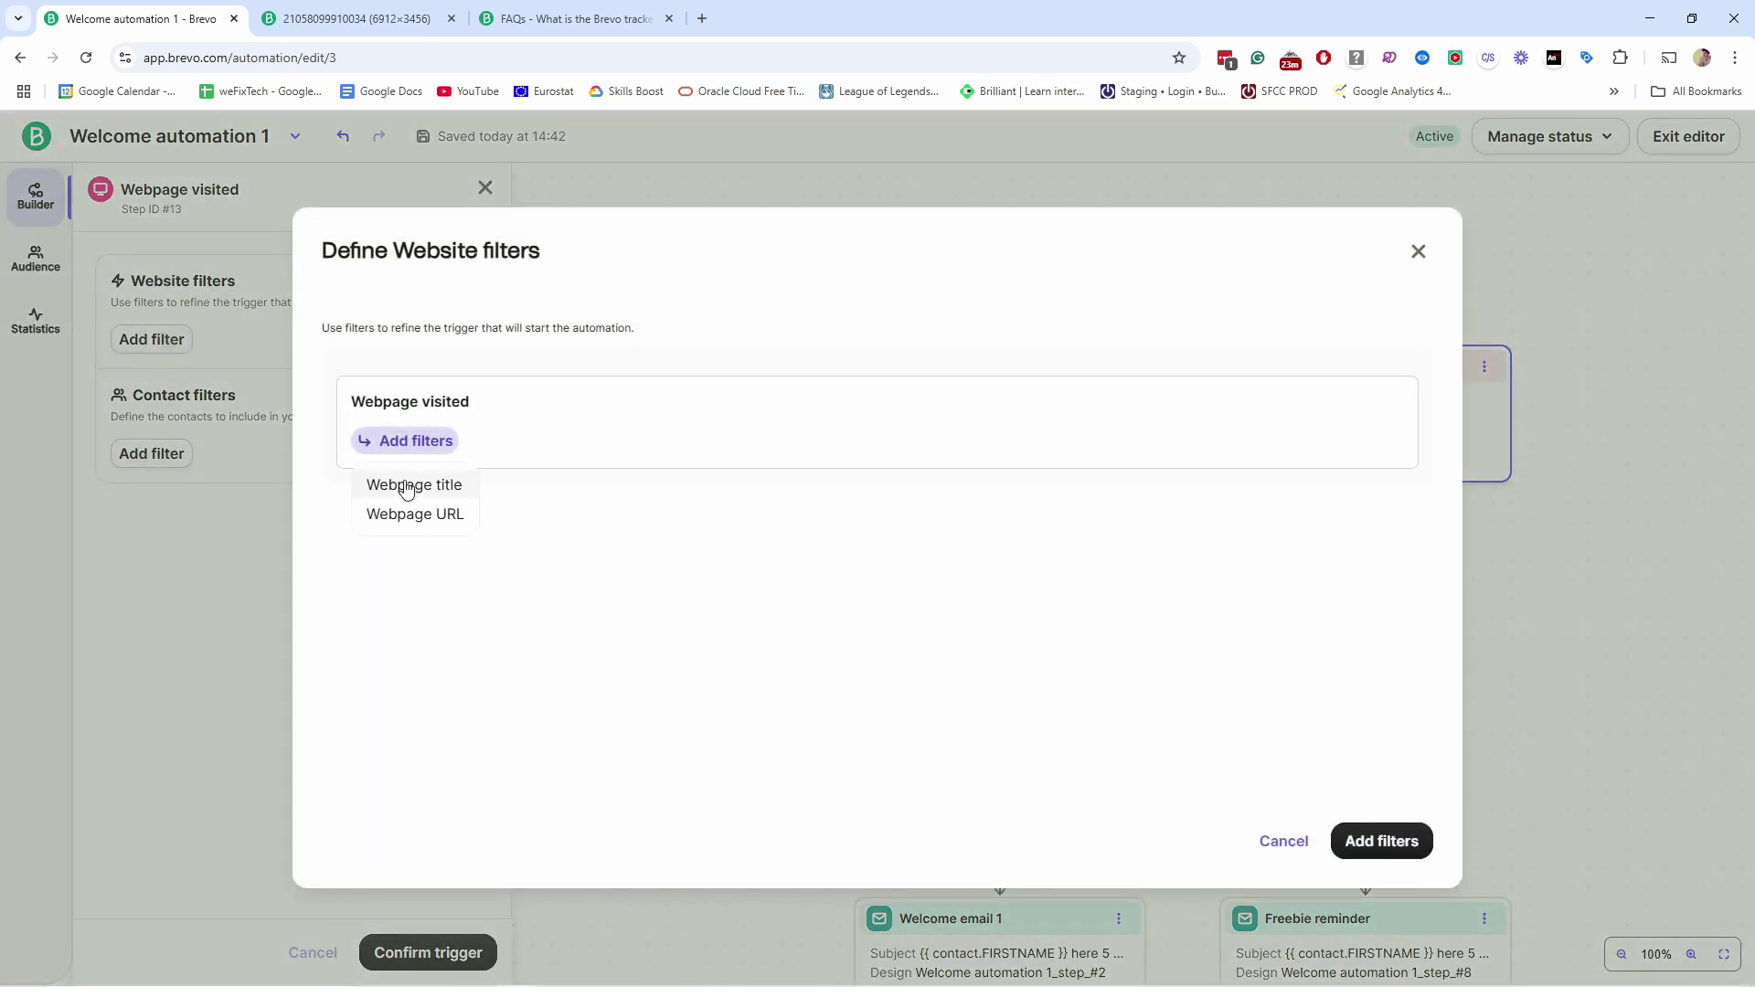
{"action": "left_click", "coordinate": [402, 515]}
{"action": "left_click", "coordinate": [655, 445]}
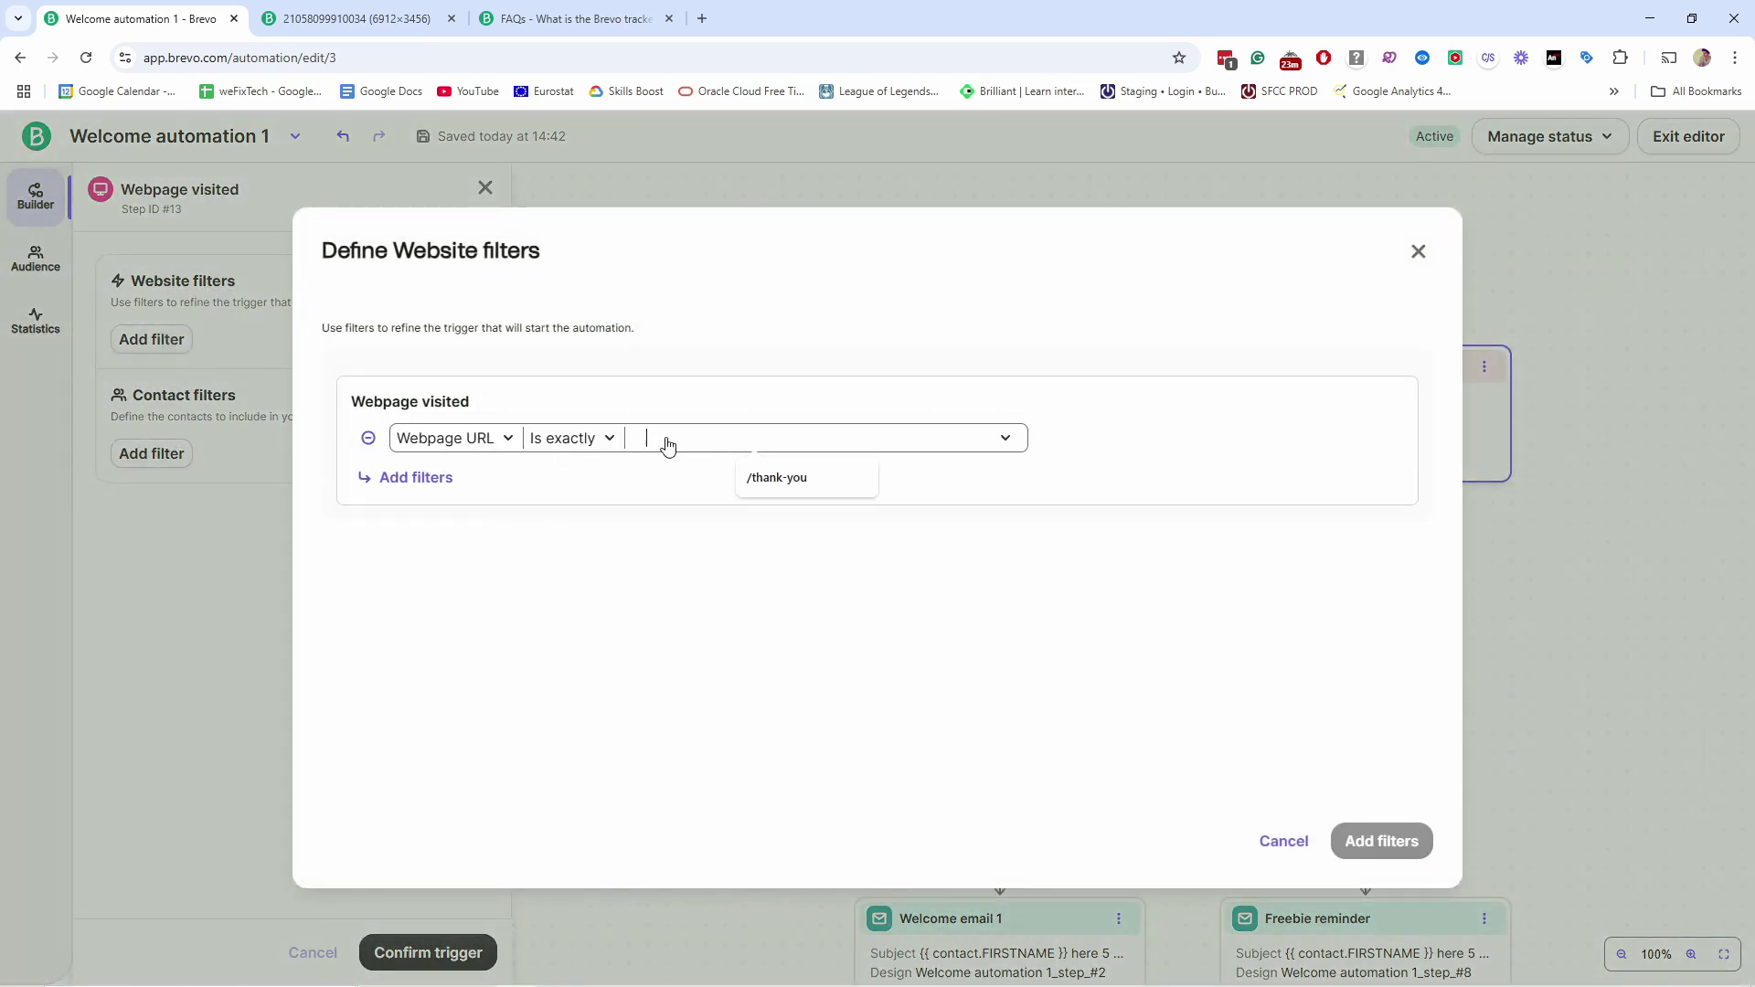
{"action": "type", "text": "/thank-you"}
{"action": "key", "text": "BackSpace"}
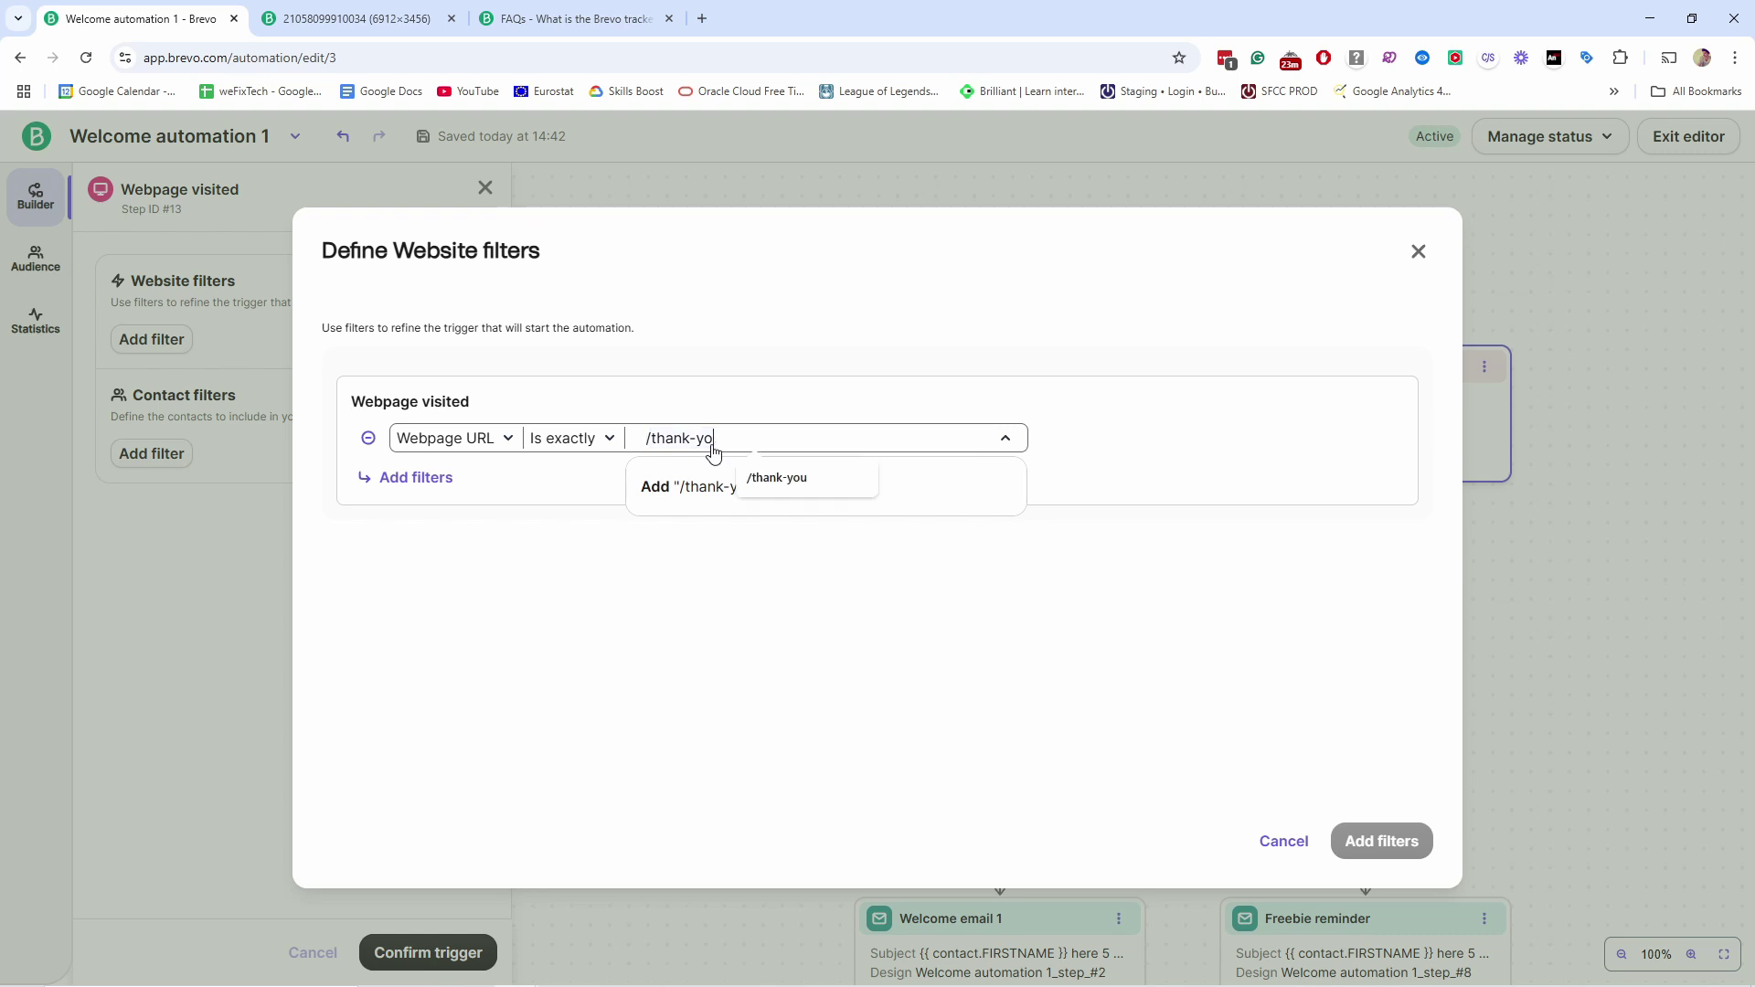
{"action": "key", "text": "BackSpace"}
{"action": "key", "text": "BackSpace"}
{"action": "key", "text": "BackSpace"}
{"action": "key", "text": "BackSpace"}
{"action": "key", "text": "BackSpace"}
{"action": "type", "text": "course"}
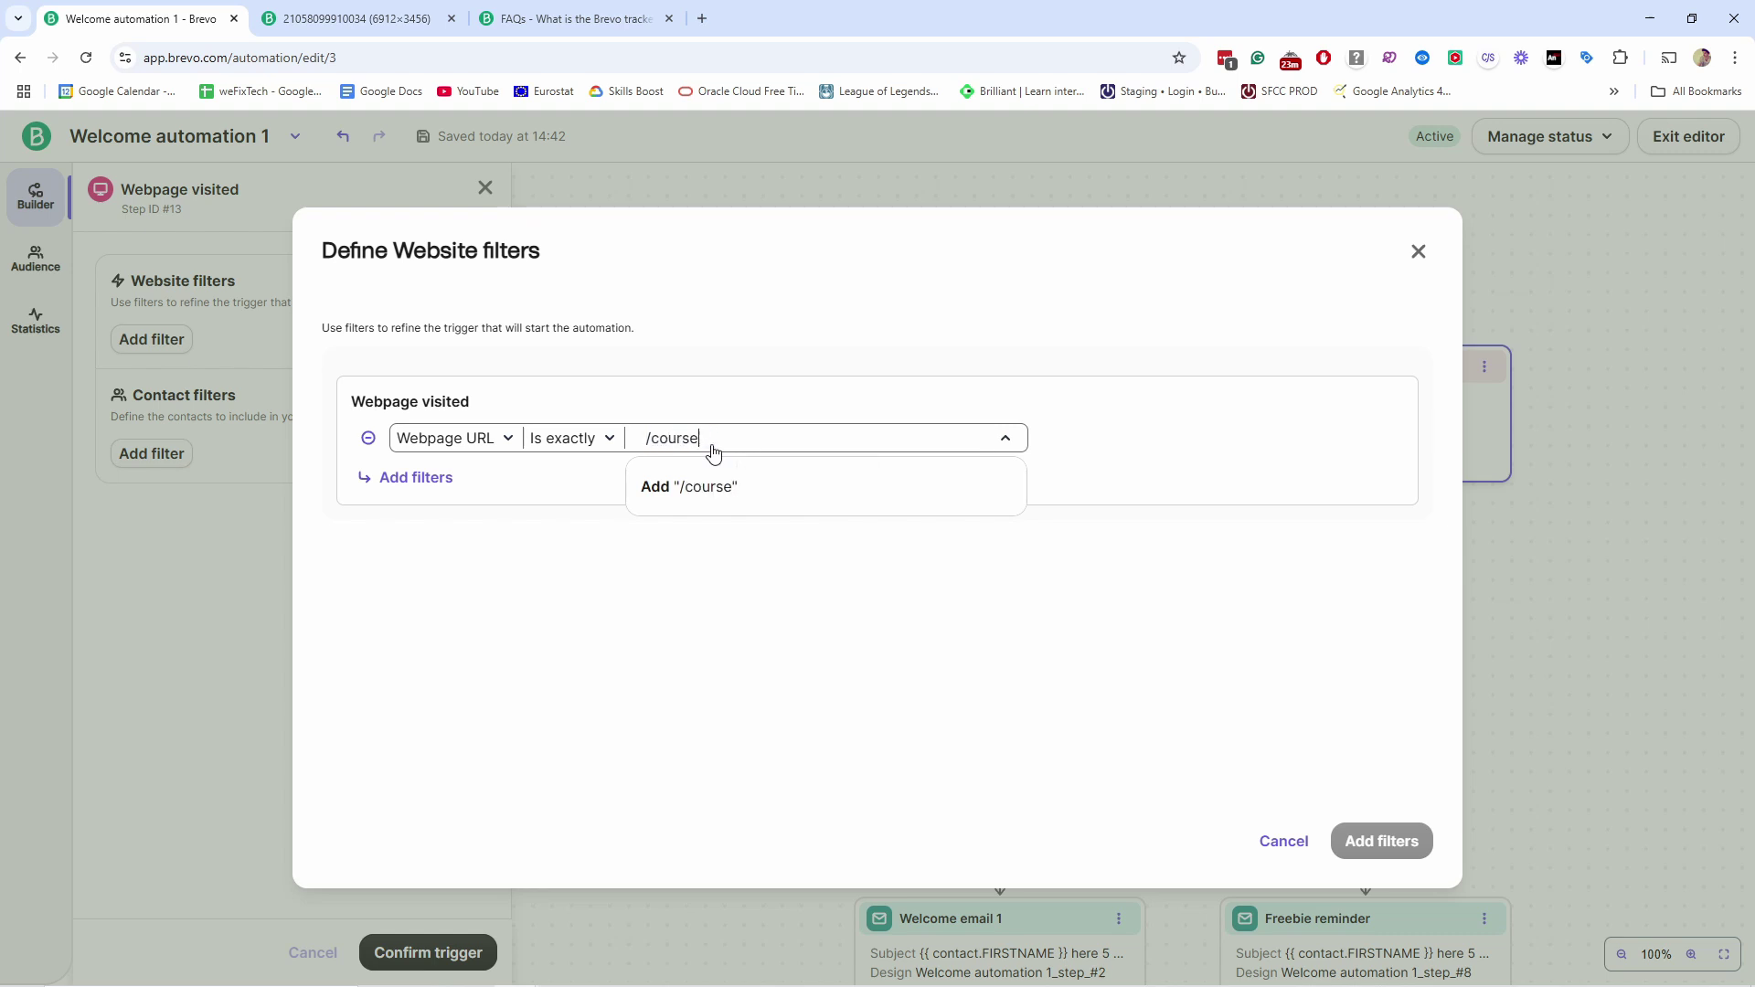
{"action": "key", "text": "Return"}
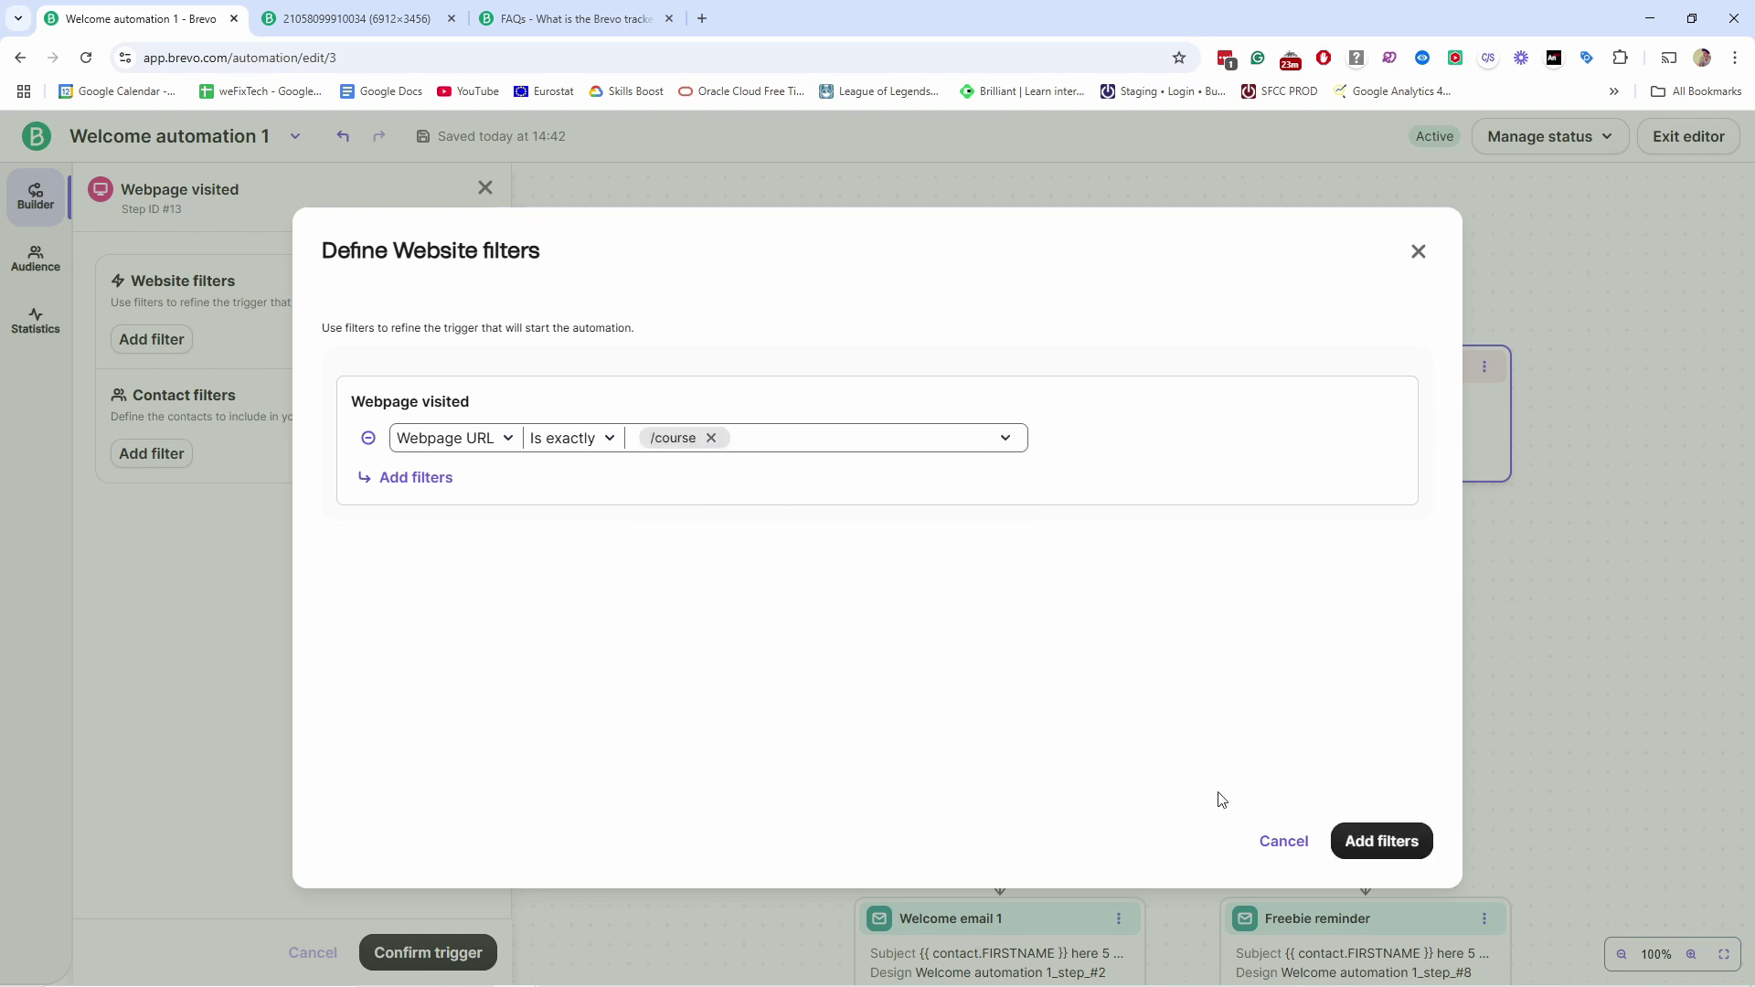
{"action": "left_click", "coordinate": [1356, 839]}
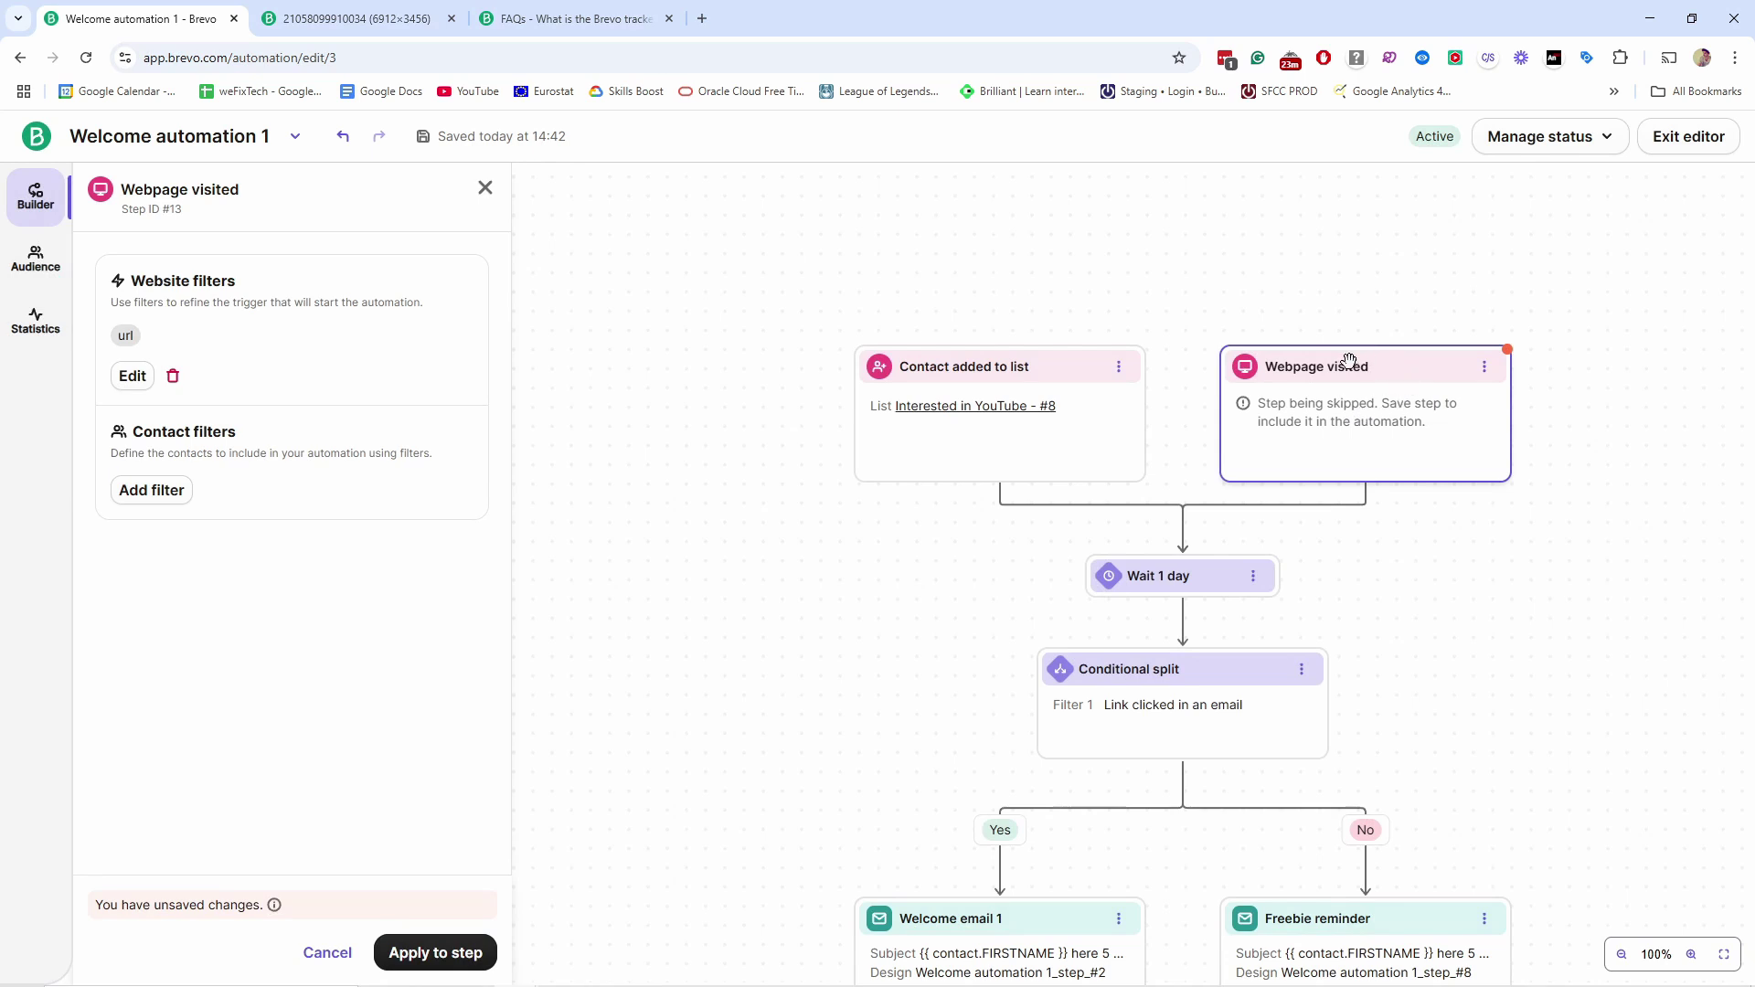